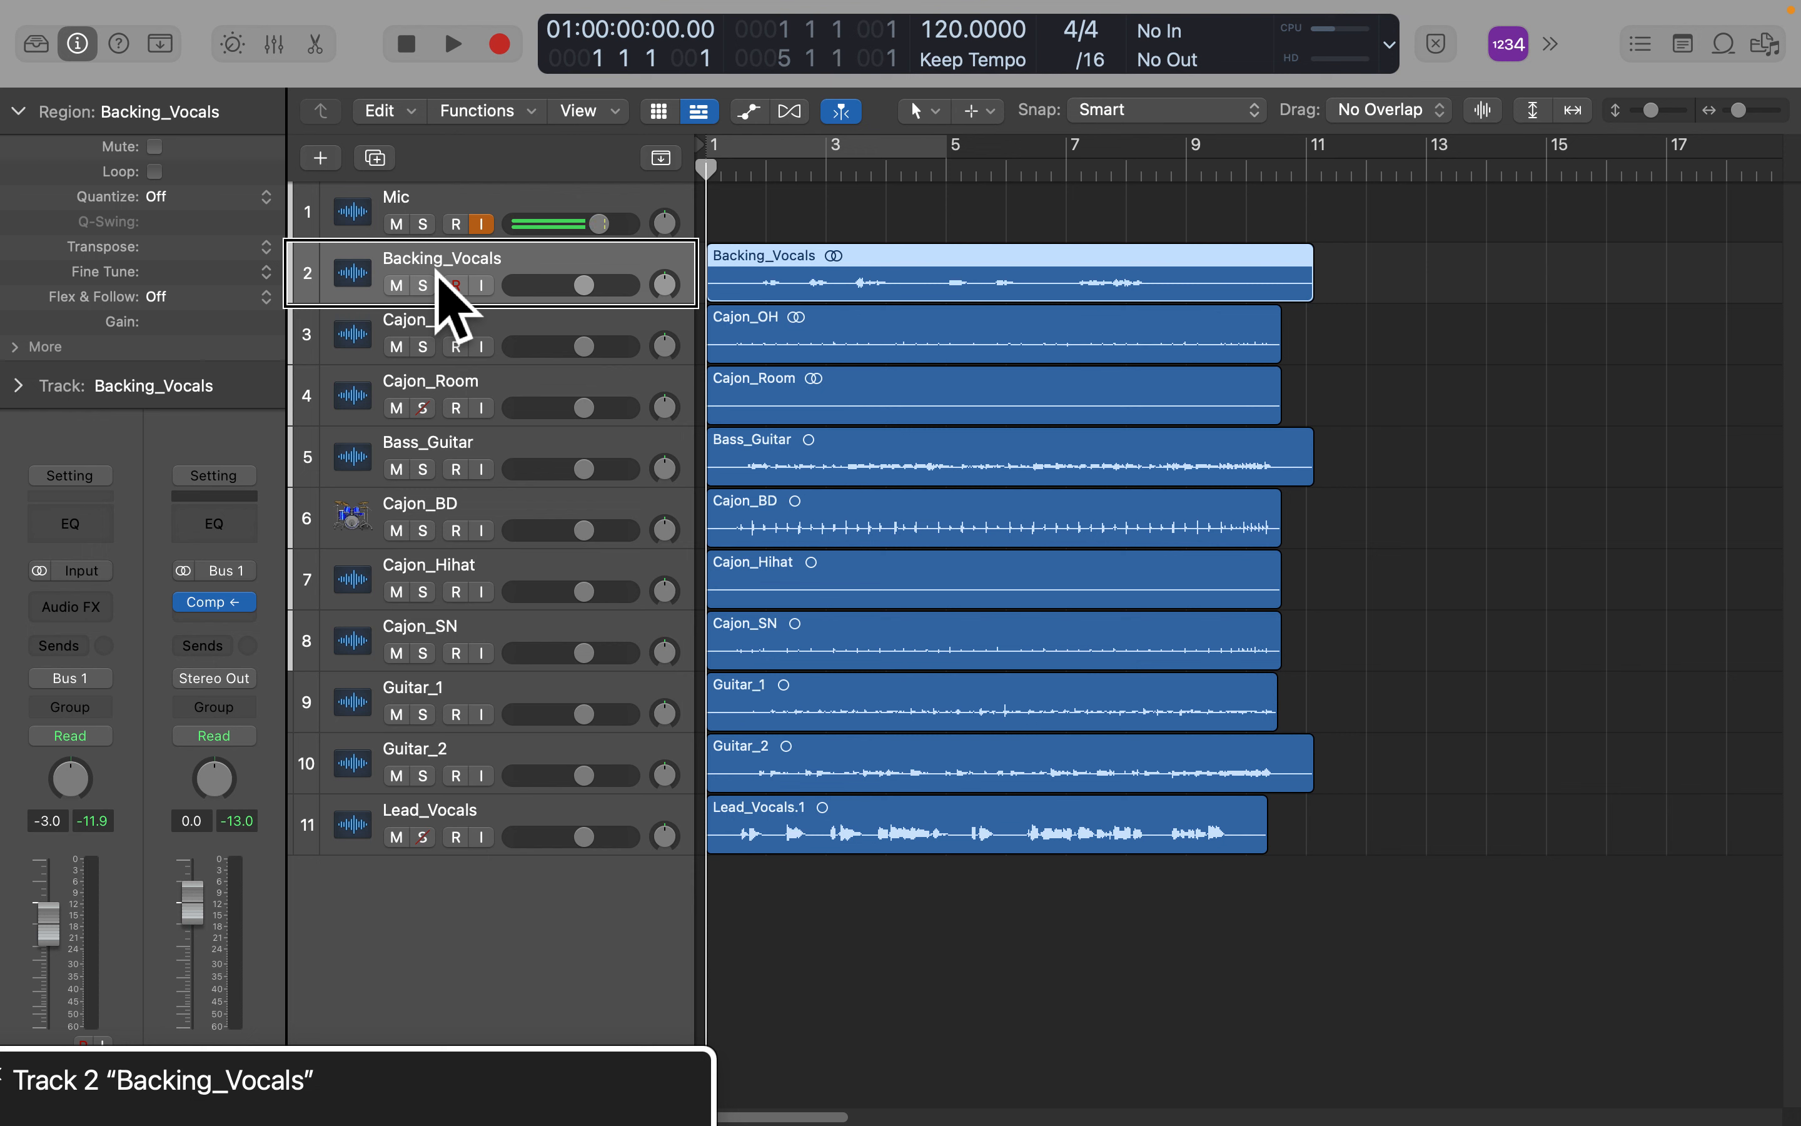
Play the whole project from the beginning to hear the mix, and stop playback.
{"action": "key", "text": "Return"}
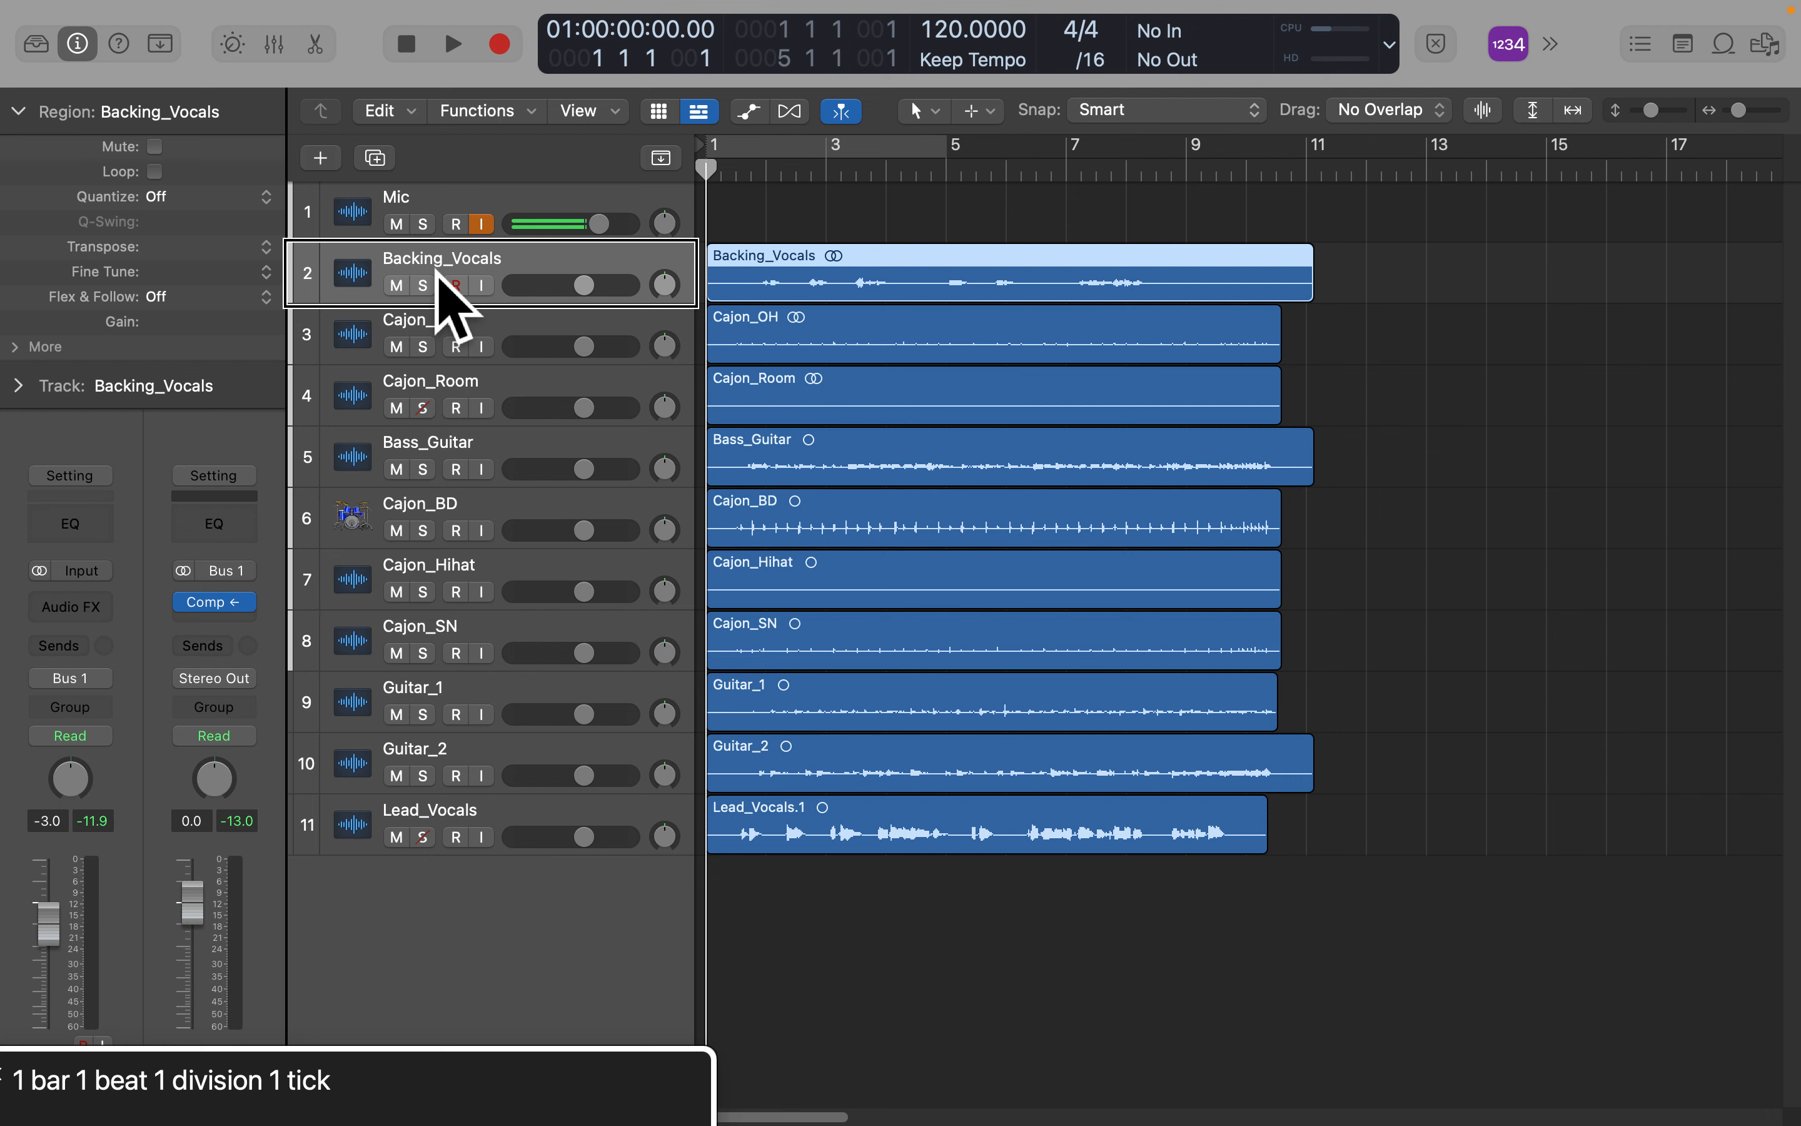
{"action": "key", "text": "space"}
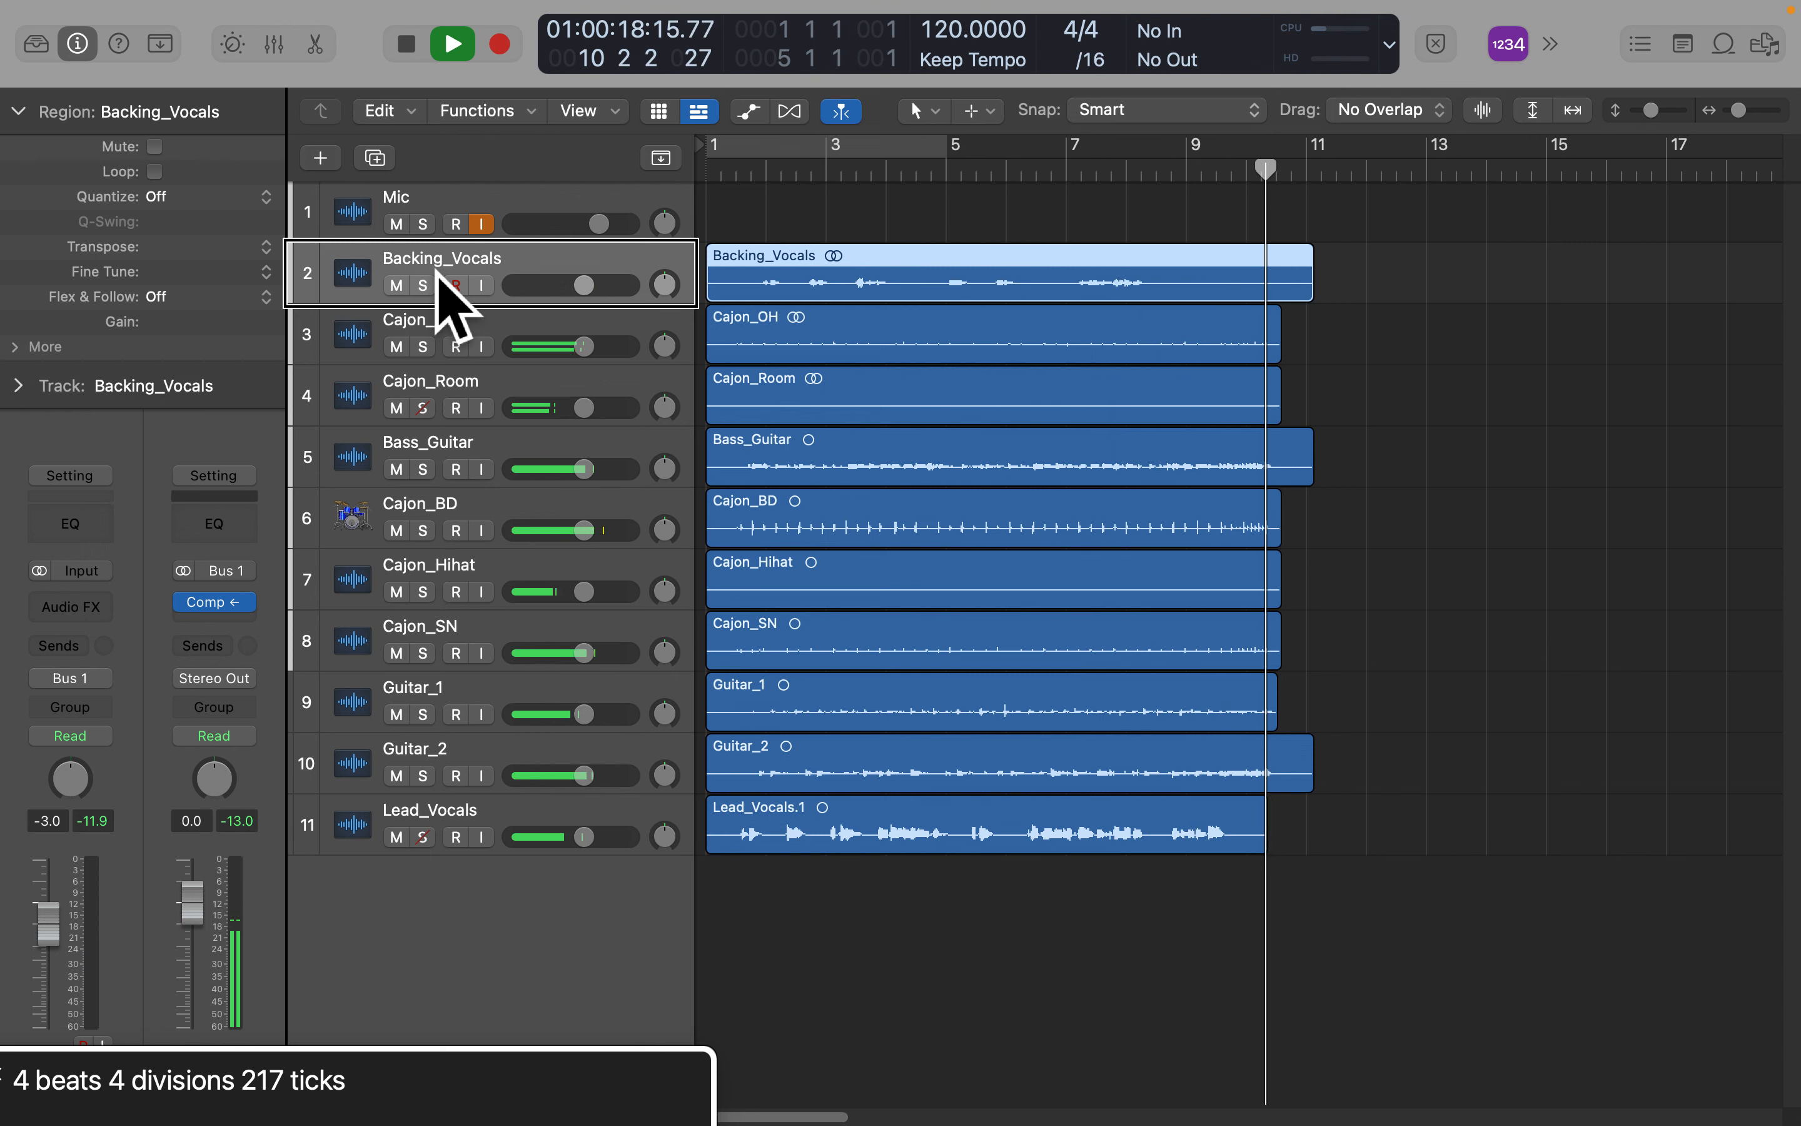
{"action": "key", "text": "space"}
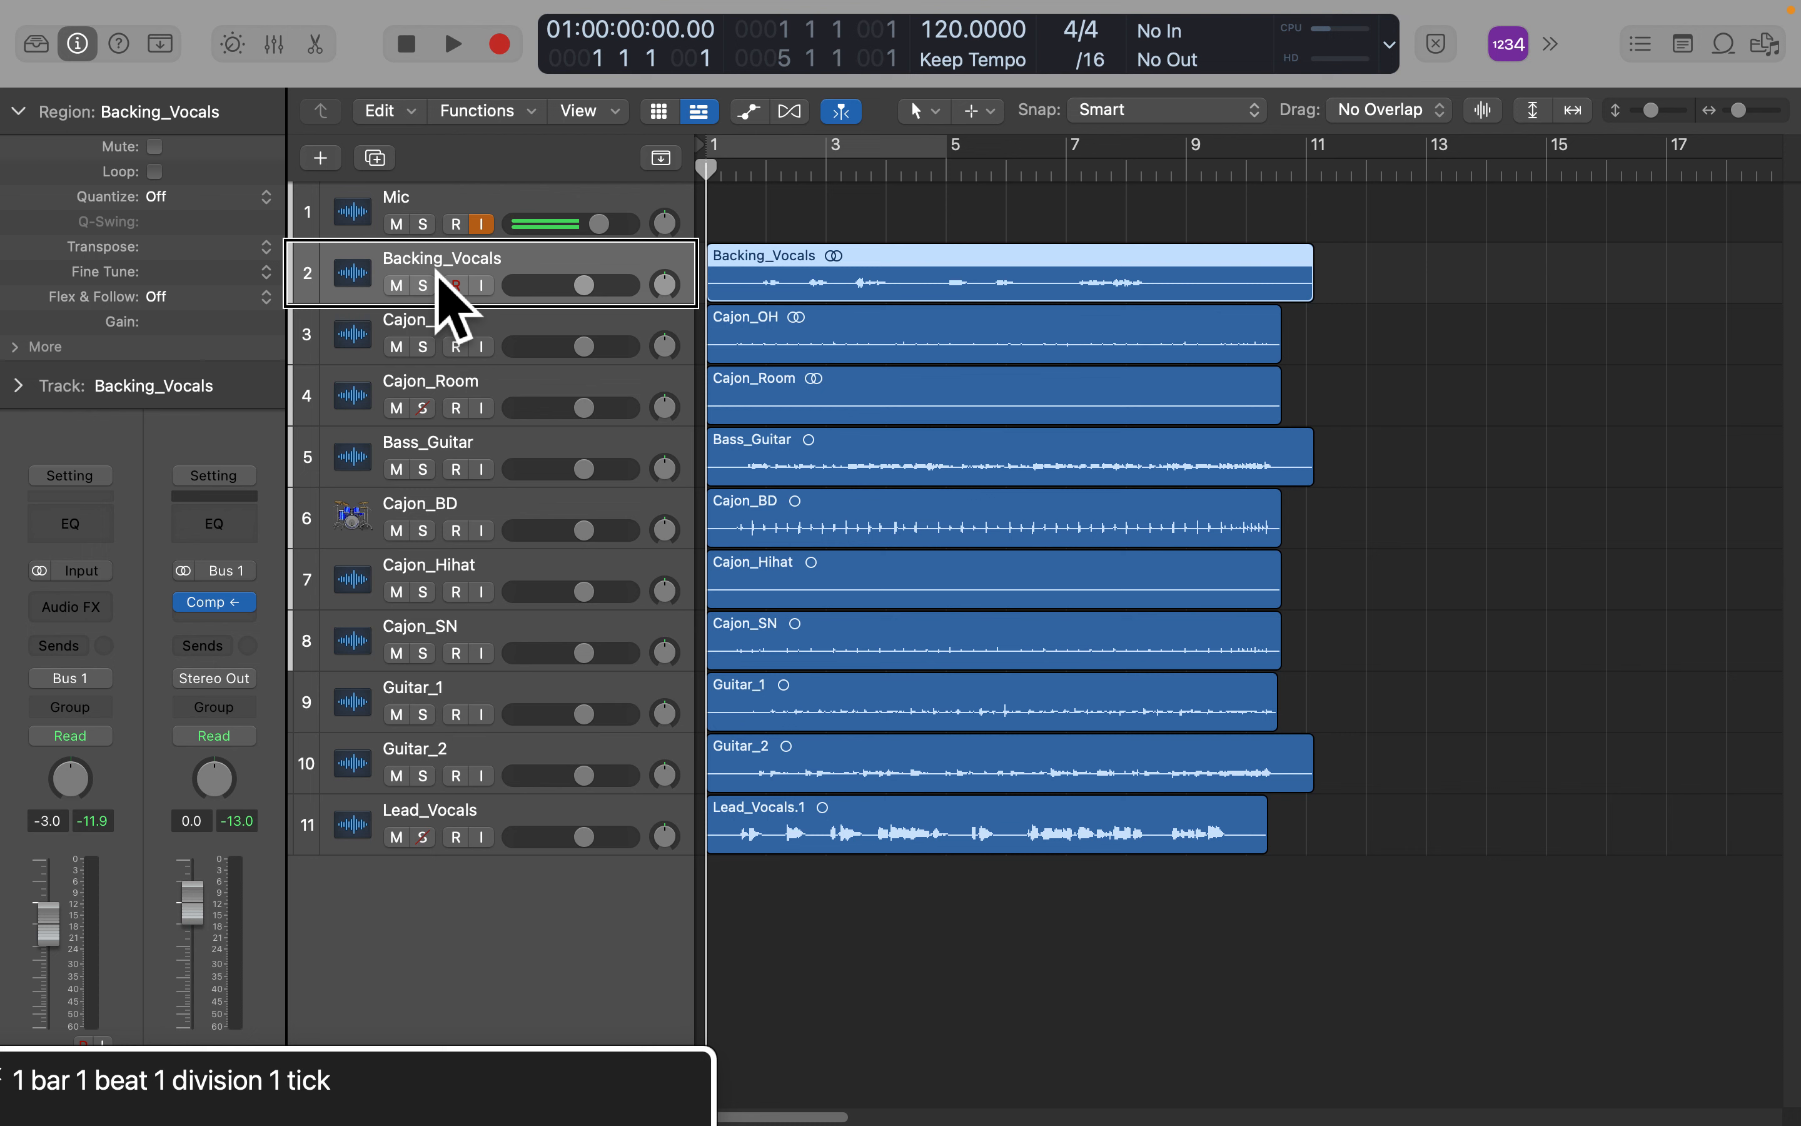
Examine the track list one track at a time from Backing_Vocals to Lead_Vocals, ending on Guitar_2.
{"action": "key", "text": "Up"}
{"action": "key", "text": "Down"}
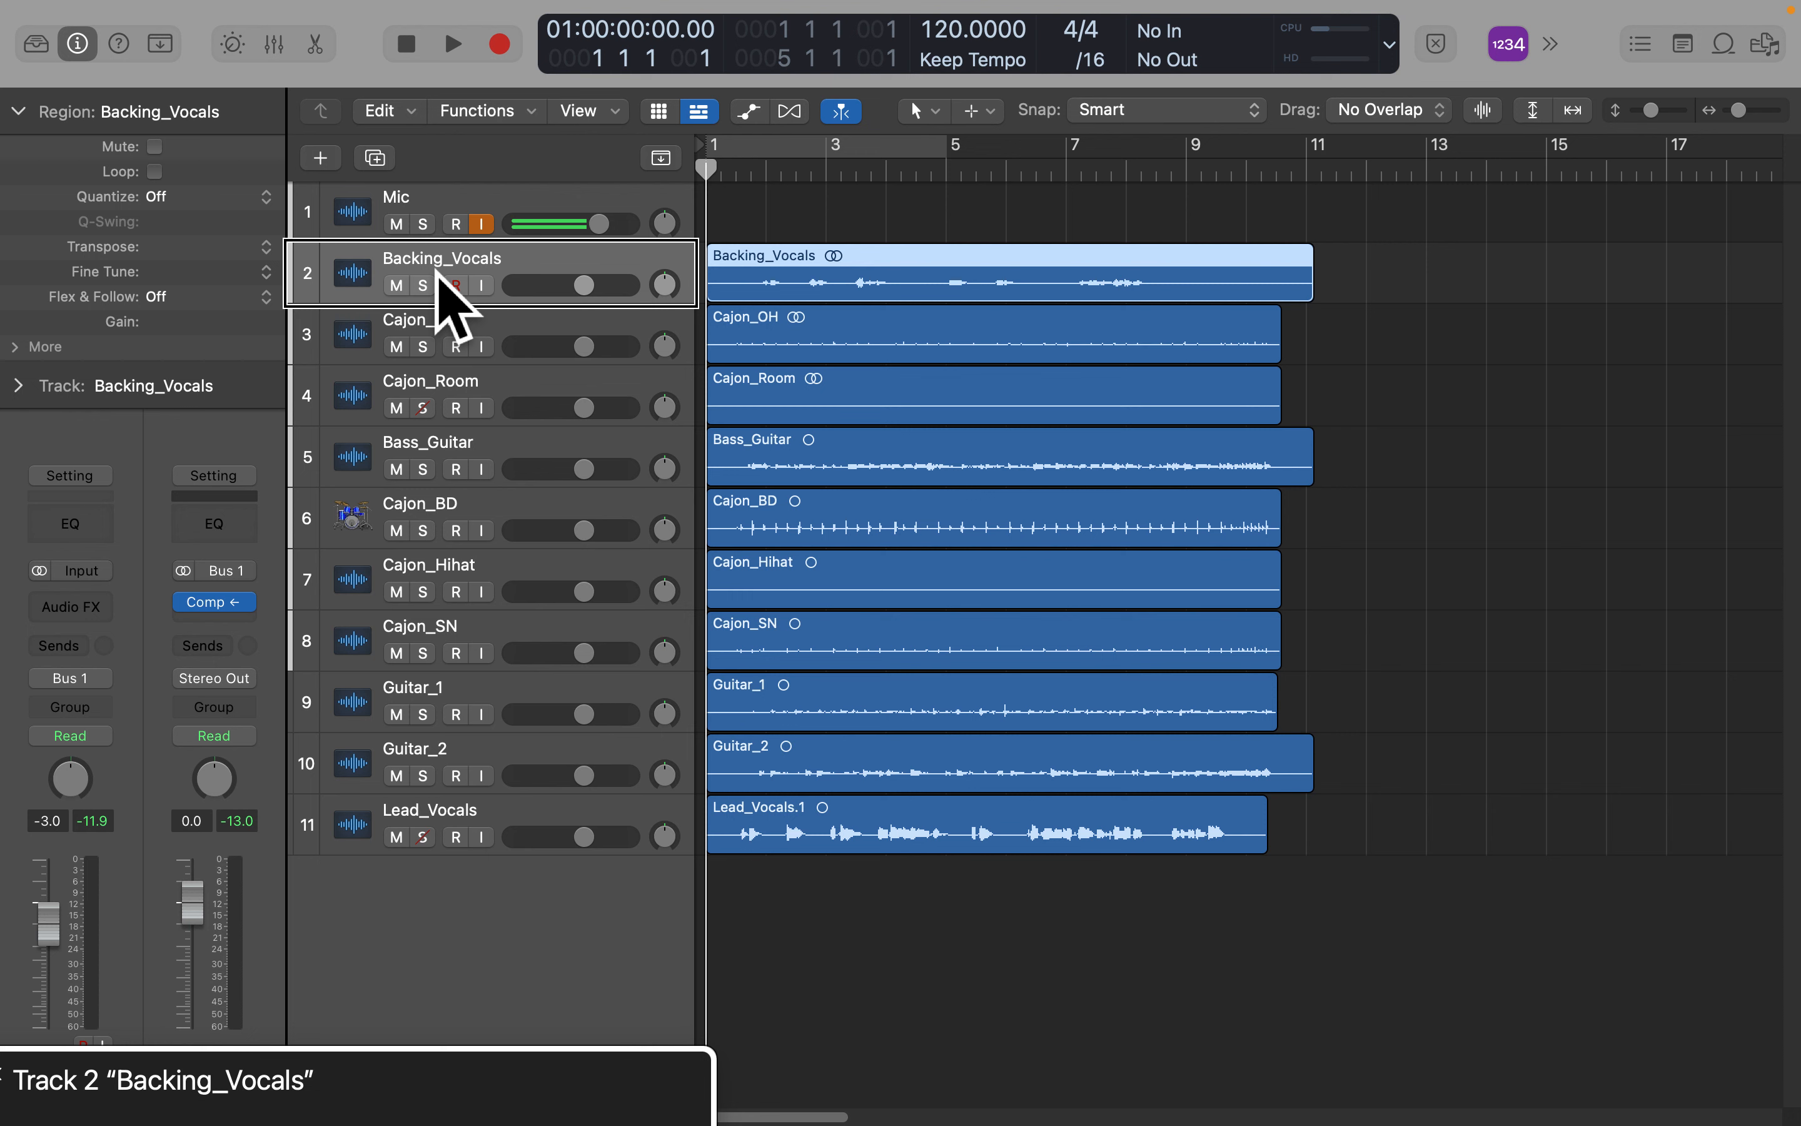
{"action": "key", "text": "Down"}
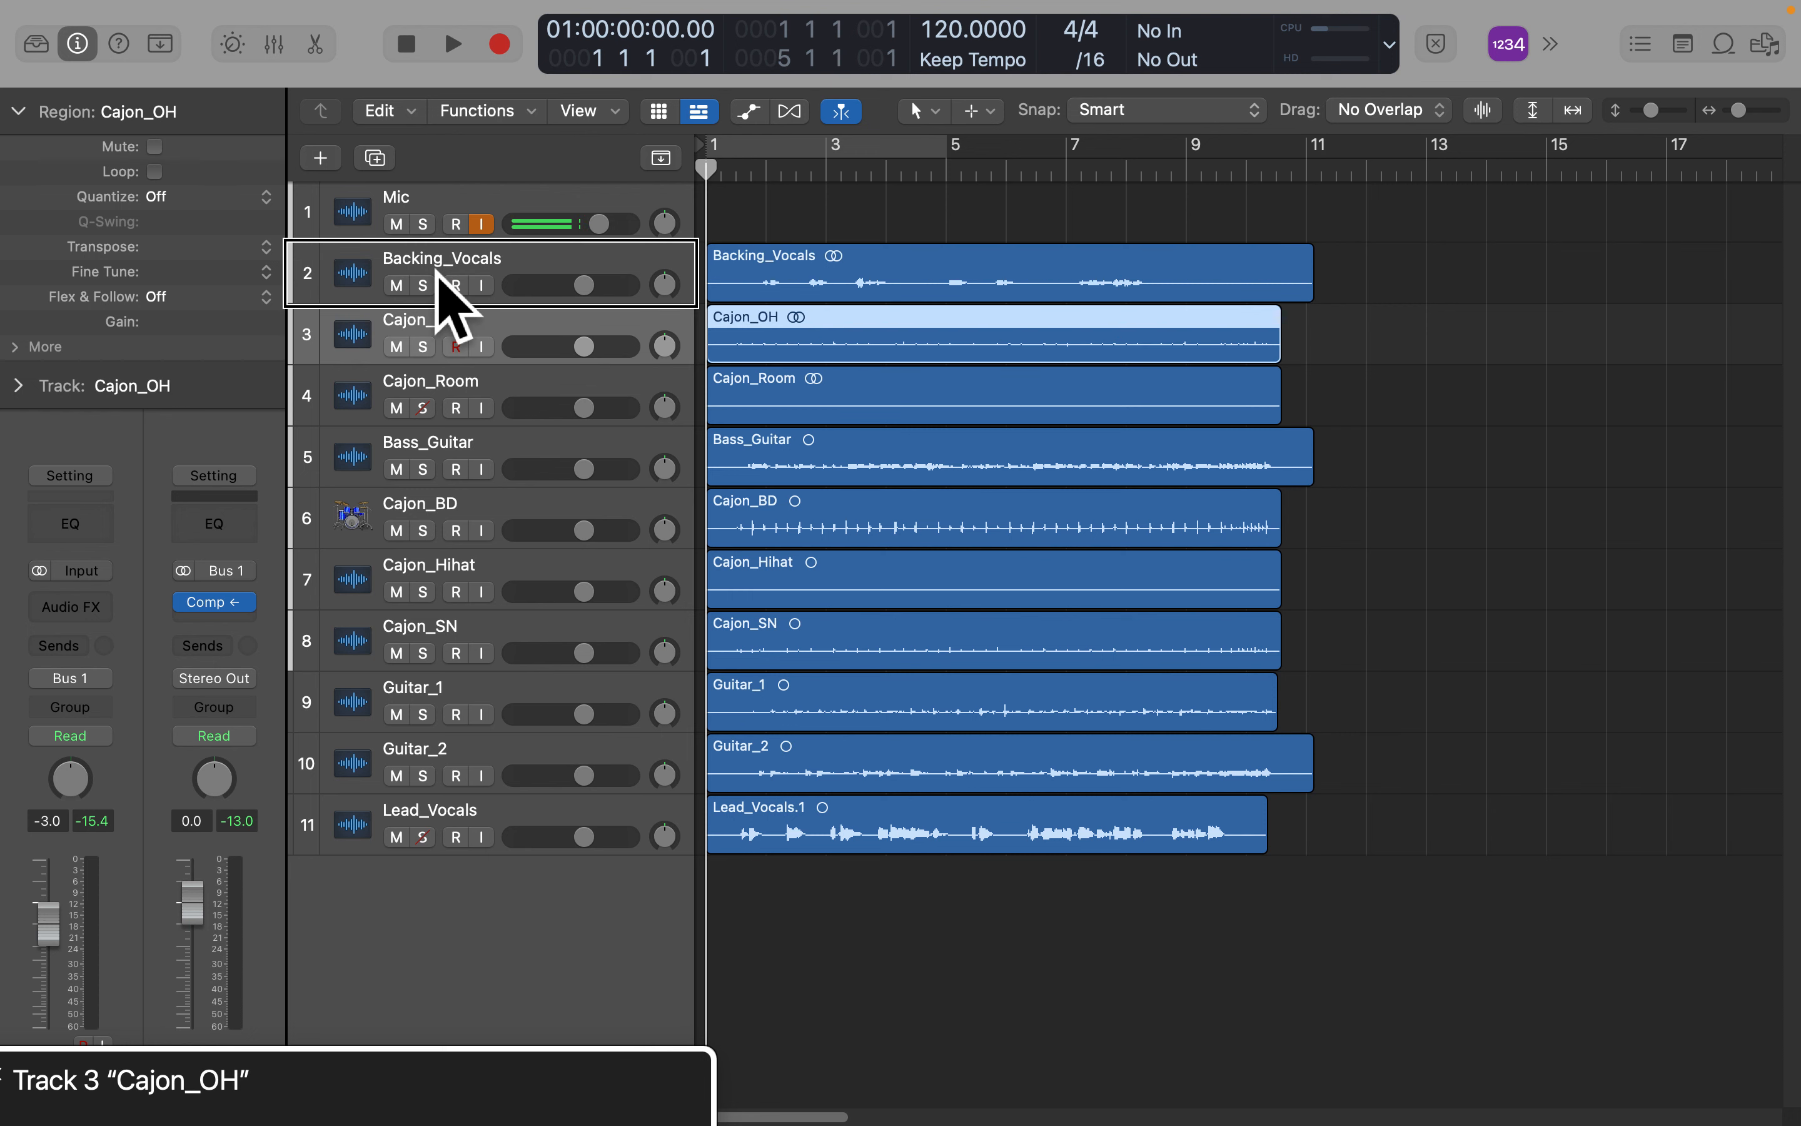
{"action": "key", "text": "Down"}
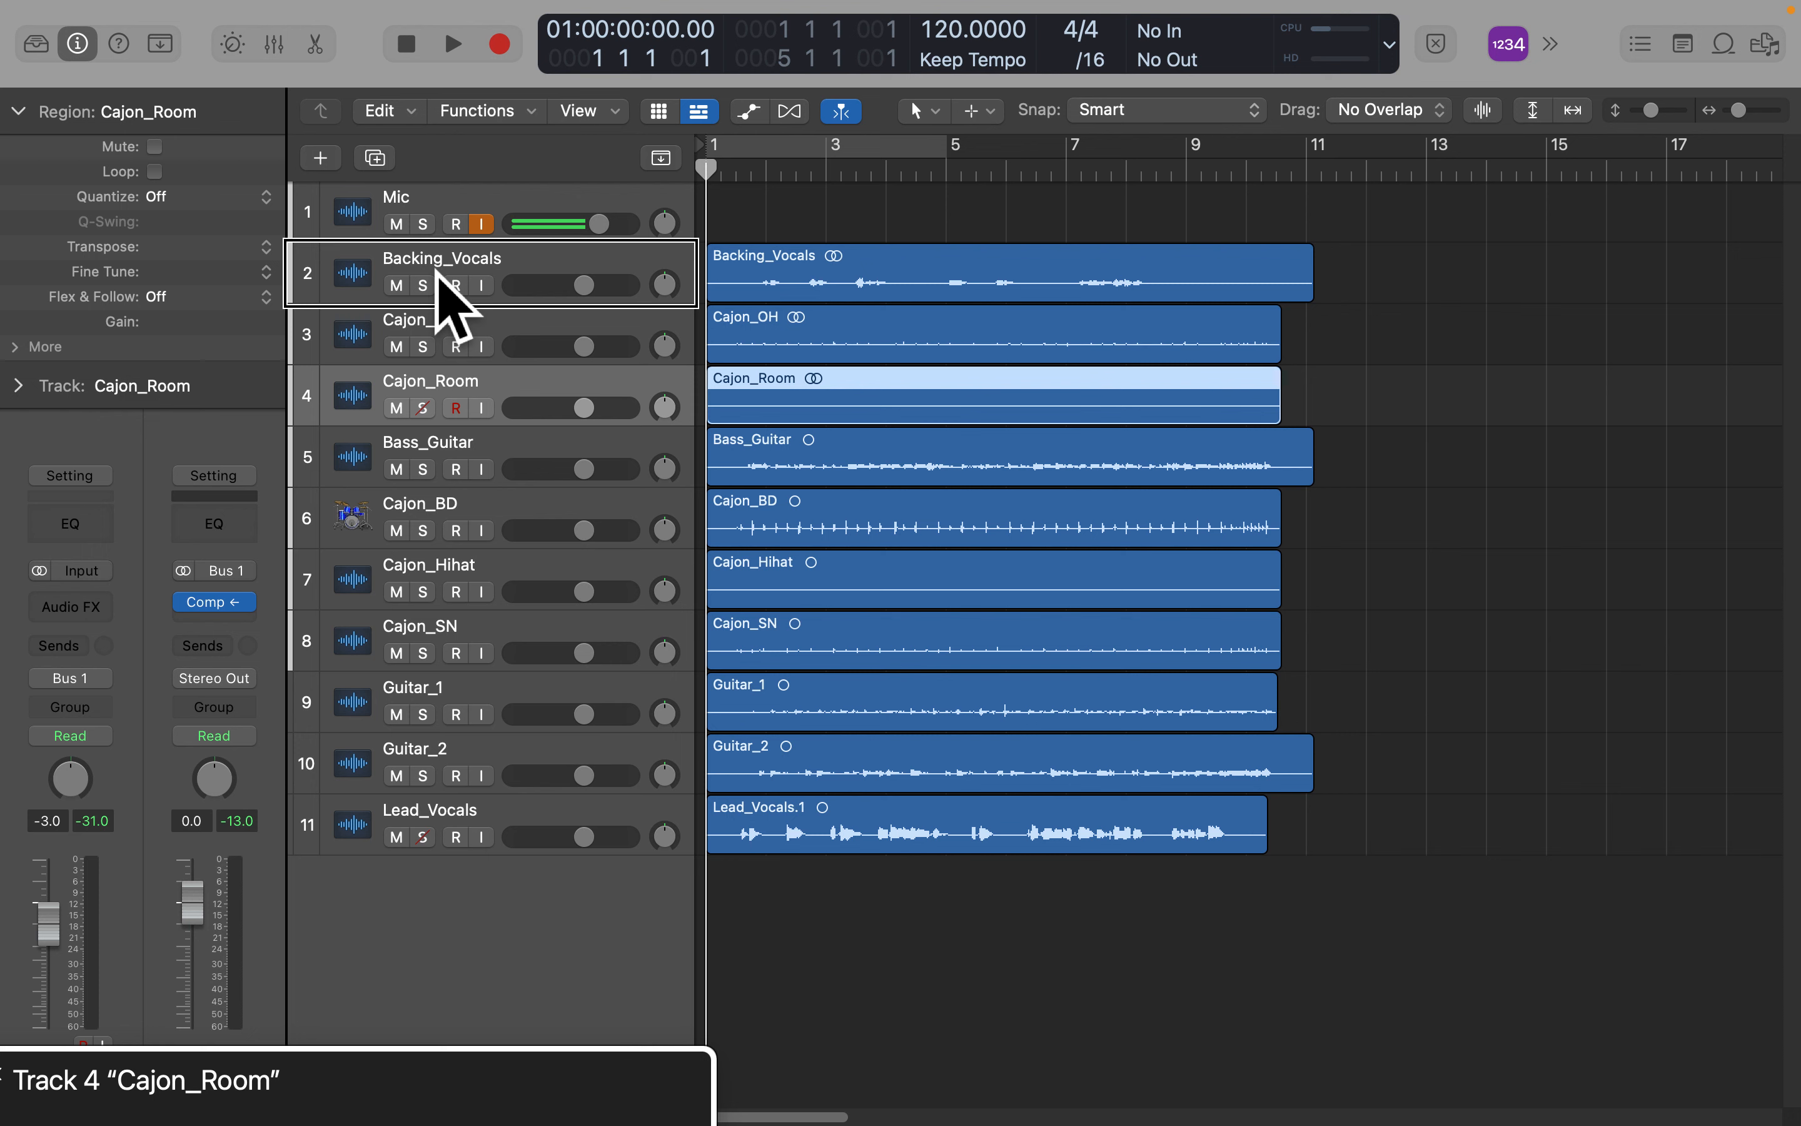
{"action": "key", "text": "Down"}
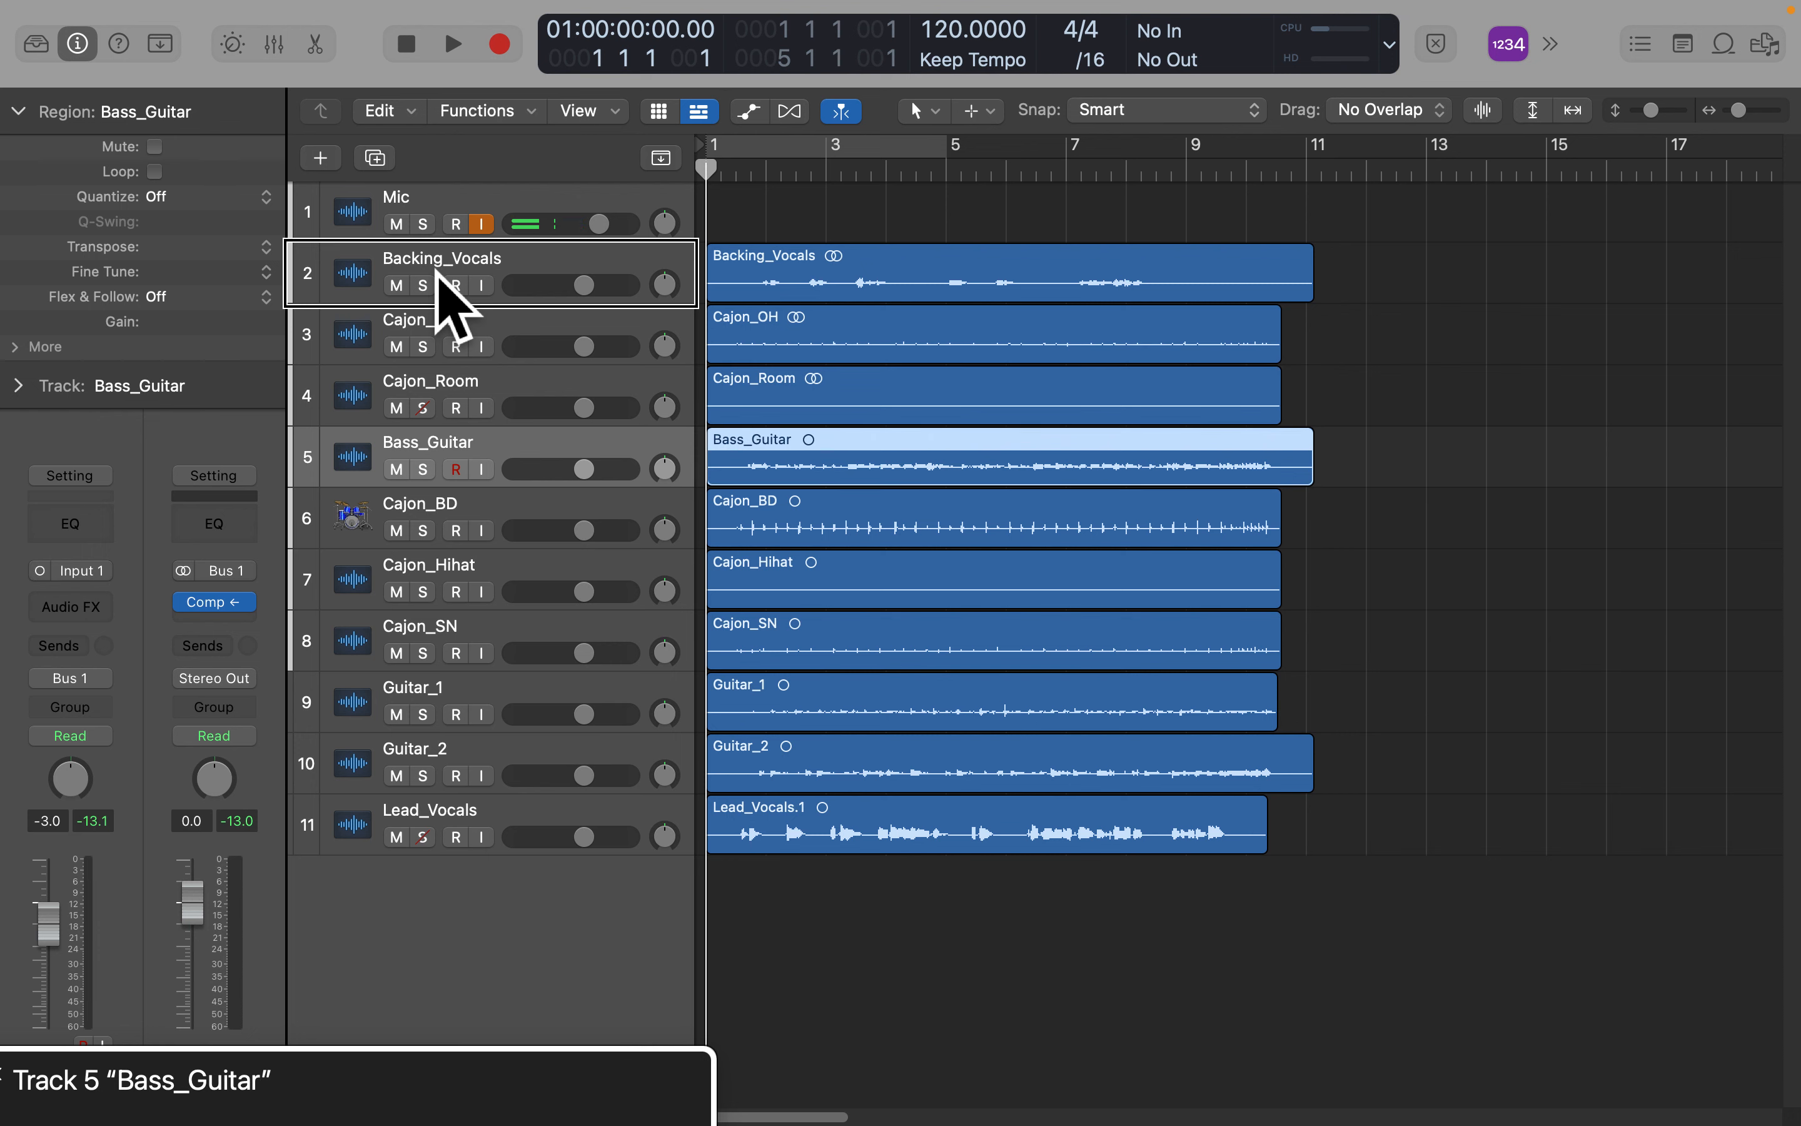
{"action": "key", "text": "Down"}
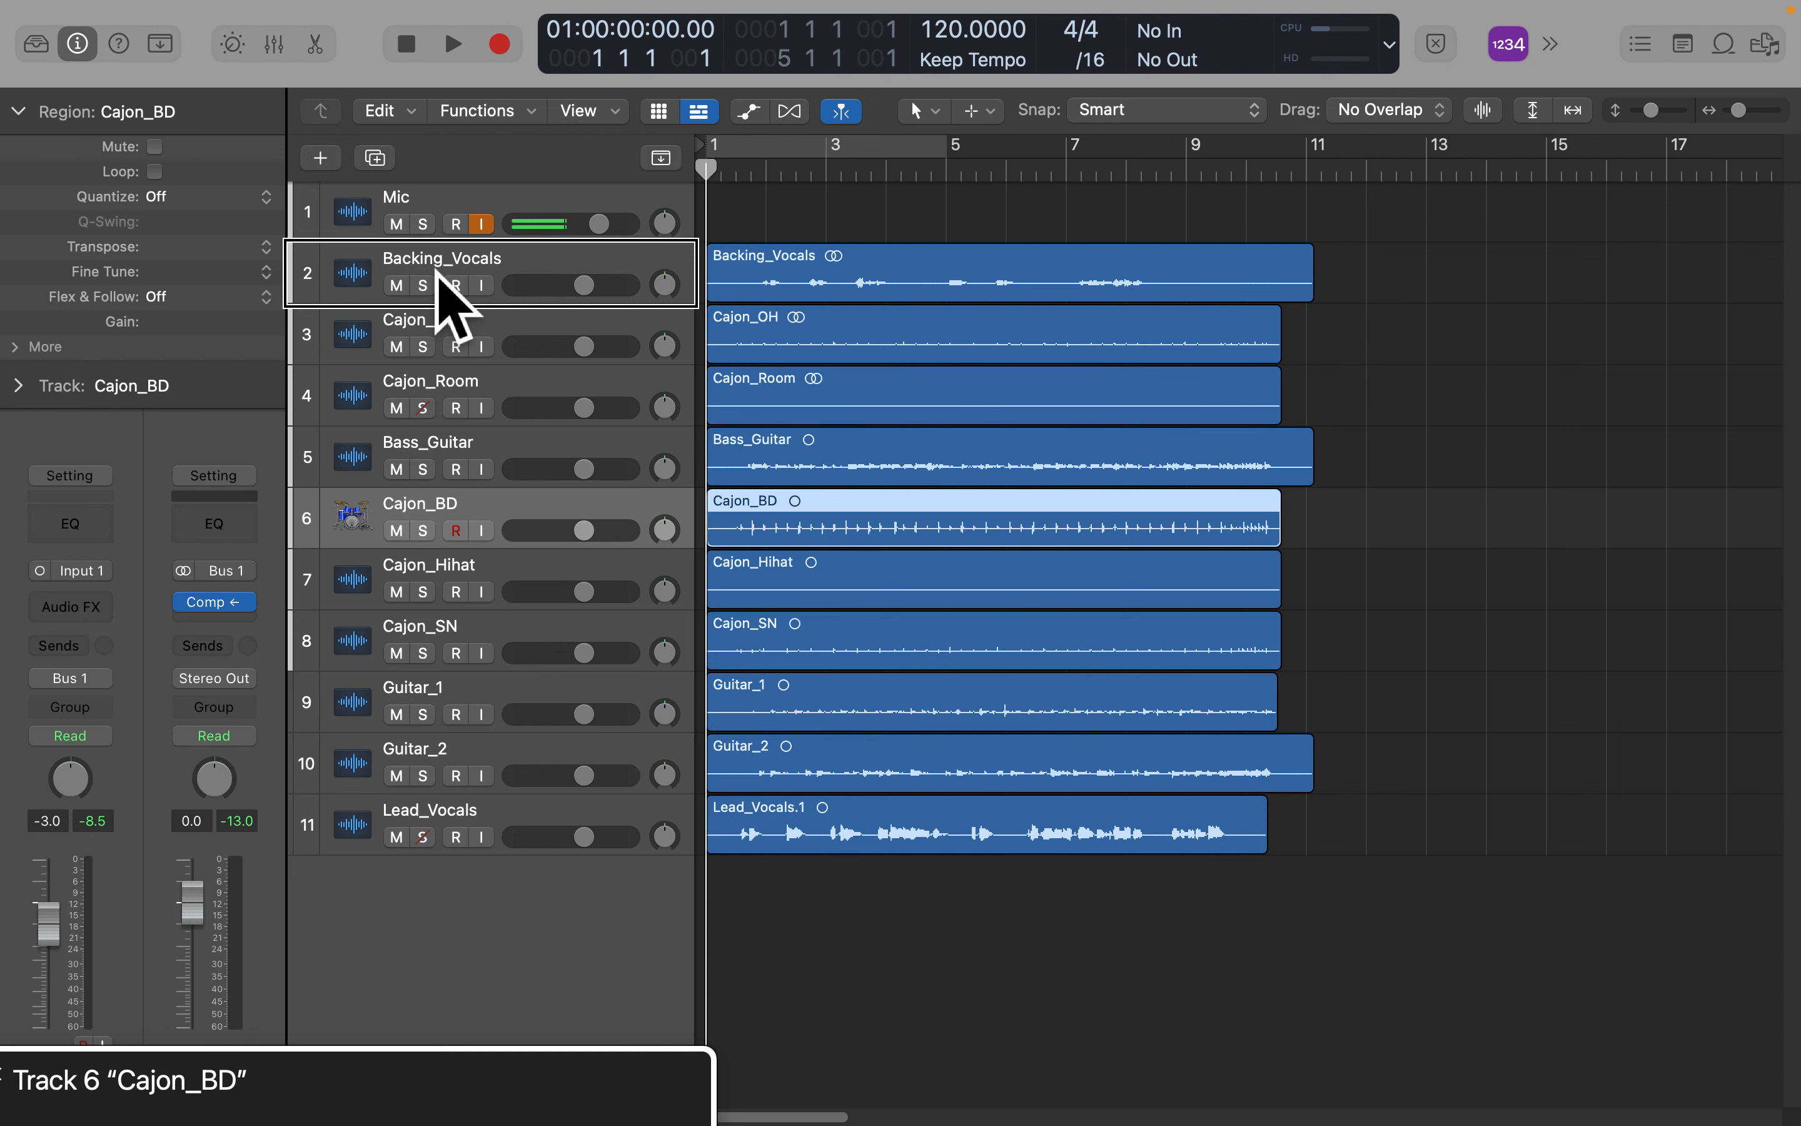
{"action": "key", "text": "Down"}
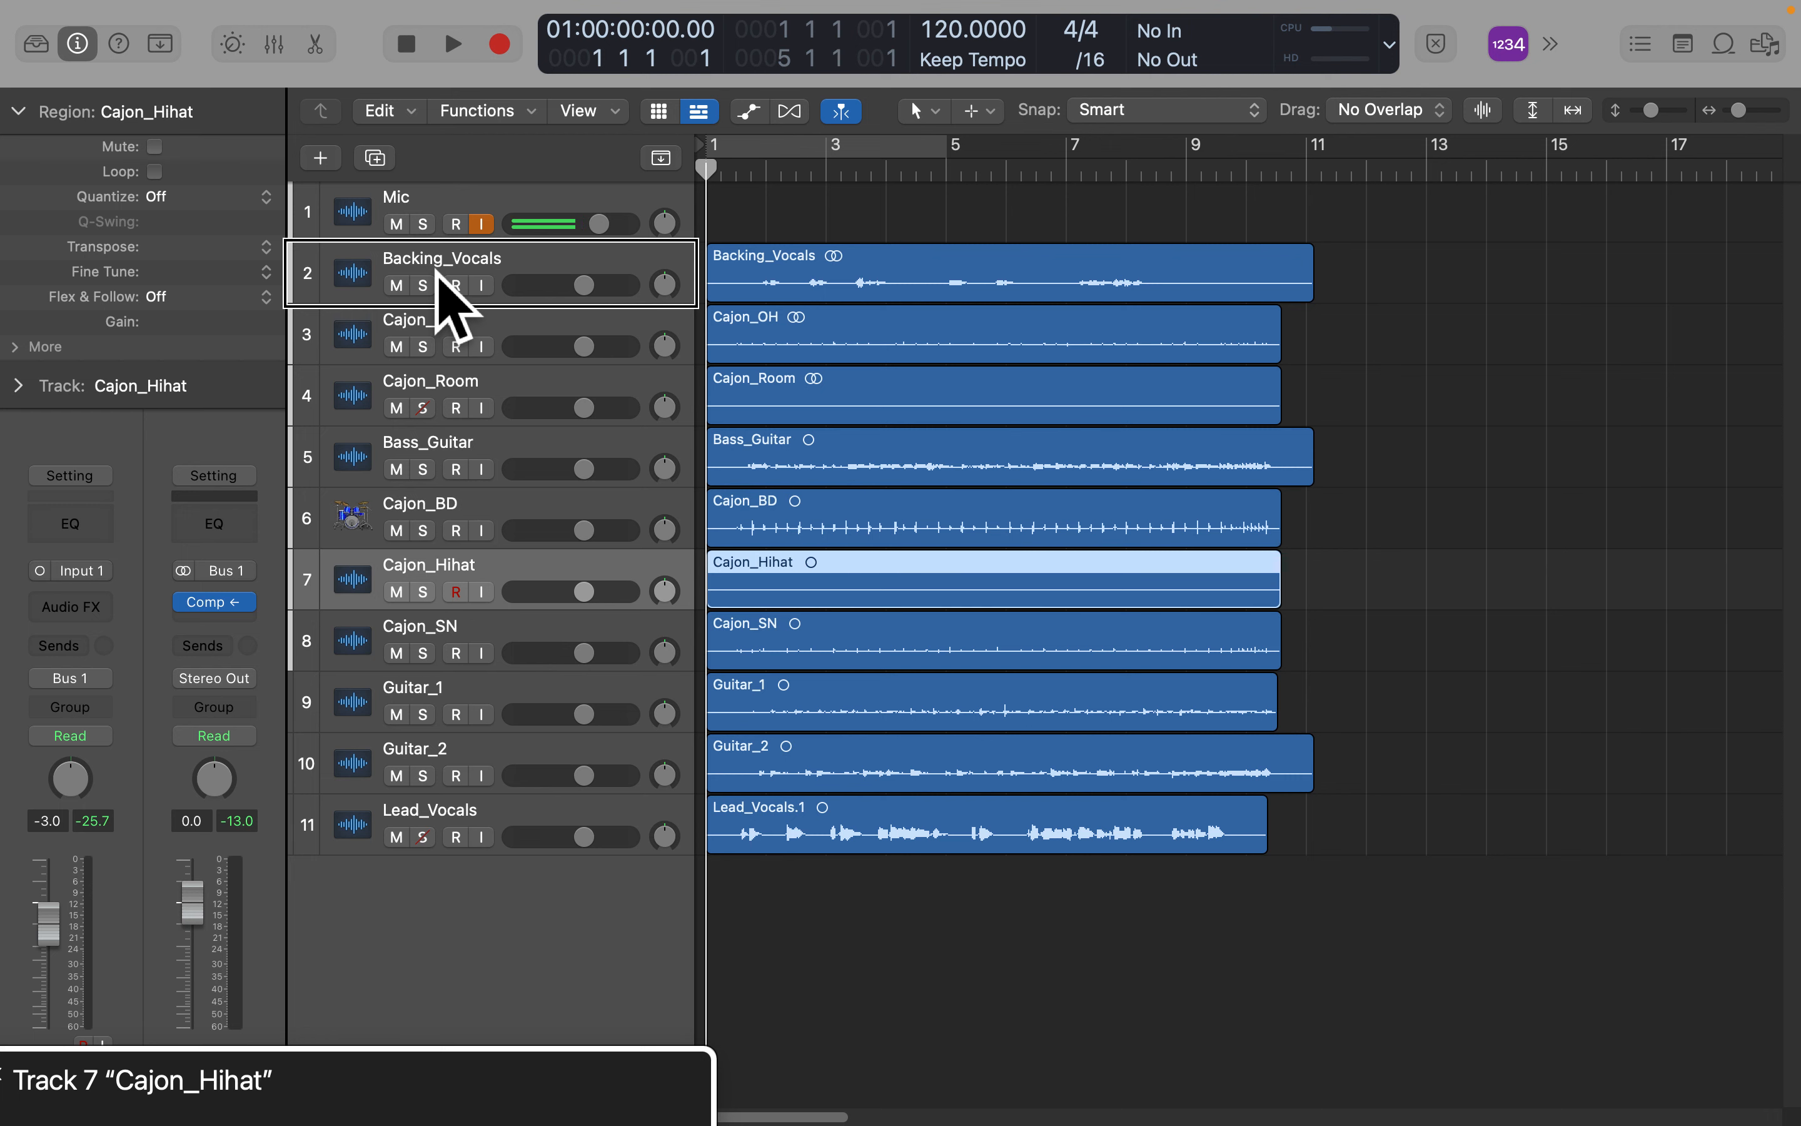
{"action": "key", "text": "Down"}
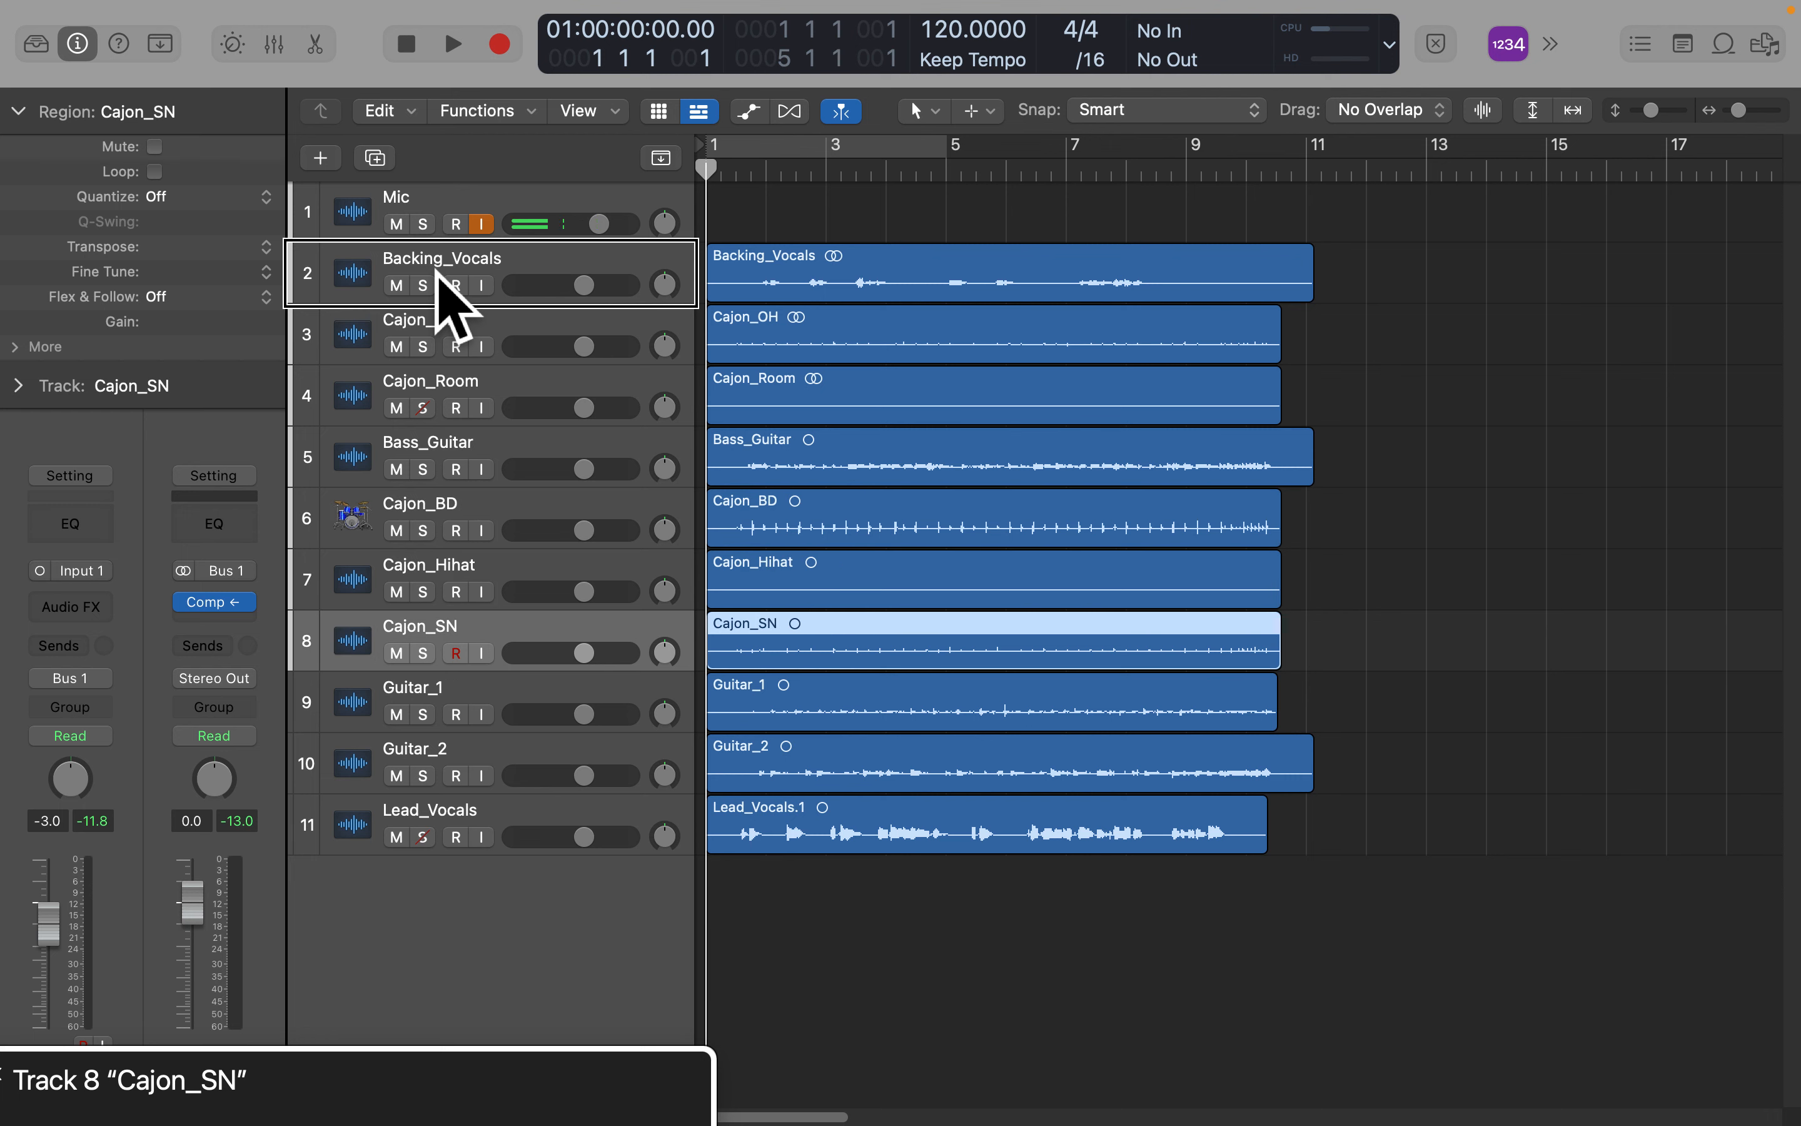
{"action": "key", "text": "Down"}
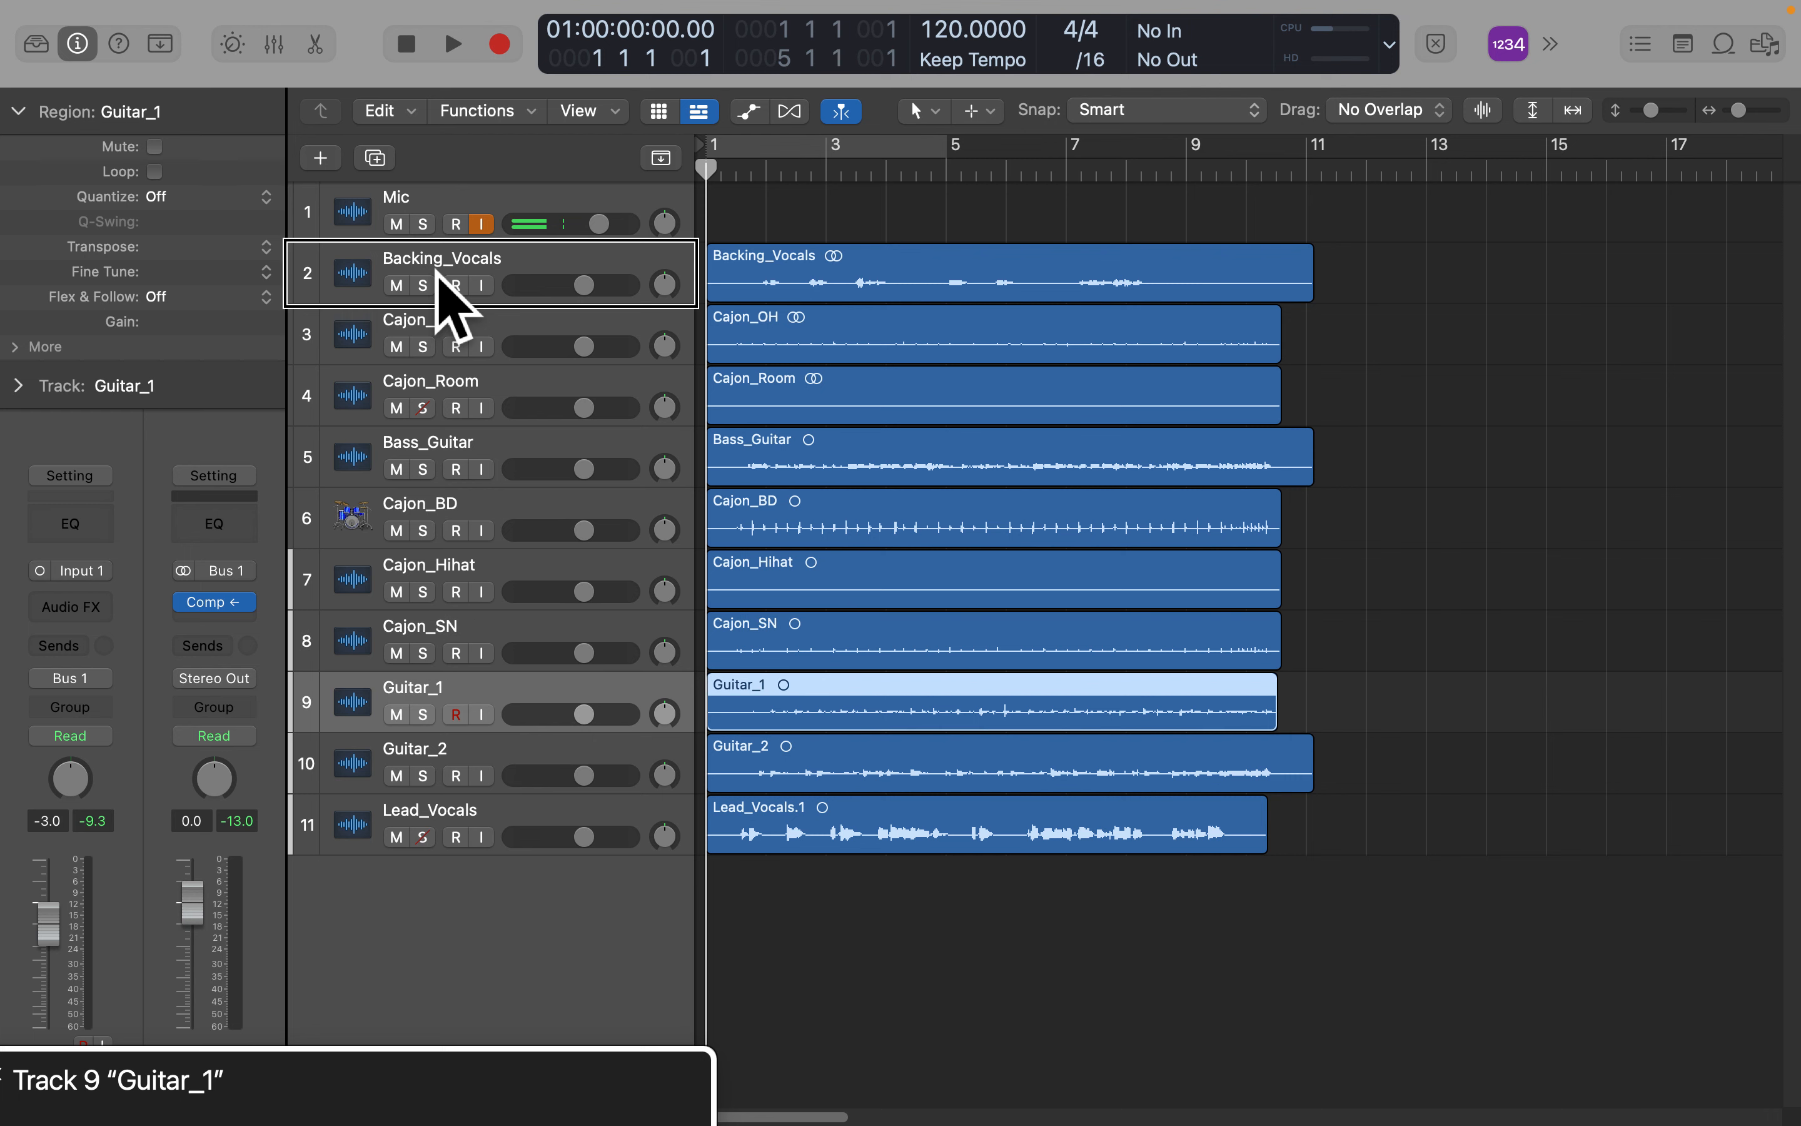
{"action": "key", "text": "Down"}
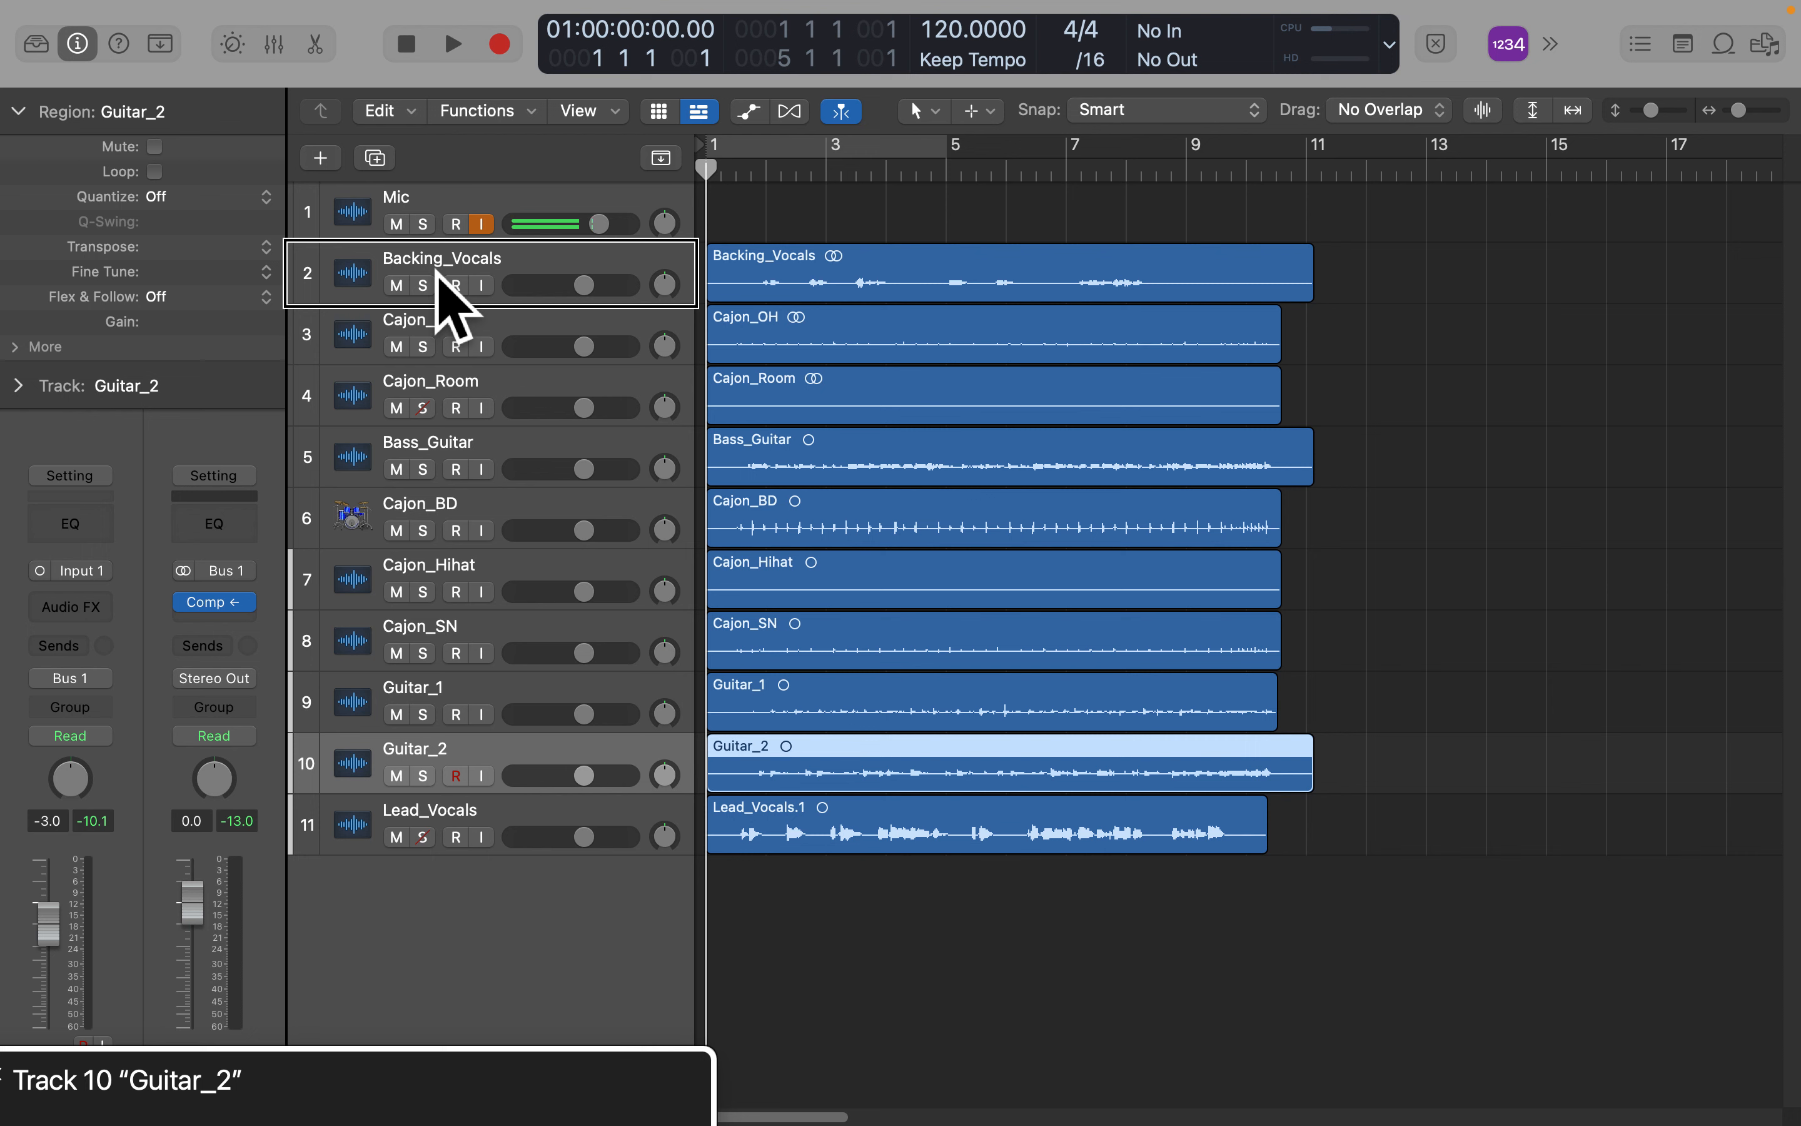
{"action": "key", "text": "Down"}
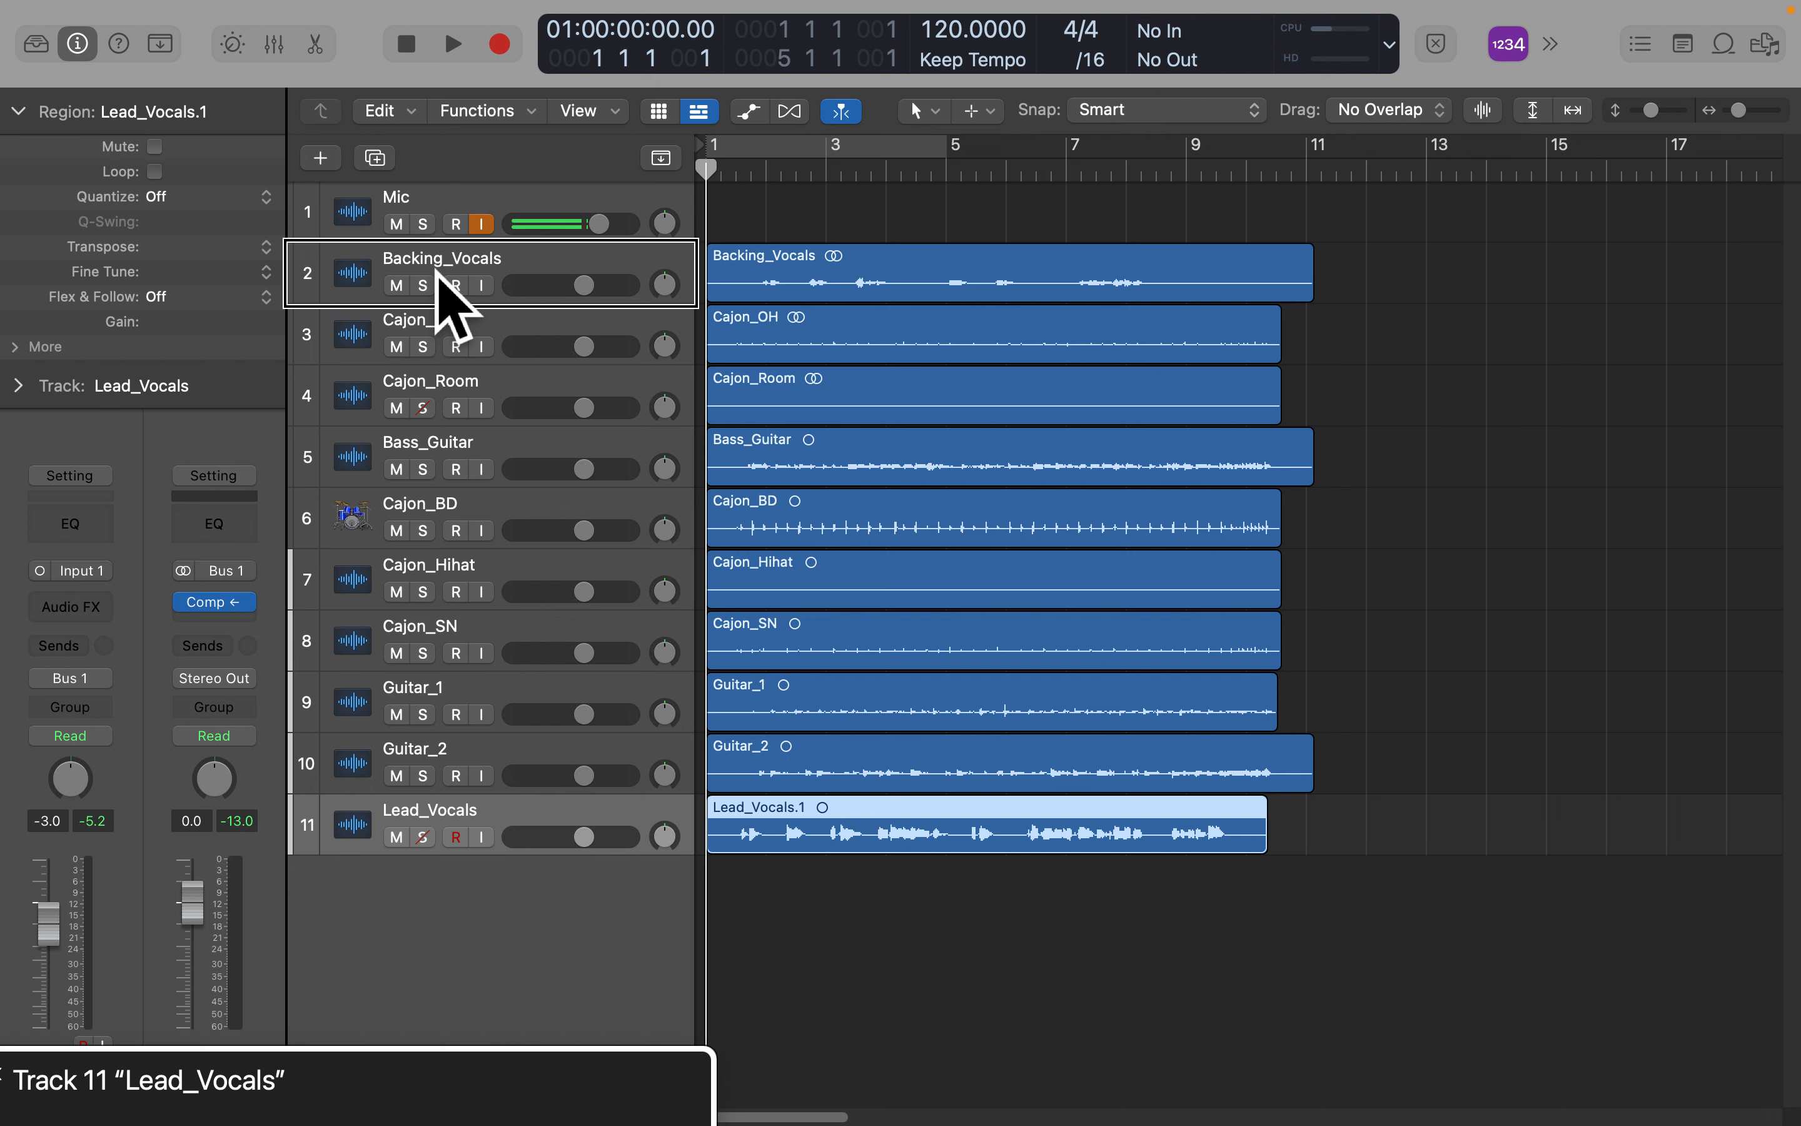
{"action": "key", "text": "Up"}
{"action": "key", "text": "Up"}
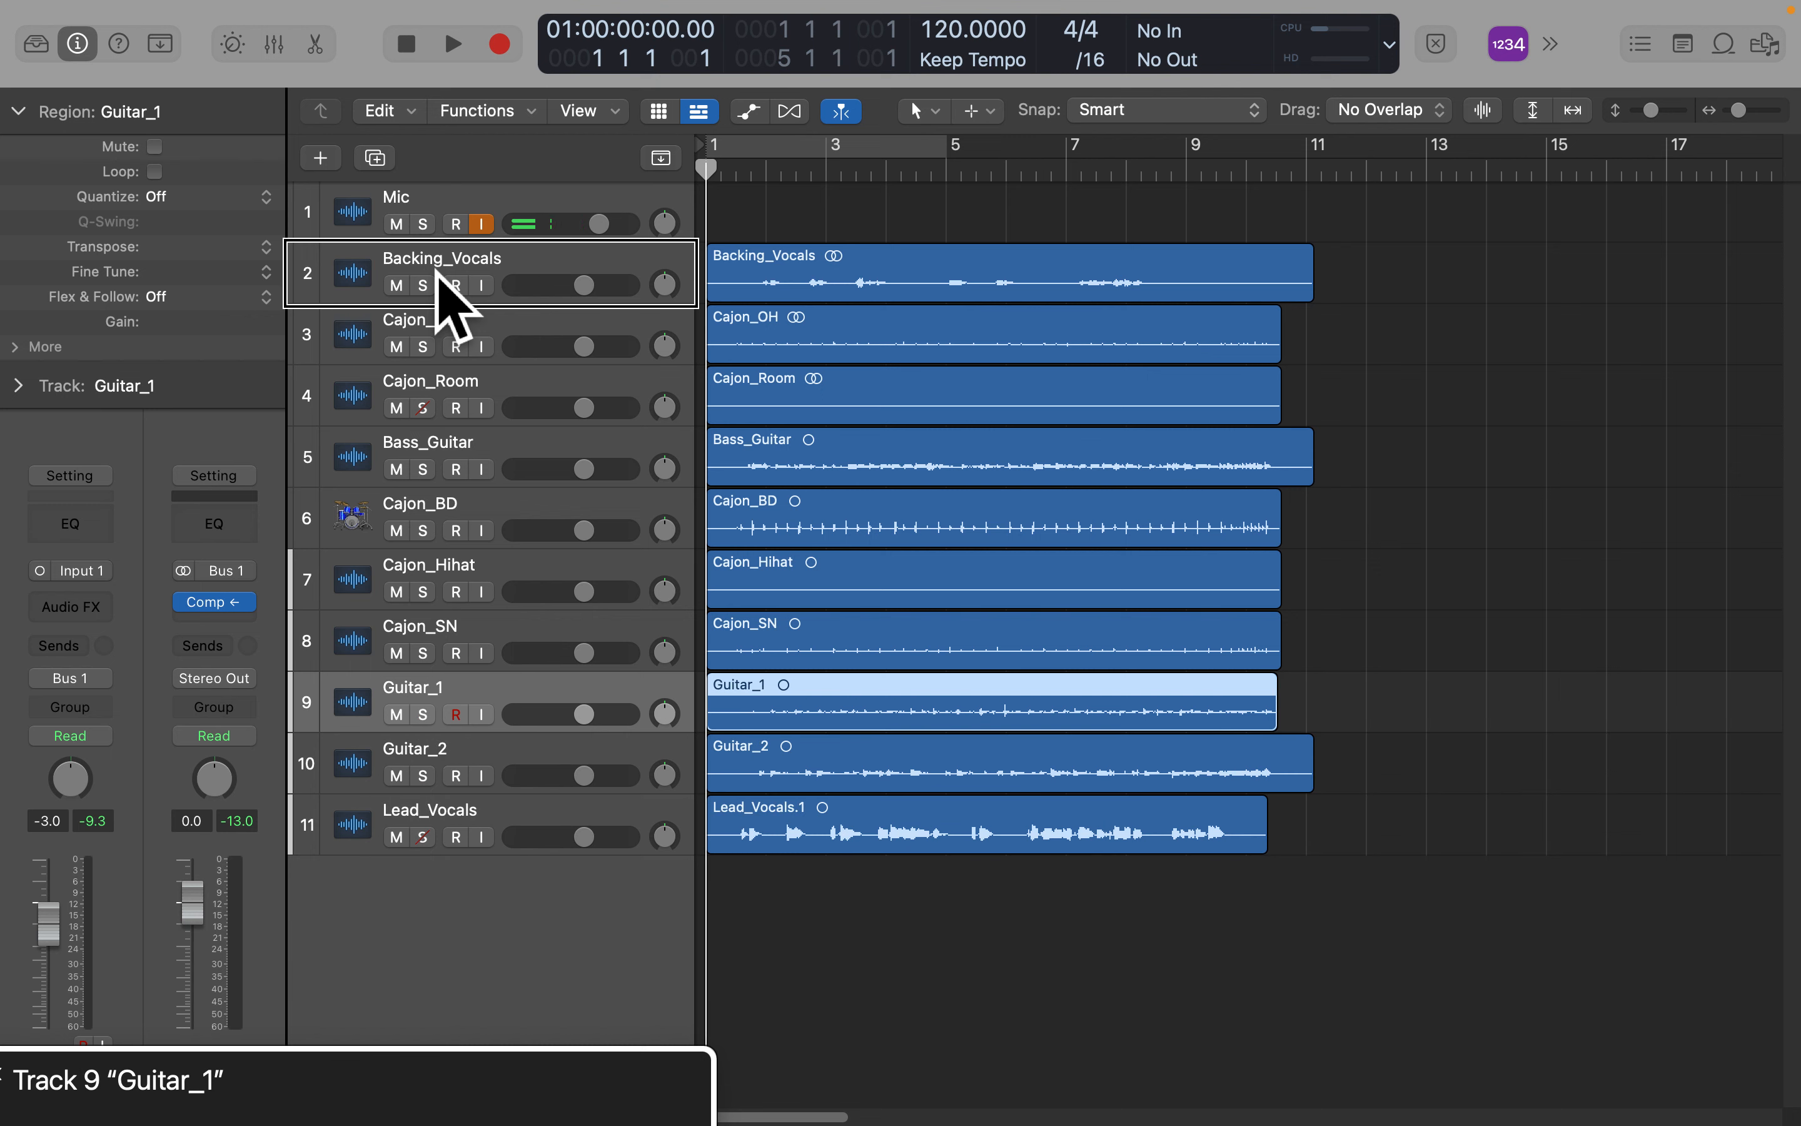
{"action": "key", "text": "Down"}
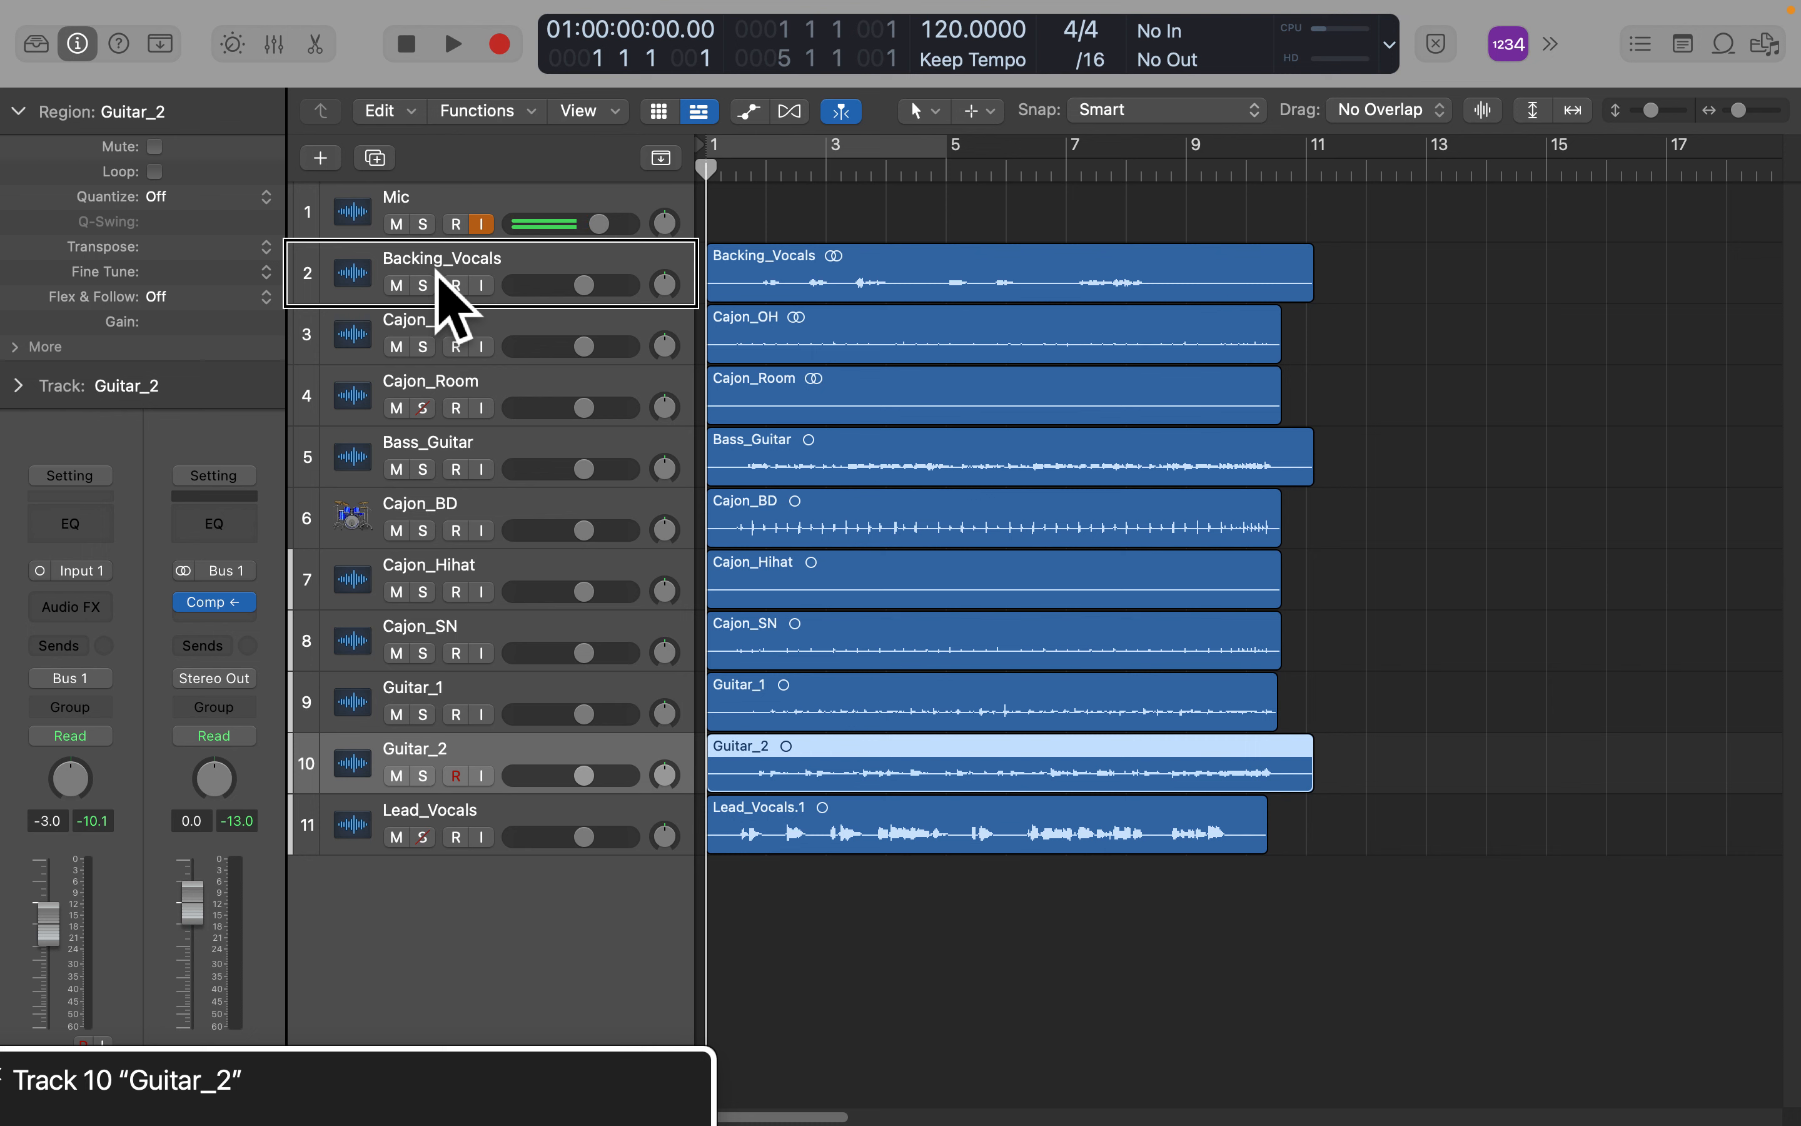
Bring the VoiceOver focus back into the Tracks header and onto the Lead_Vocals track, leaving Quick Nav off.
{"action": "key", "text": "ctrl+alt+shift+Up"}
{"action": "key", "text": "ctrl+alt+shift+Up"}
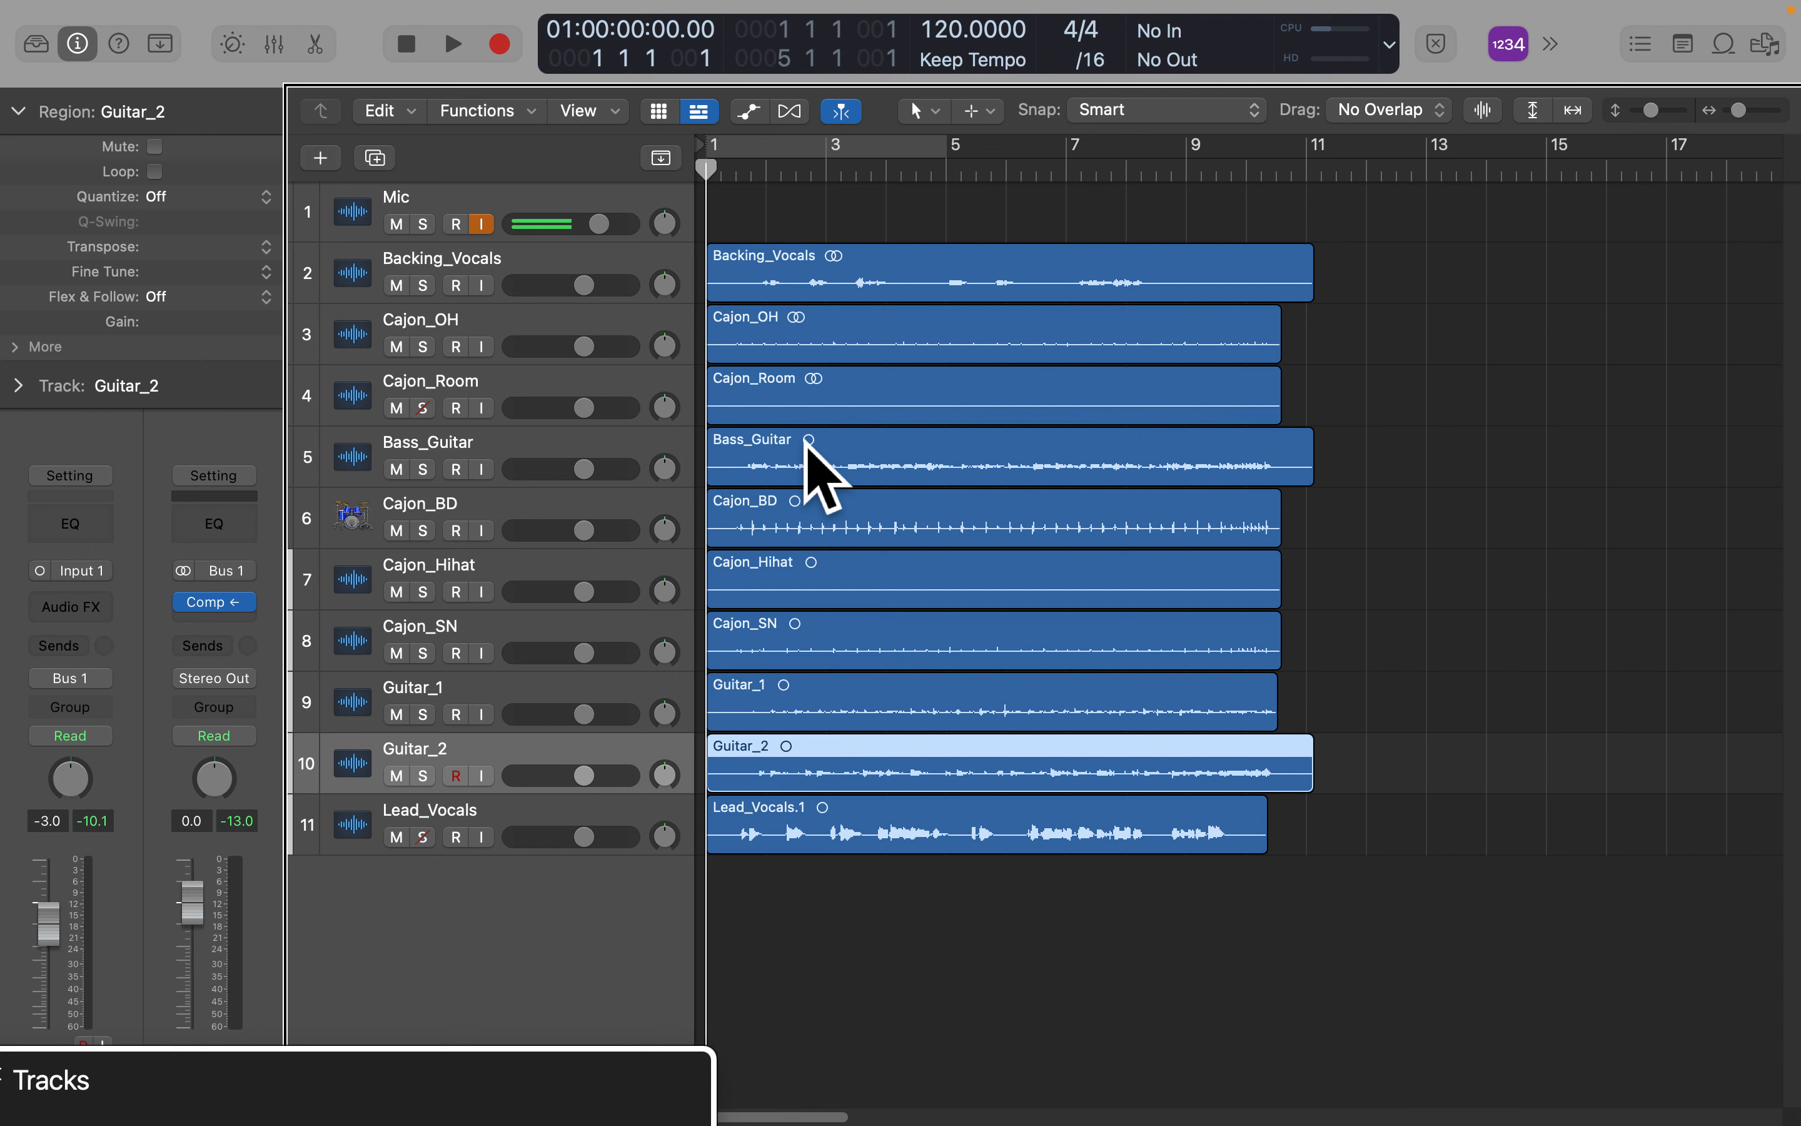
{"action": "key", "text": "ctrl+alt+shift+Down"}
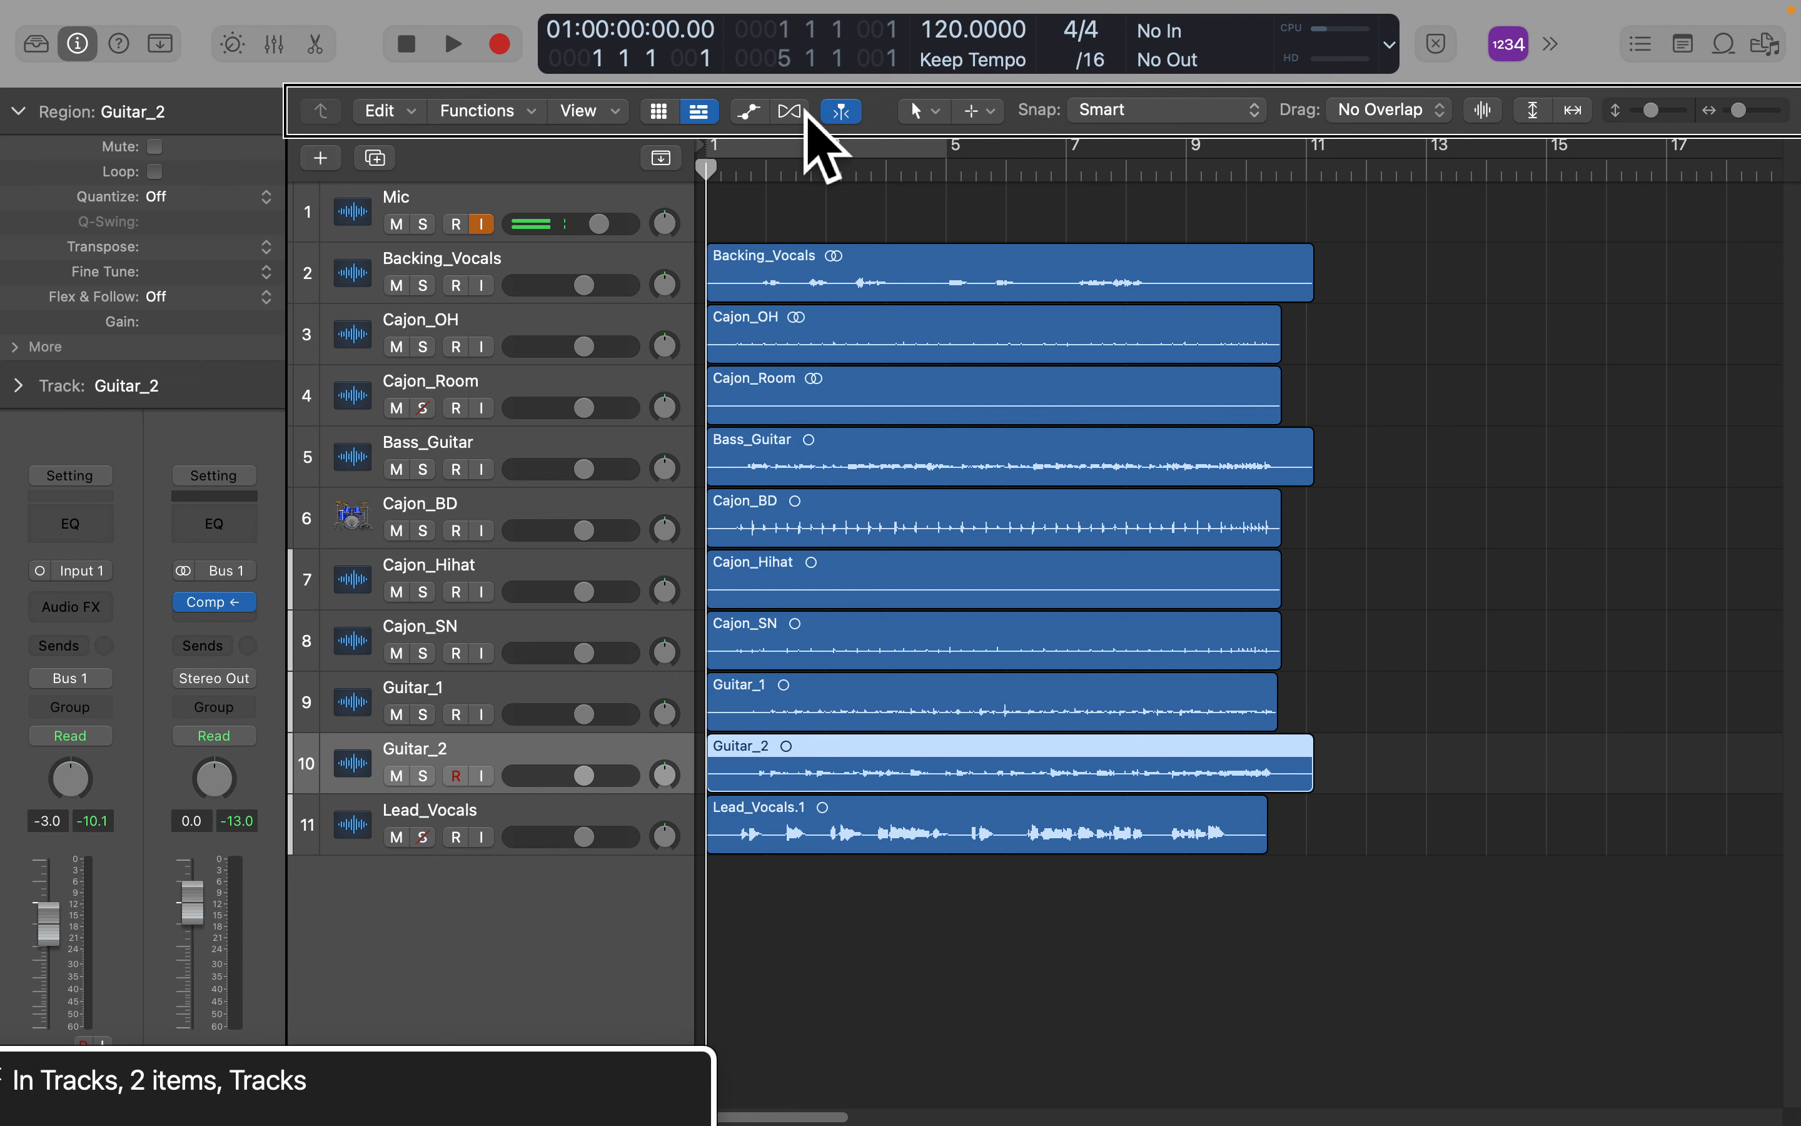
{"action": "key", "text": "ctrl+alt+Right"}
{"action": "key", "text": "ctrl+alt+shift+Down"}
{"action": "key", "text": "ctrl+alt+Right"}
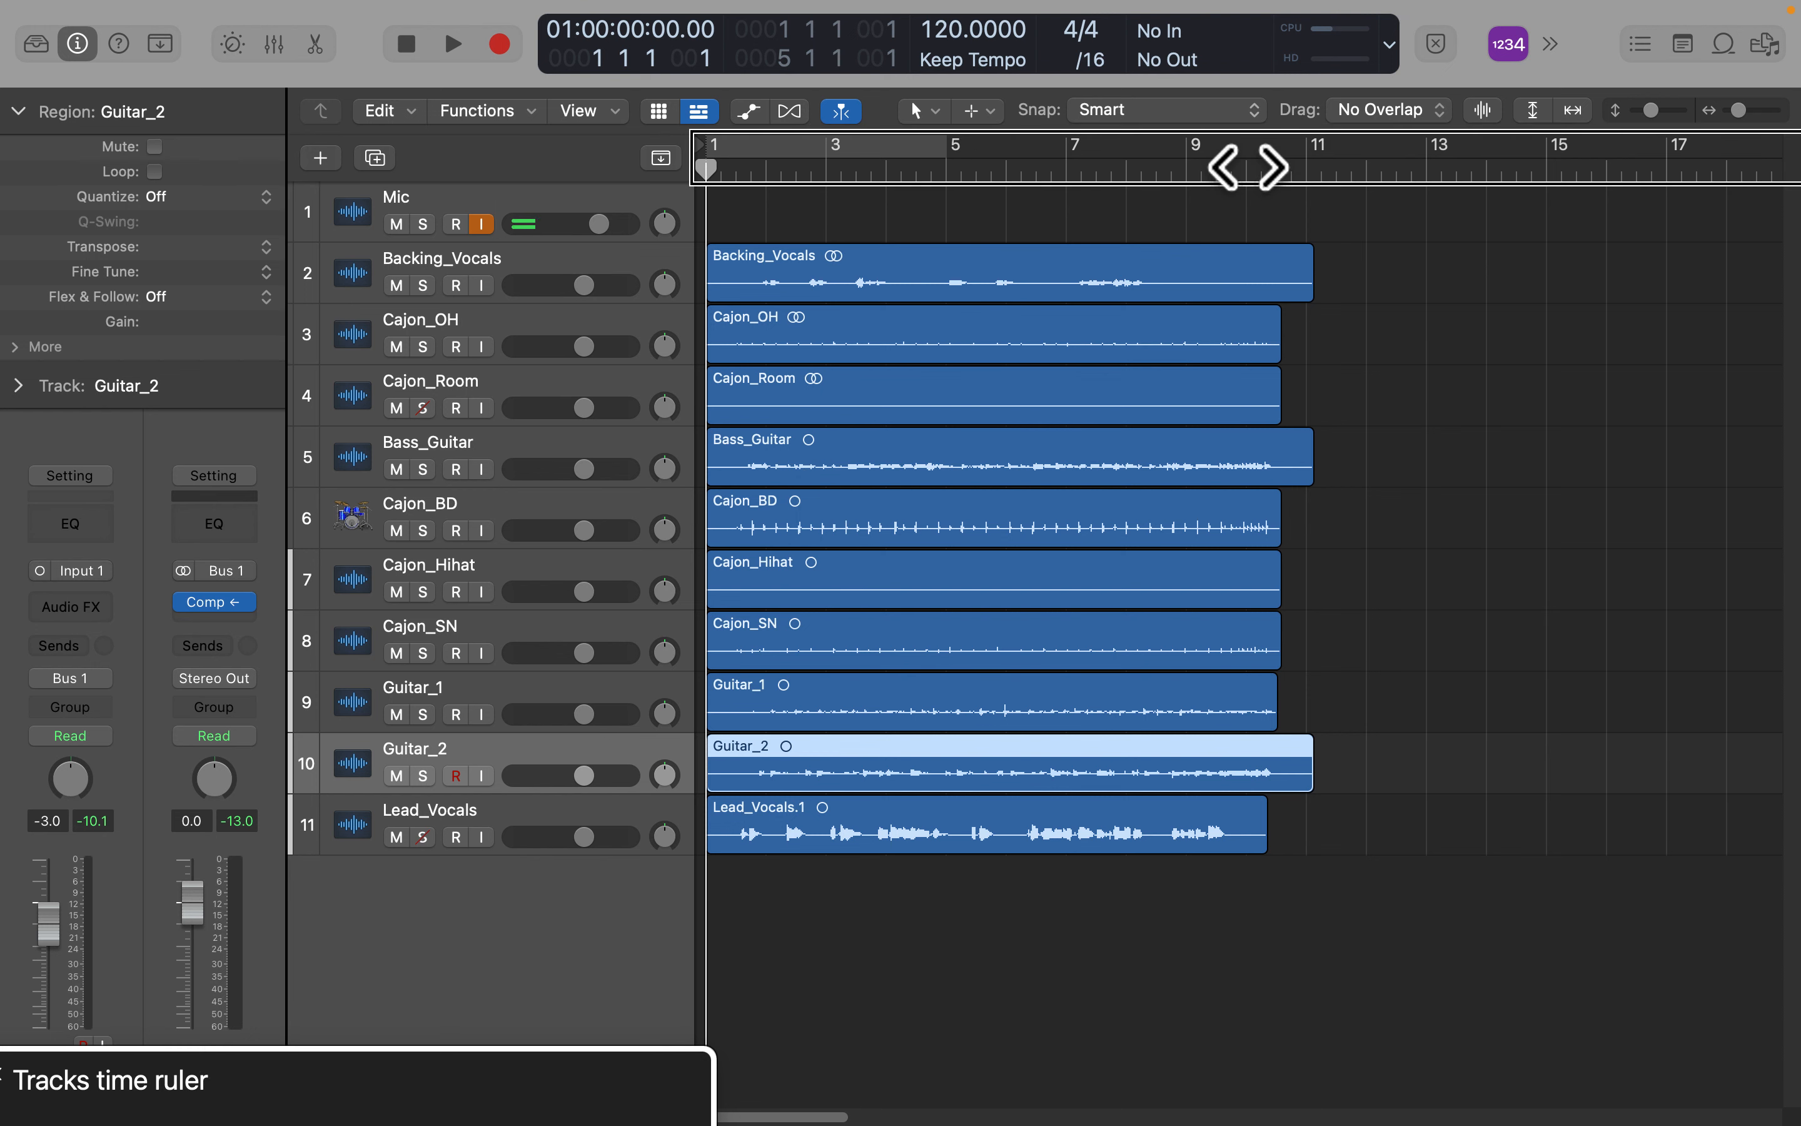
{"action": "key", "text": "ctrl+alt+Right"}
{"action": "key", "text": "ctrl+alt+shift+Down"}
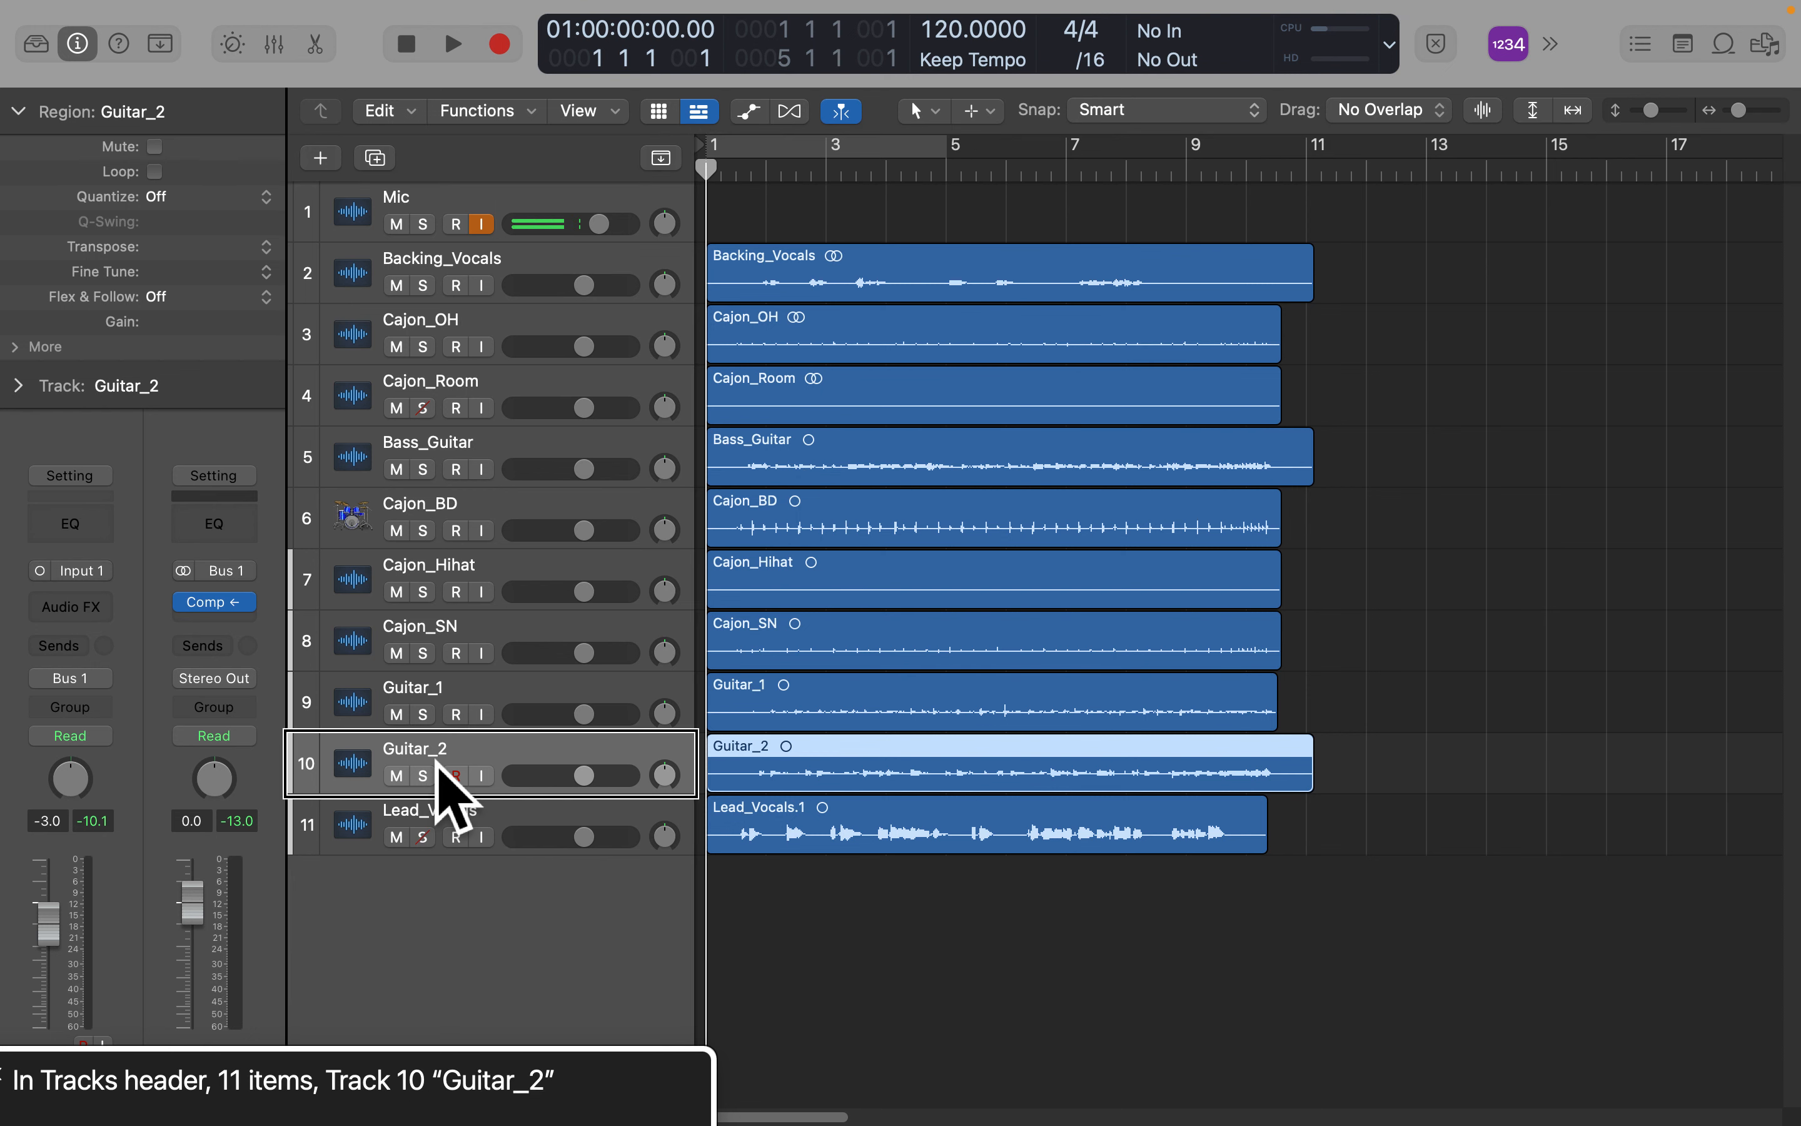
{"action": "key", "text": "ctrl+alt+Right"}
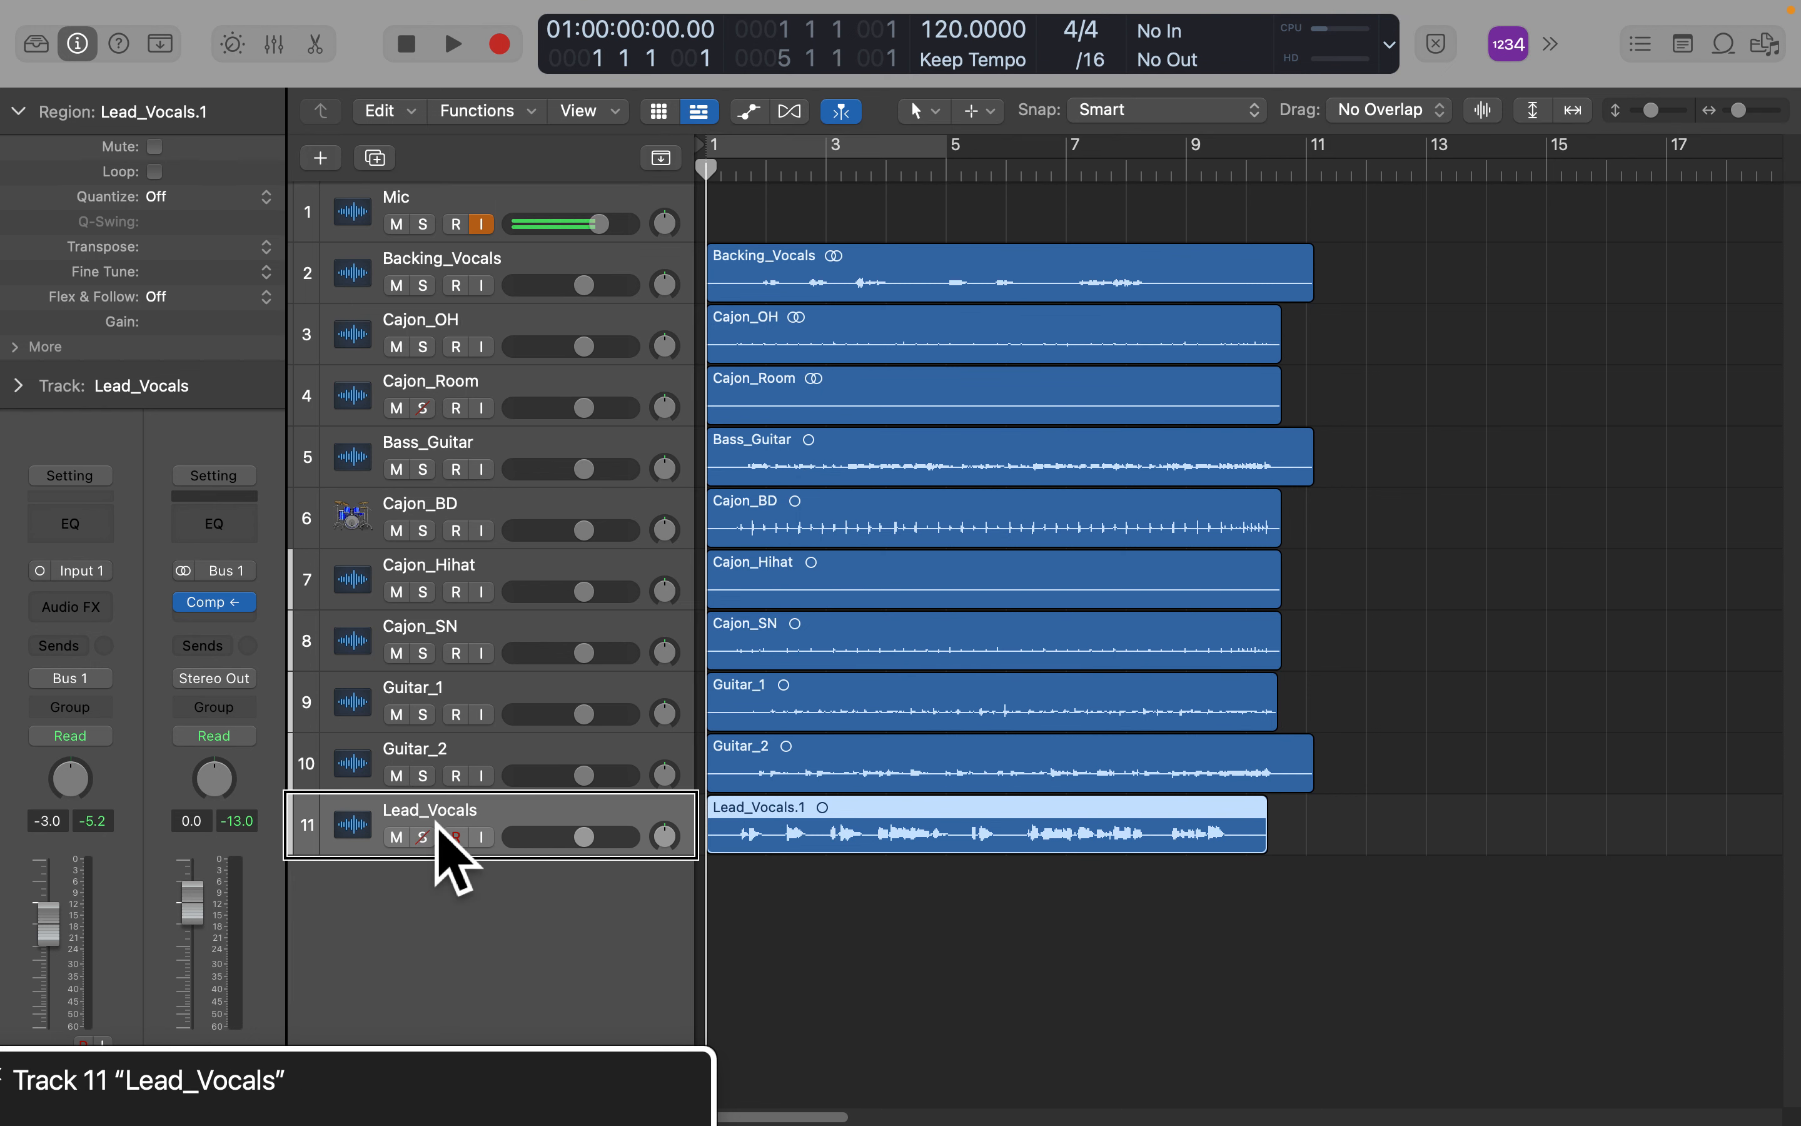
{"action": "key", "text": "Left+Right"}
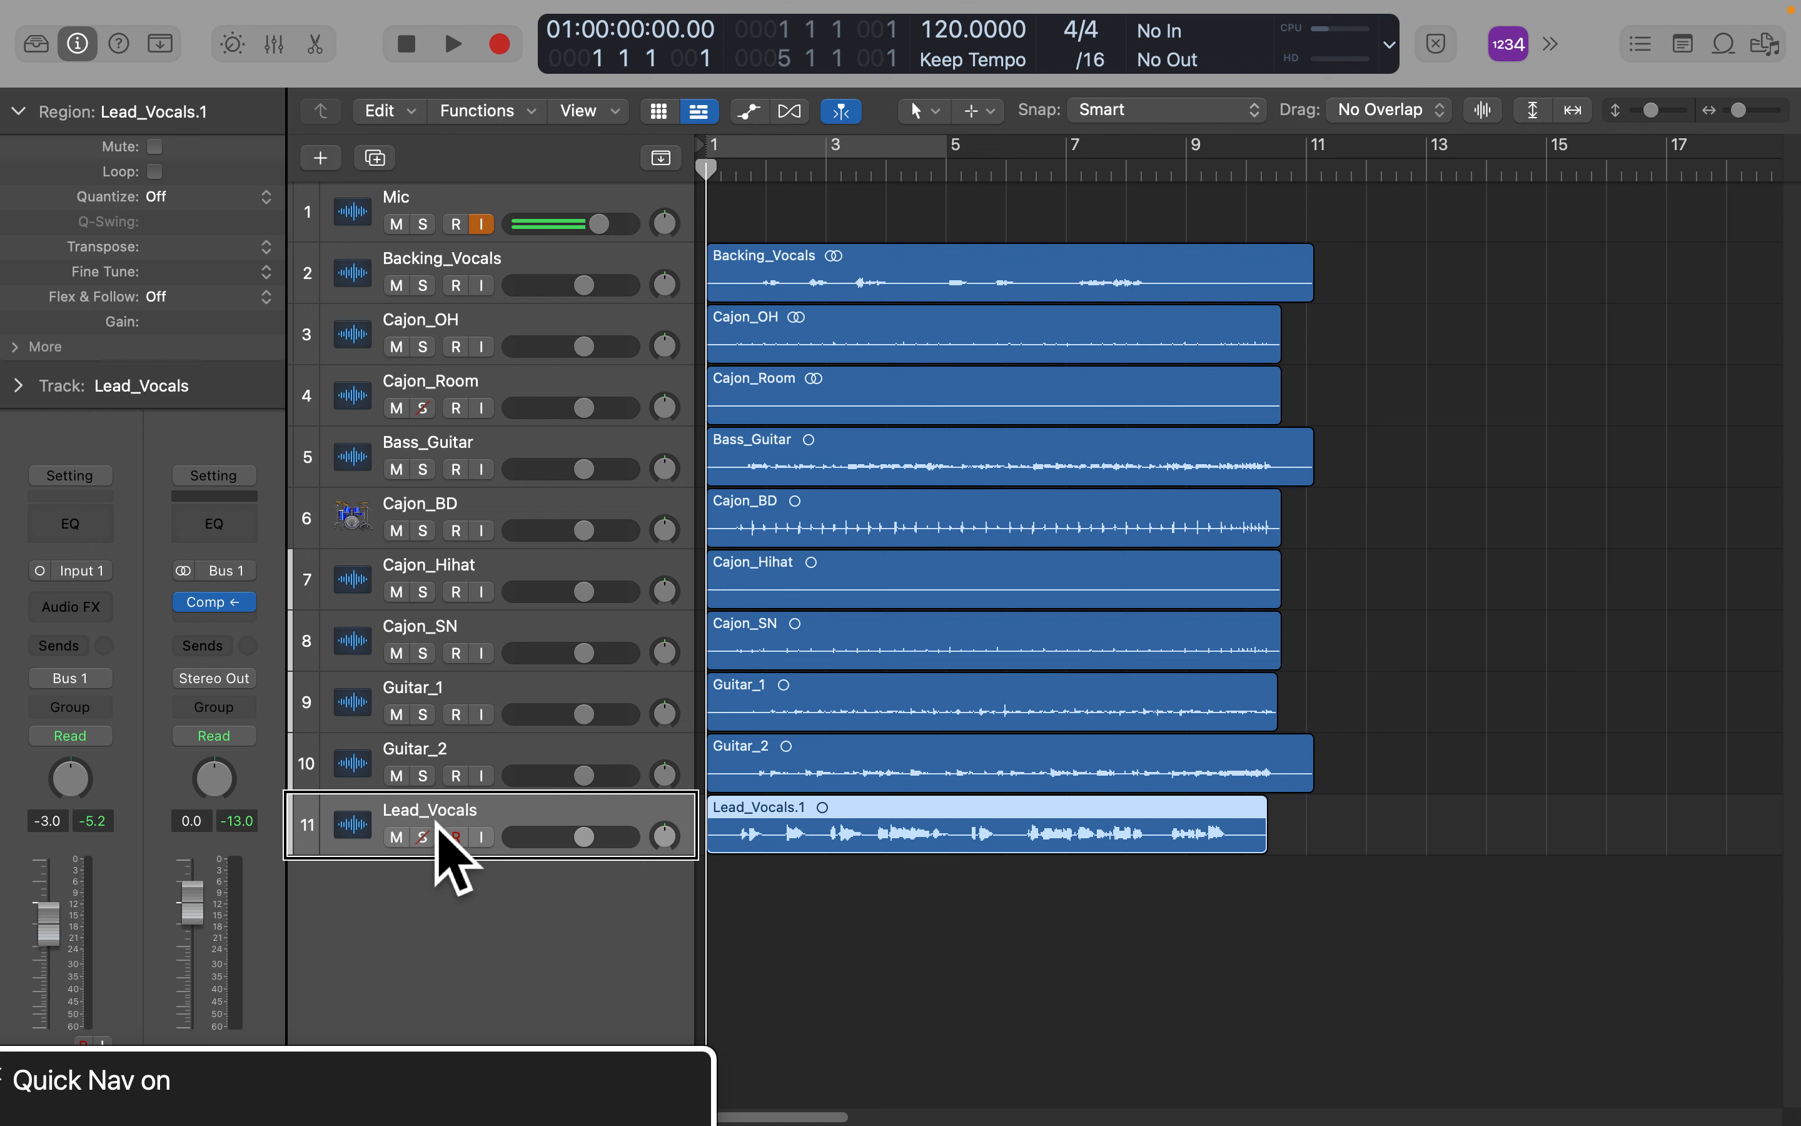
{"action": "key", "text": "Left+Right"}
{"action": "key", "text": "Up"}
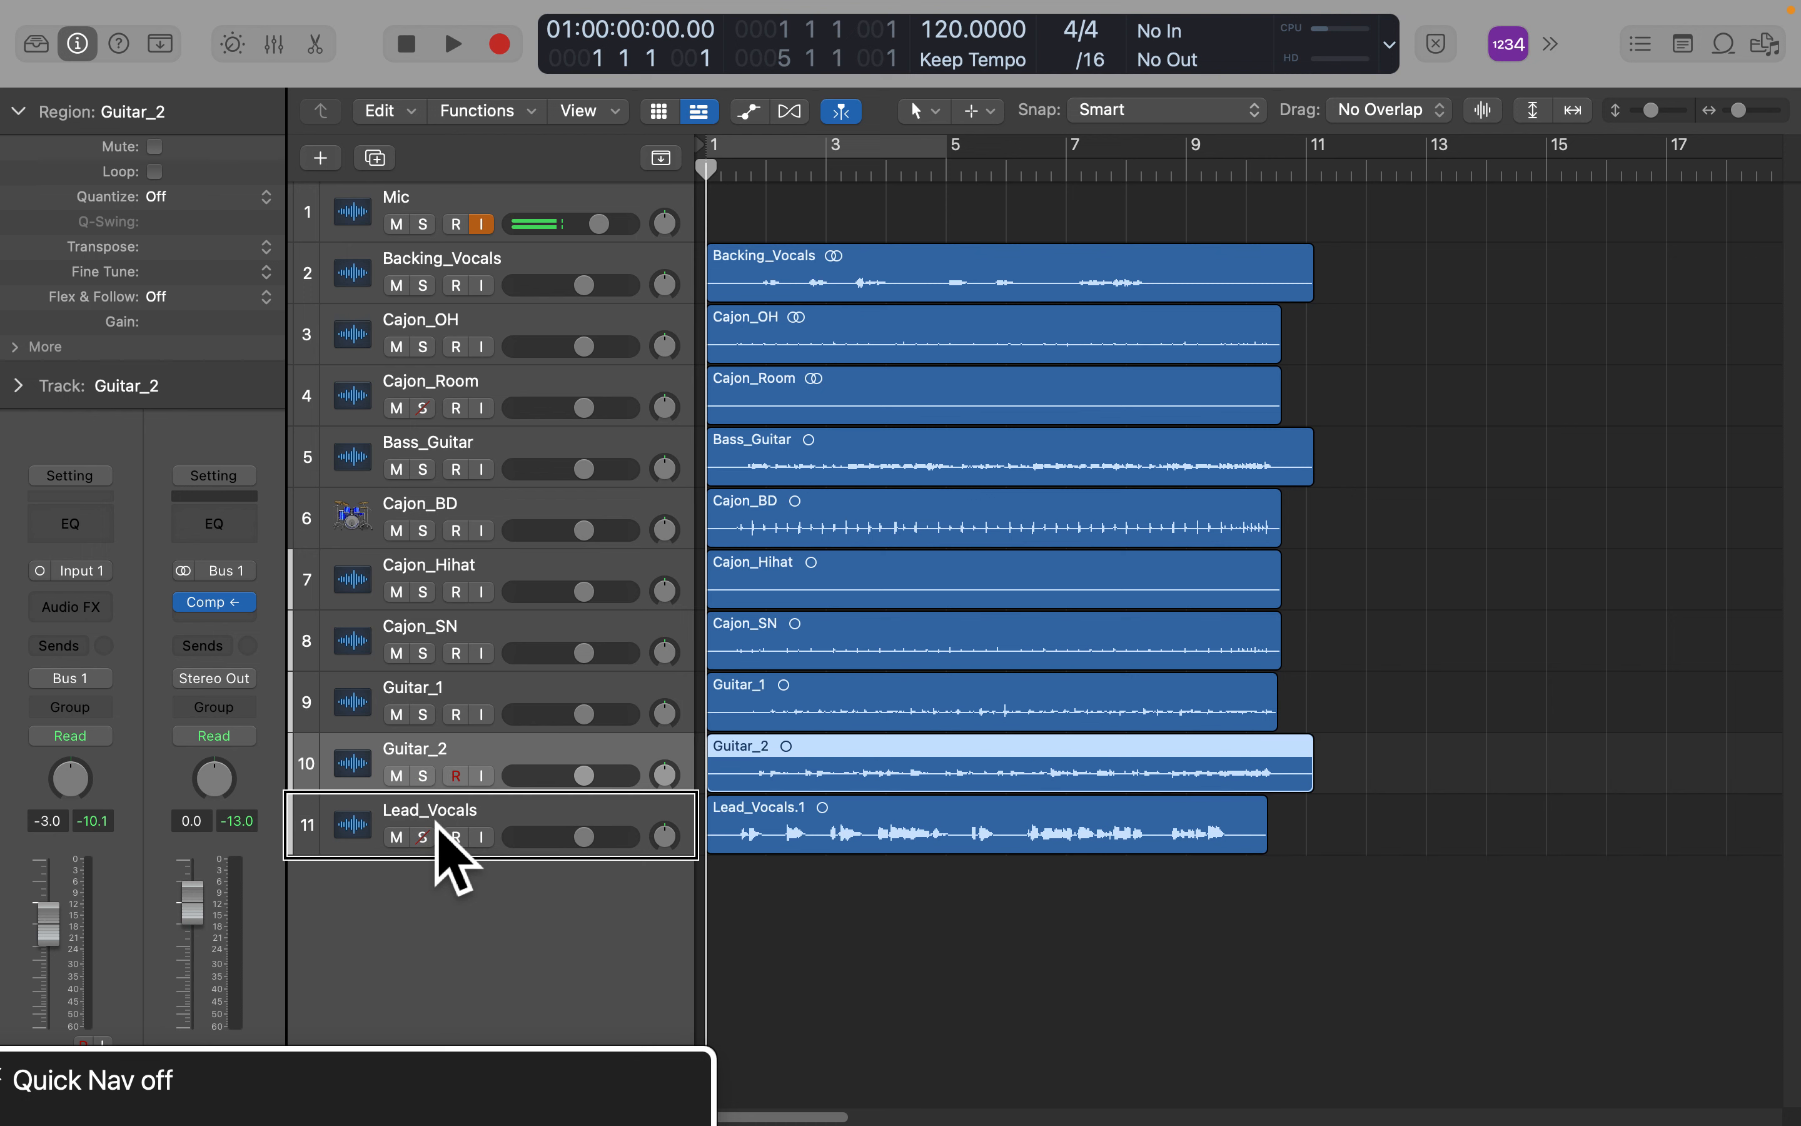
{"action": "key", "text": "Down"}
{"action": "key", "text": "Up"}
{"action": "key", "text": "Up"}
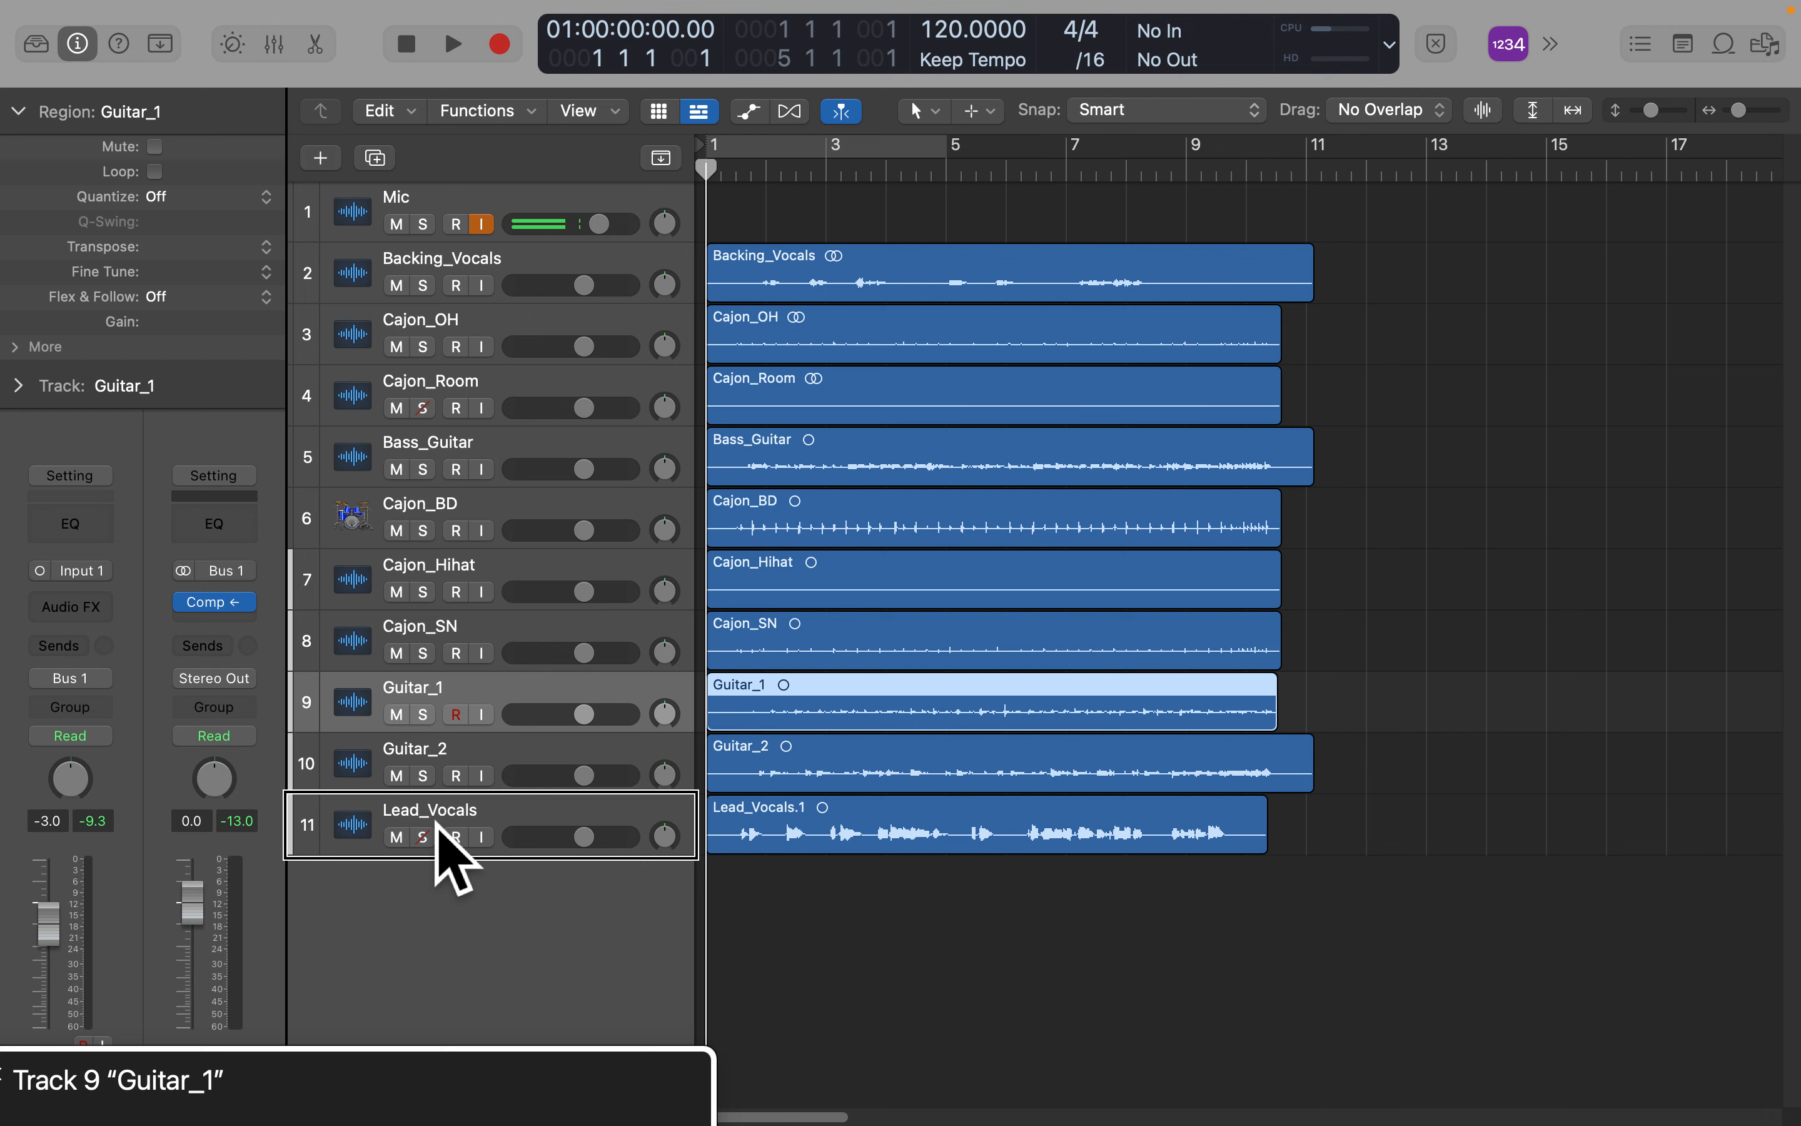
{"action": "key", "text": "Up"}
{"action": "key", "text": "Down"}
{"action": "key", "text": "Down"}
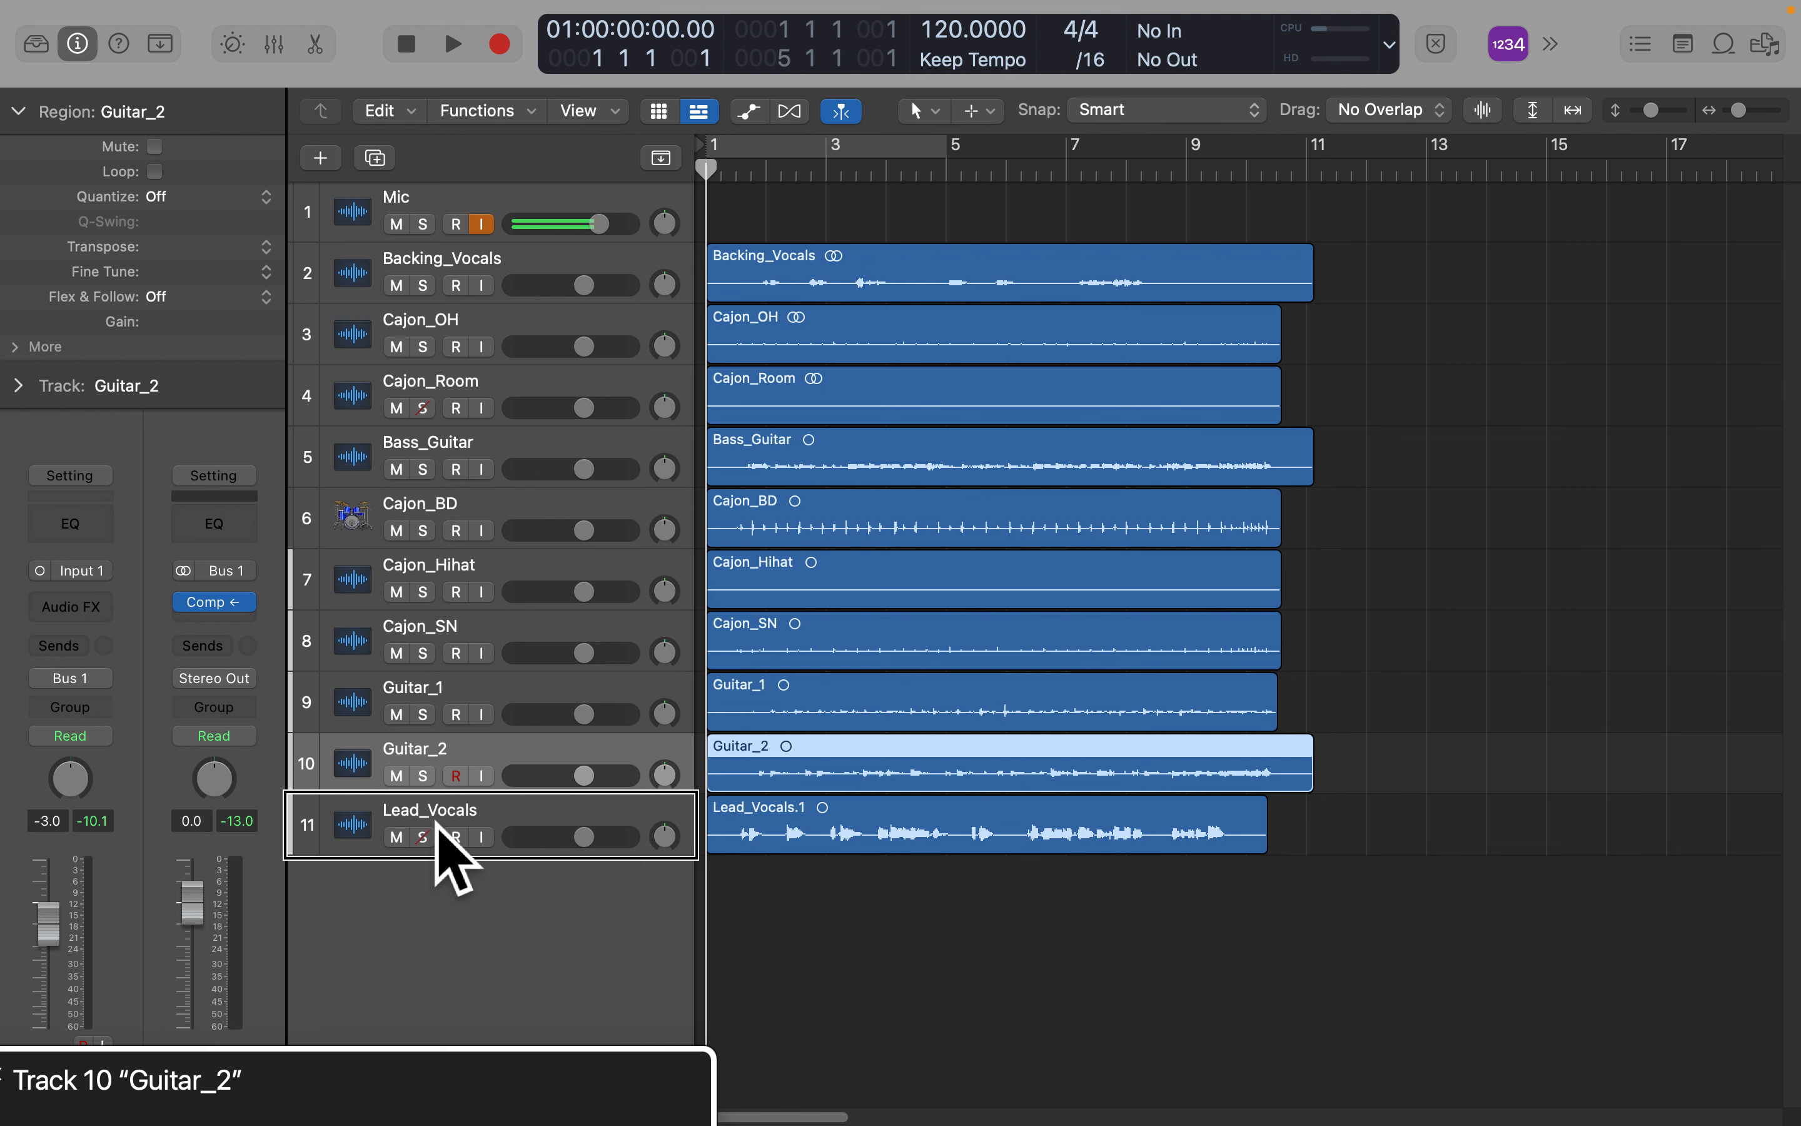
Select the Guitar_1 and Guitar_2 tracks together and combine them in a summing track stack.
{"action": "key", "text": "Up"}
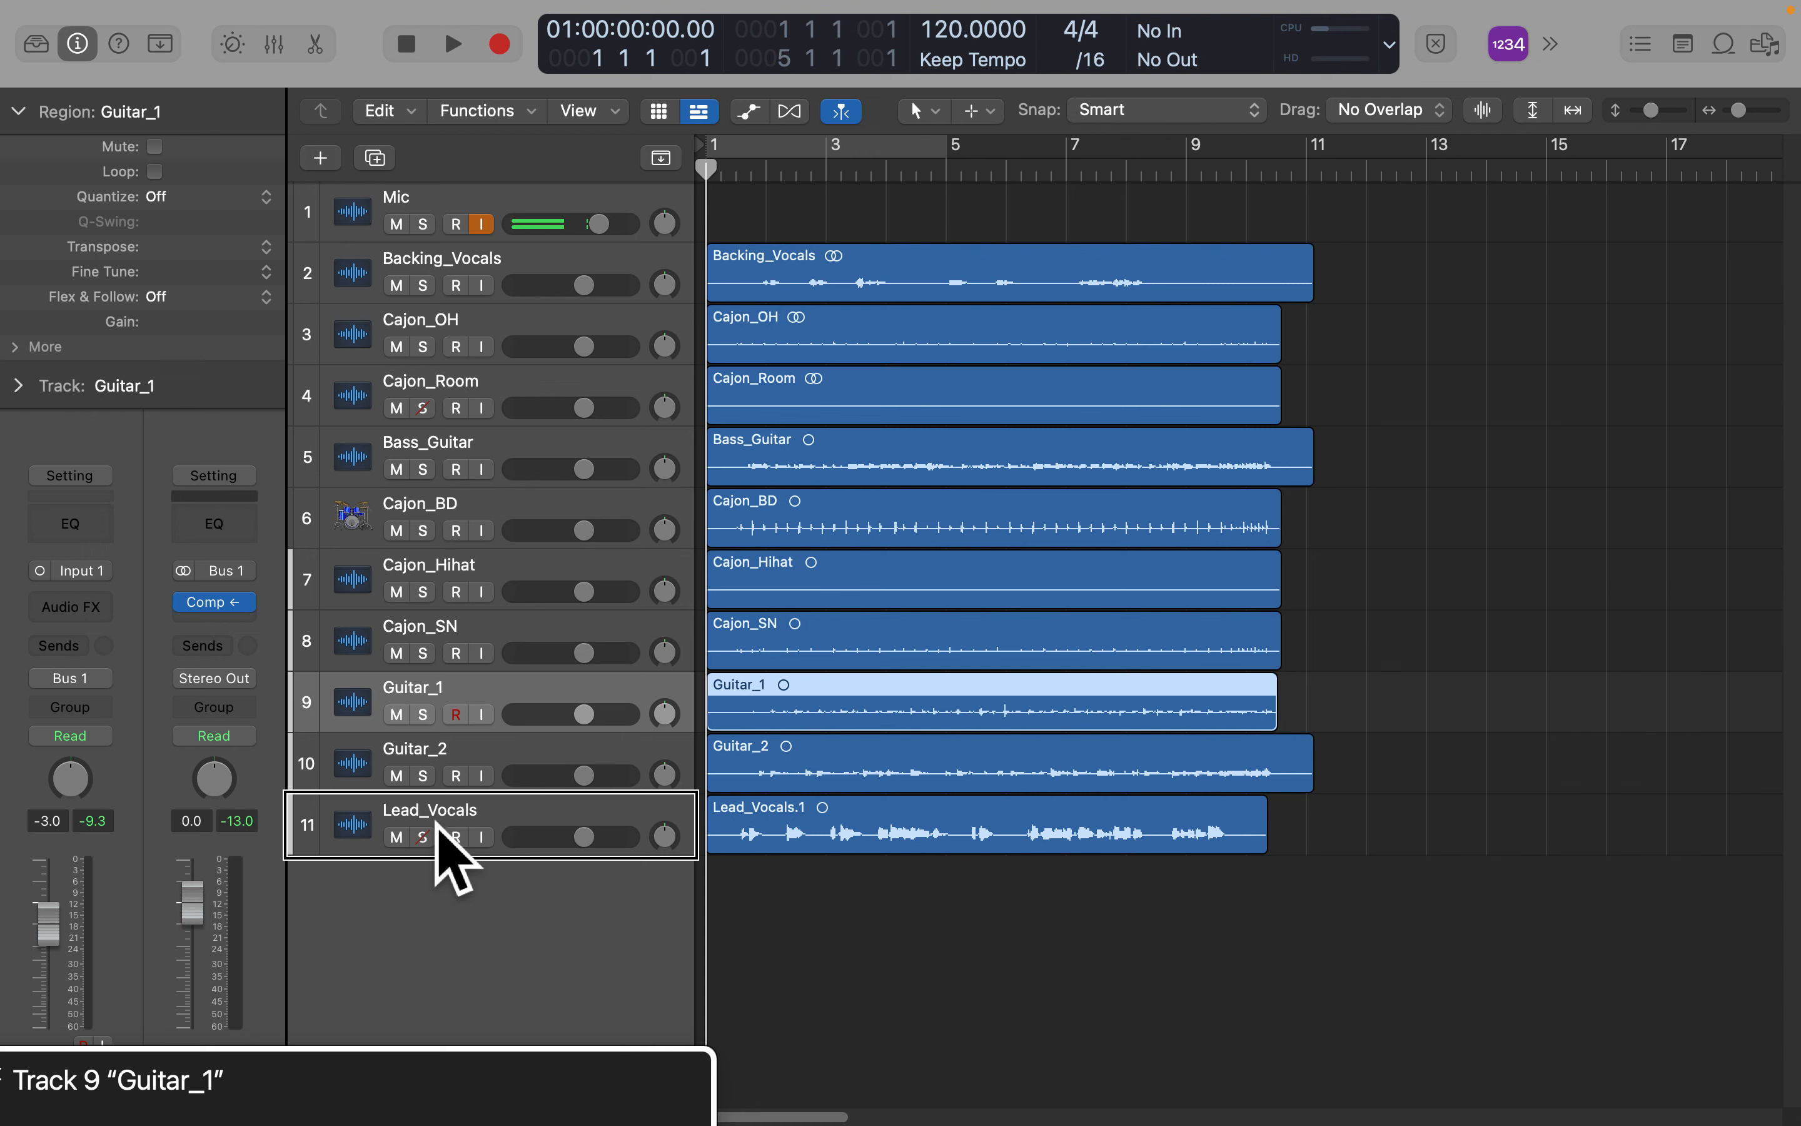
{"action": "key", "text": "shift+Down"}
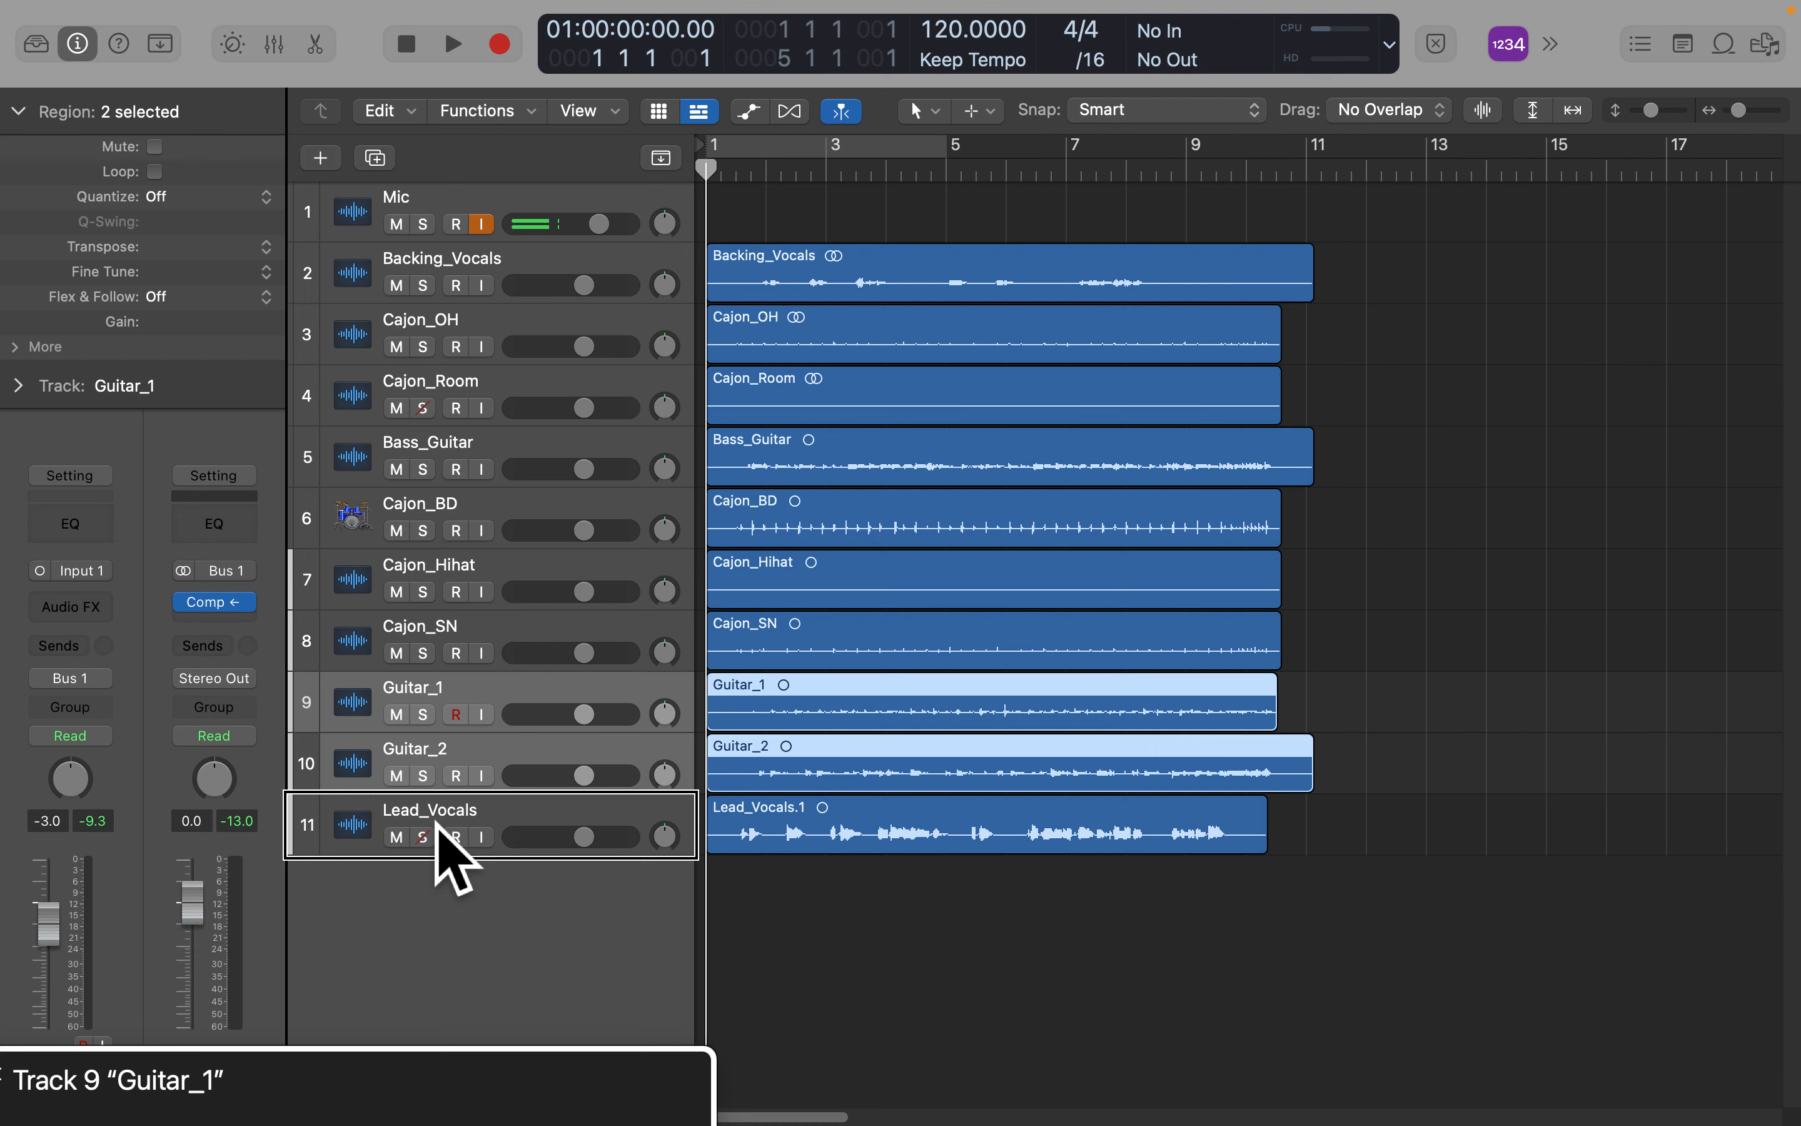
{"action": "key", "text": "shift+super+d"}
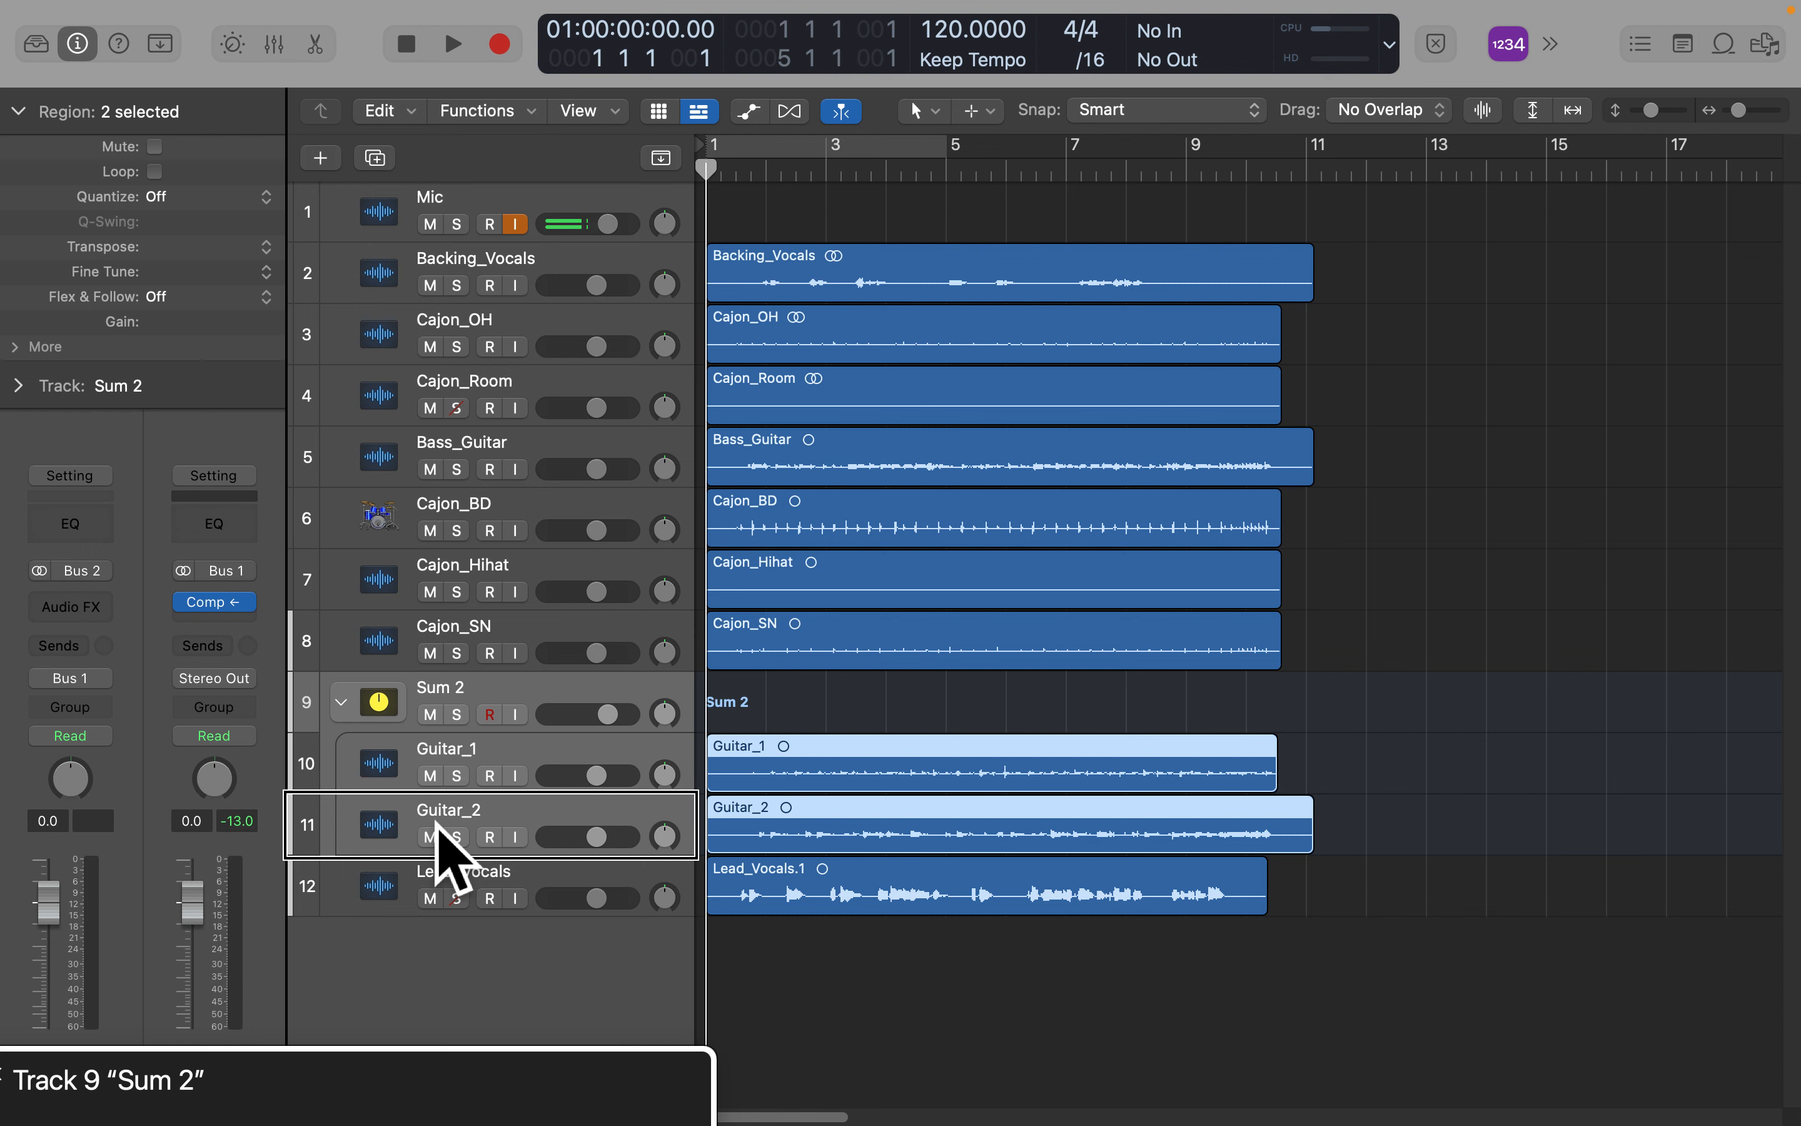
Examine the guitar summing stack, its Guitar_1 and Guitar_2 subtracks and the neighbouring Cajon_SN track.
{"action": "left_click", "coordinate": [437, 758]}
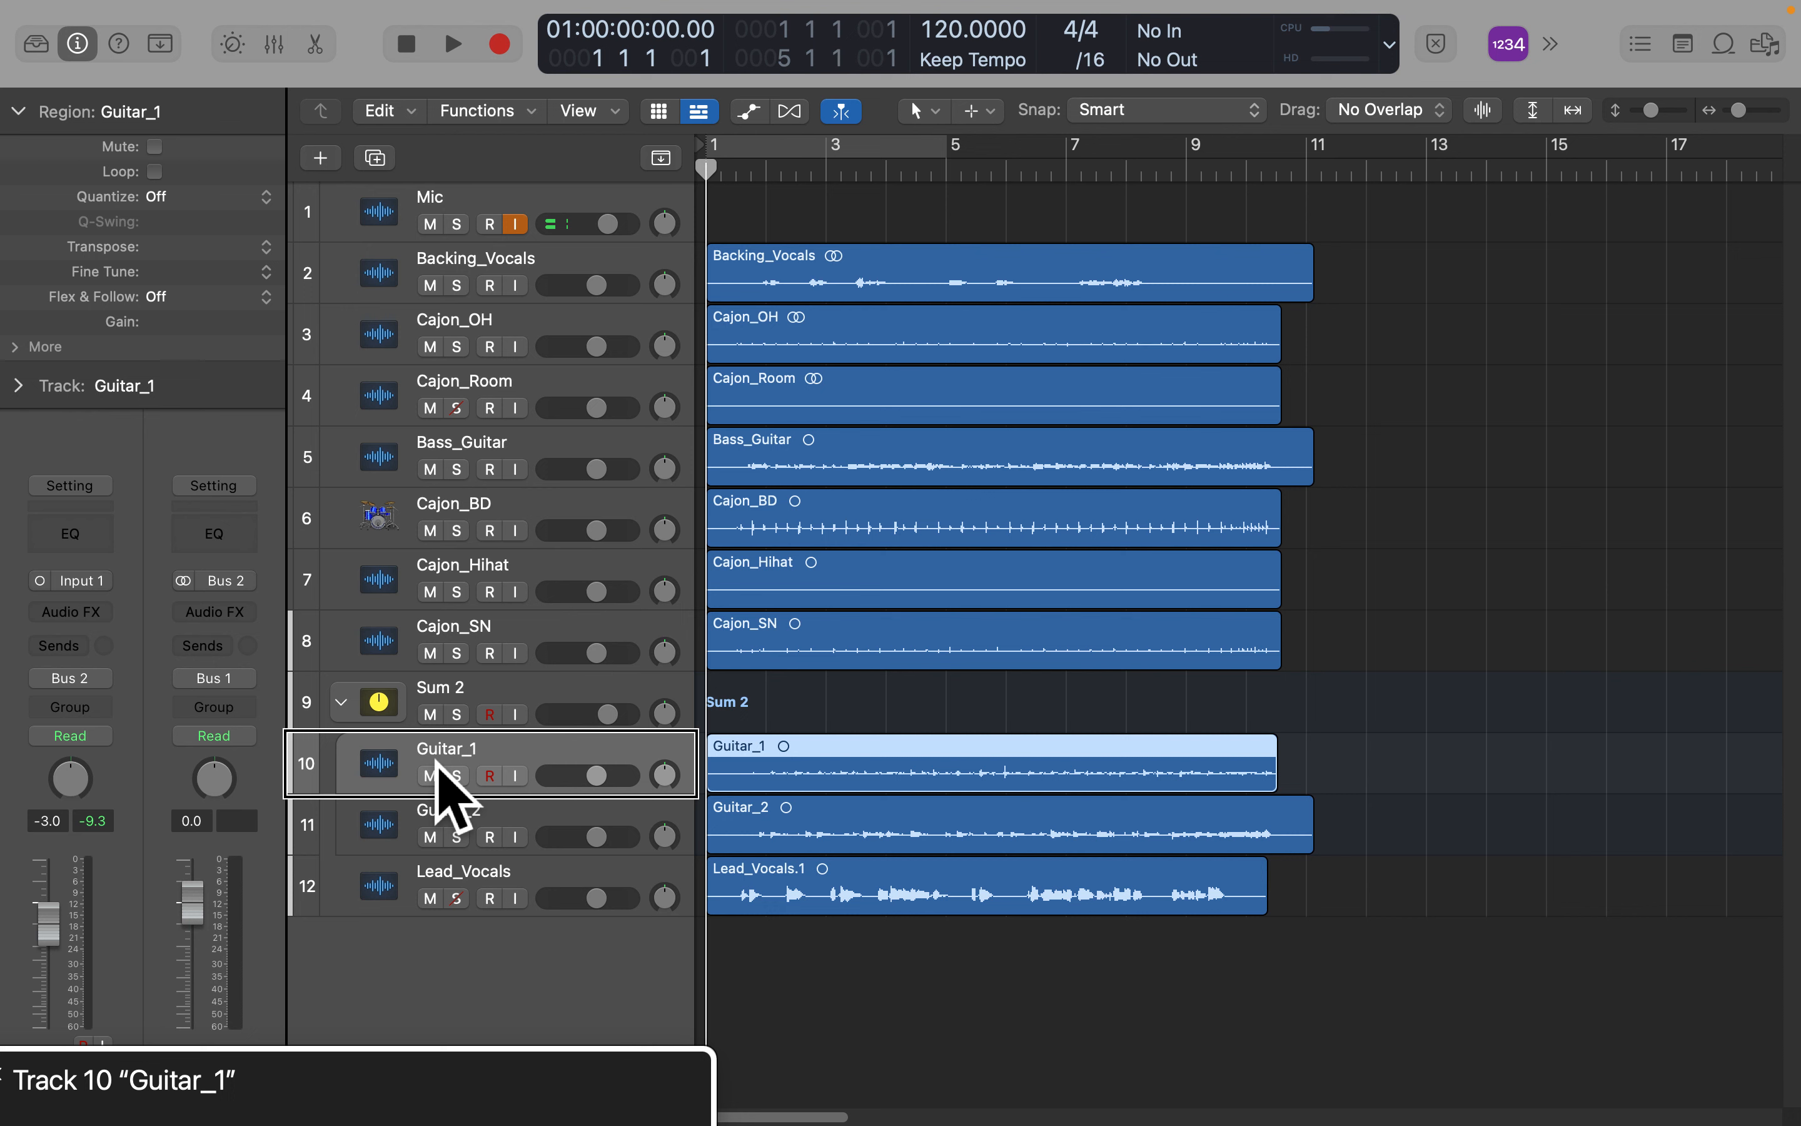
{"action": "left_click", "coordinate": [436, 695]}
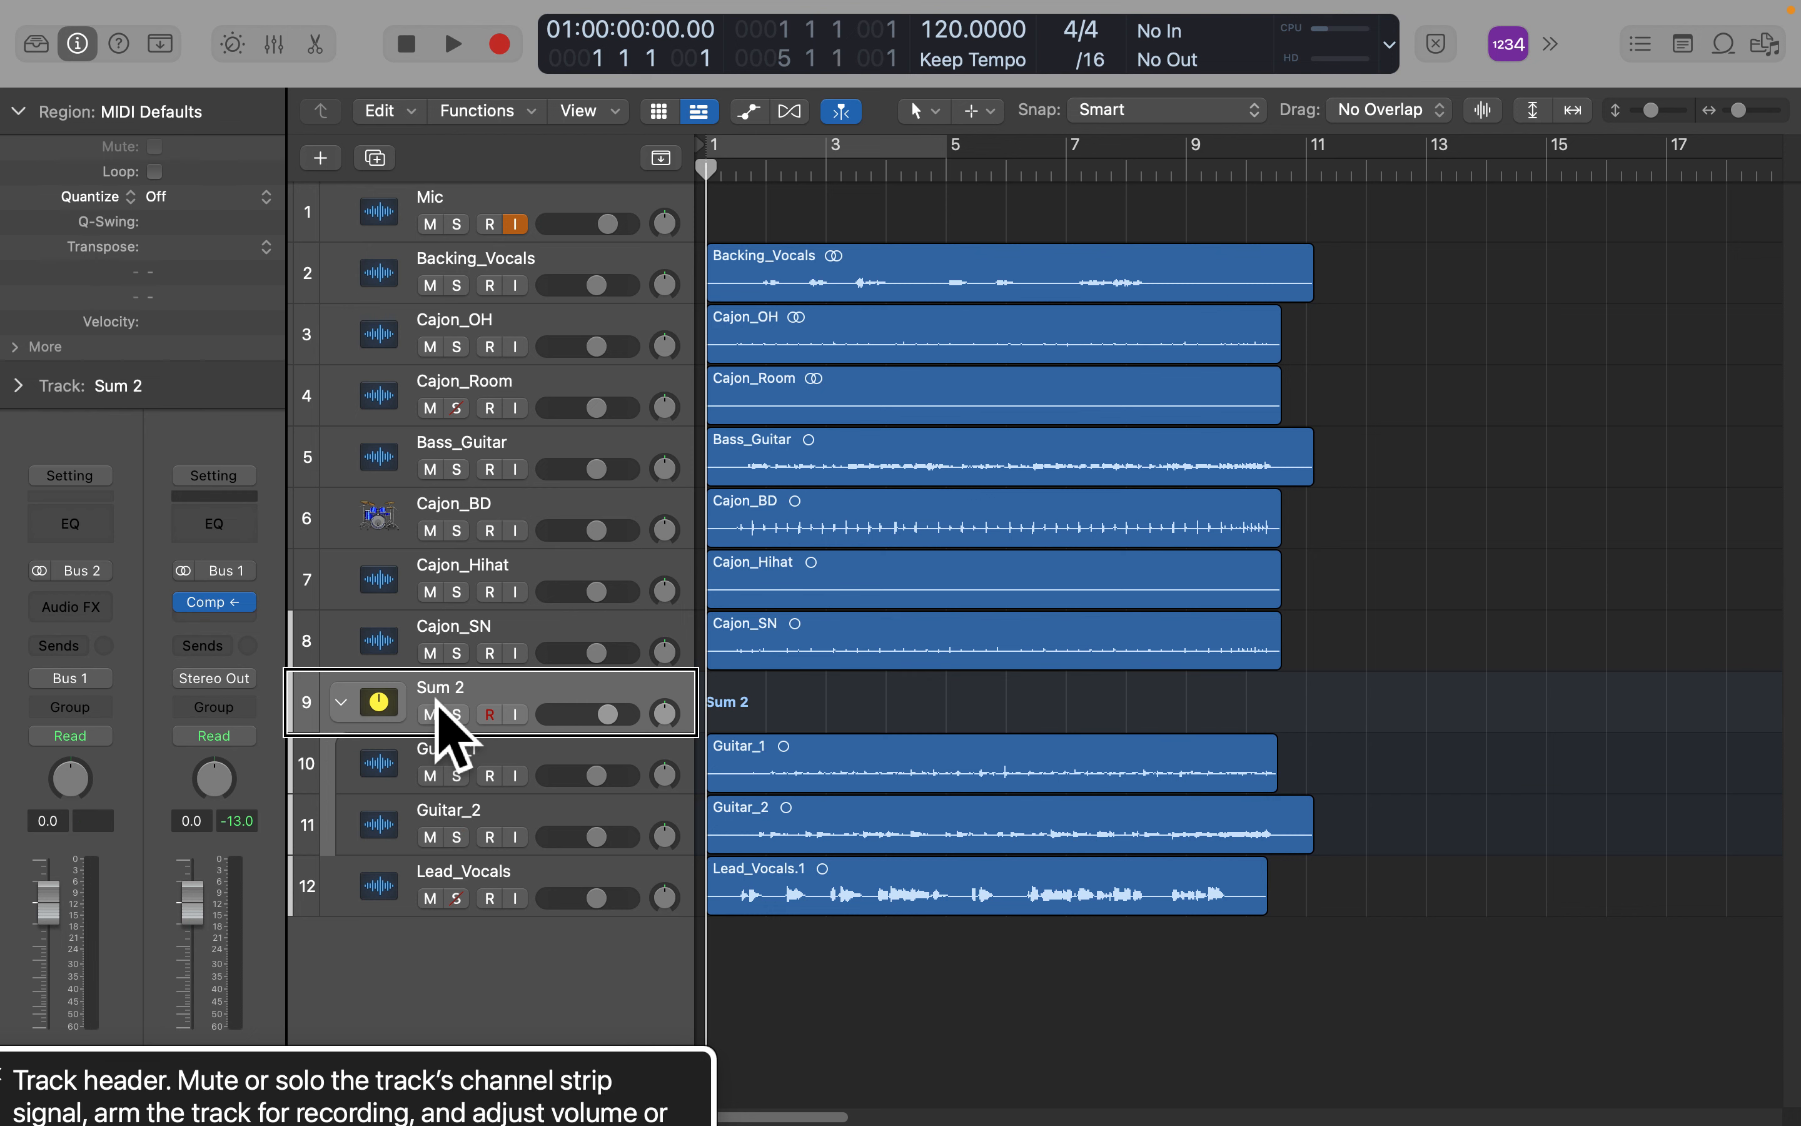
{"action": "left_click", "coordinate": [437, 637]}
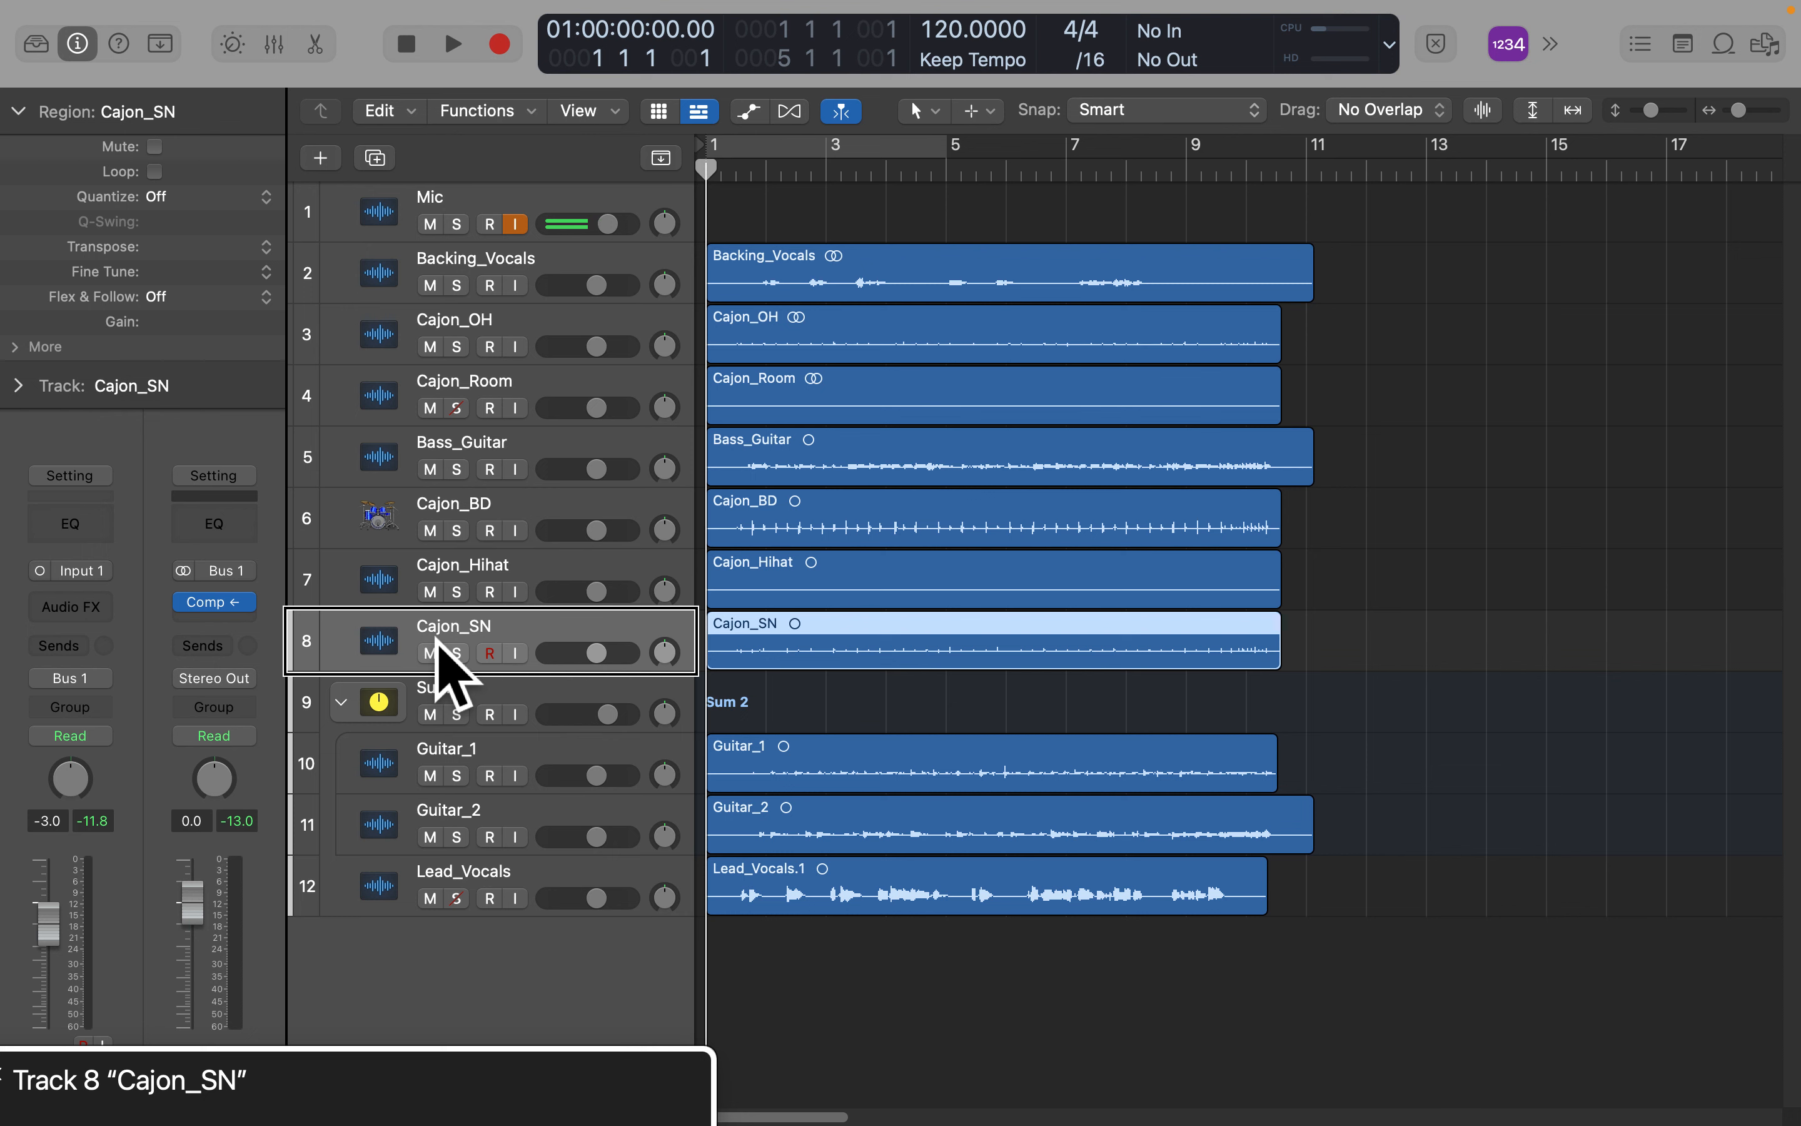
{"action": "key", "text": "Down"}
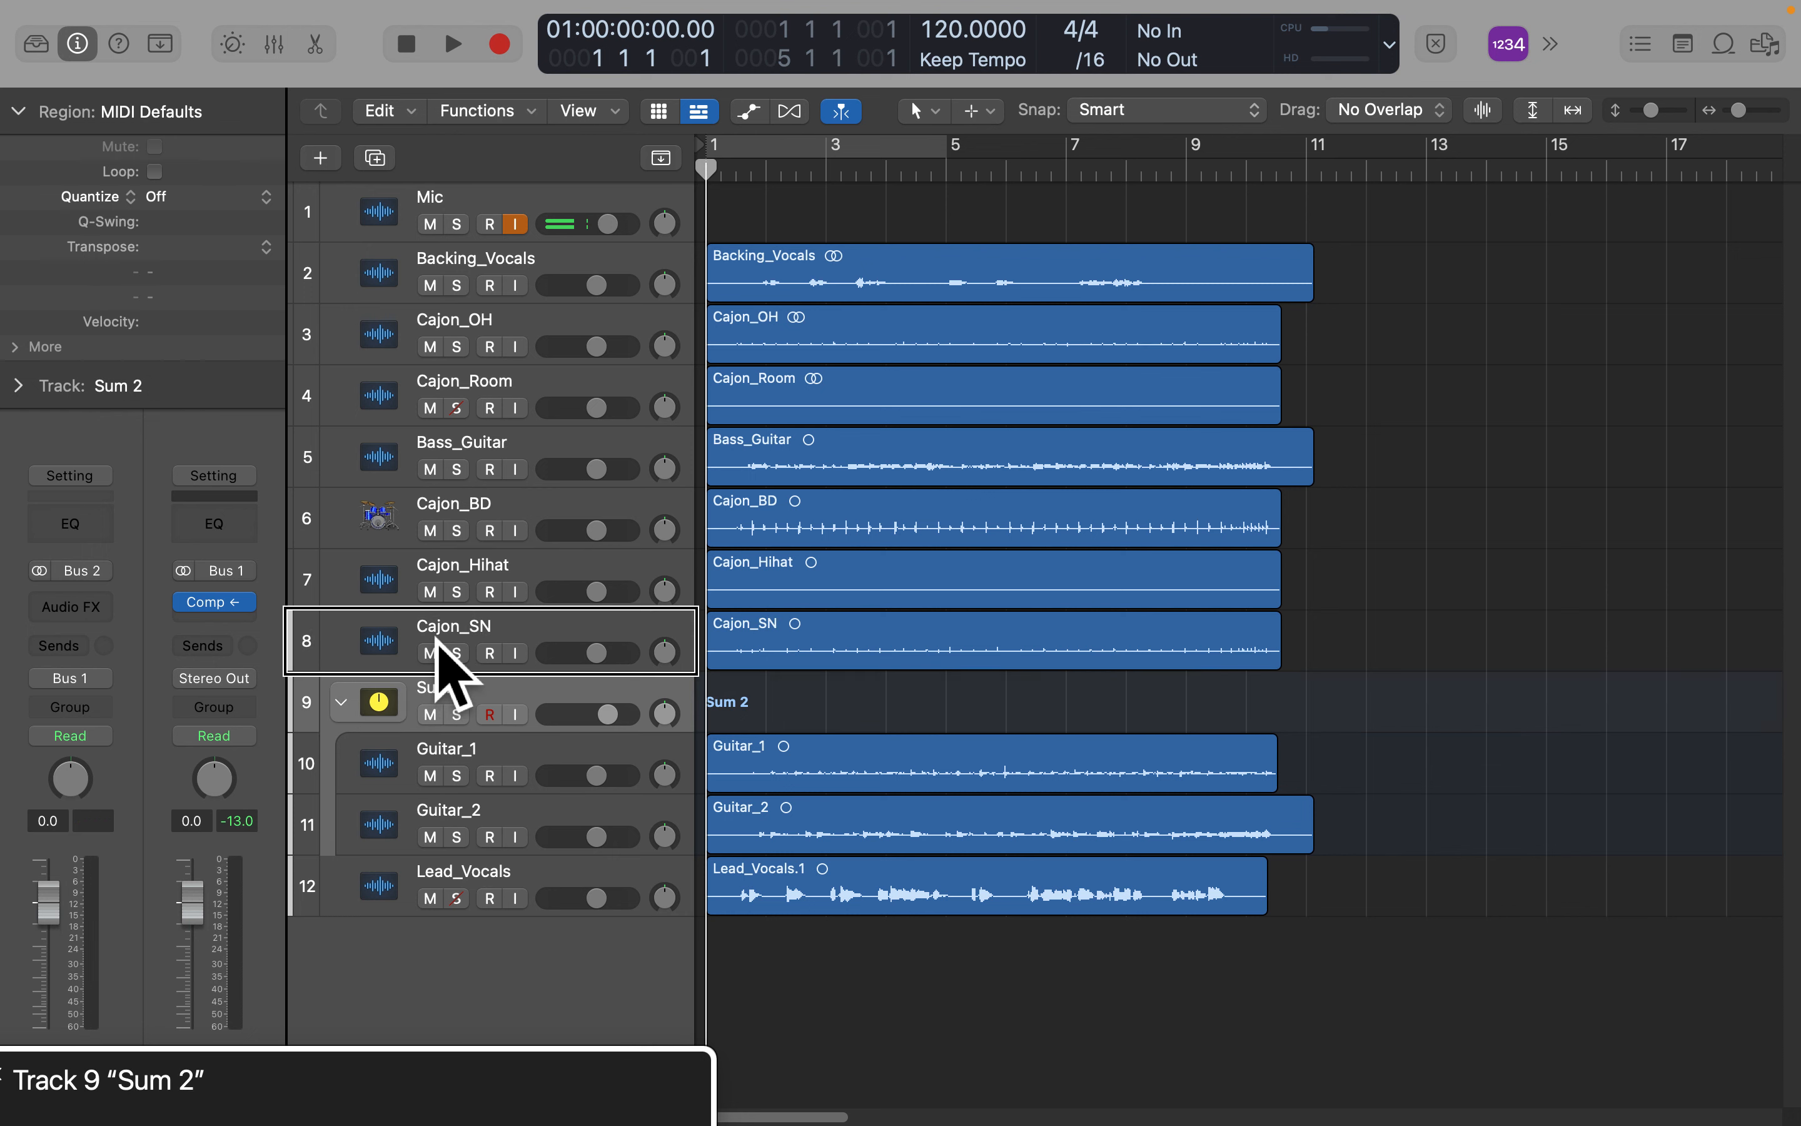
{"action": "key", "text": "Down"}
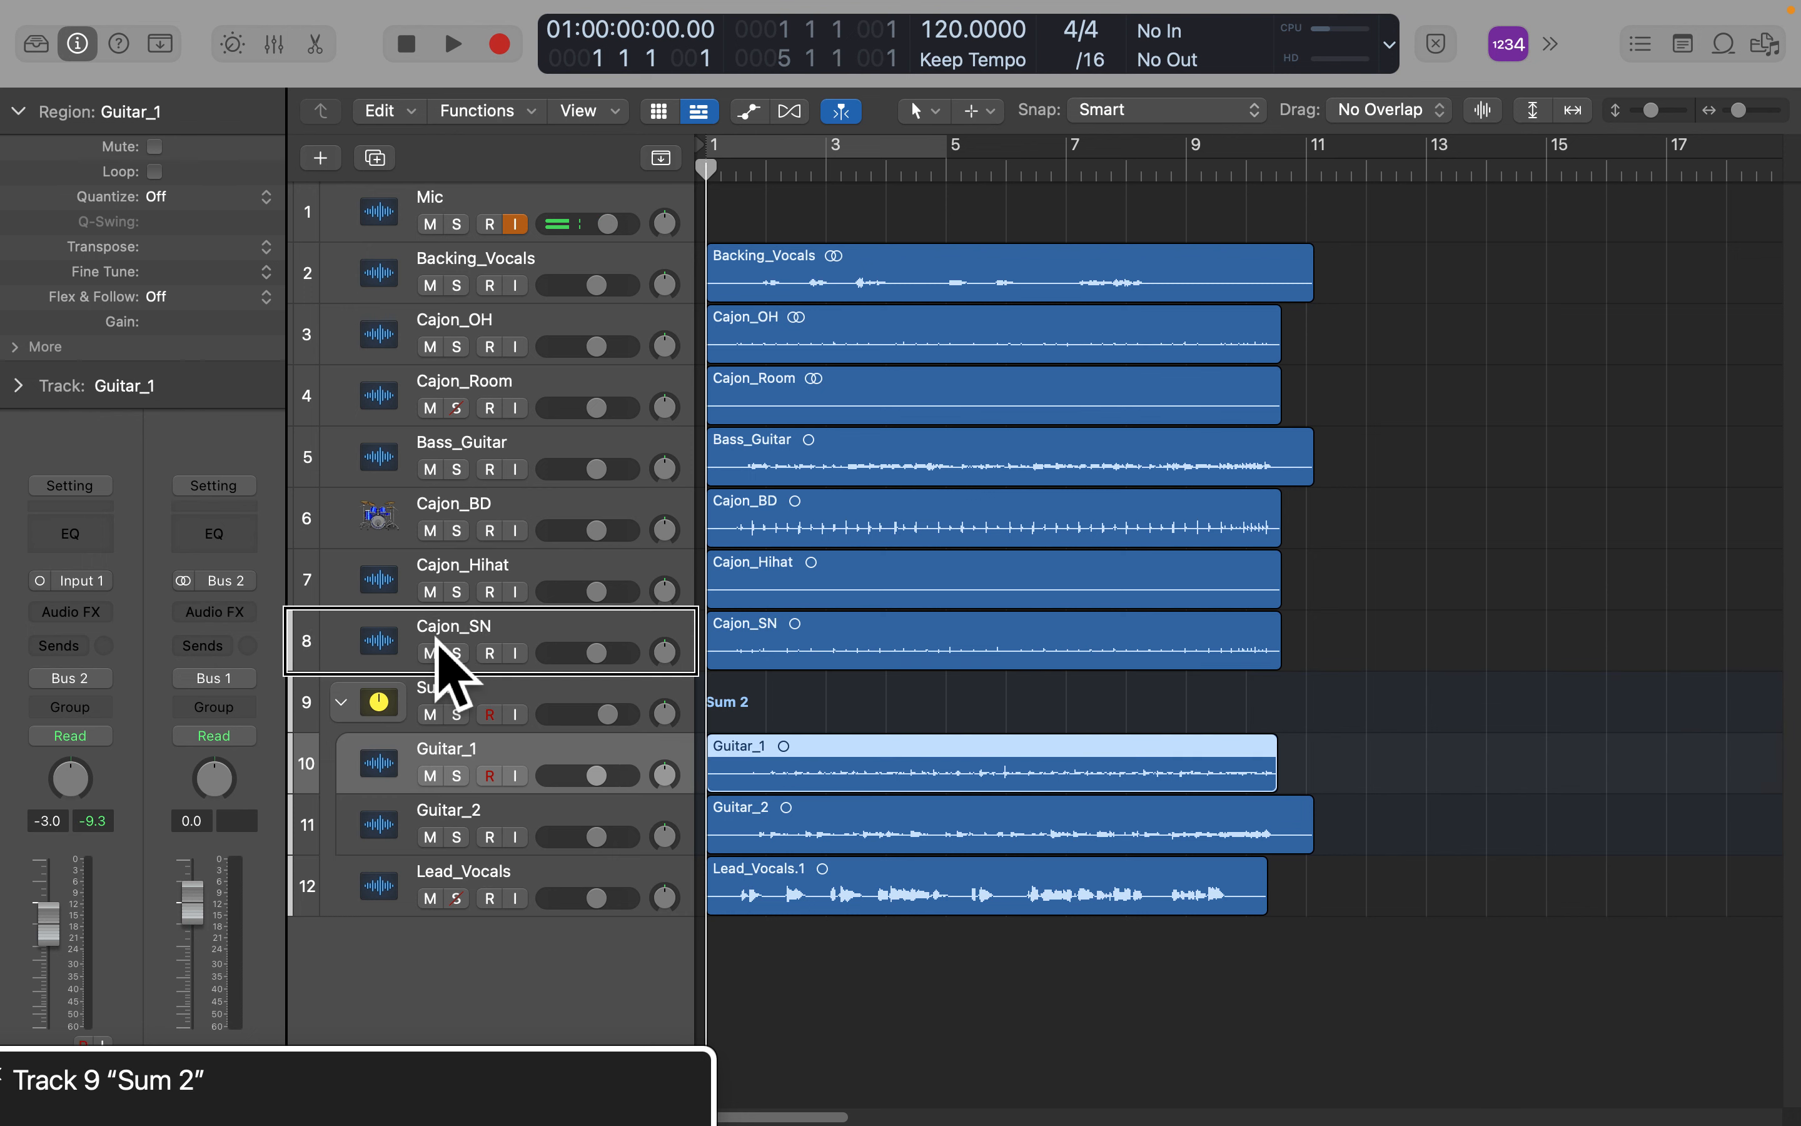
{"action": "key", "text": "Down"}
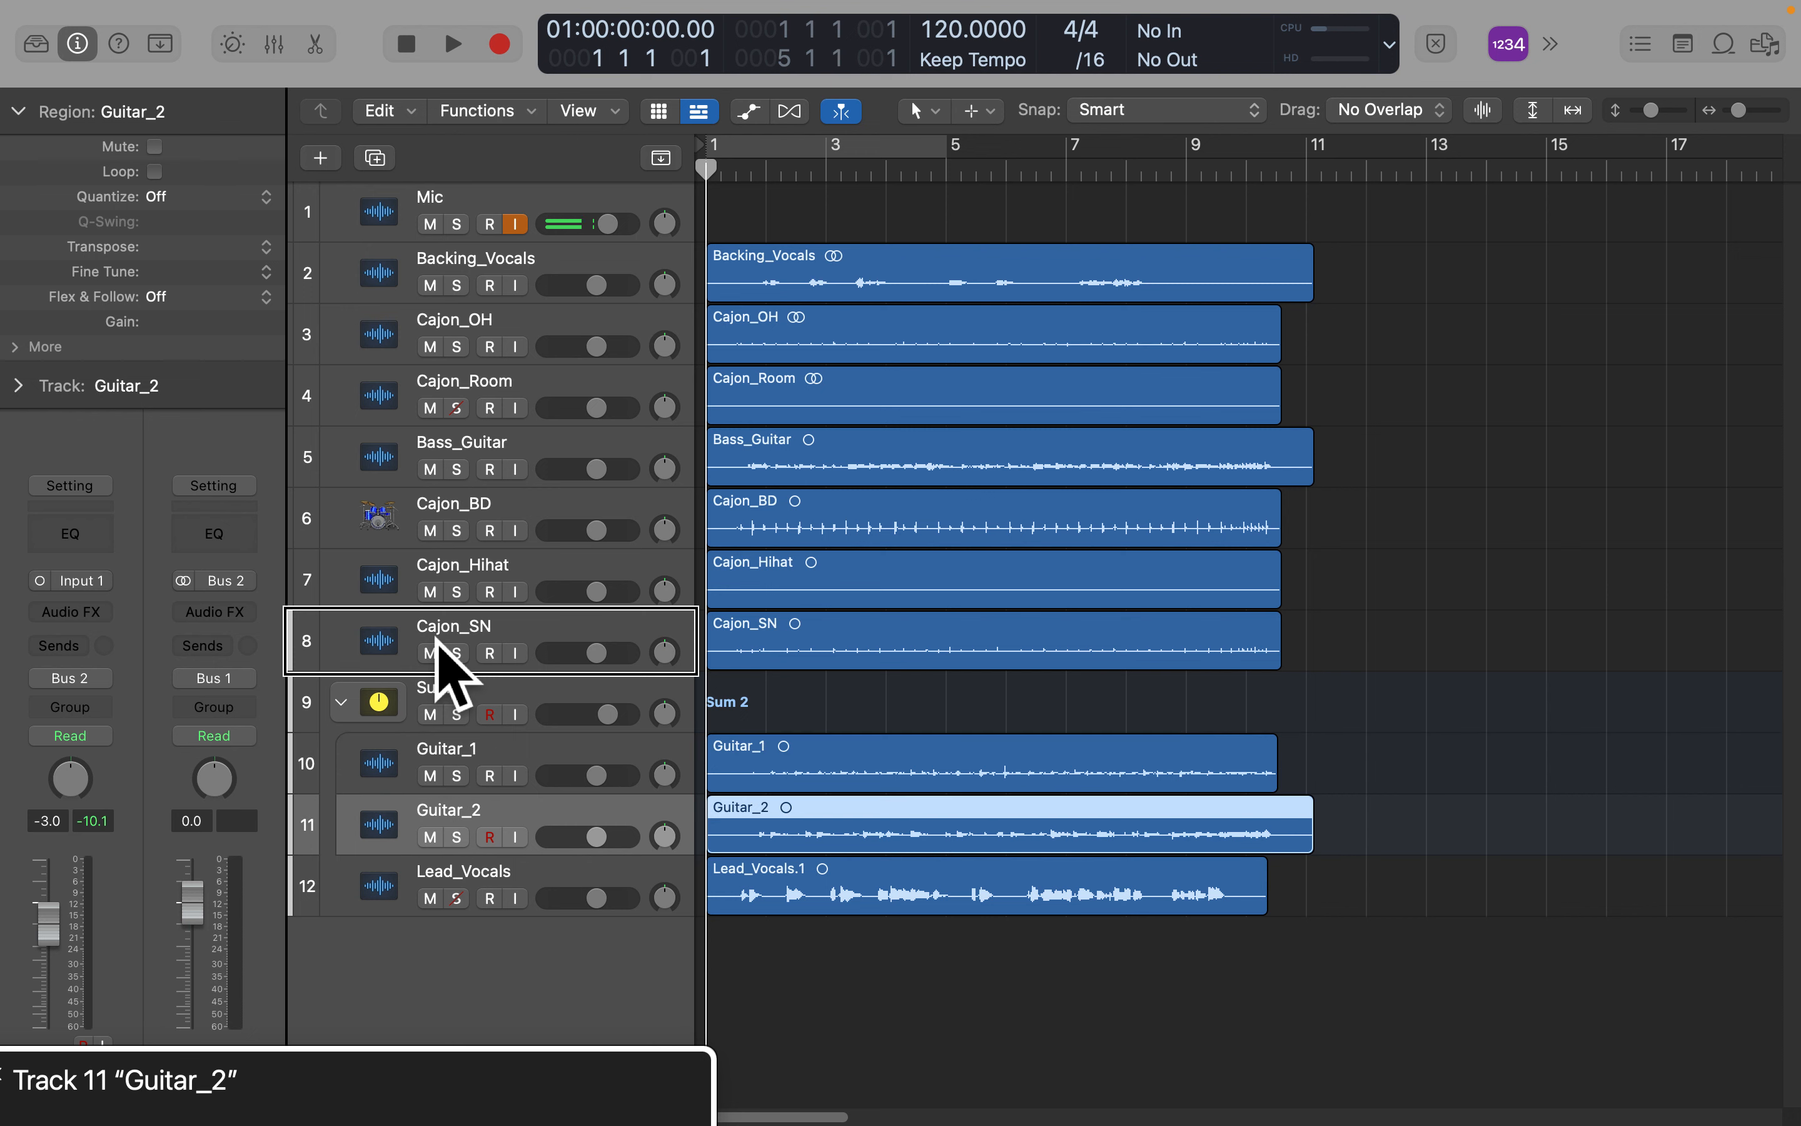
{"action": "key", "text": "Up"}
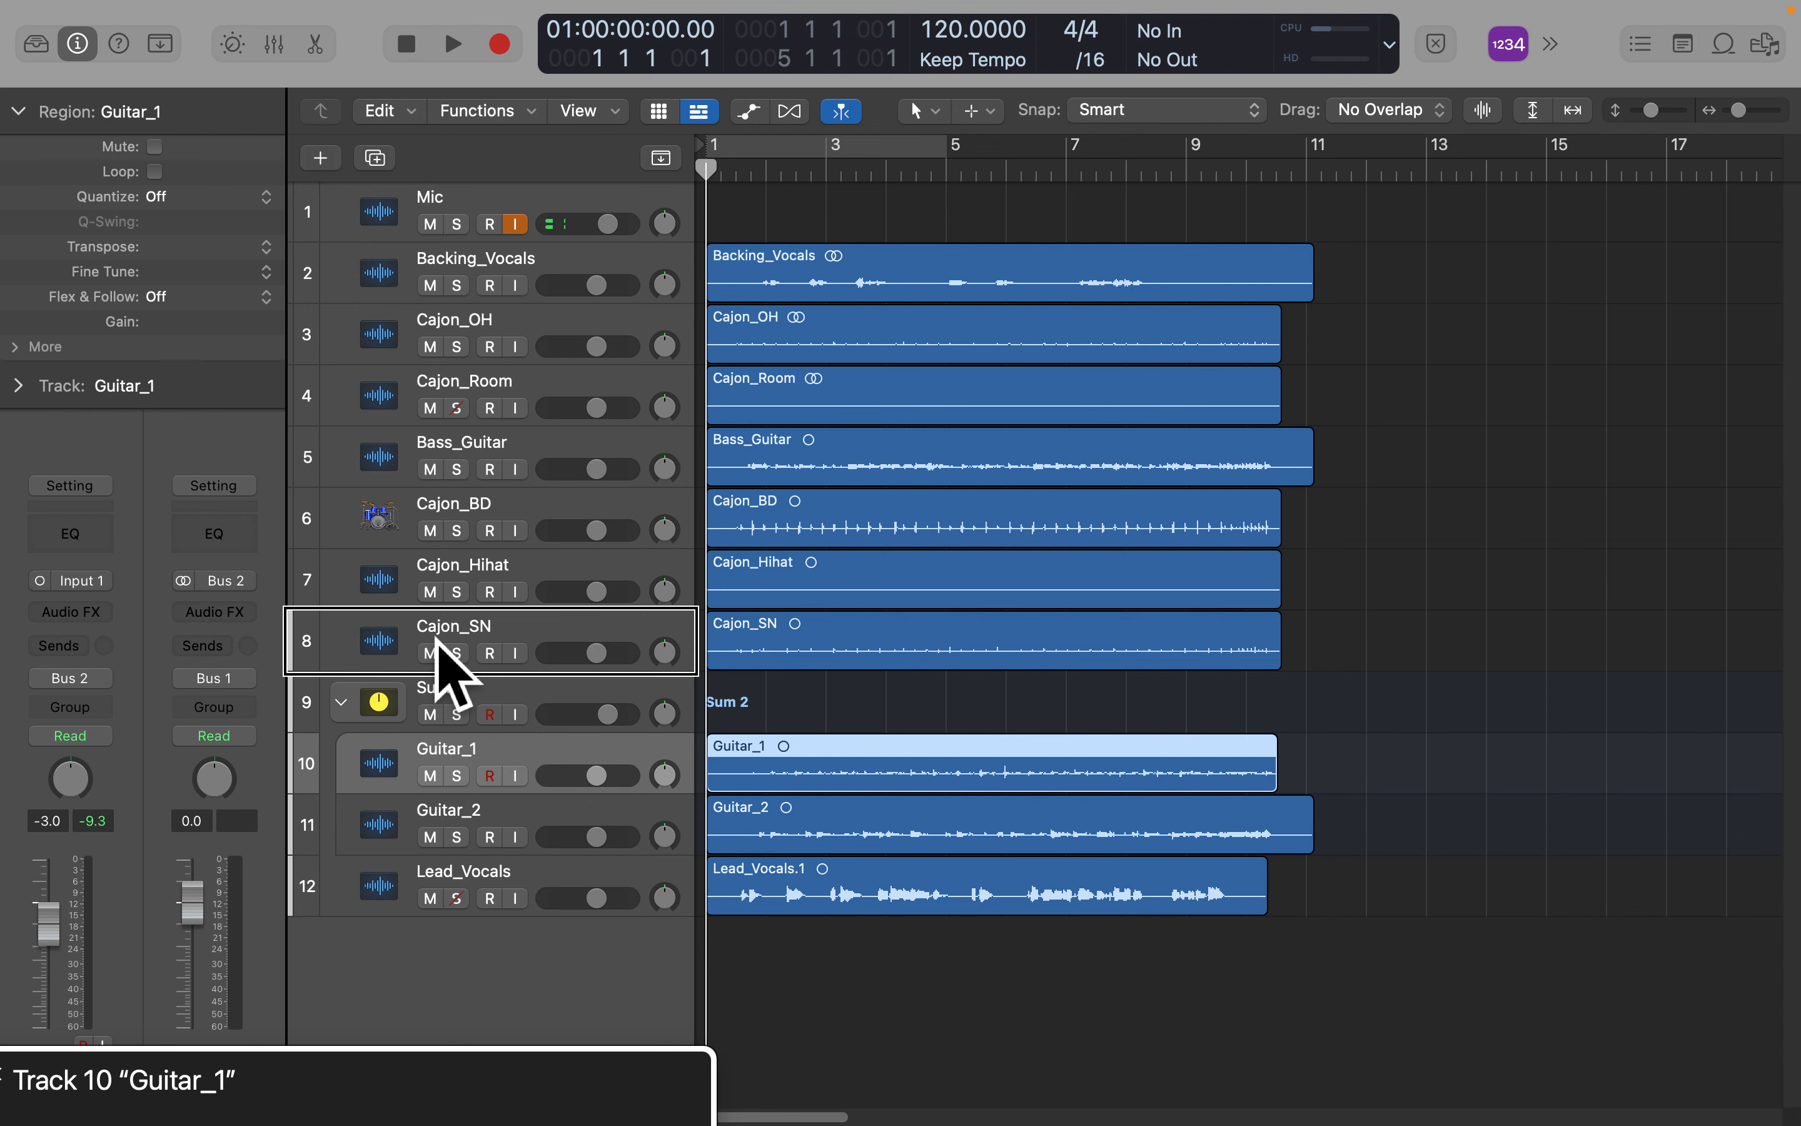
{"action": "key", "text": "Down"}
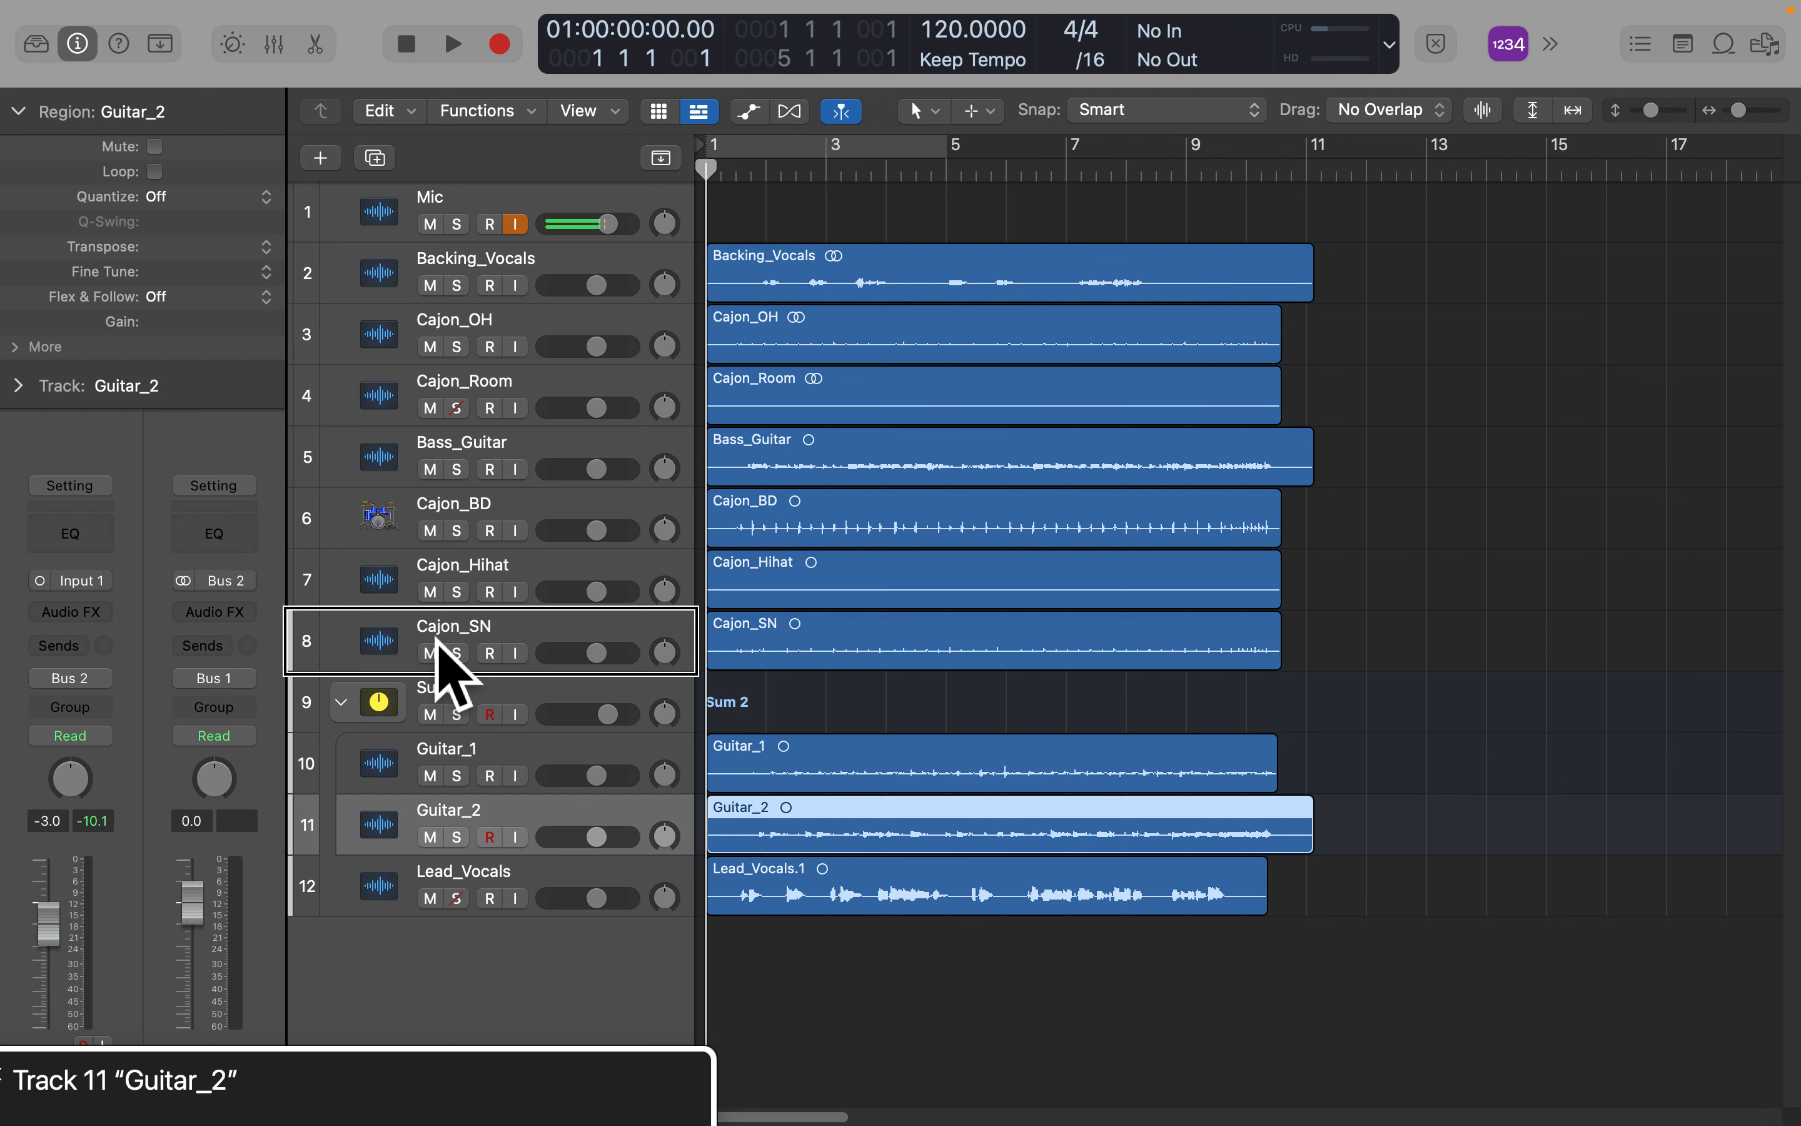
Return from Guitar_2 to the summing stack's main track and identify the modifier and accent keys with VoiceOver keyboard help.
{"action": "key", "text": "Up"}
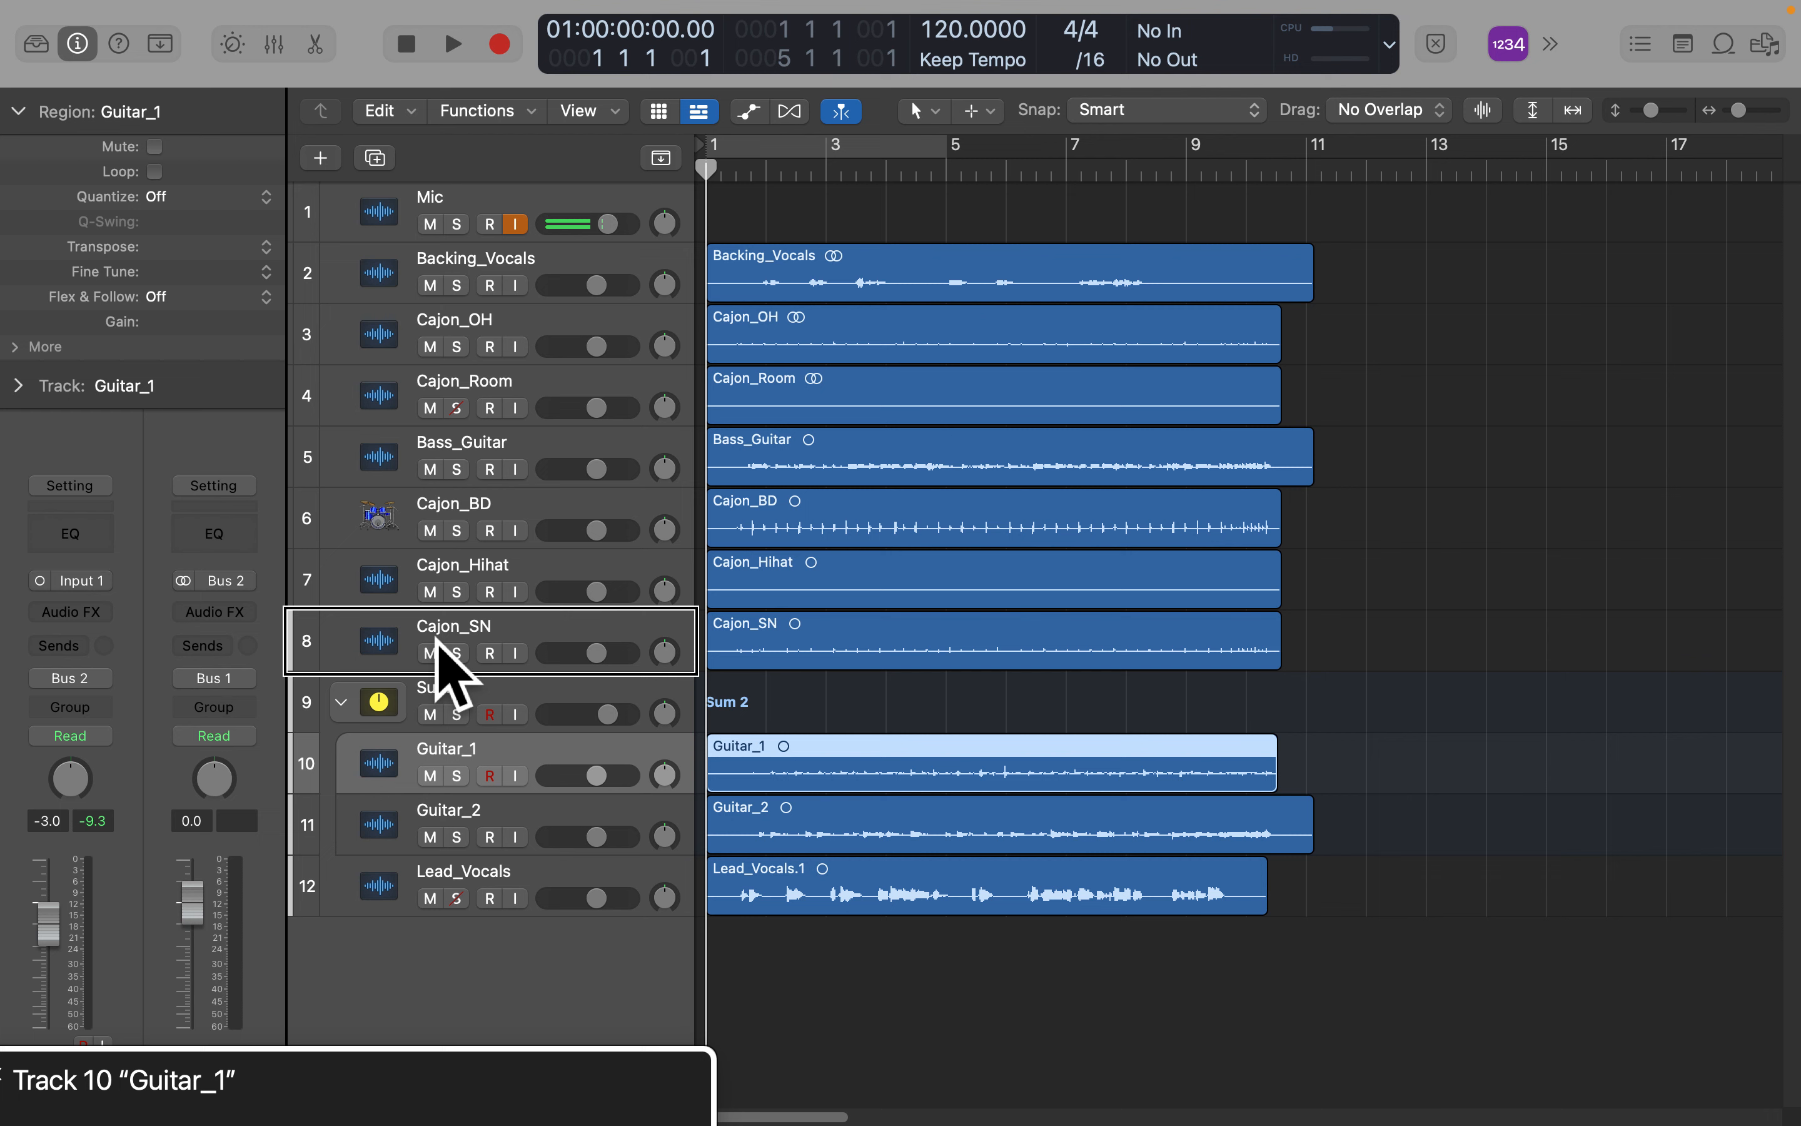
{"action": "key", "text": "Up"}
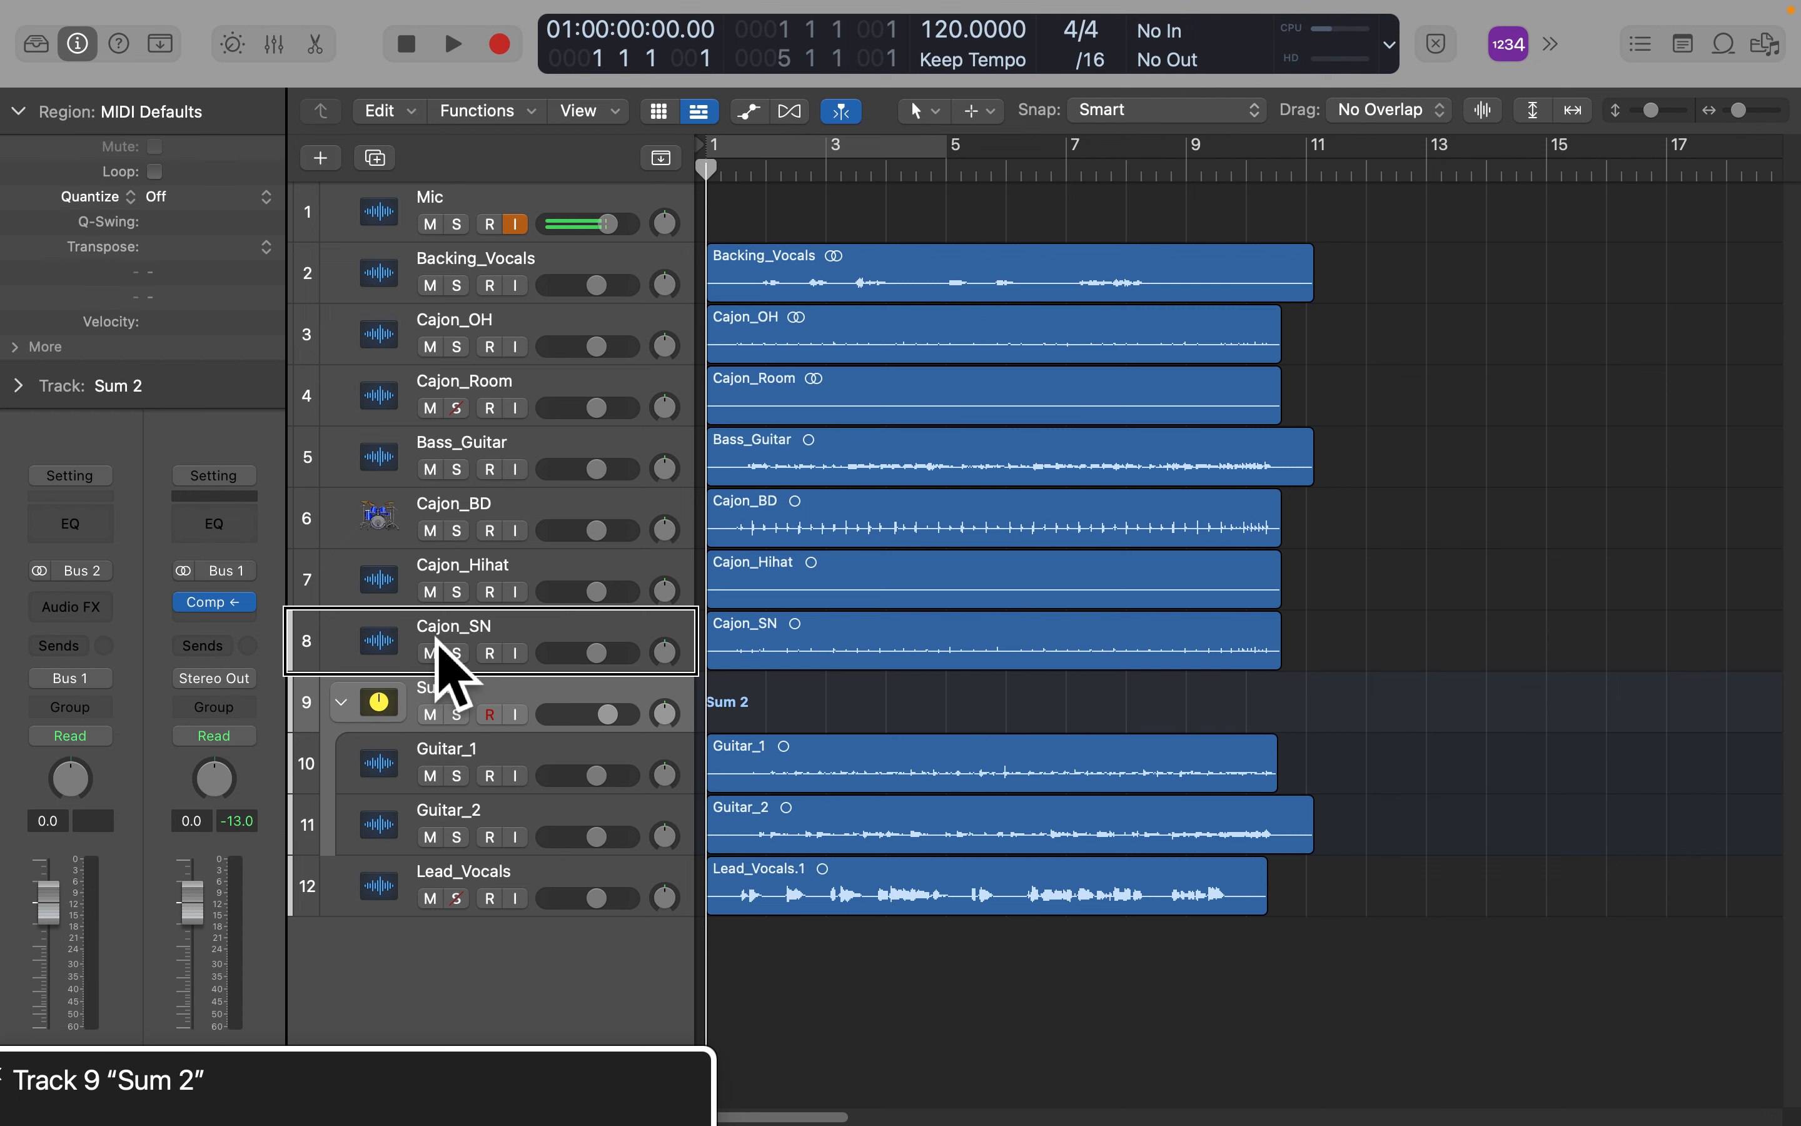
{"action": "key", "text": "ctrl+alt+k"}
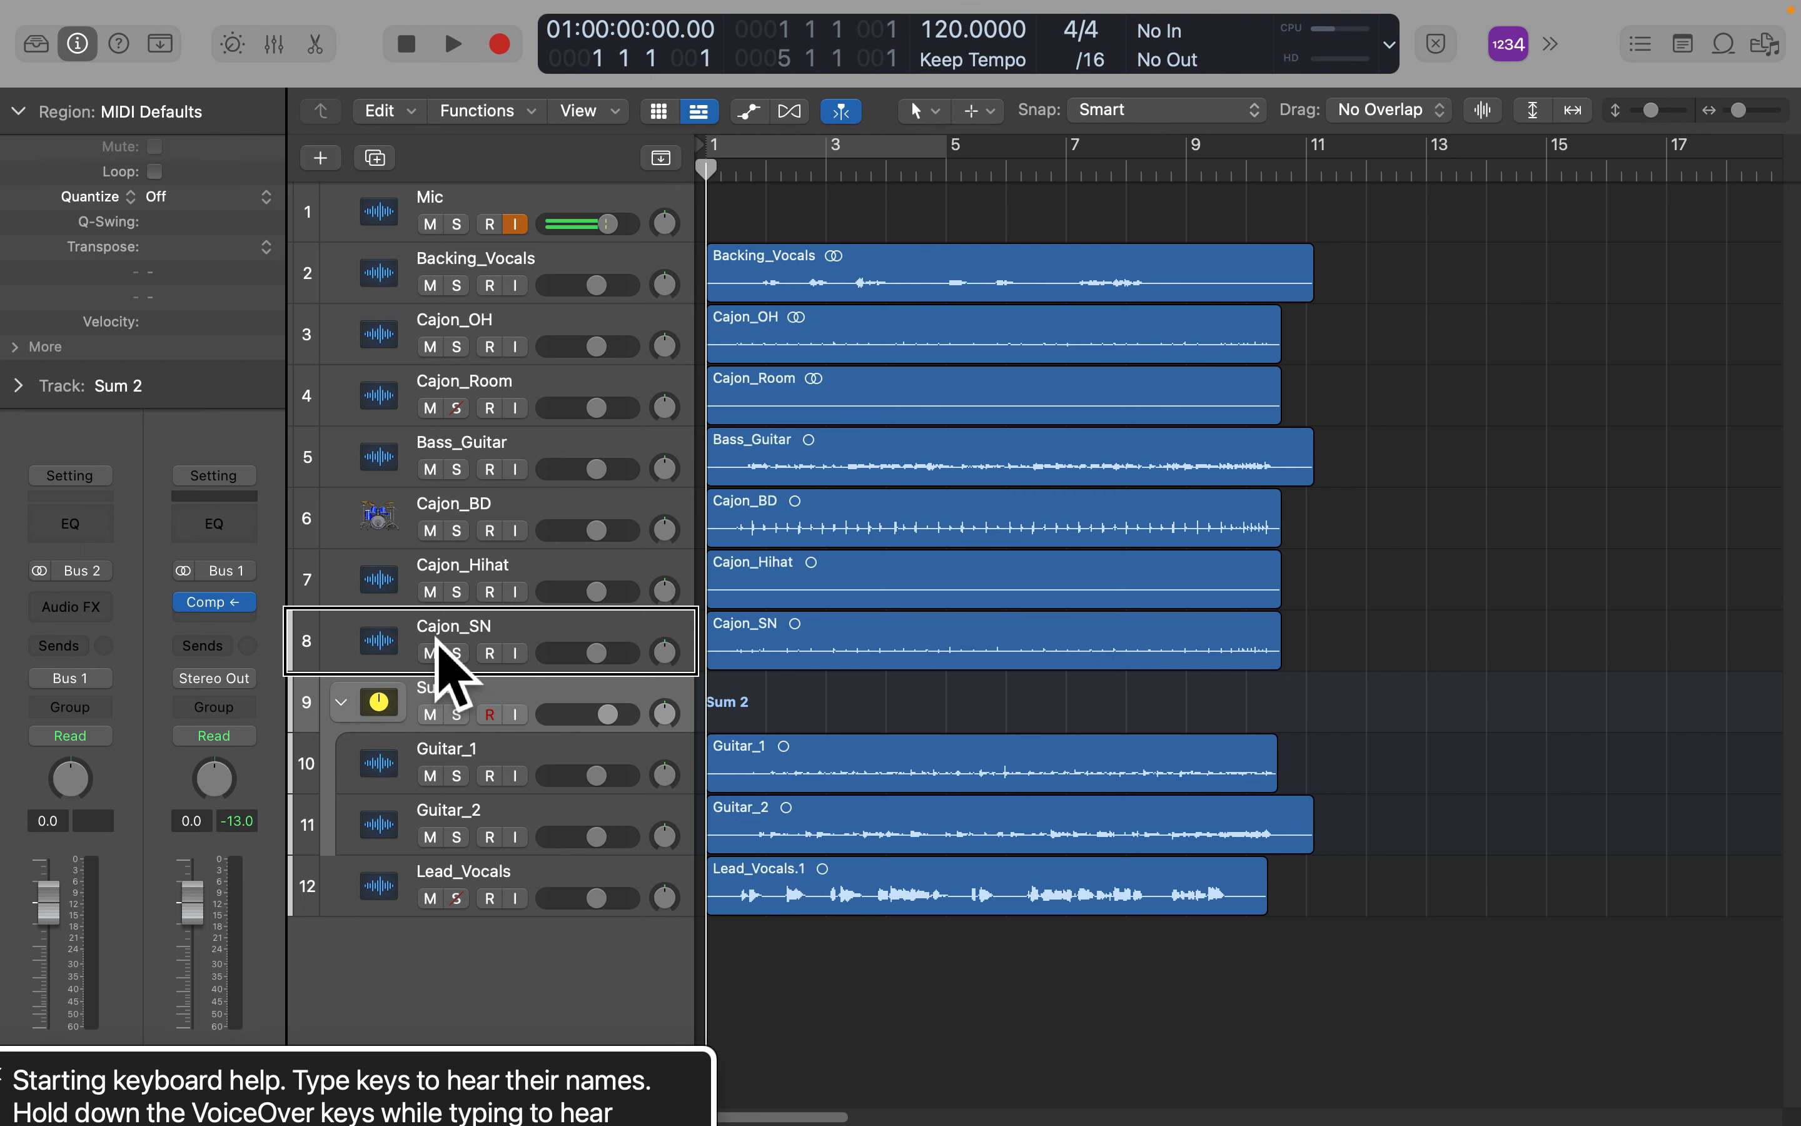
{"action": "key", "text": "grave"}
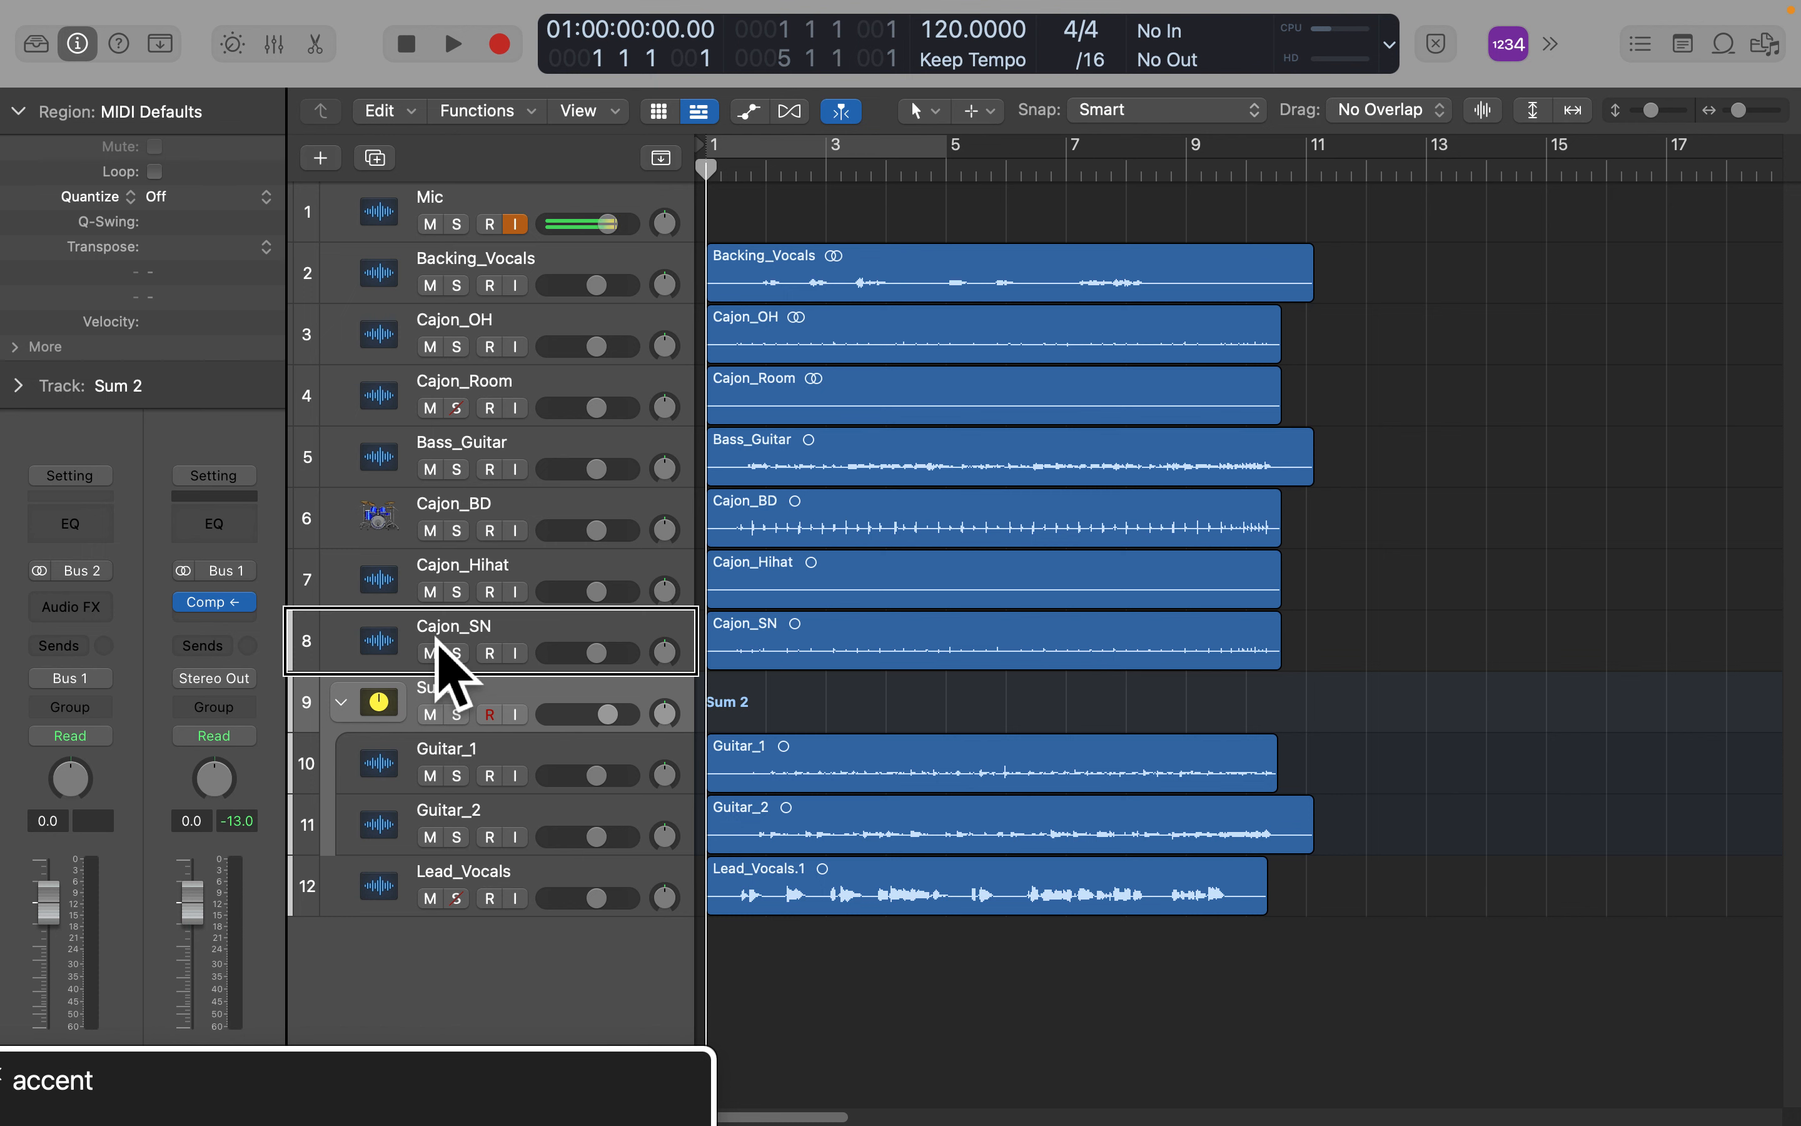
{"action": "key", "text": "ctrl"}
{"action": "key", "text": "alt"}
{"action": "key", "text": "ctrl+alt+k"}
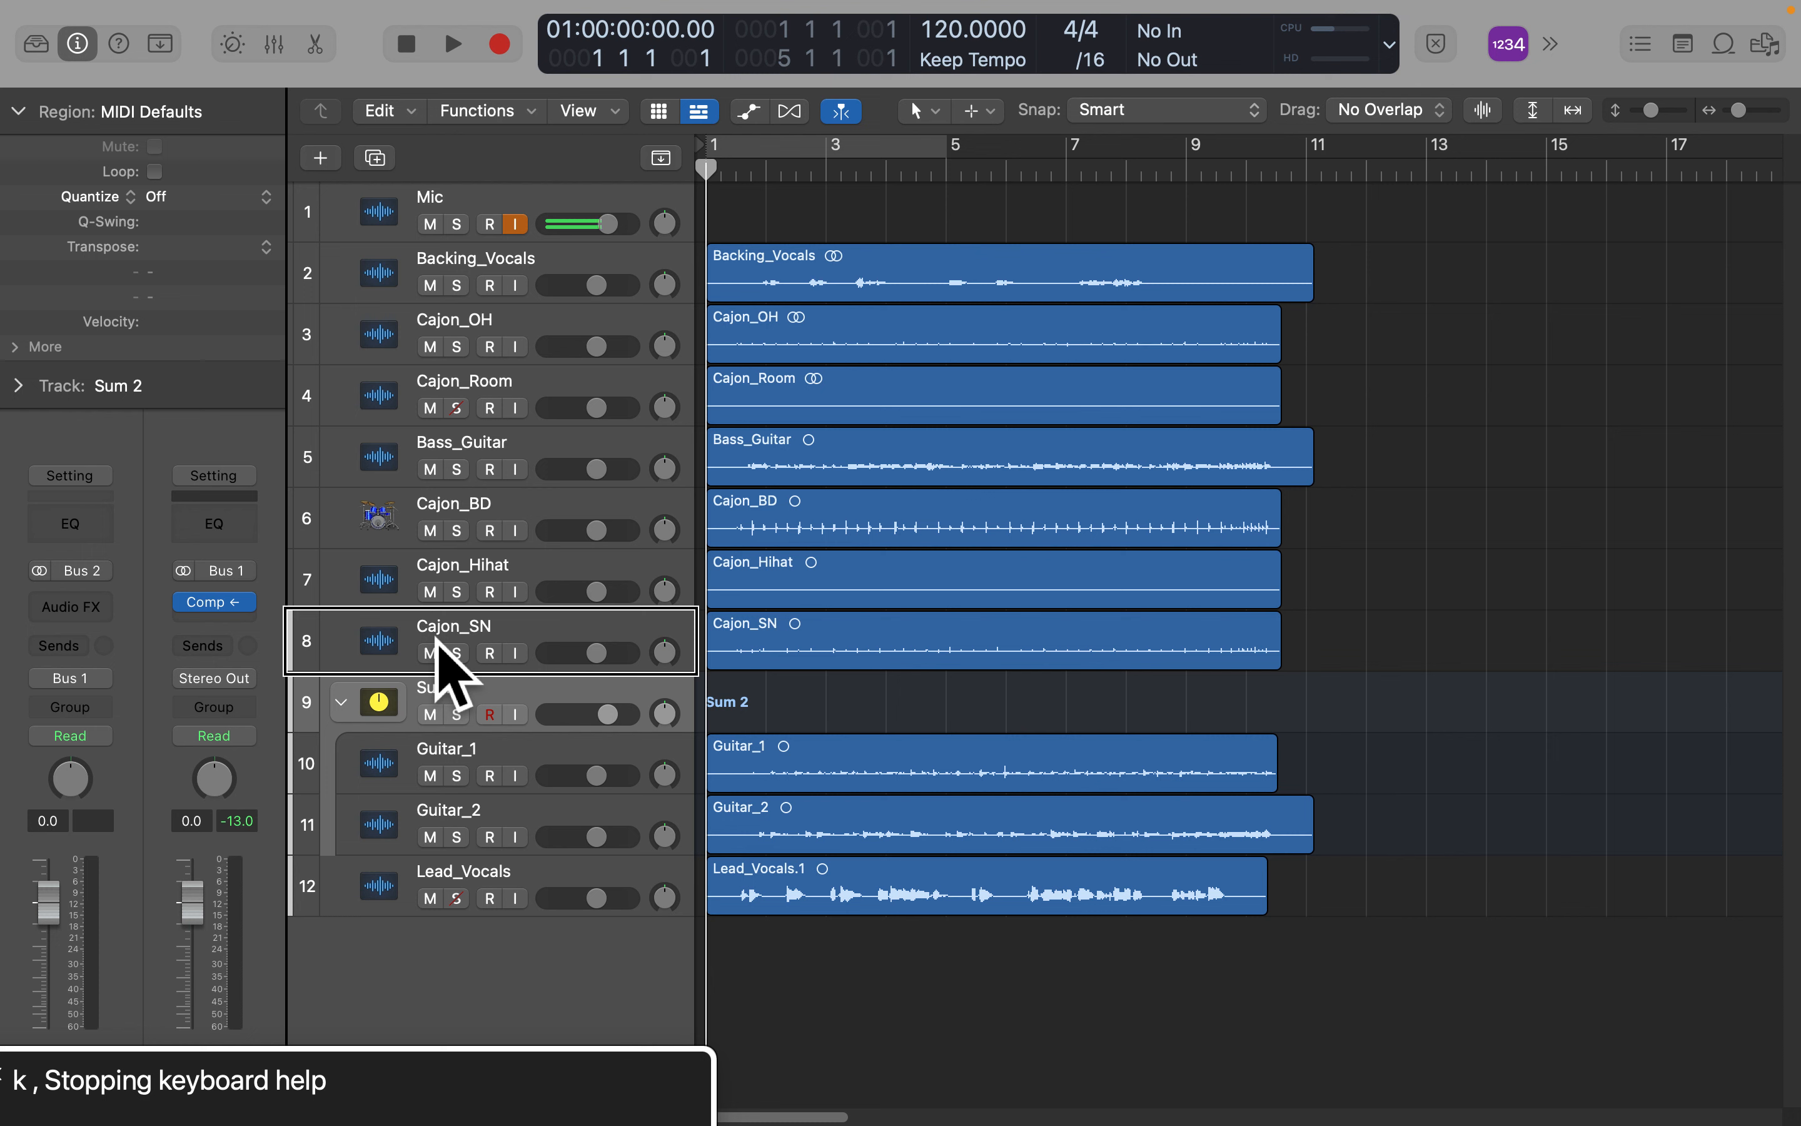
Collapse the guitar summing stack with VoiceOver focus on its main track, and compare it with the neighbouring Lead_Vocals track.
{"action": "key", "text": "ctrl+alt+Down"}
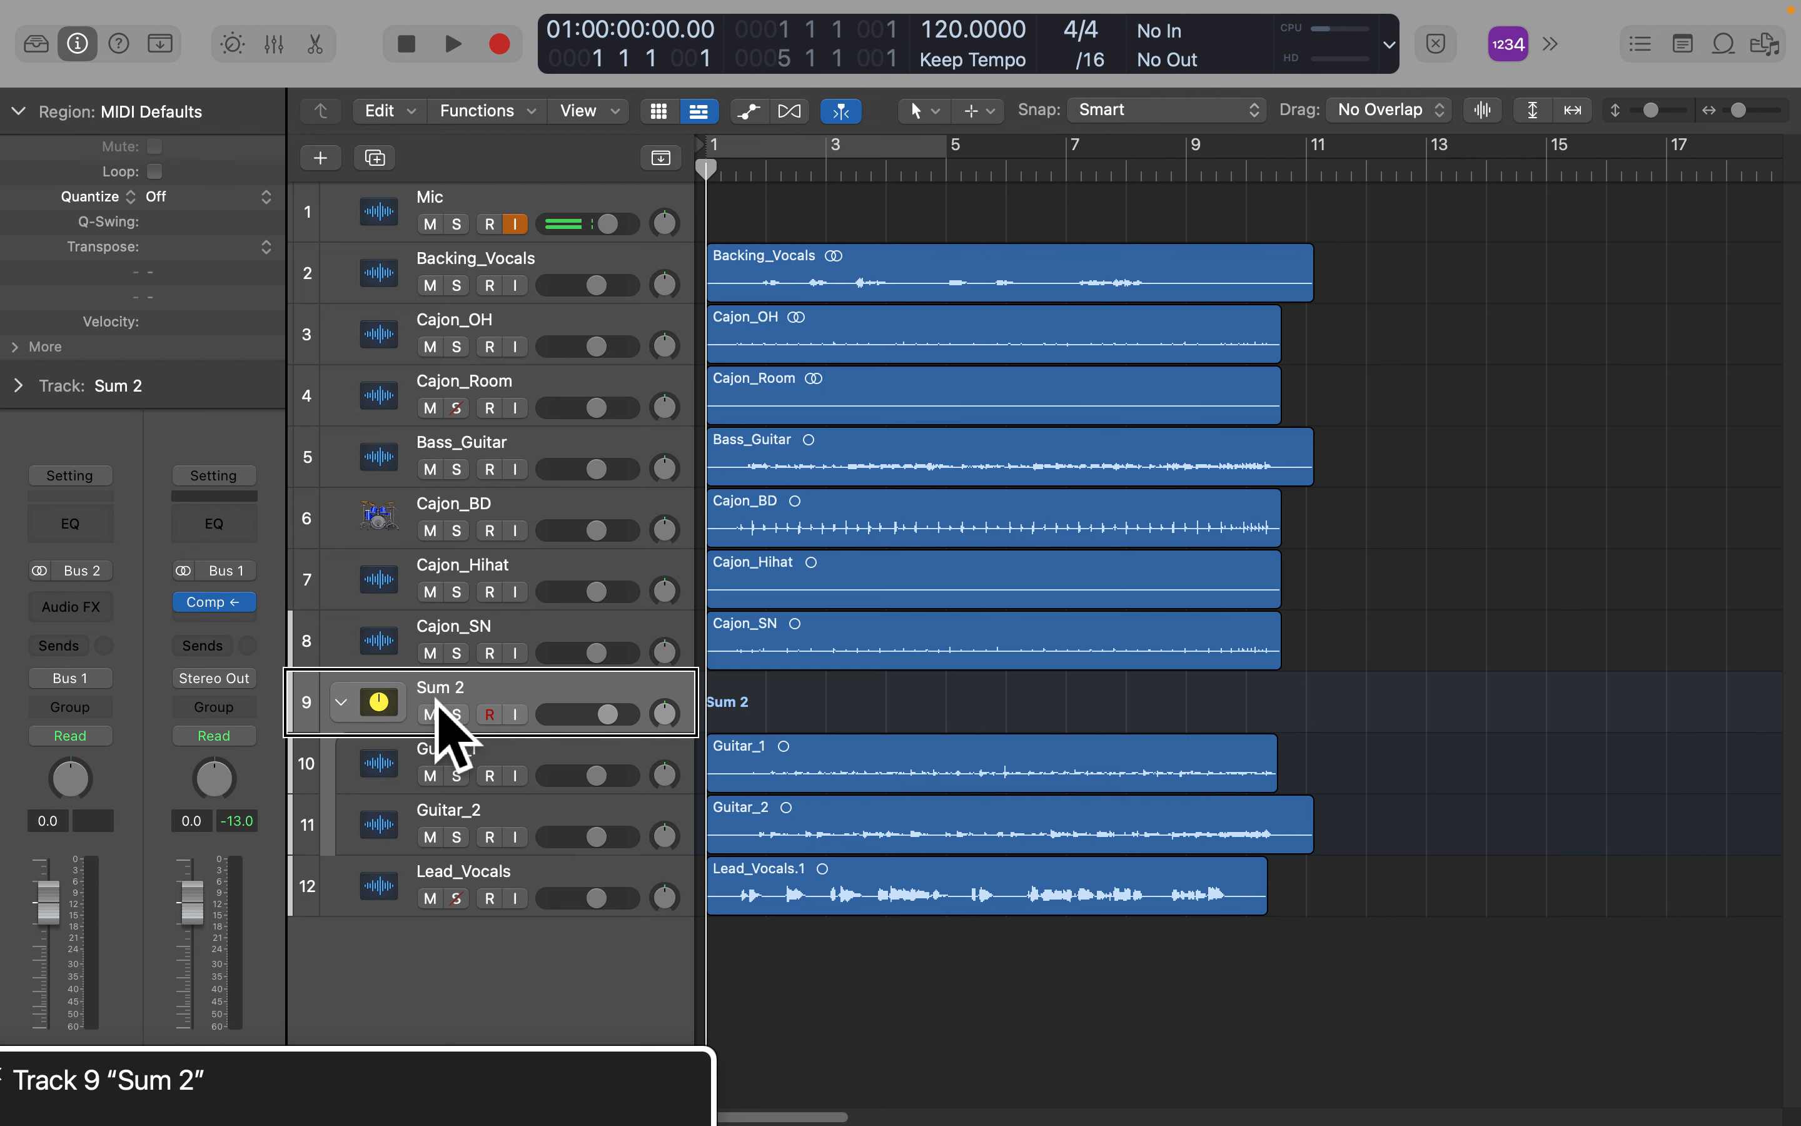
{"action": "key", "text": "ctrl+super+Left"}
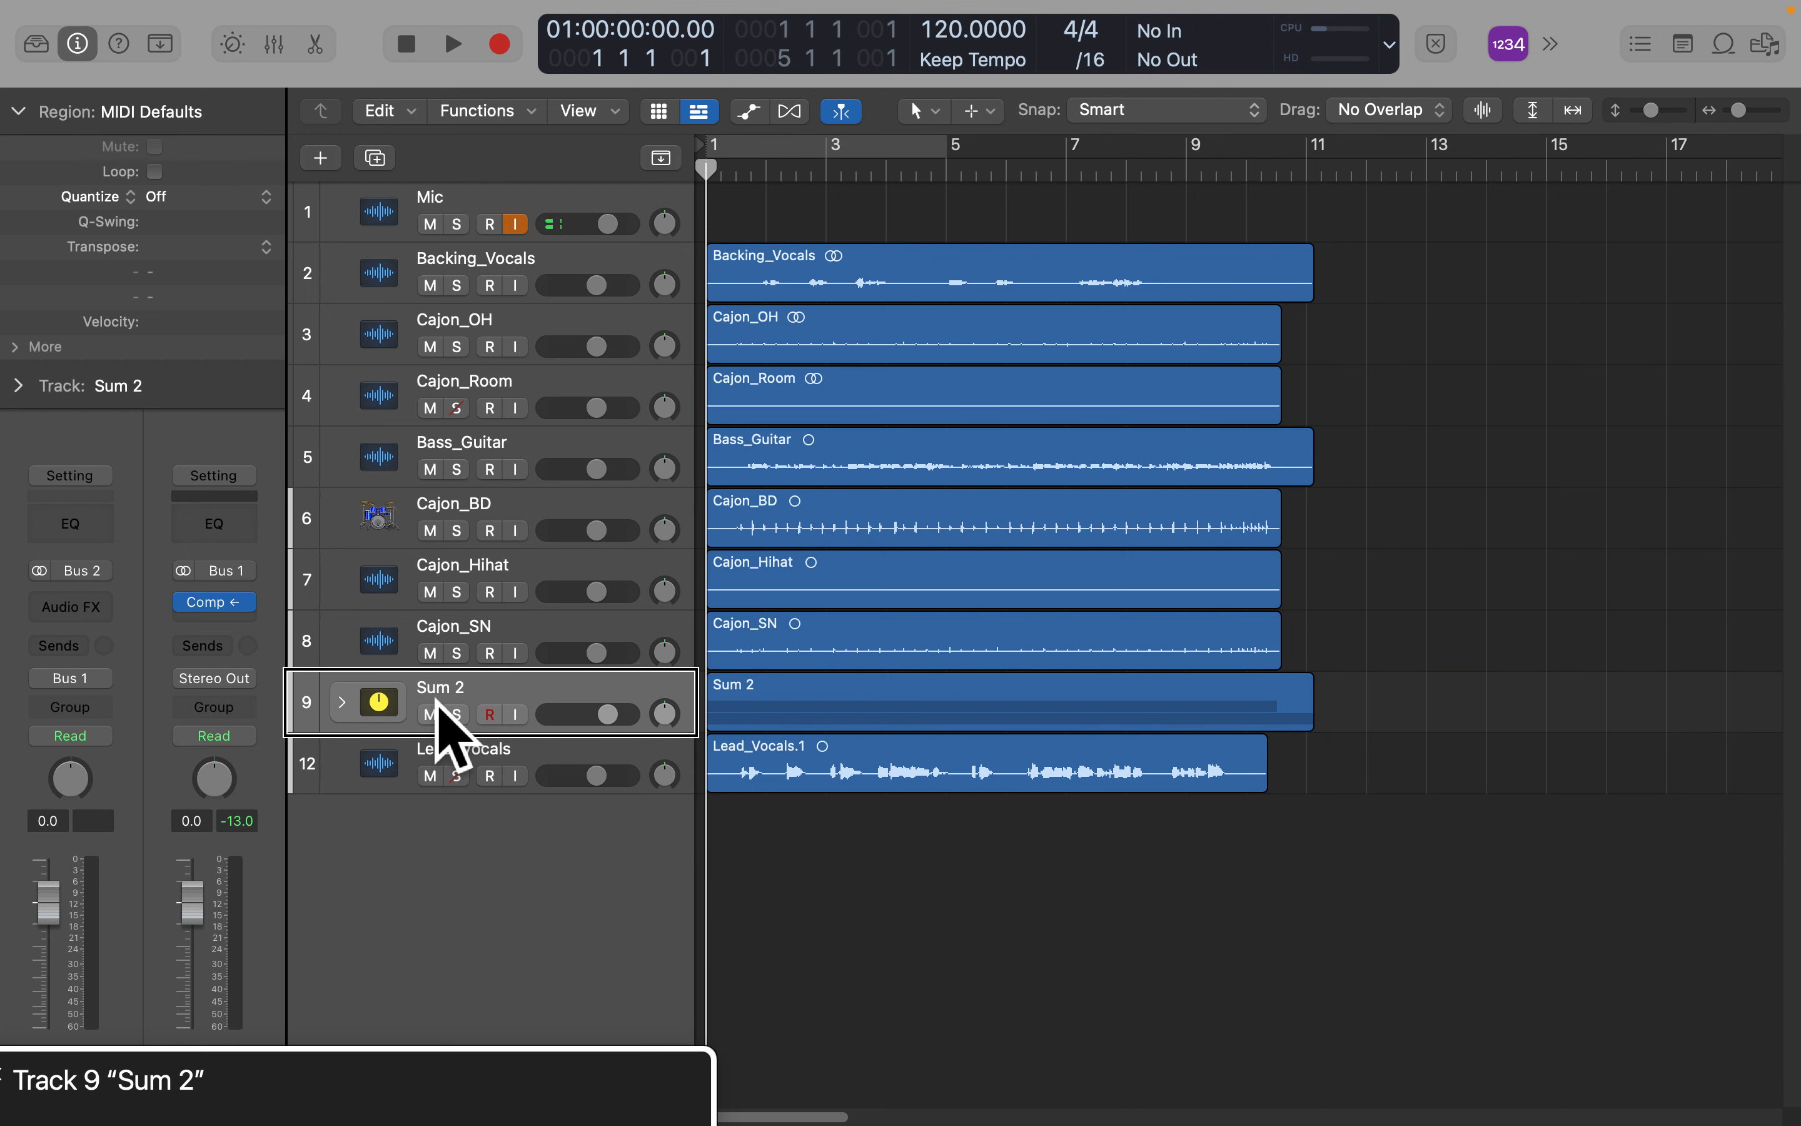
{"action": "key", "text": "Down"}
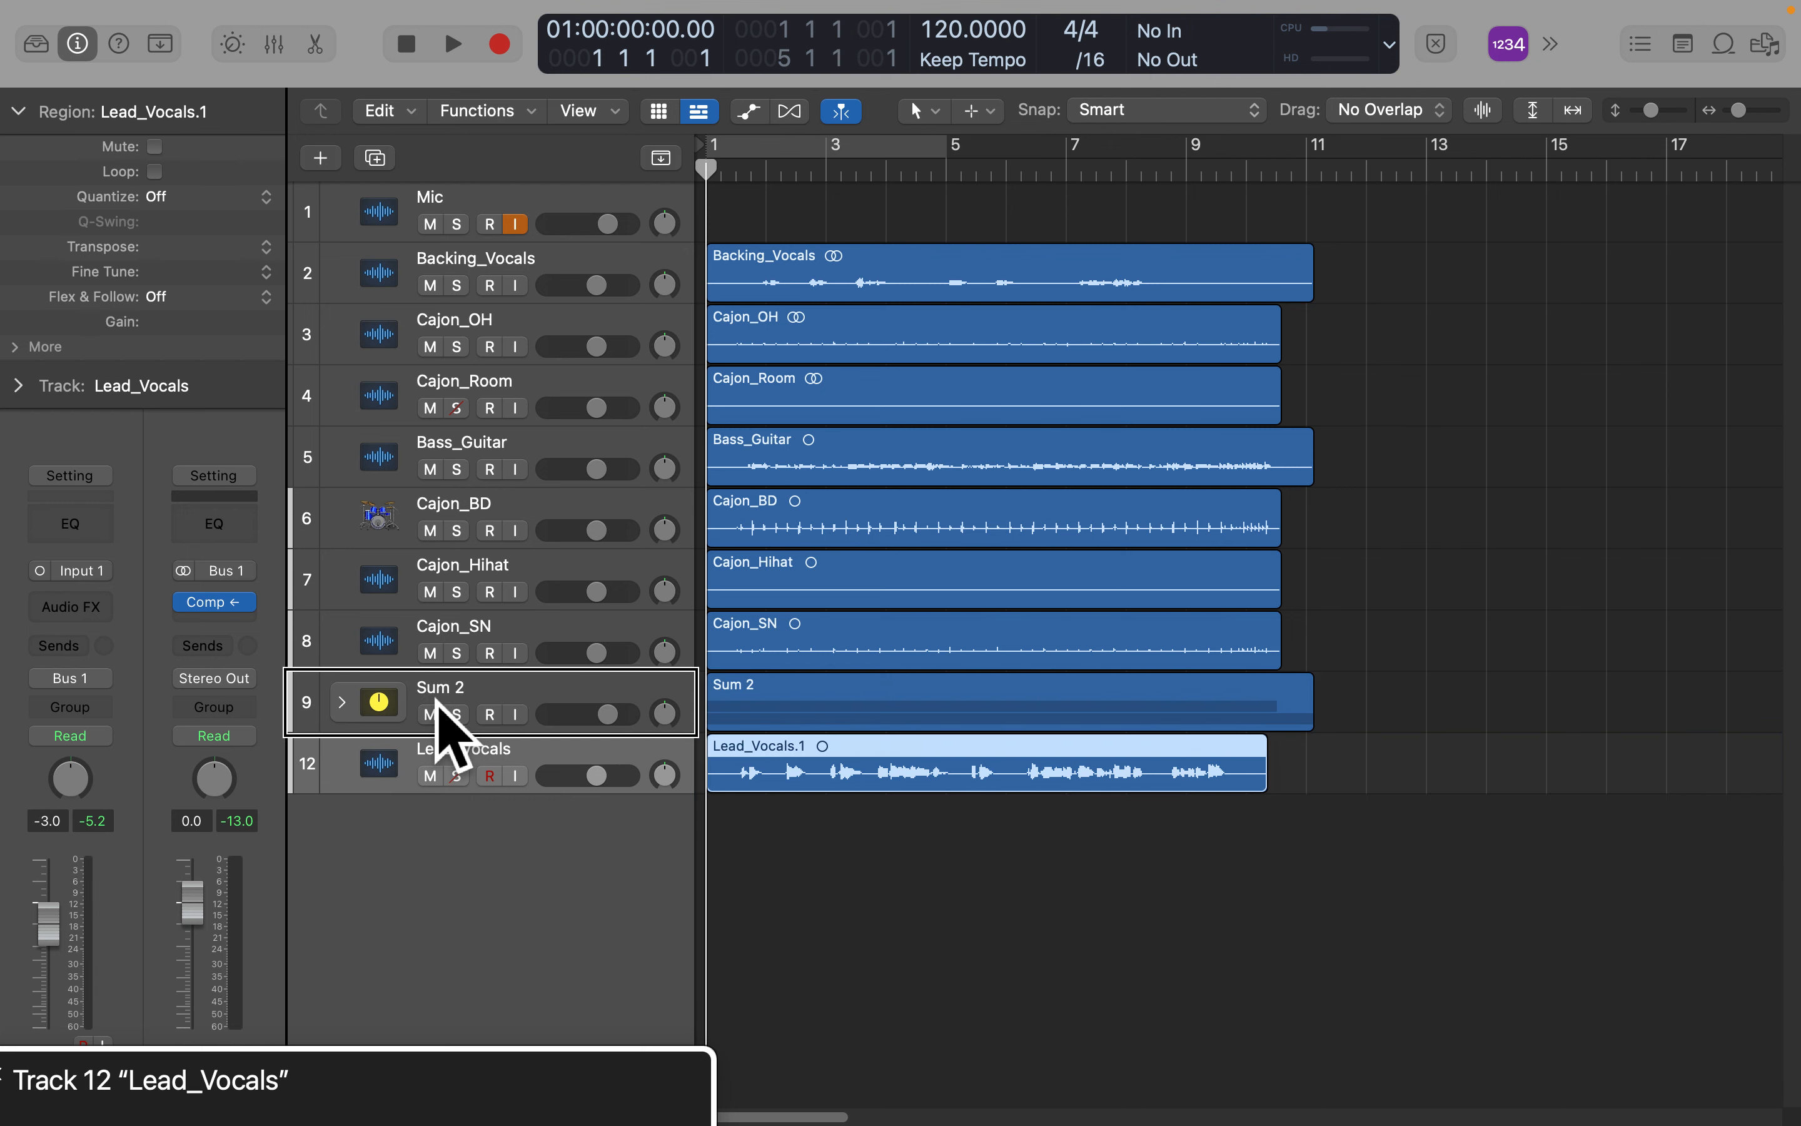
{"action": "key", "text": "Up"}
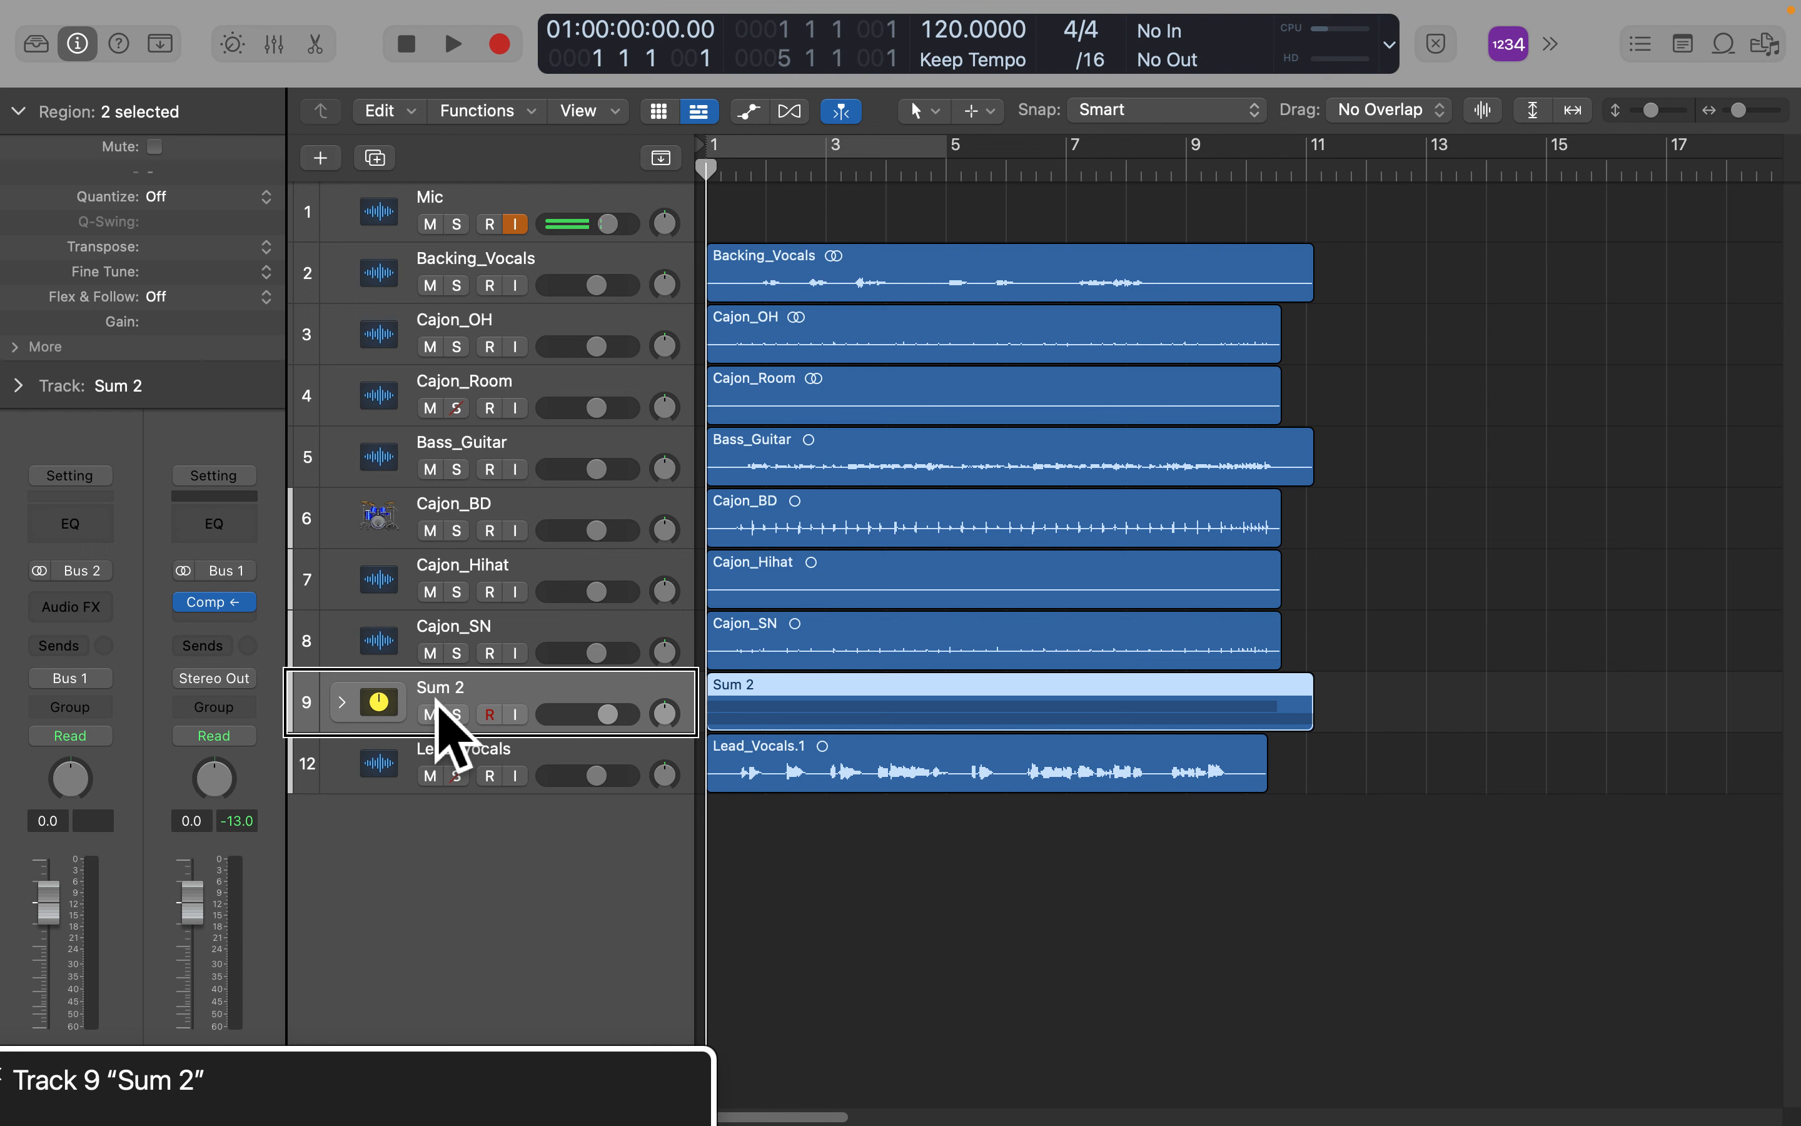
{"action": "key", "text": "Down"}
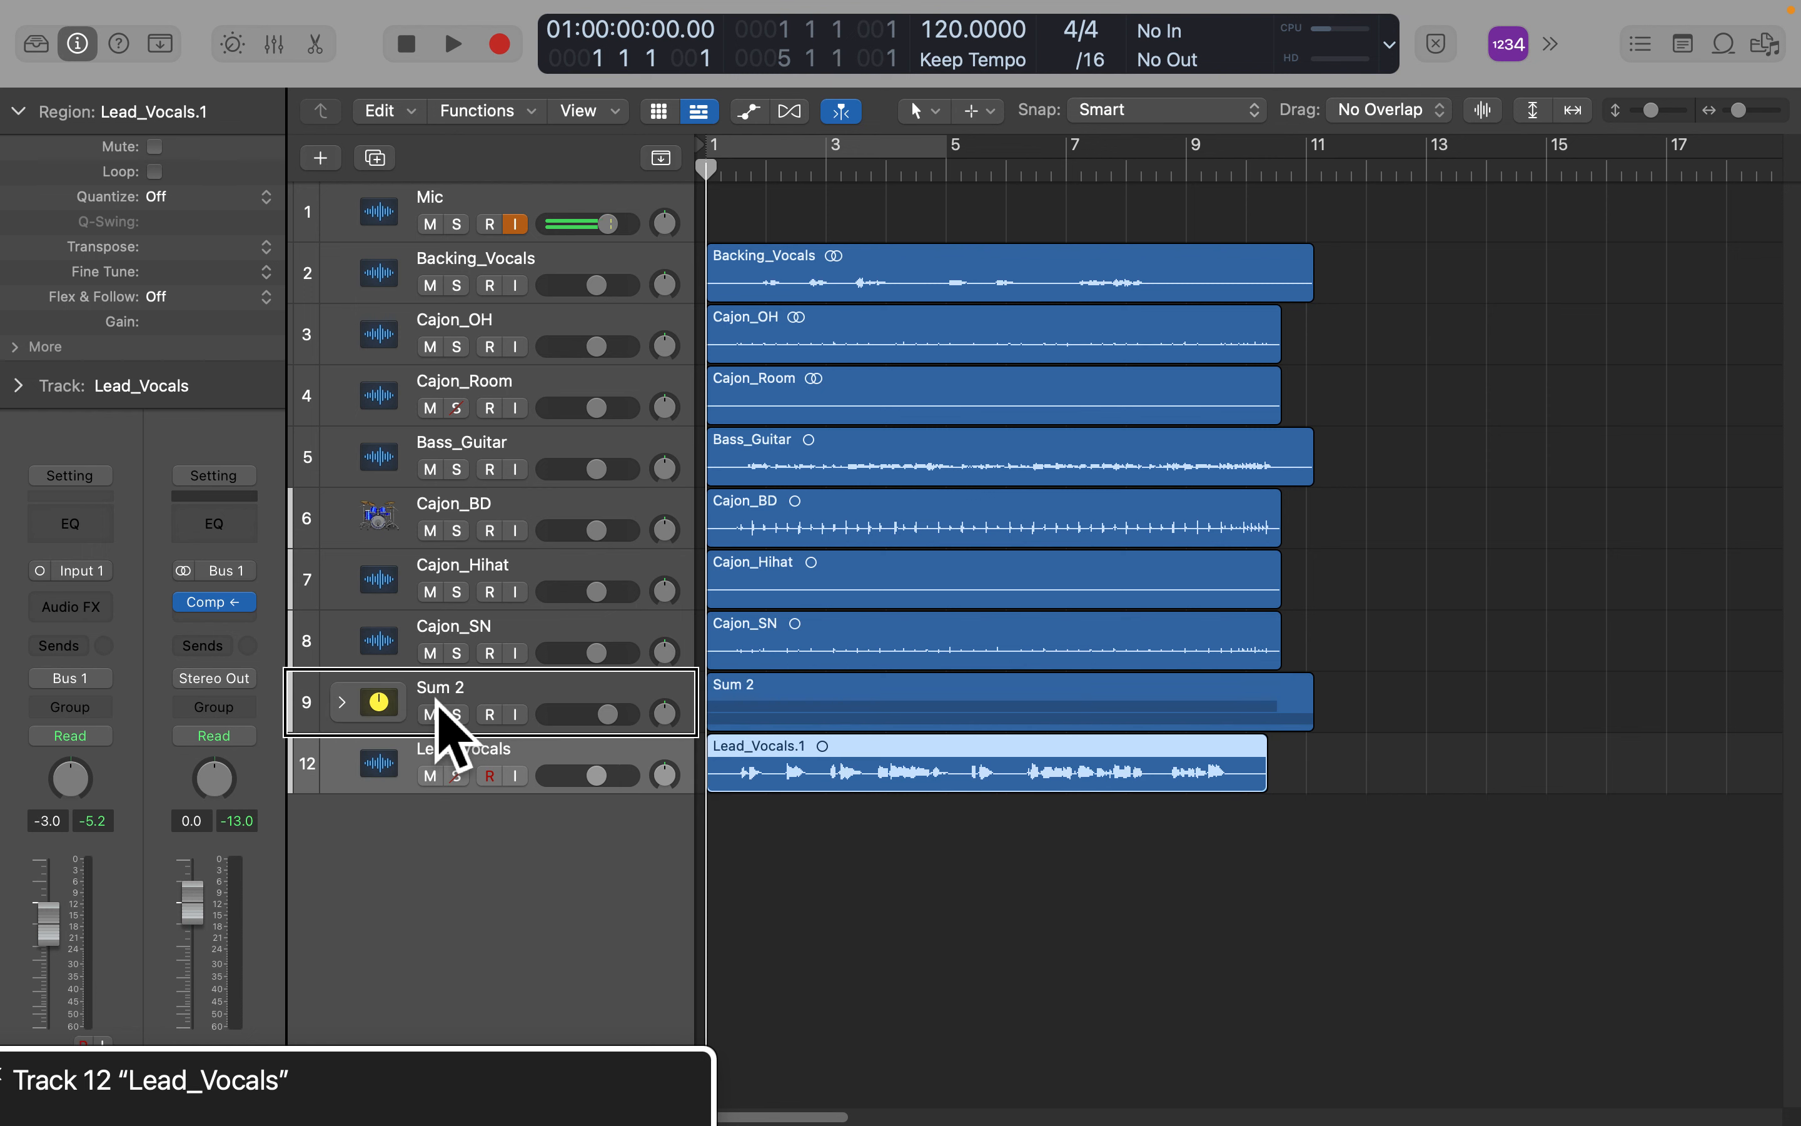
{"action": "key", "text": "Up"}
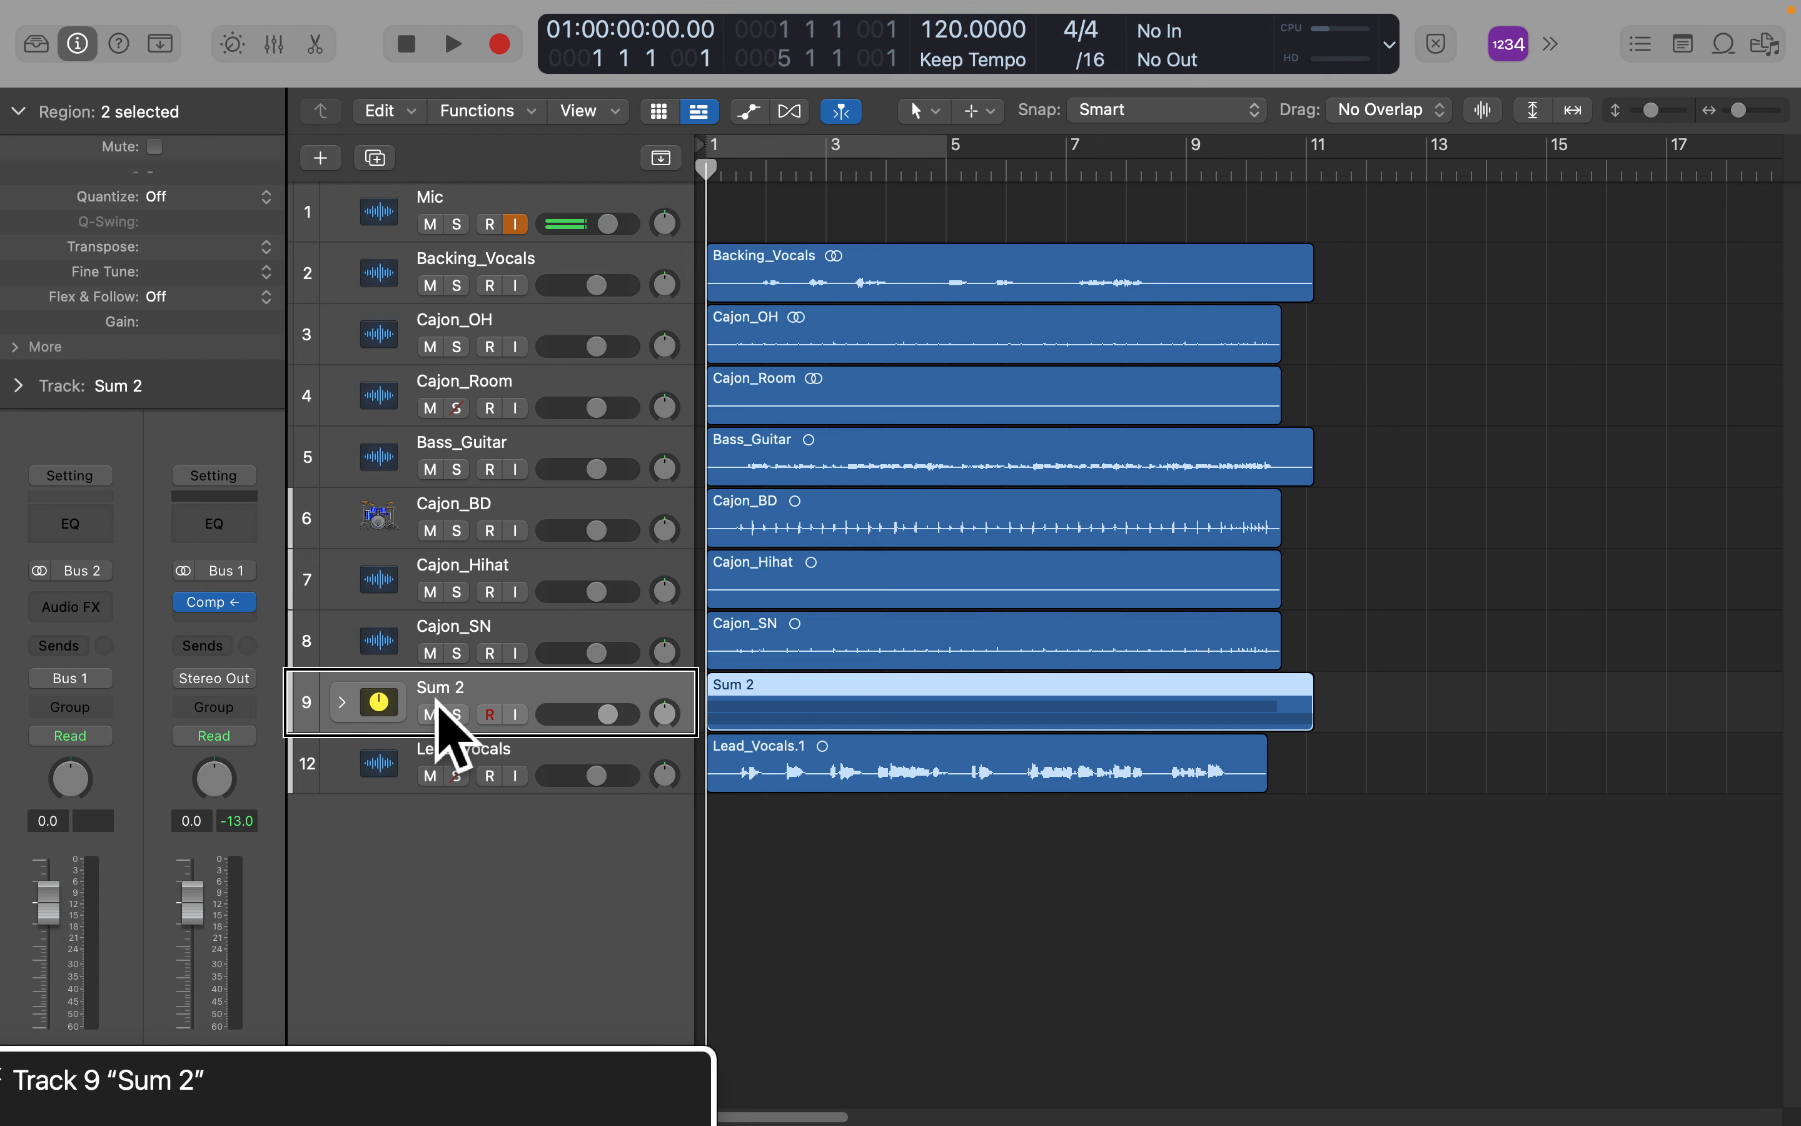
Undo both the collapse and the creation of the guitar summing stack.
{"action": "key", "text": "super+z"}
{"action": "key", "text": "Up"}
{"action": "key", "text": "Down"}
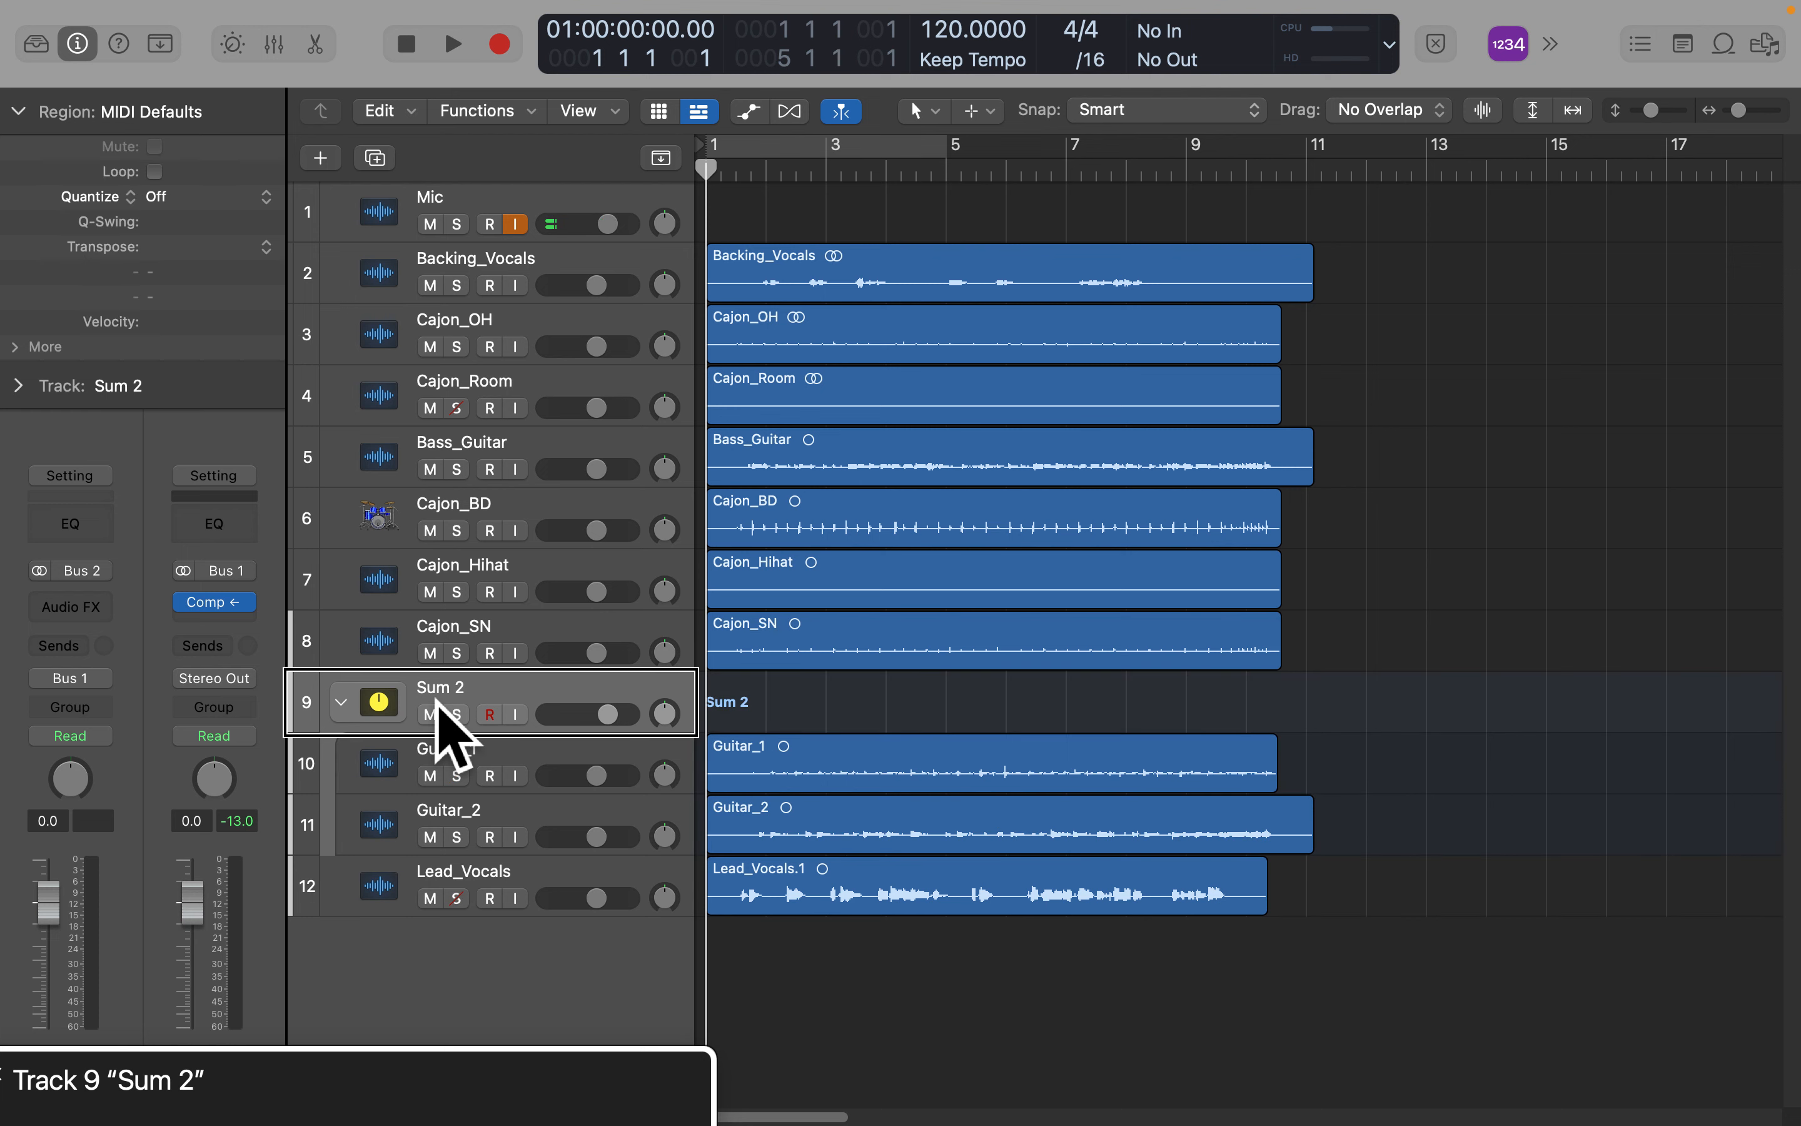
{"action": "key", "text": "super+z"}
{"action": "key", "text": "Up"}
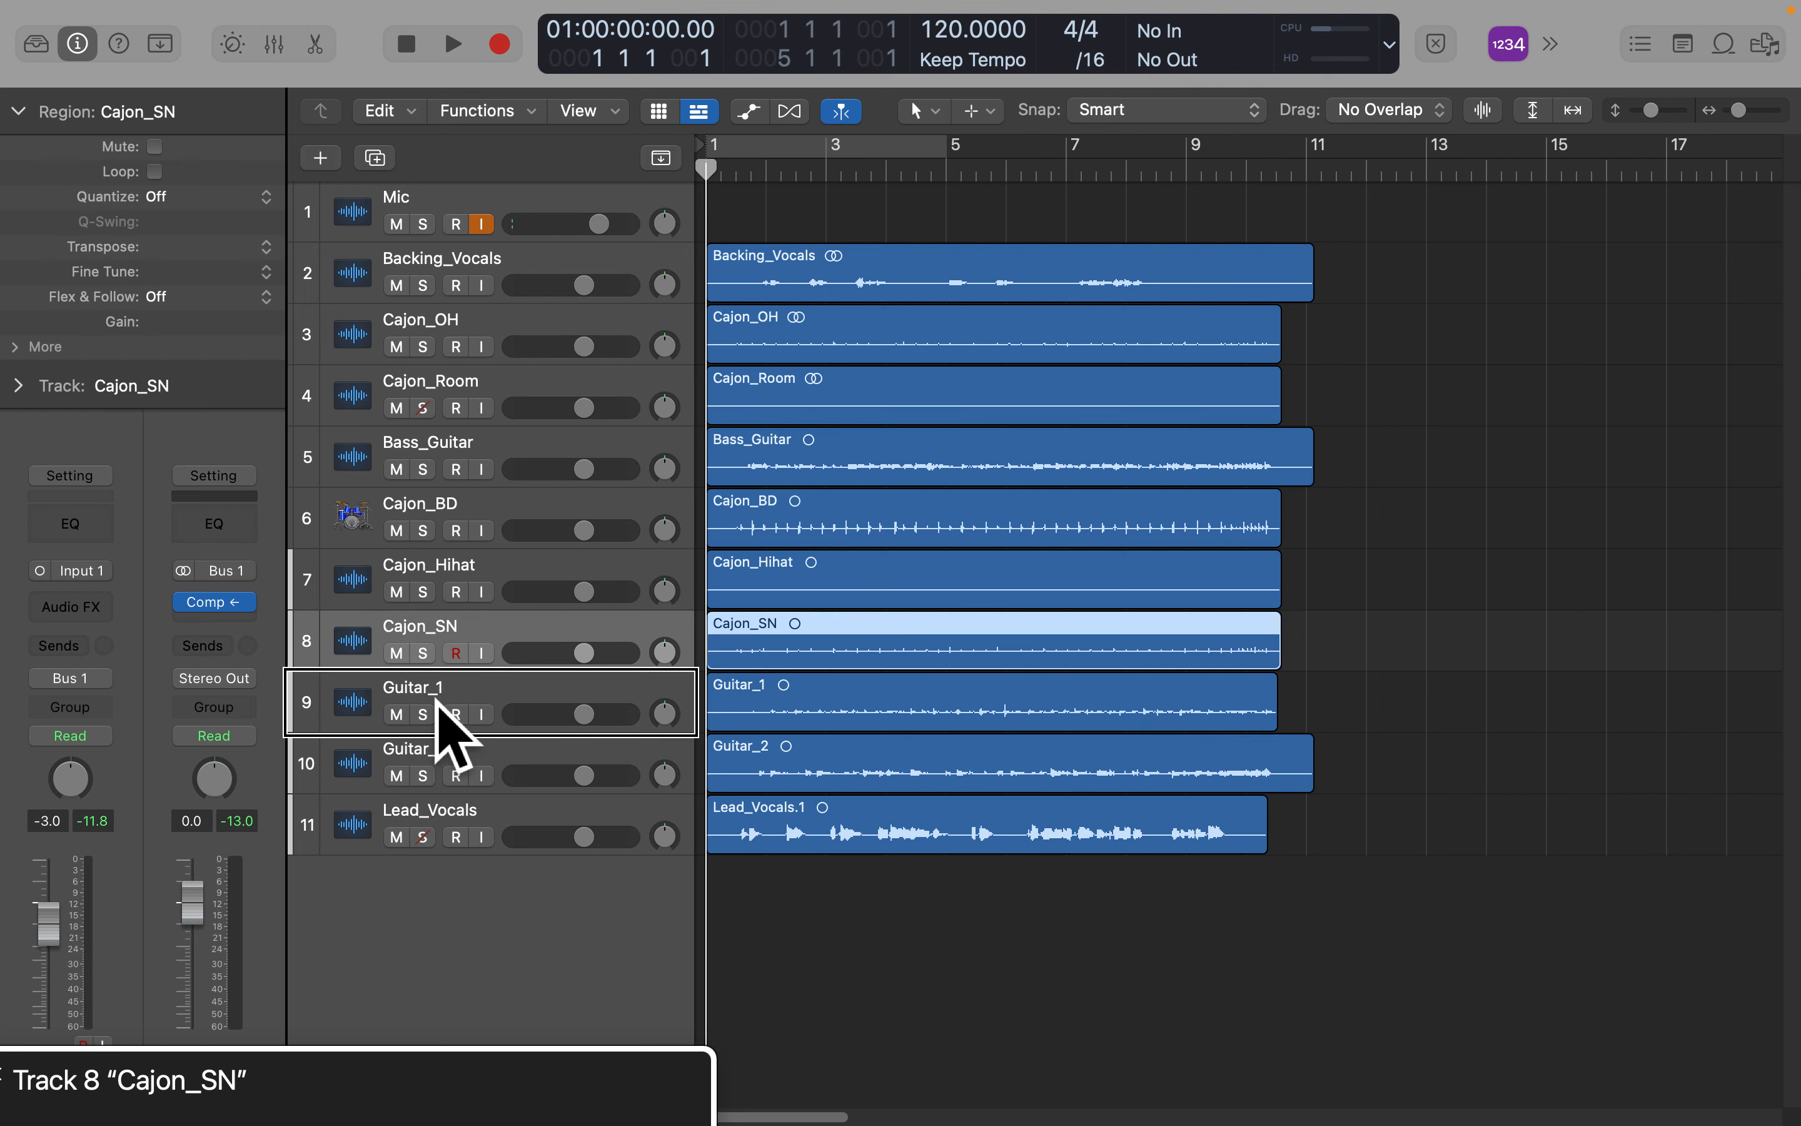
Select Guitar_1, add Guitar_2 to the selection, and combine both in a summing track stack.
{"action": "key", "text": "Down"}
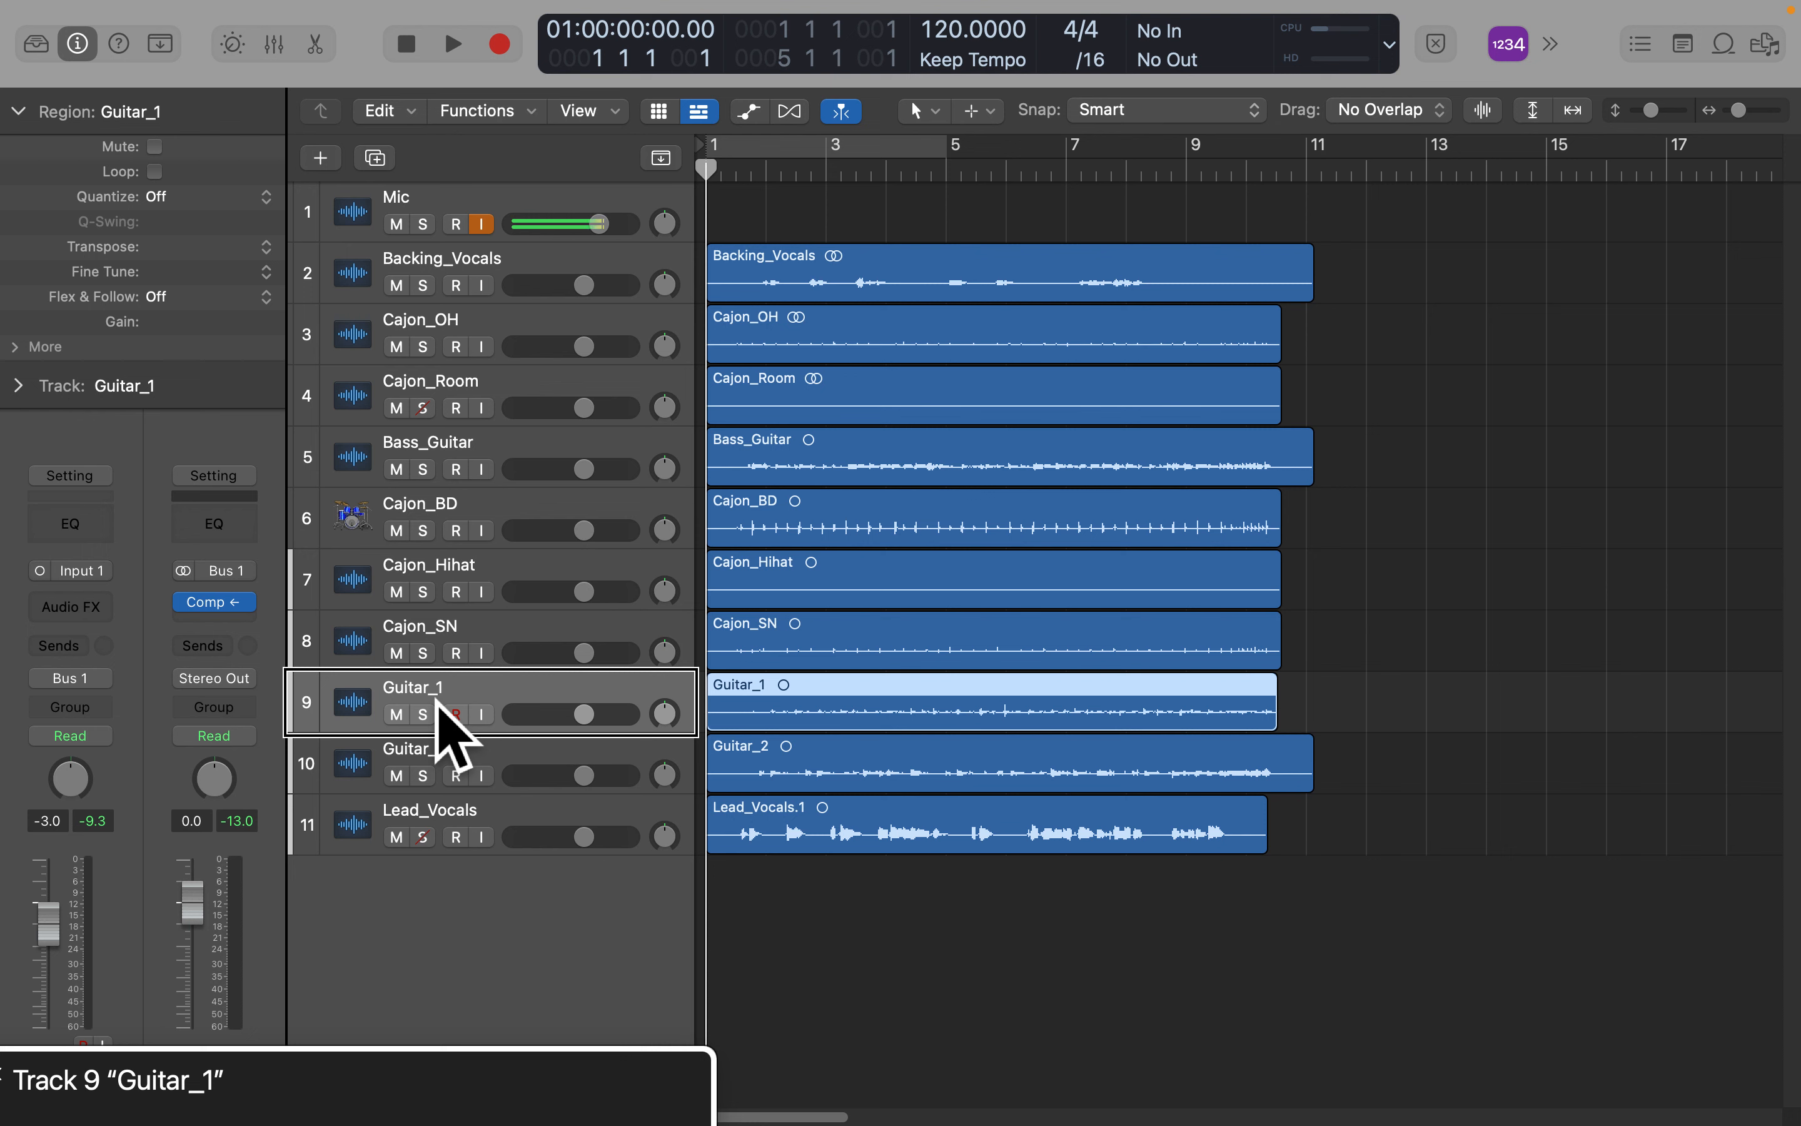
{"action": "key", "text": "Up"}
{"action": "key", "text": "Down"}
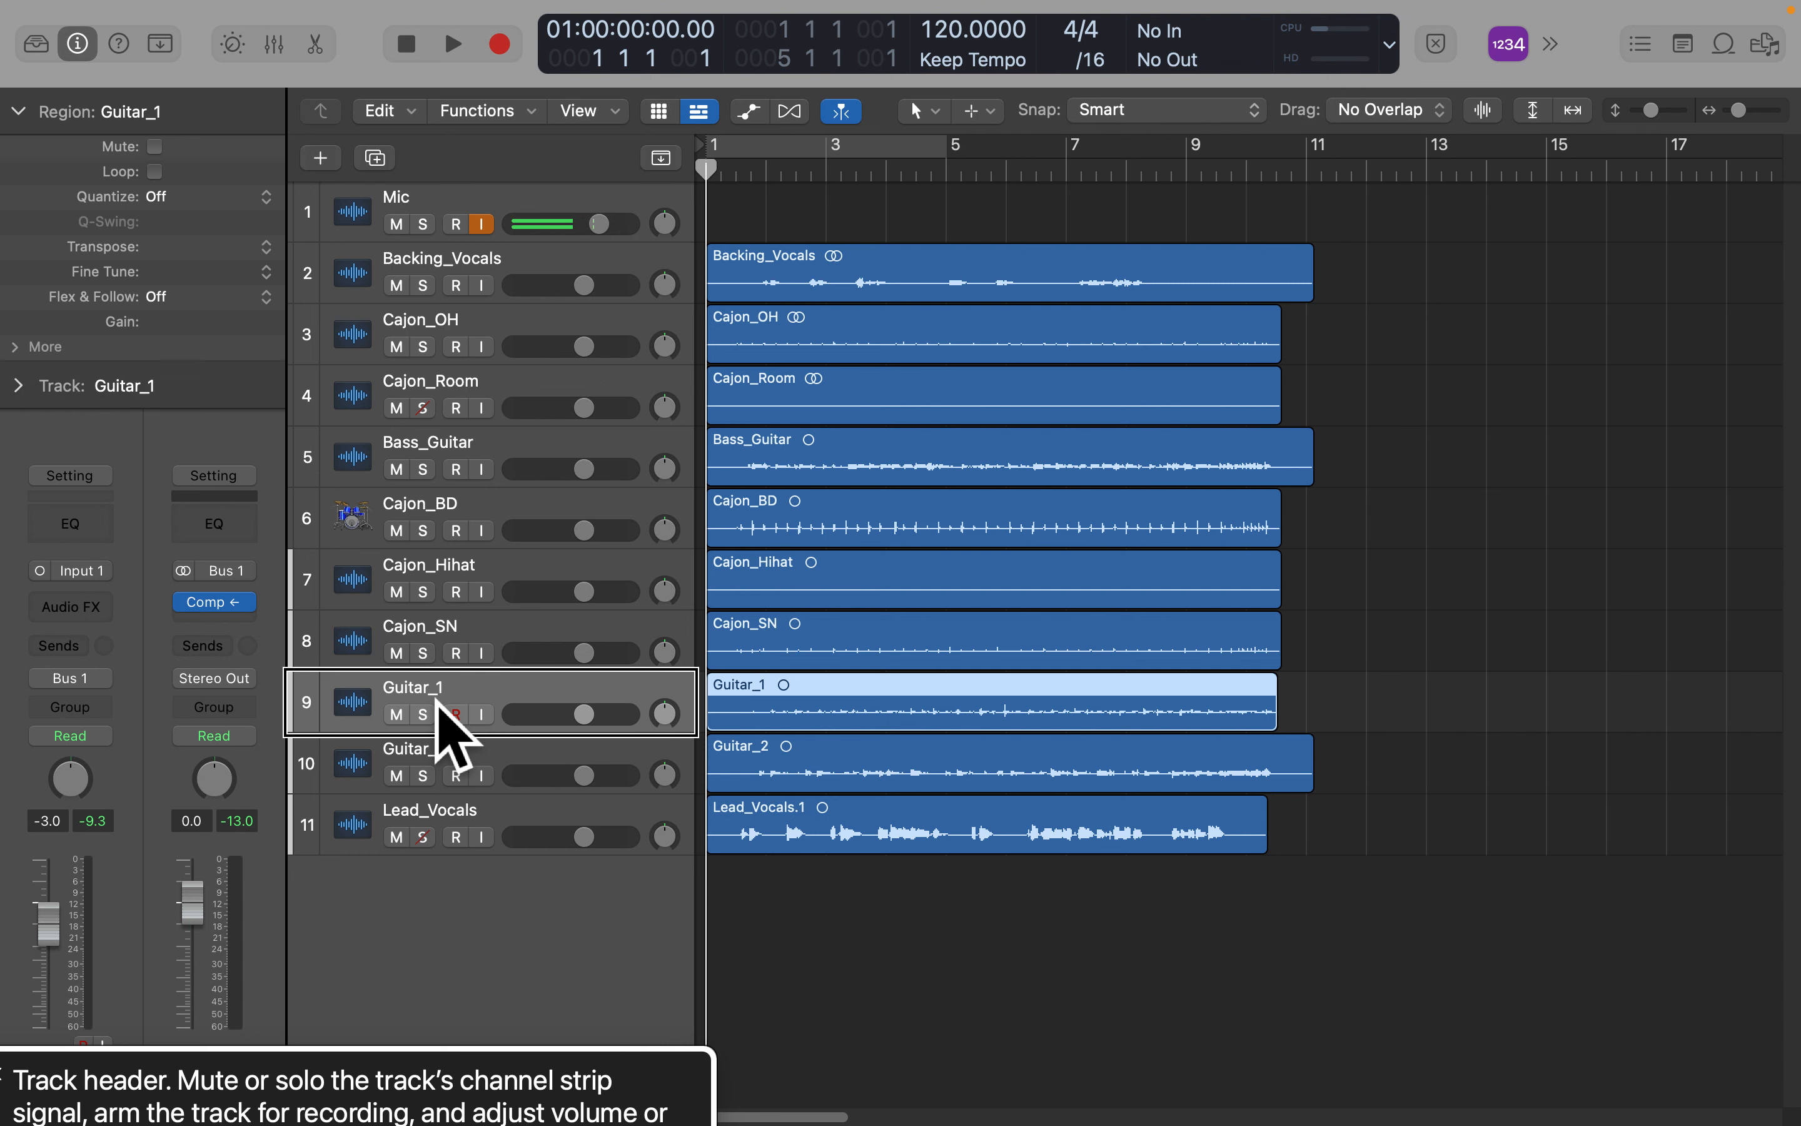
{"action": "key", "text": "ctrl+alt+shift+space"}
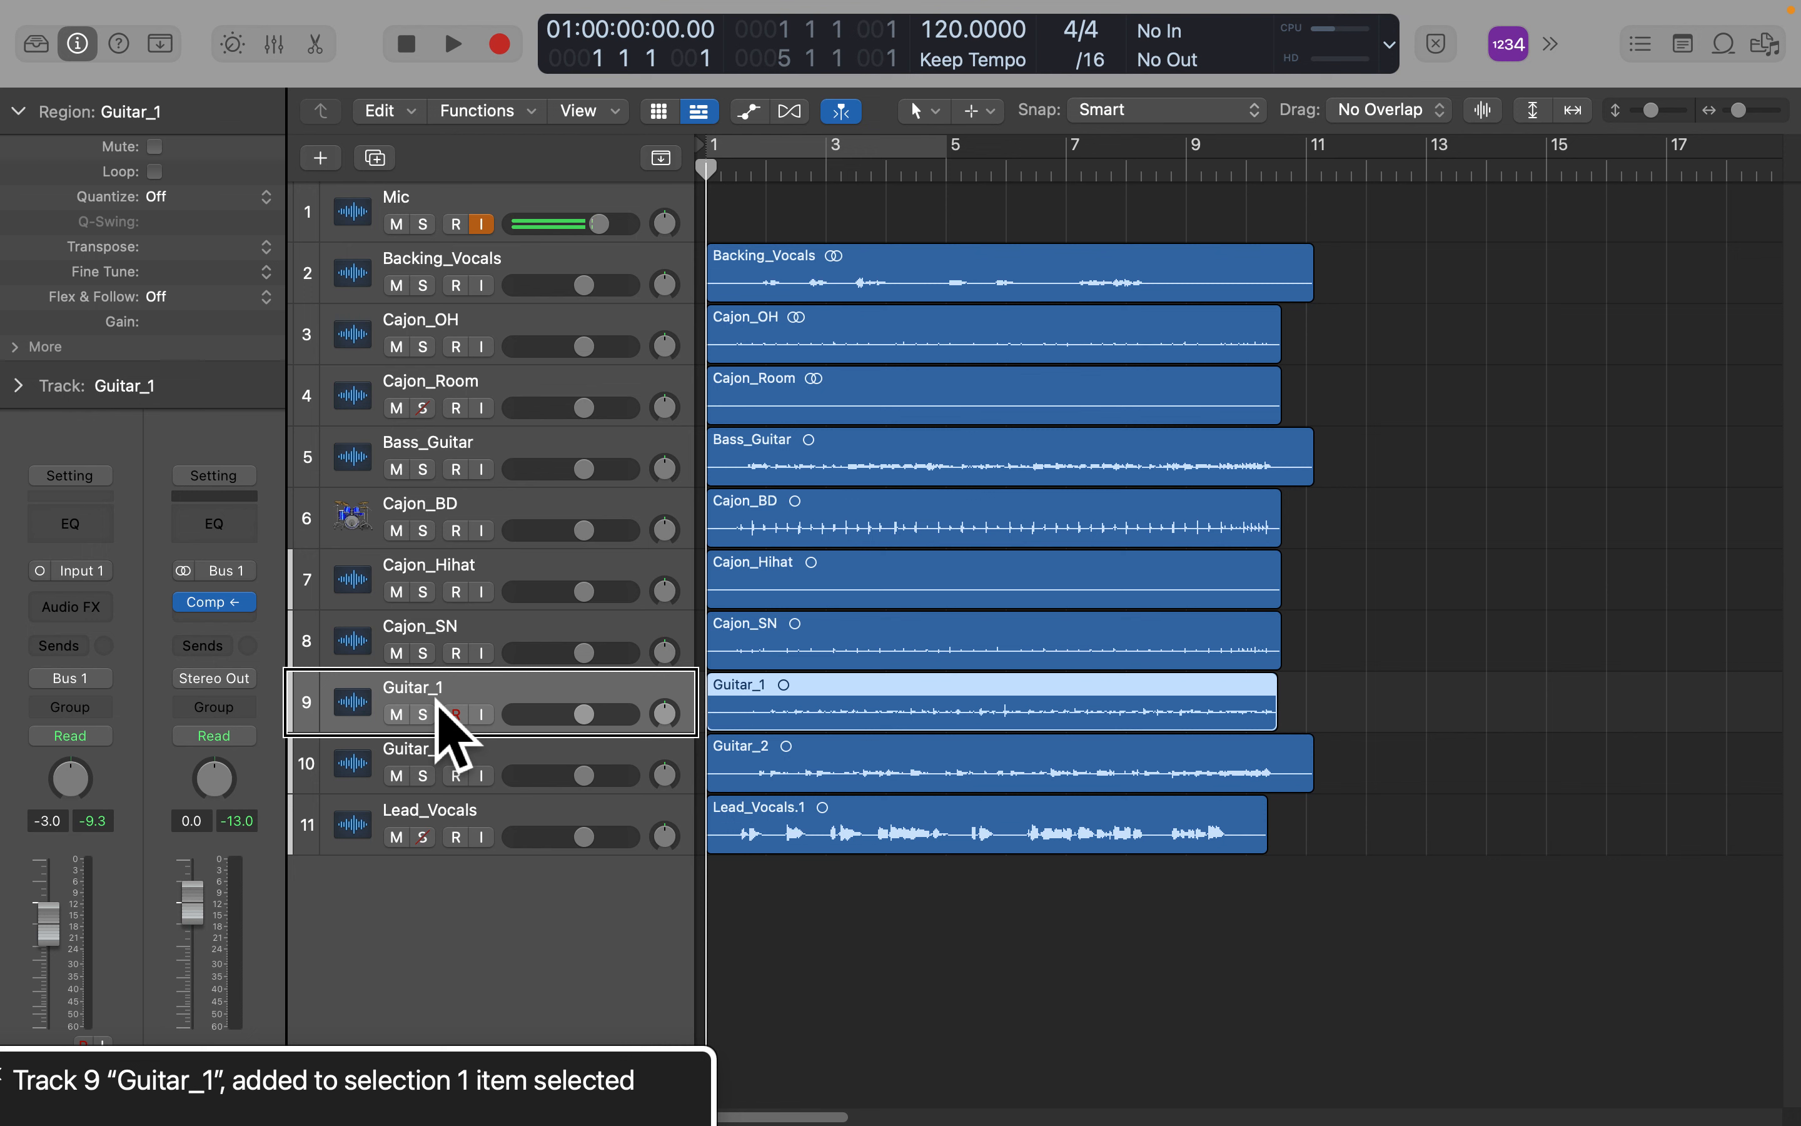
{"action": "key", "text": "ctrl+alt+Down"}
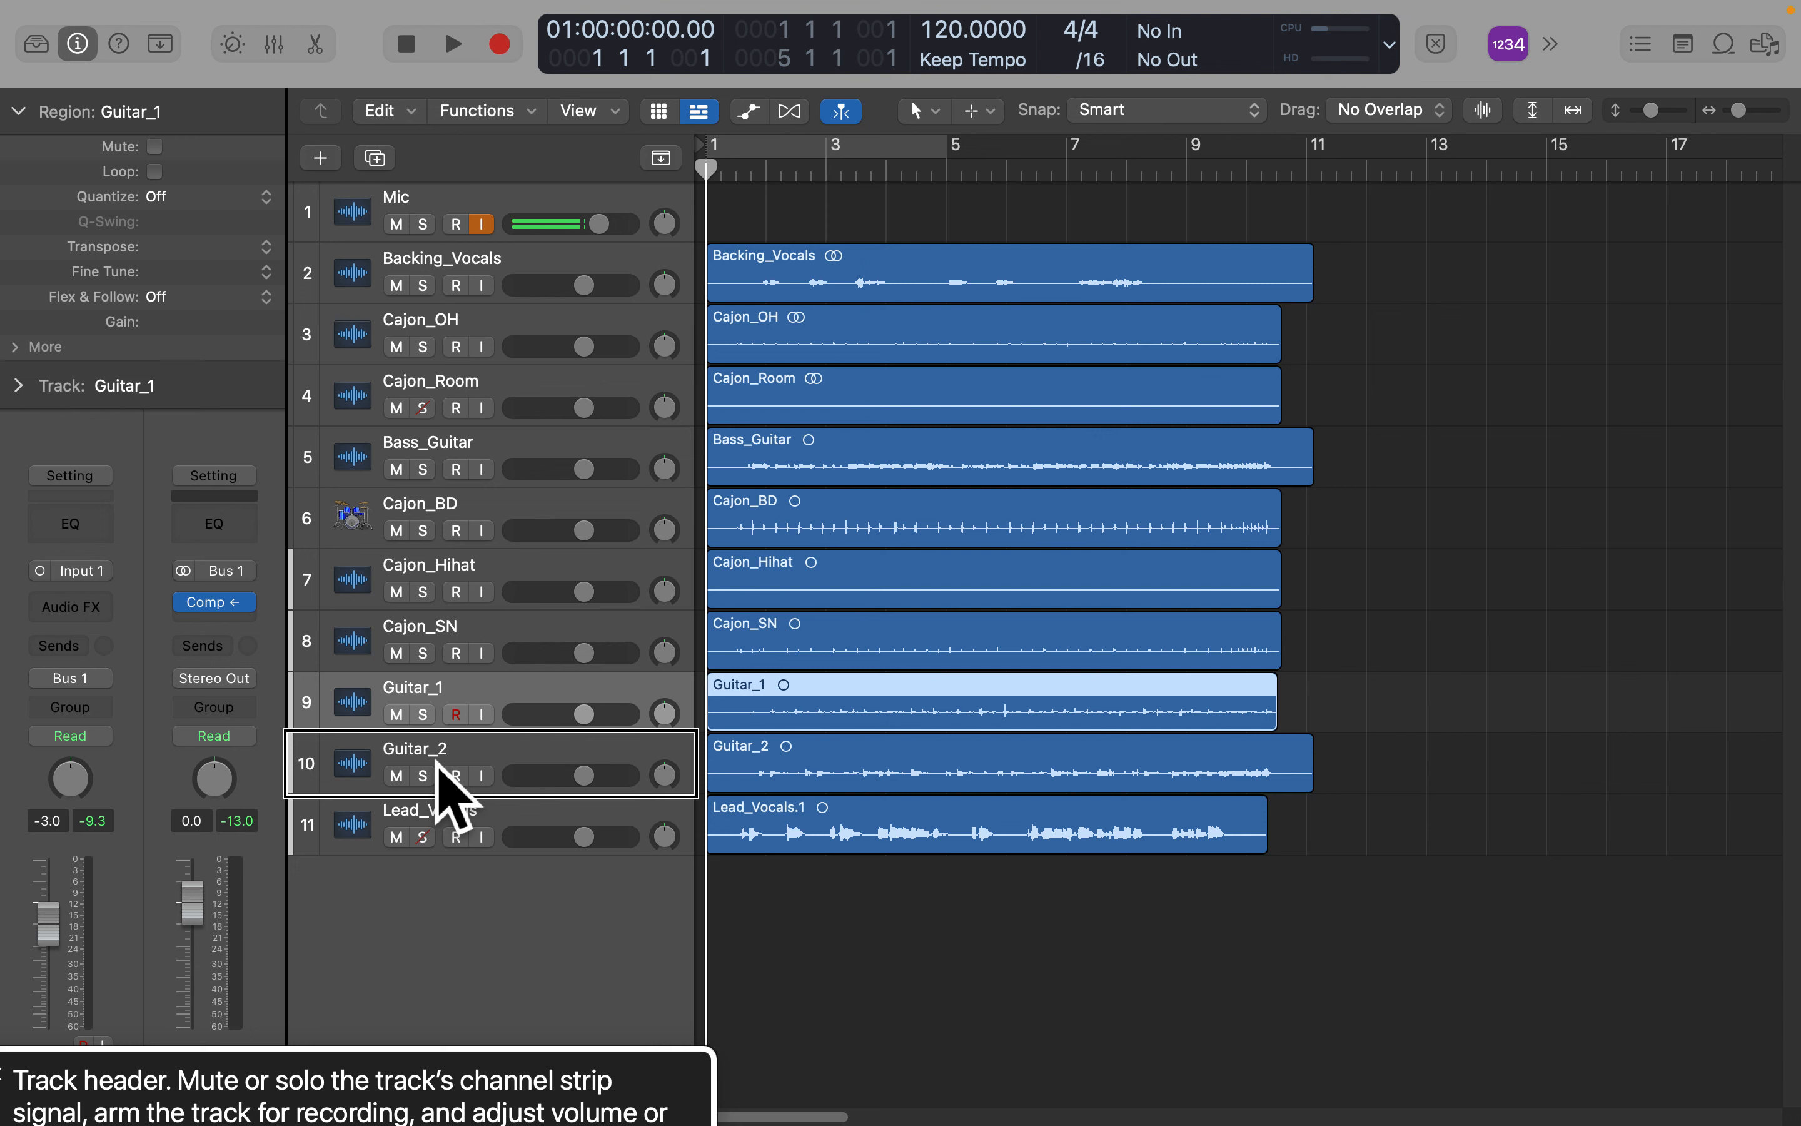
{"action": "left_click", "coordinate": [436, 759], "text": "shift"}
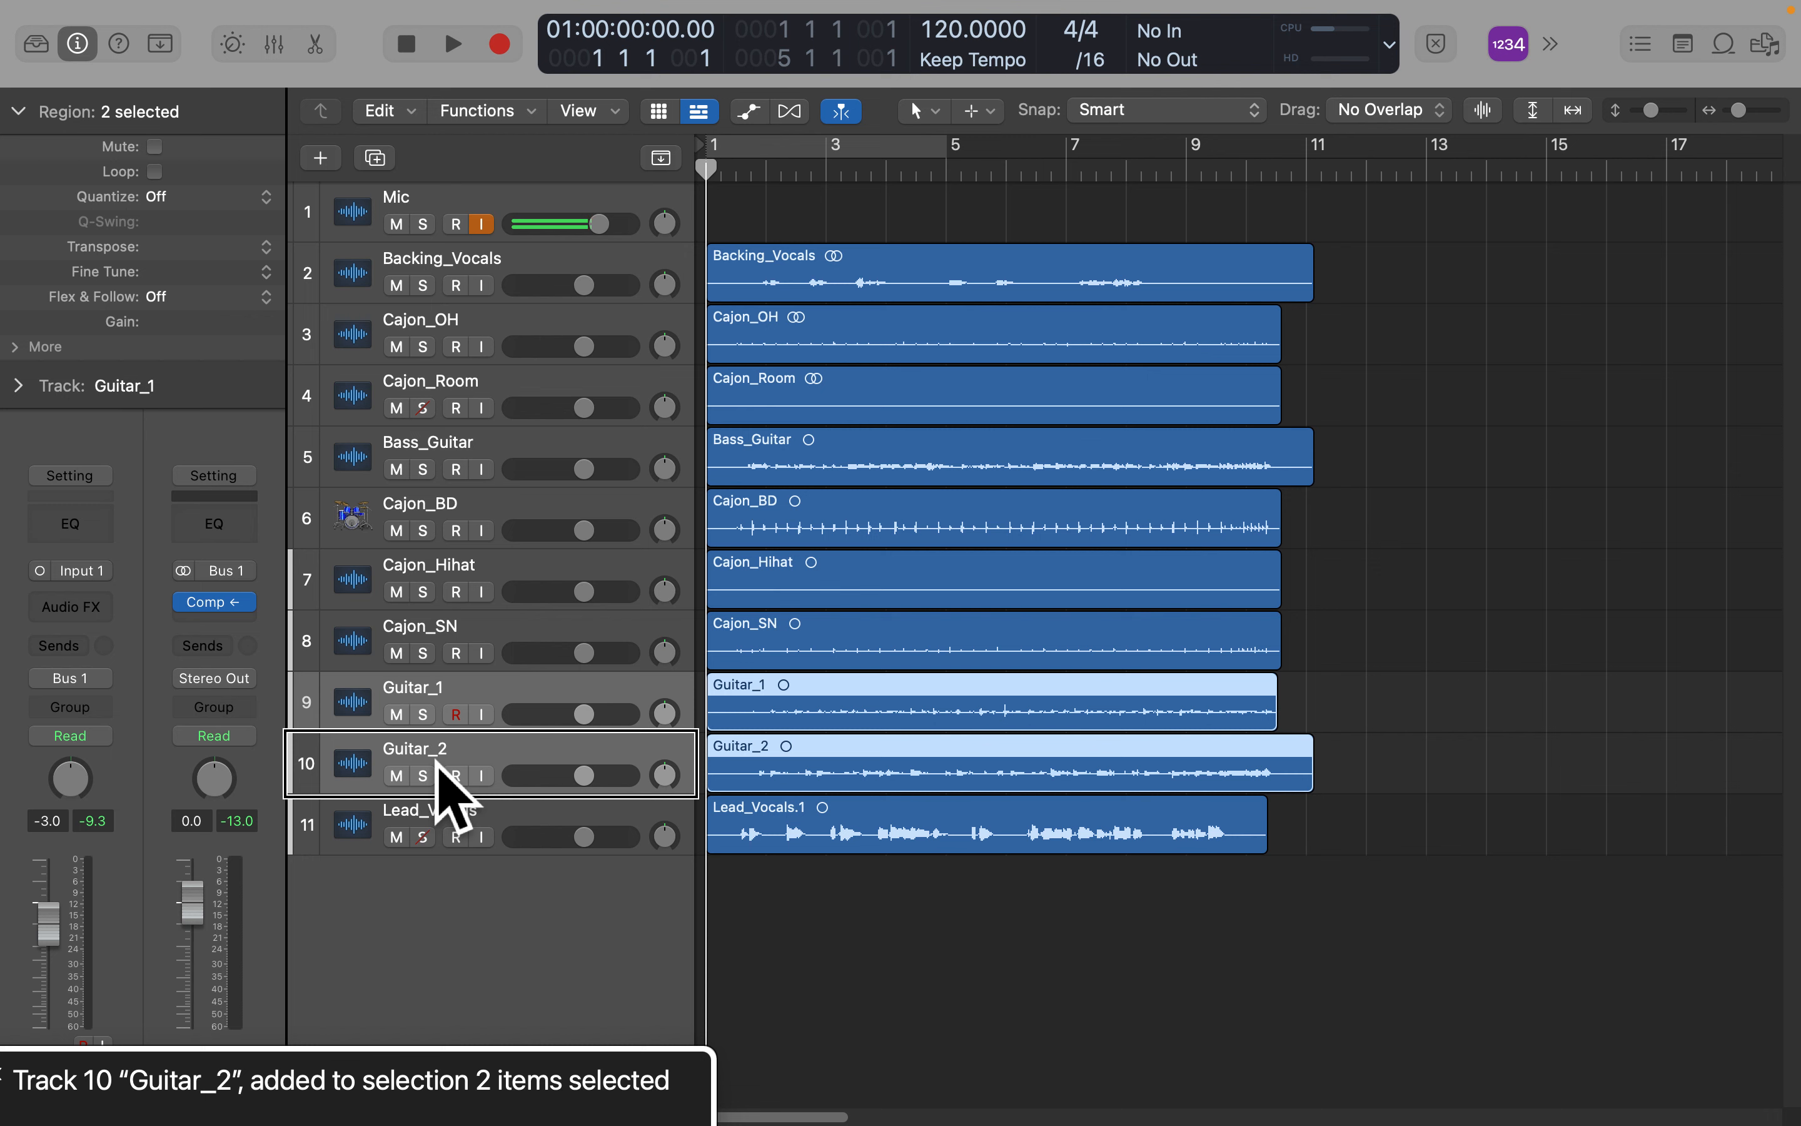
{"action": "key", "text": "super+shift+d"}
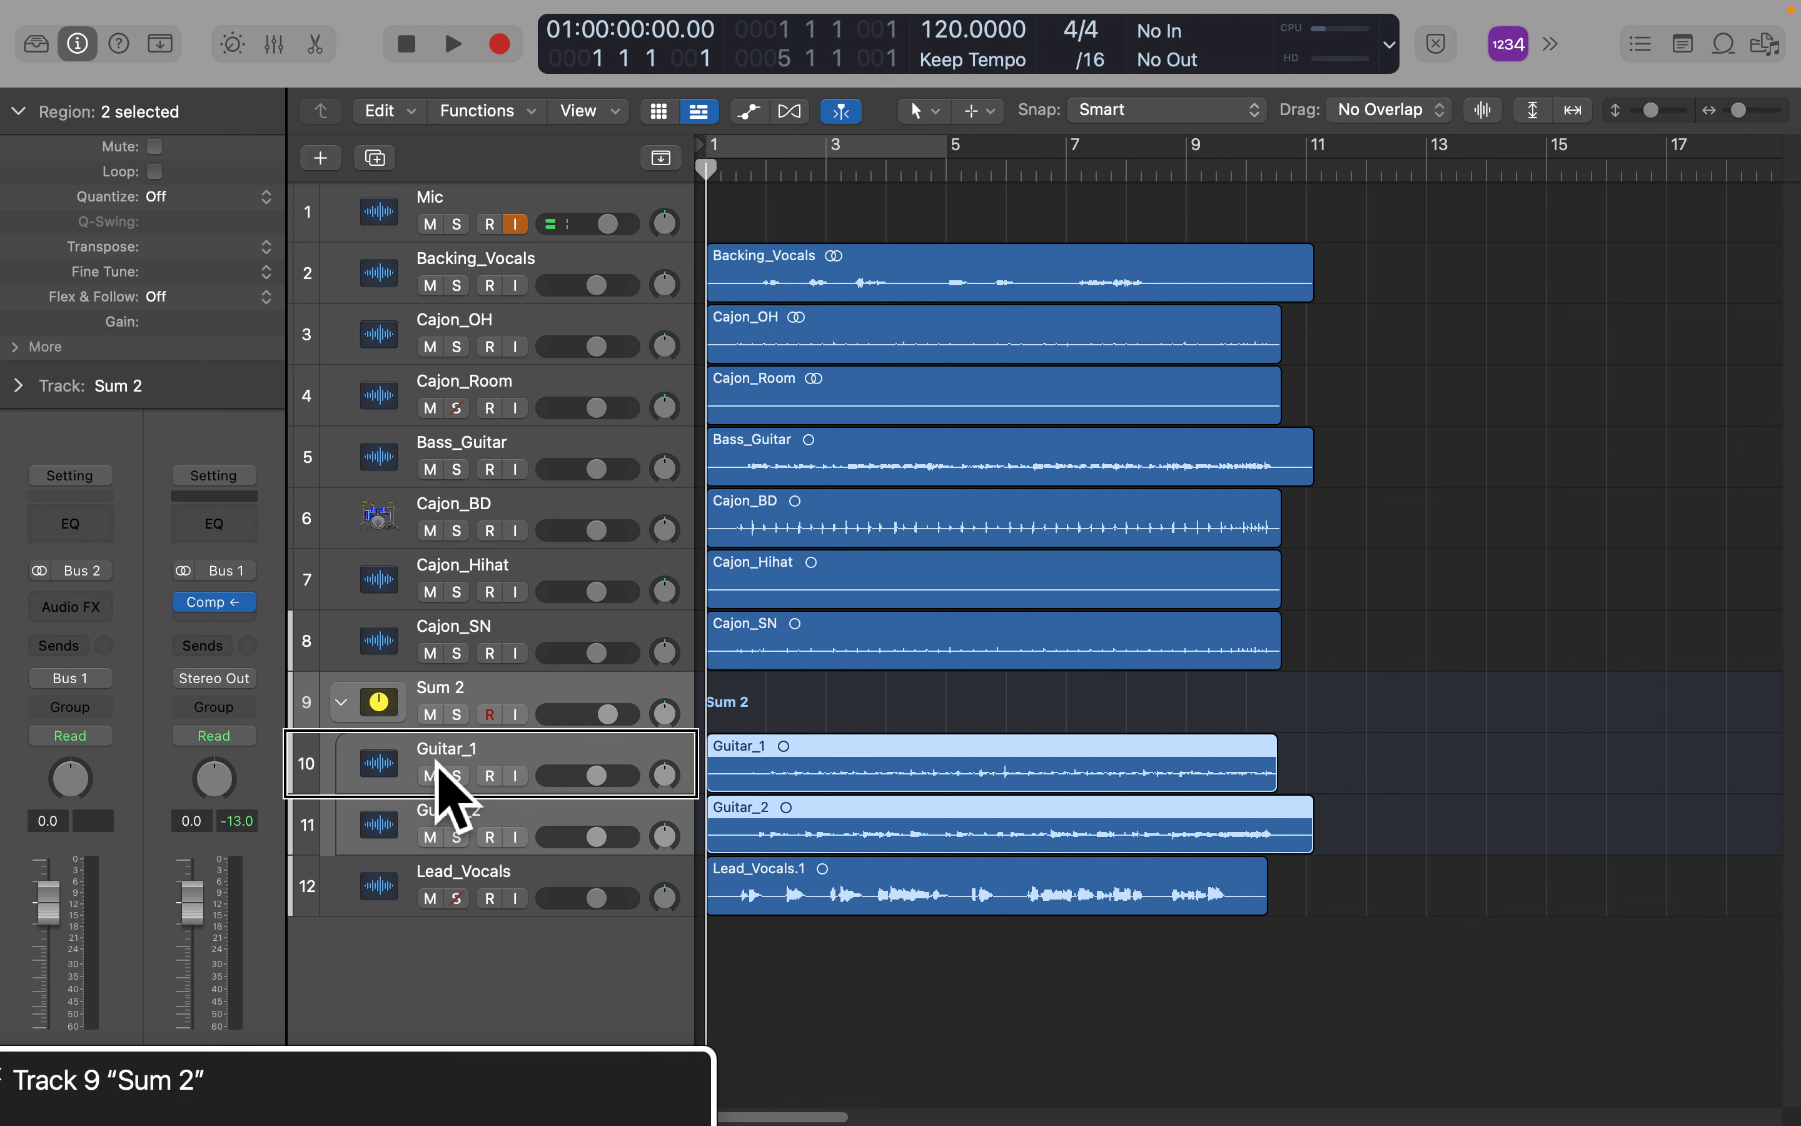
Collapse the new guitar summing stack and check it against Lead_Vocals and Cajon_SN, ending on the stack.
{"action": "left_click", "coordinate": [435, 694]}
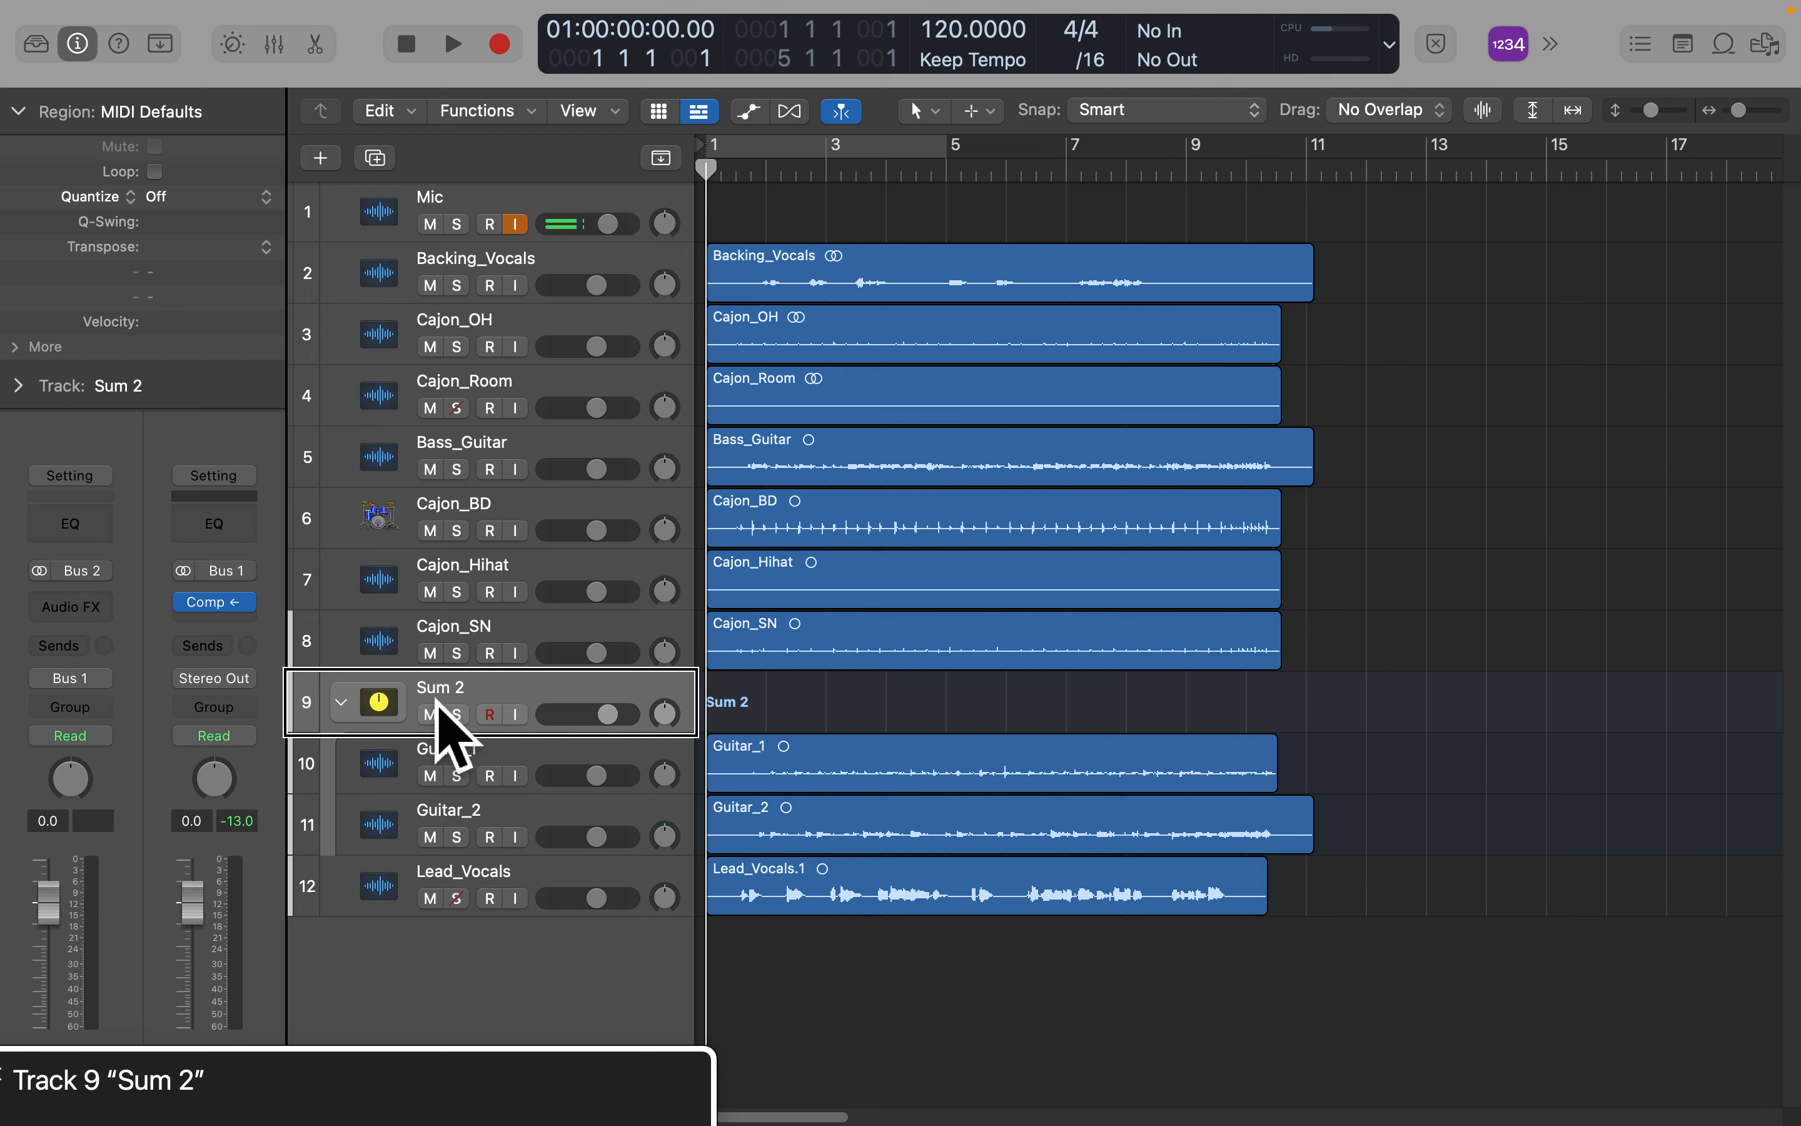
{"action": "key", "text": "ctrl+alt+backslash"}
{"action": "key", "text": "Down"}
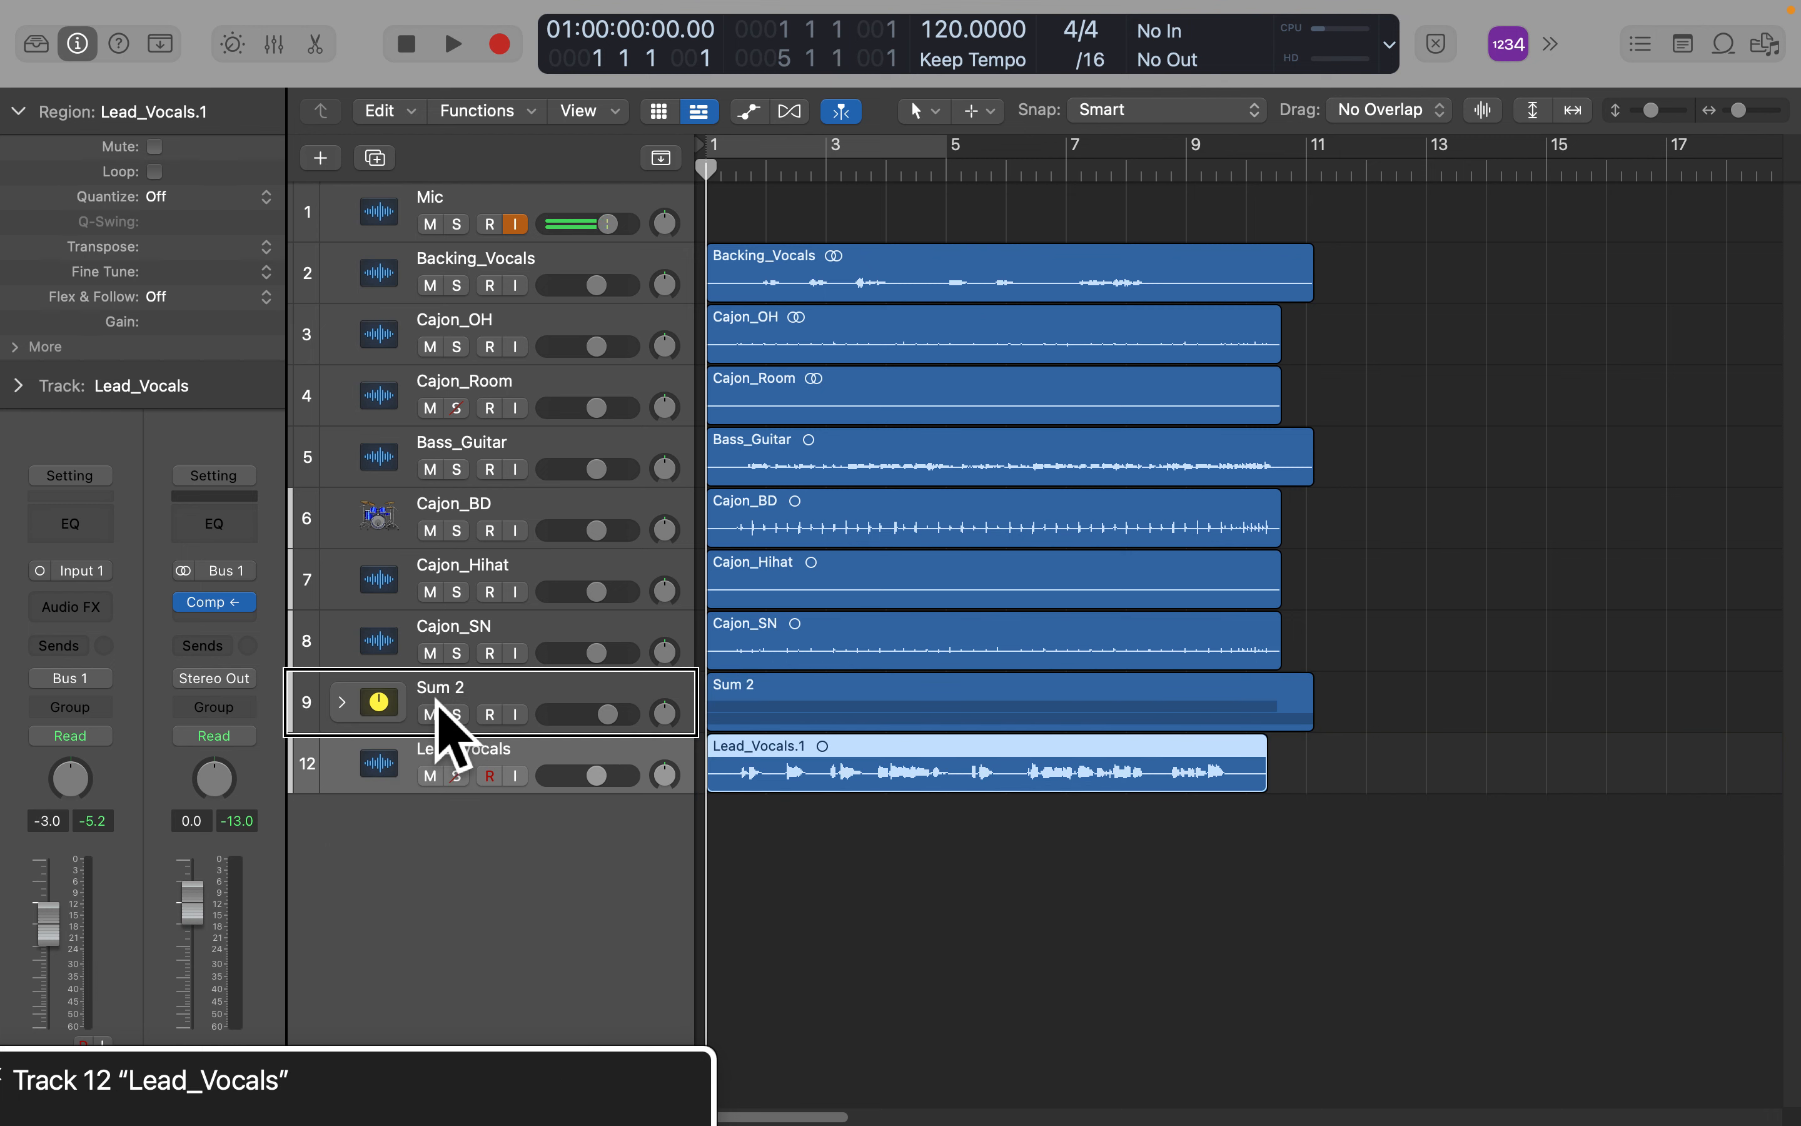
{"action": "key", "text": "Up"}
{"action": "key", "text": "Up"}
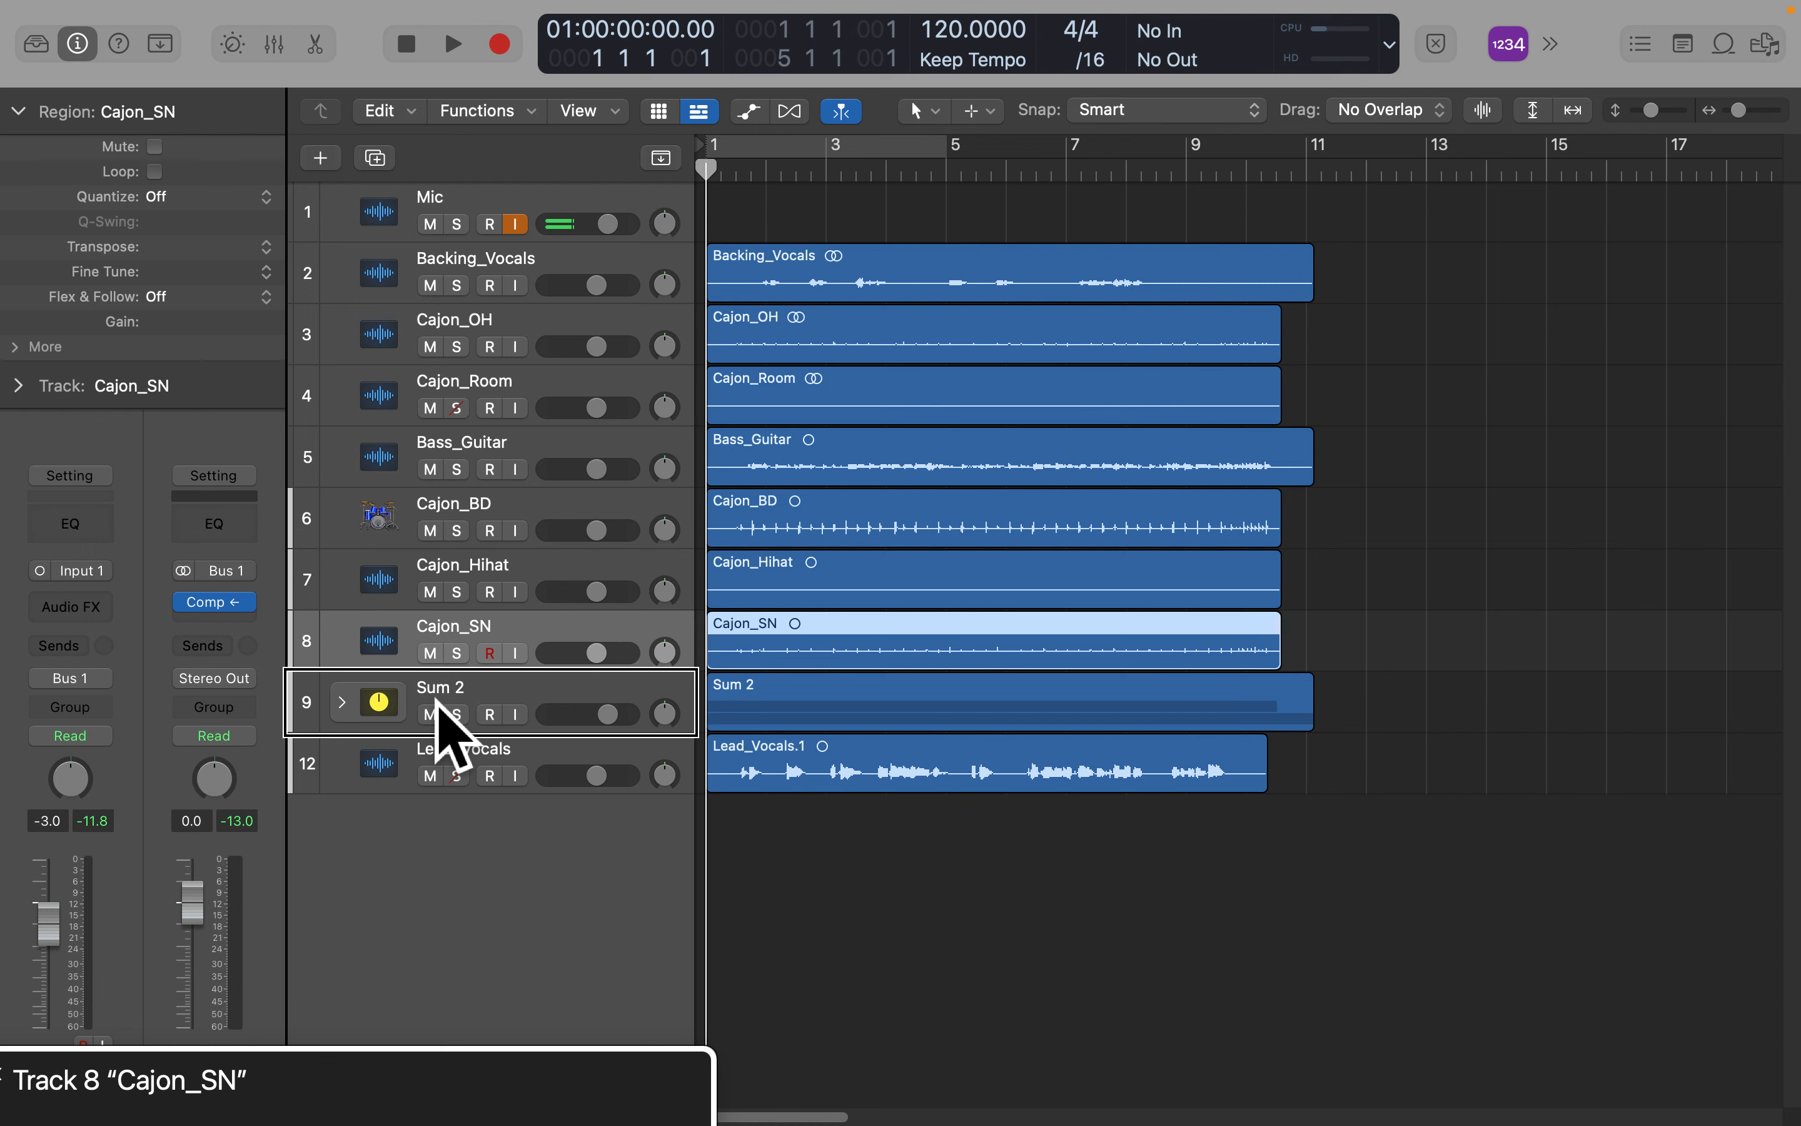
{"action": "key", "text": "Down"}
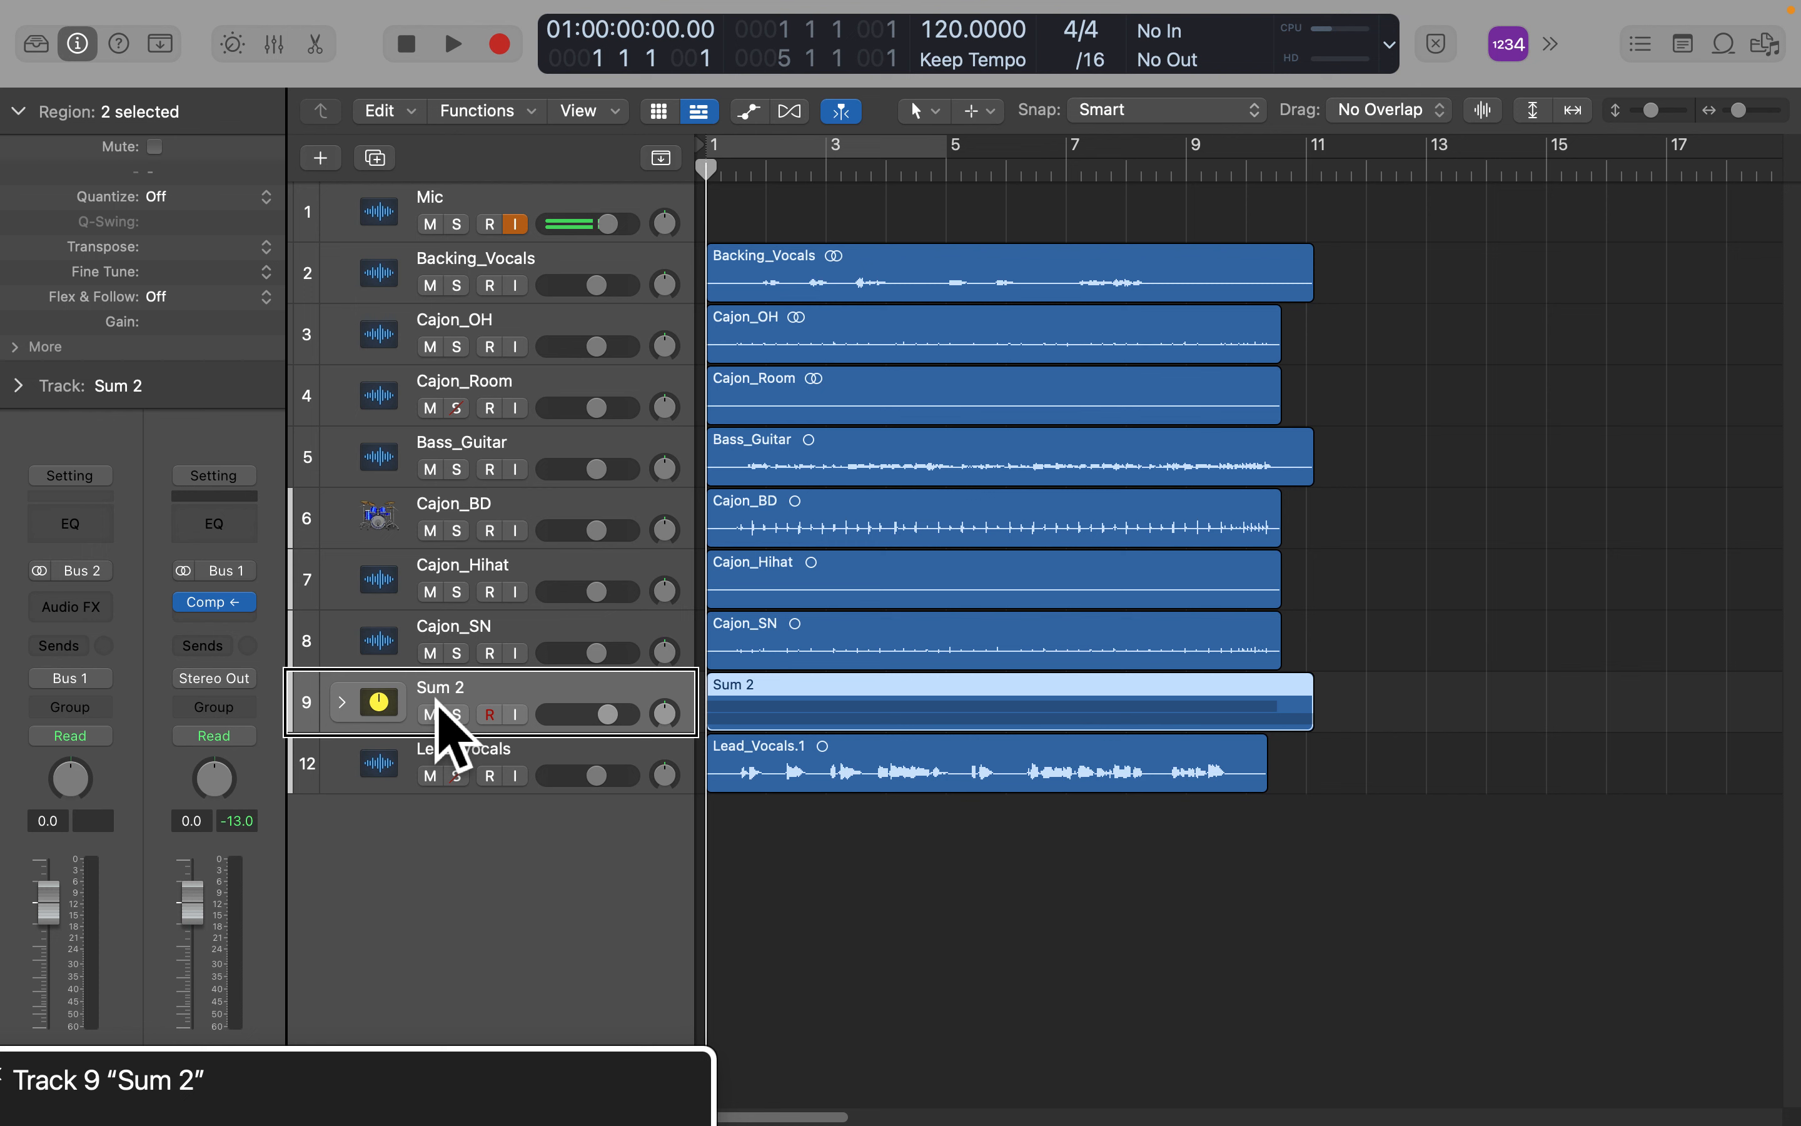
Rename the collapsed summing stack as Guitar.
{"action": "double_click", "coordinate": [436, 692]}
{"action": "key", "text": "BackSpace"}
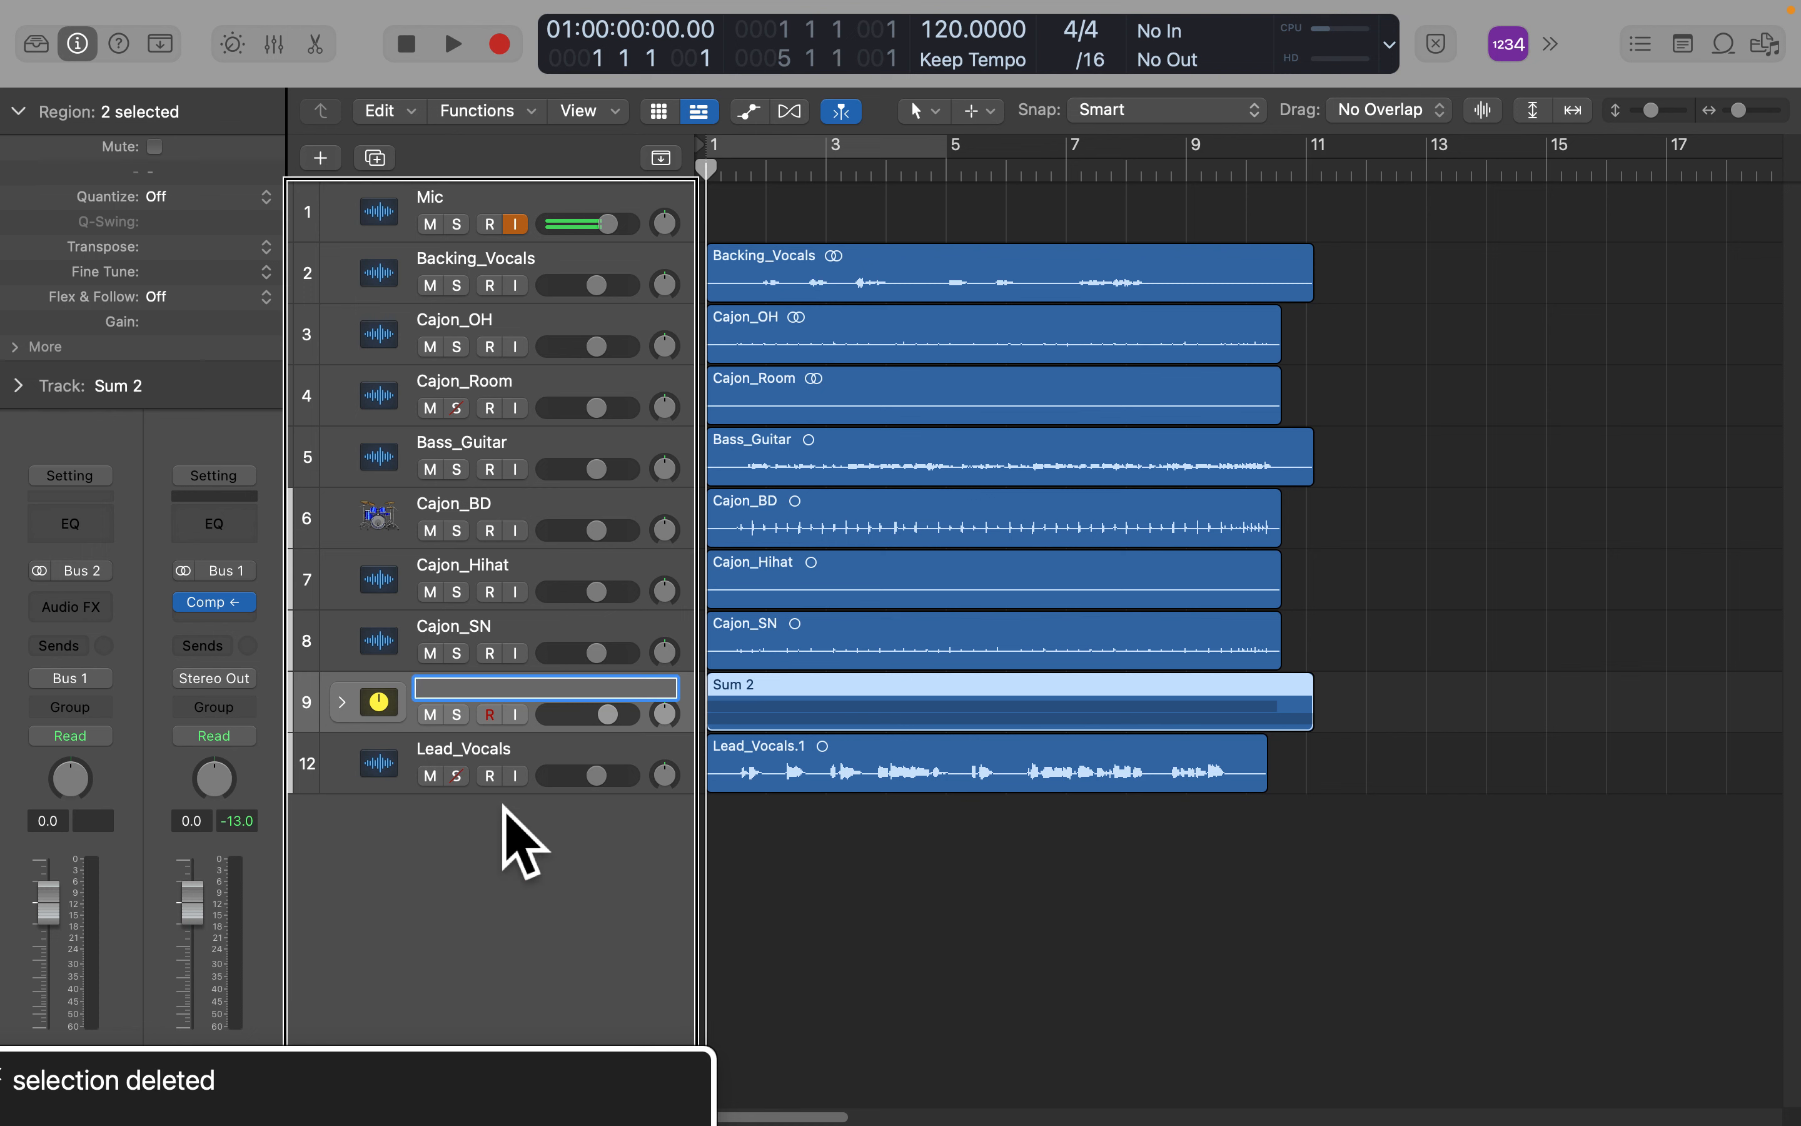
{"action": "type", "text": "Guitar"}
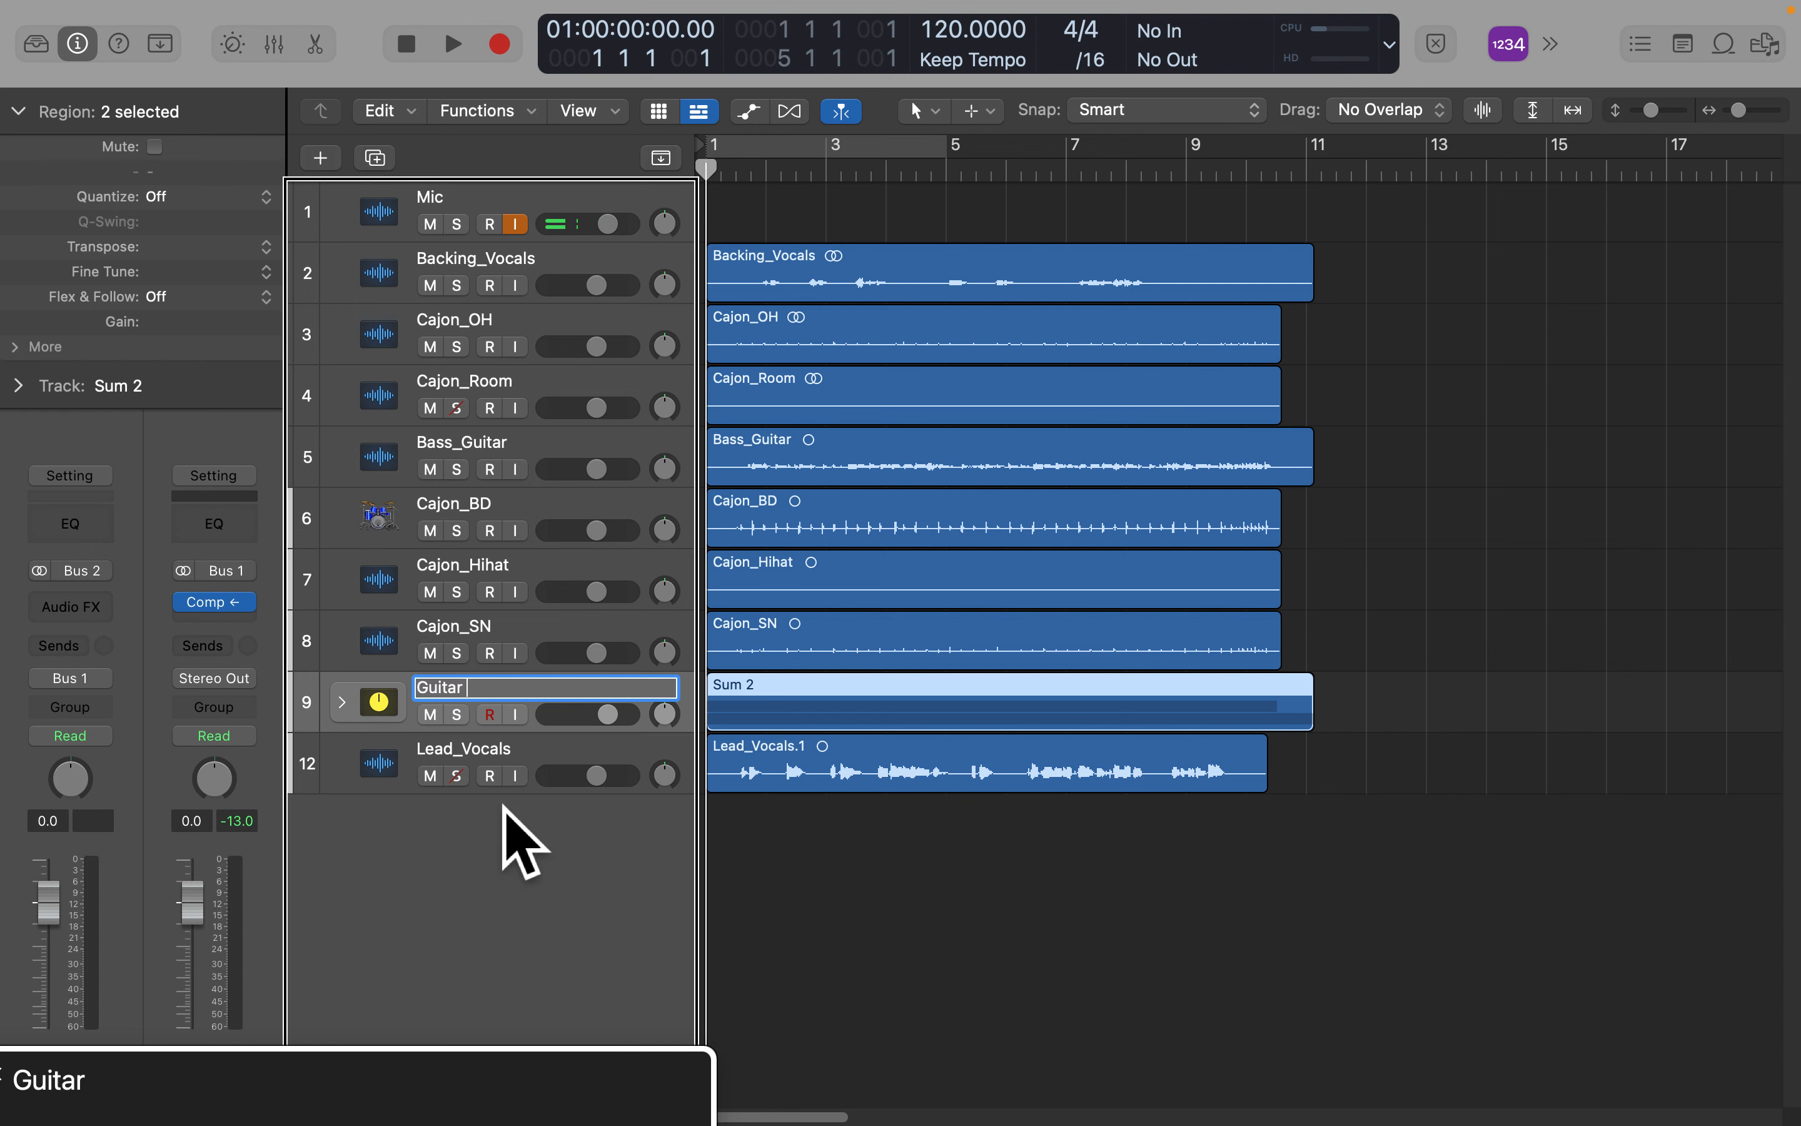
{"action": "key", "text": "Return"}
Play the song briefly with the Guitar stack soloed, switch its solo off and stop playback, staying on the stack.
{"action": "key", "text": "s"}
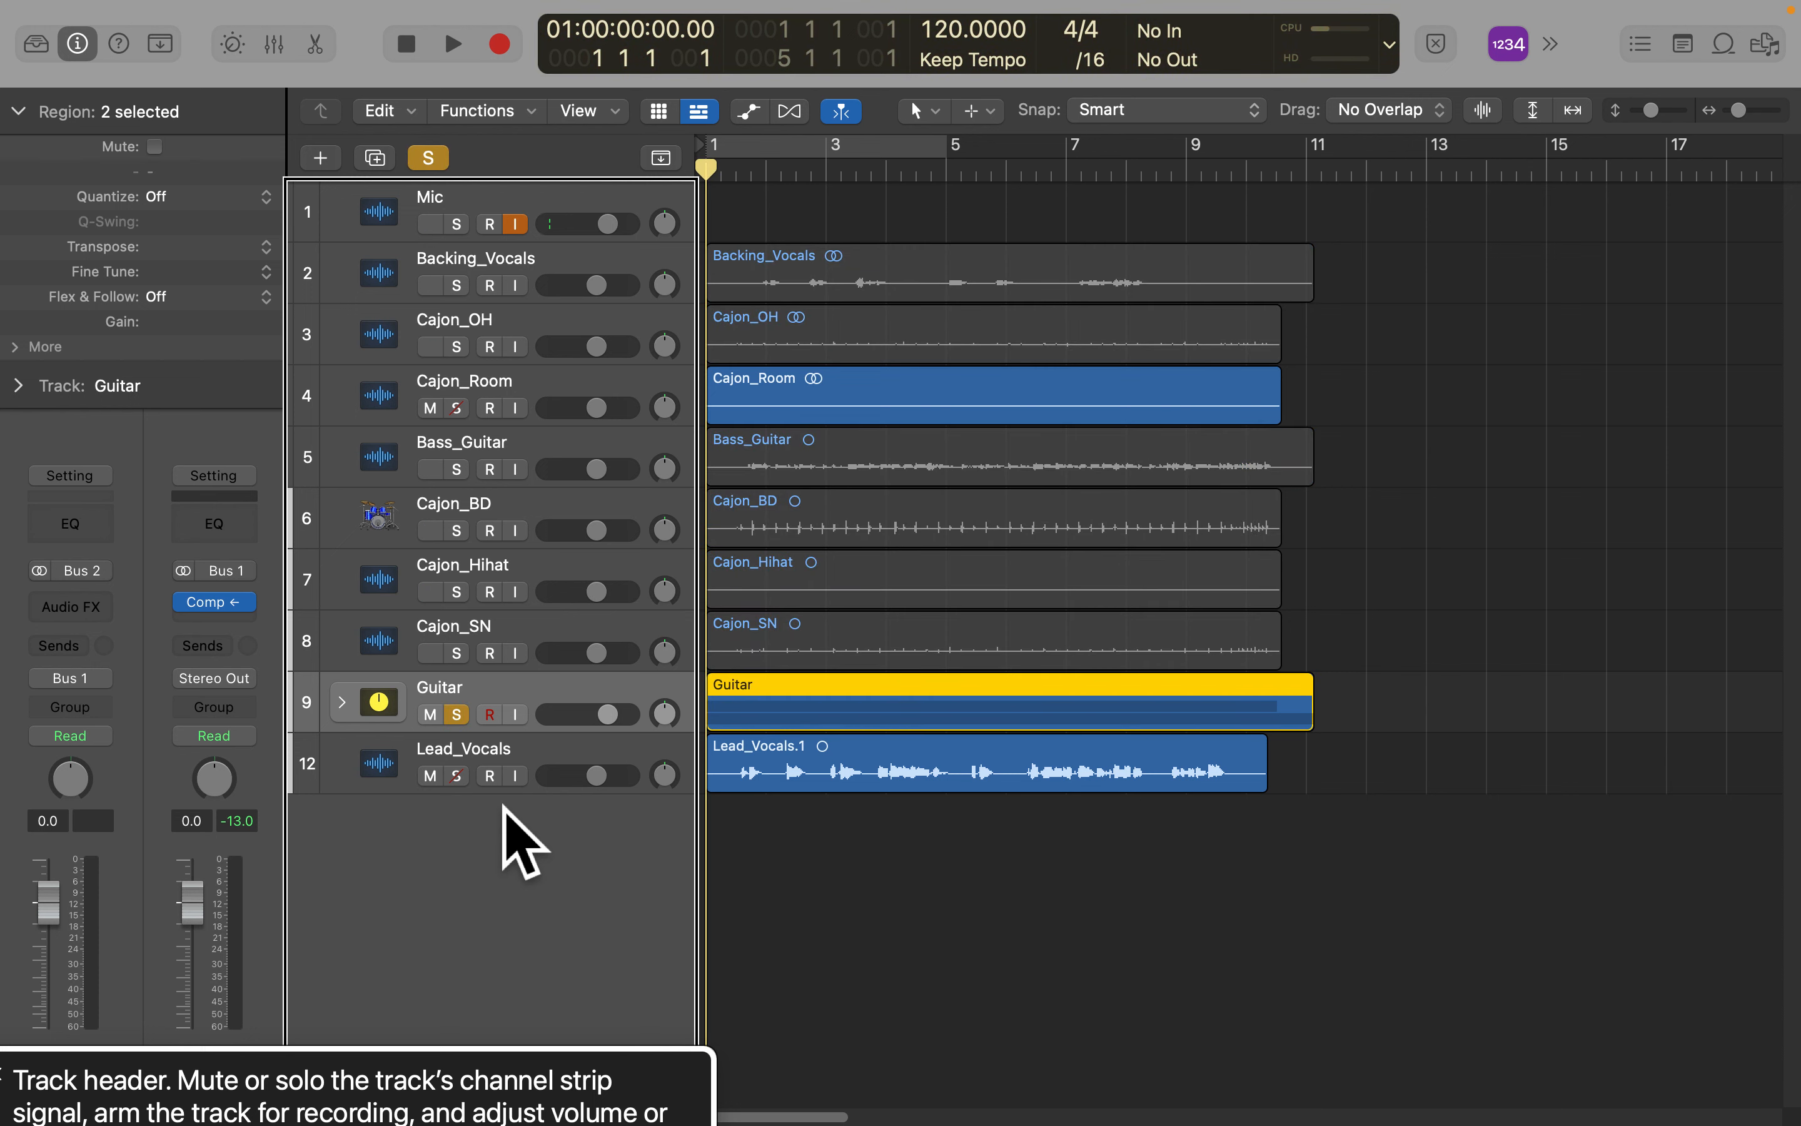
{"action": "key", "text": "space"}
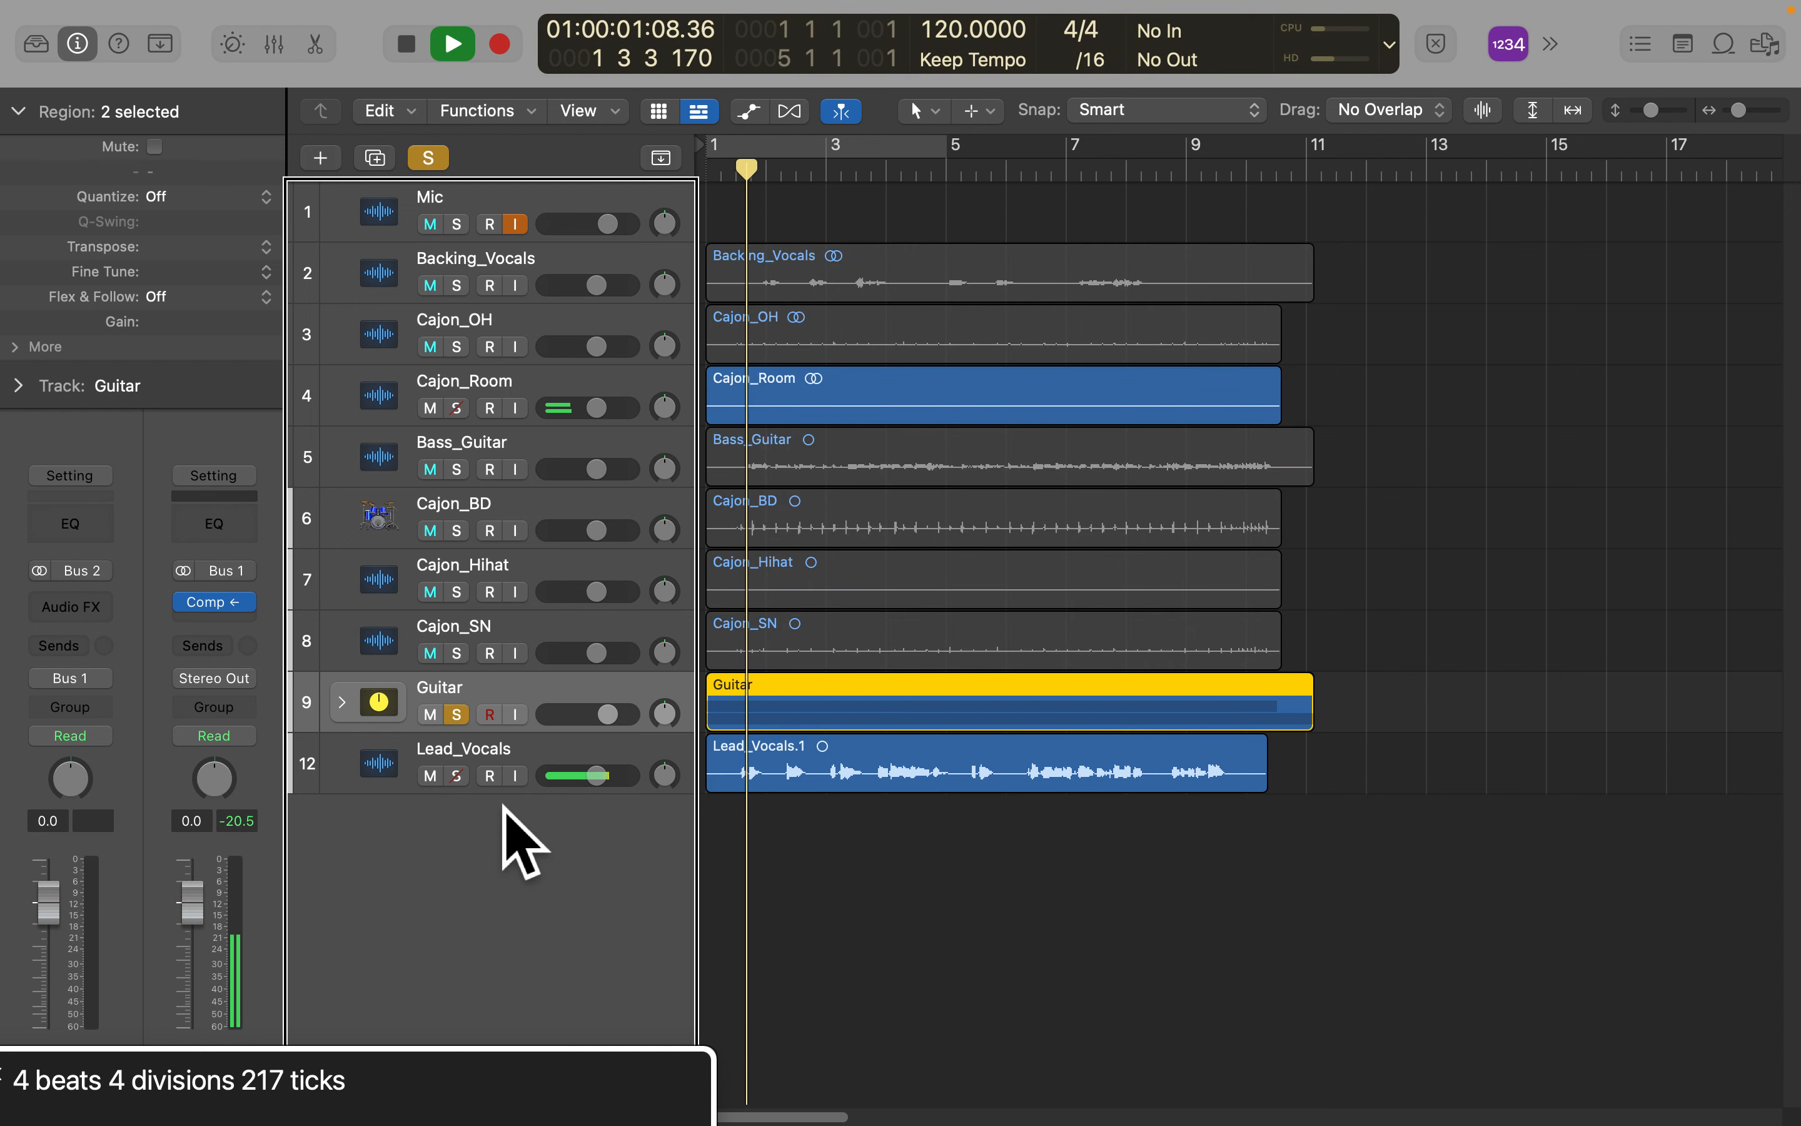
{"action": "key", "text": "s"}
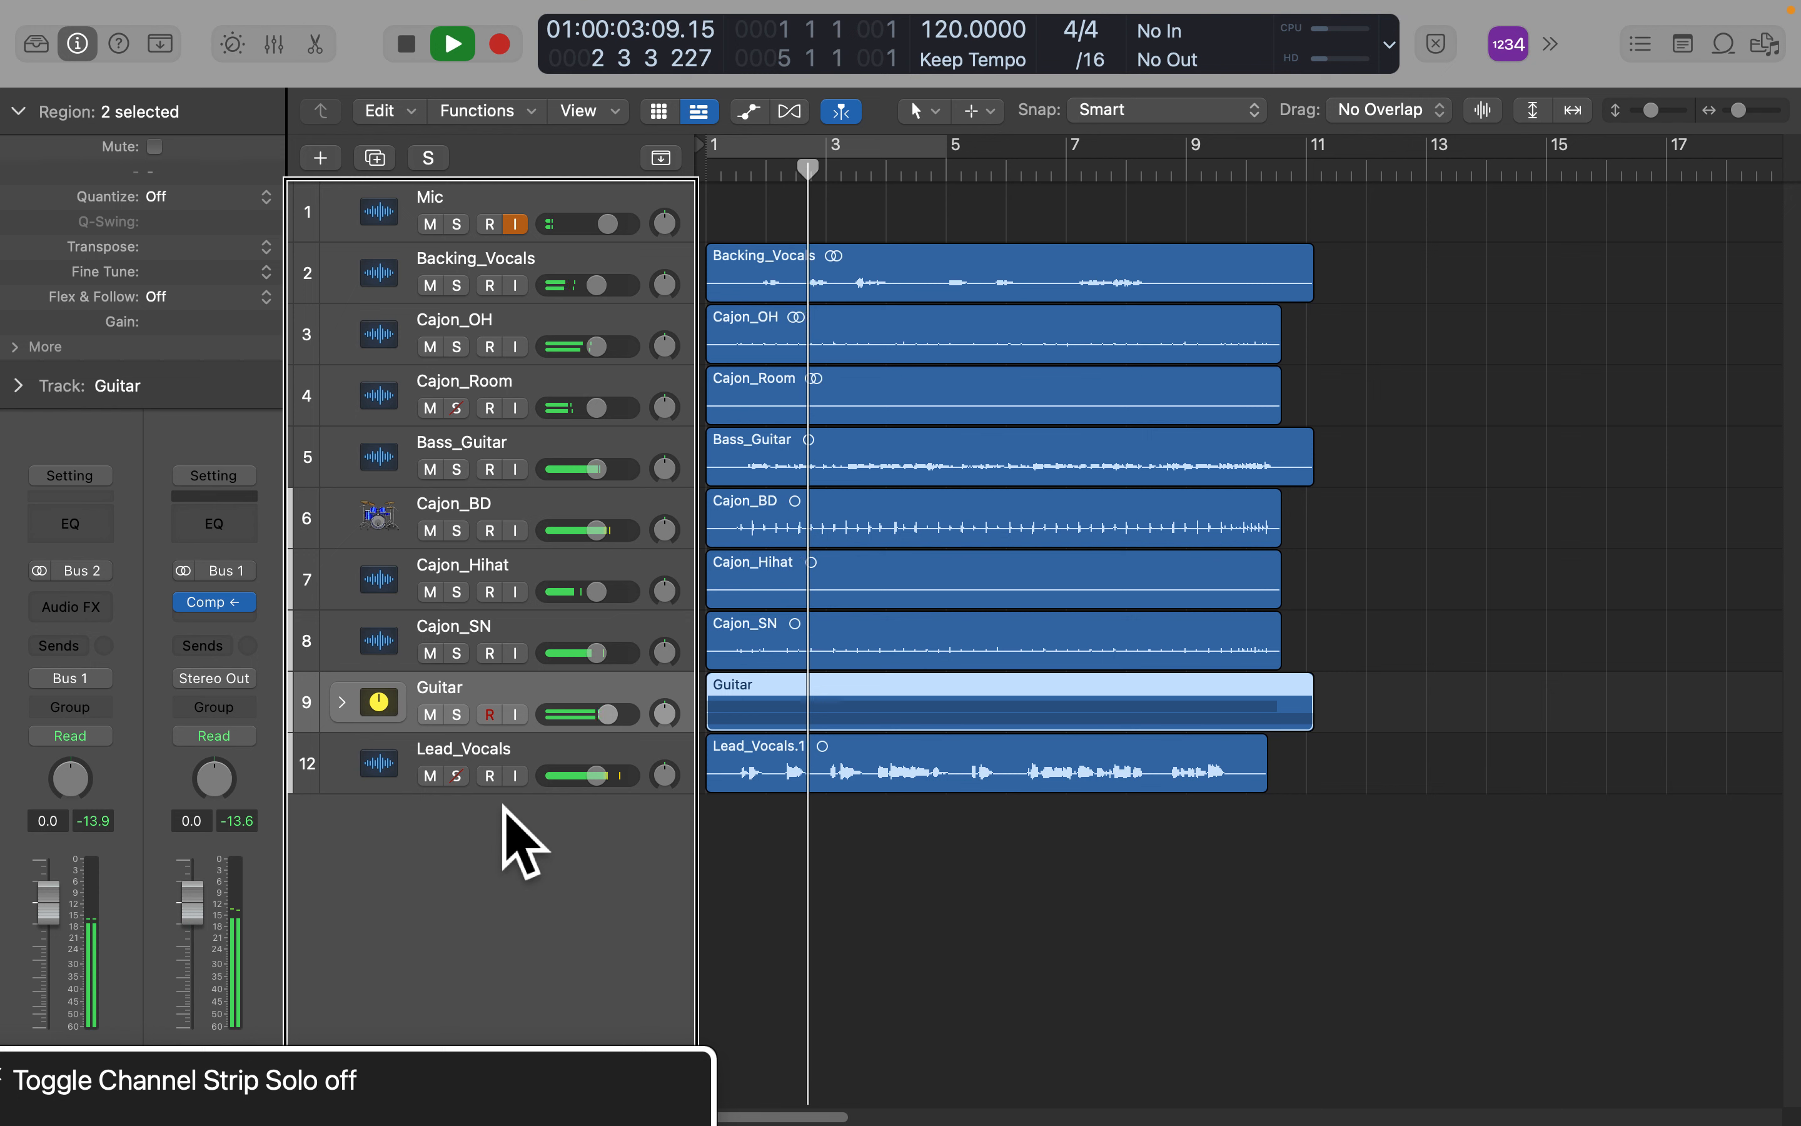
{"action": "key", "text": "space"}
{"action": "key", "text": "Up"}
{"action": "key", "text": "Down"}
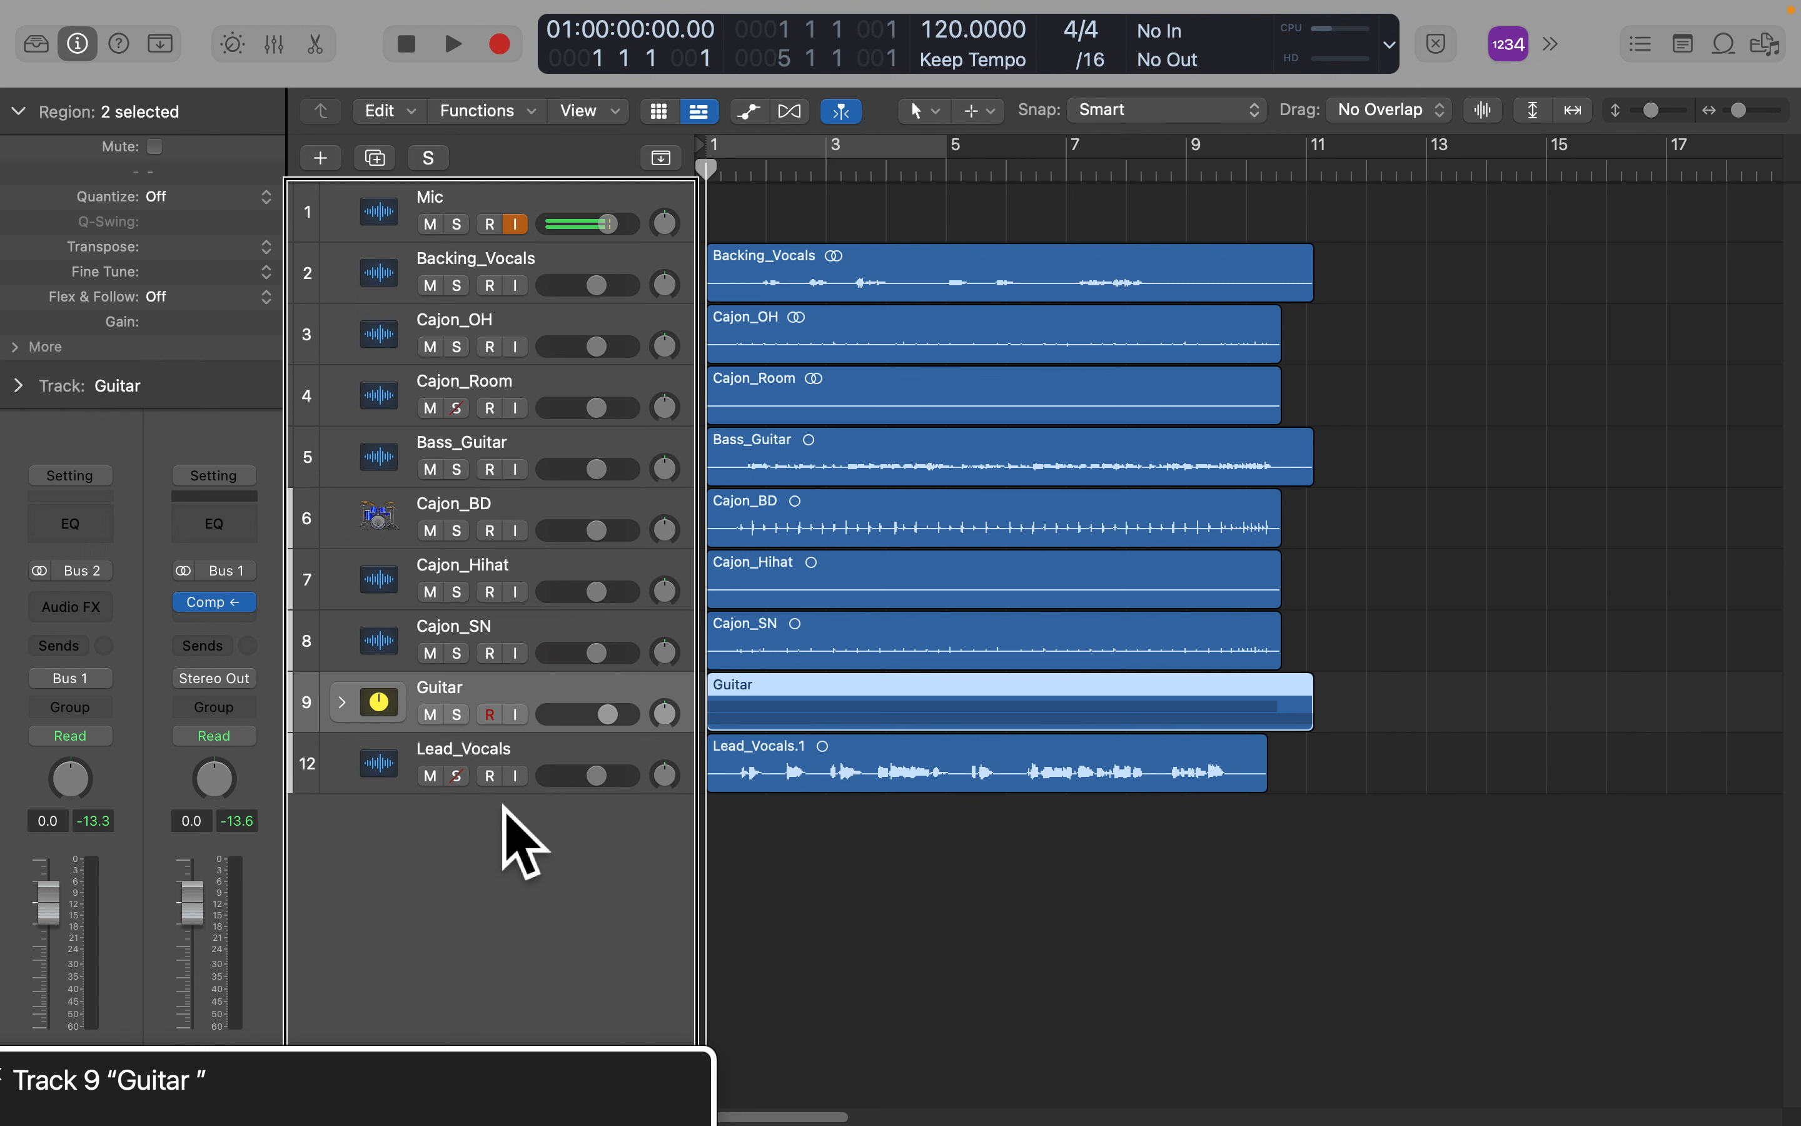
Rename the Guitar summing stack as Guitars.
{"action": "key", "text": "alt+shift+n"}
{"action": "key", "text": "BackSpace"}
{"action": "type", "text": "G"}
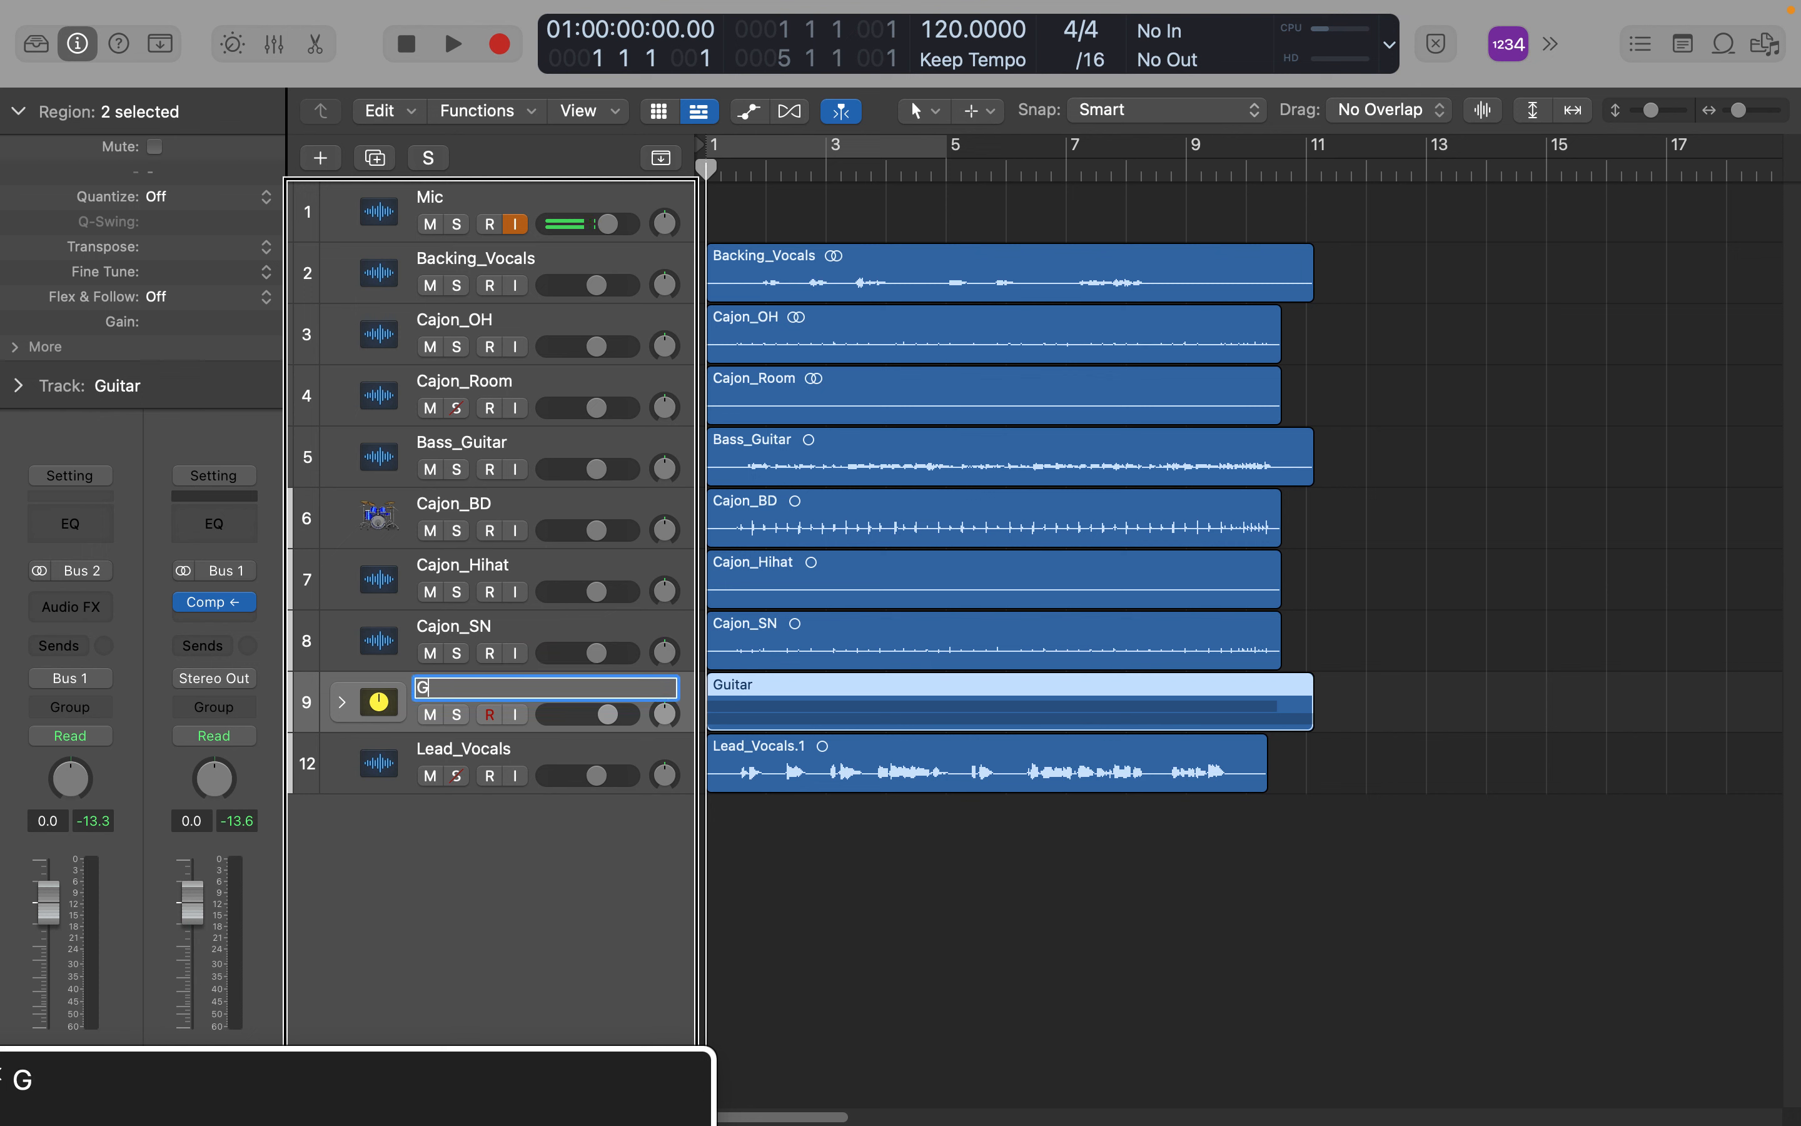
{"action": "type", "text": "uitars"}
{"action": "key", "text": "Return"}
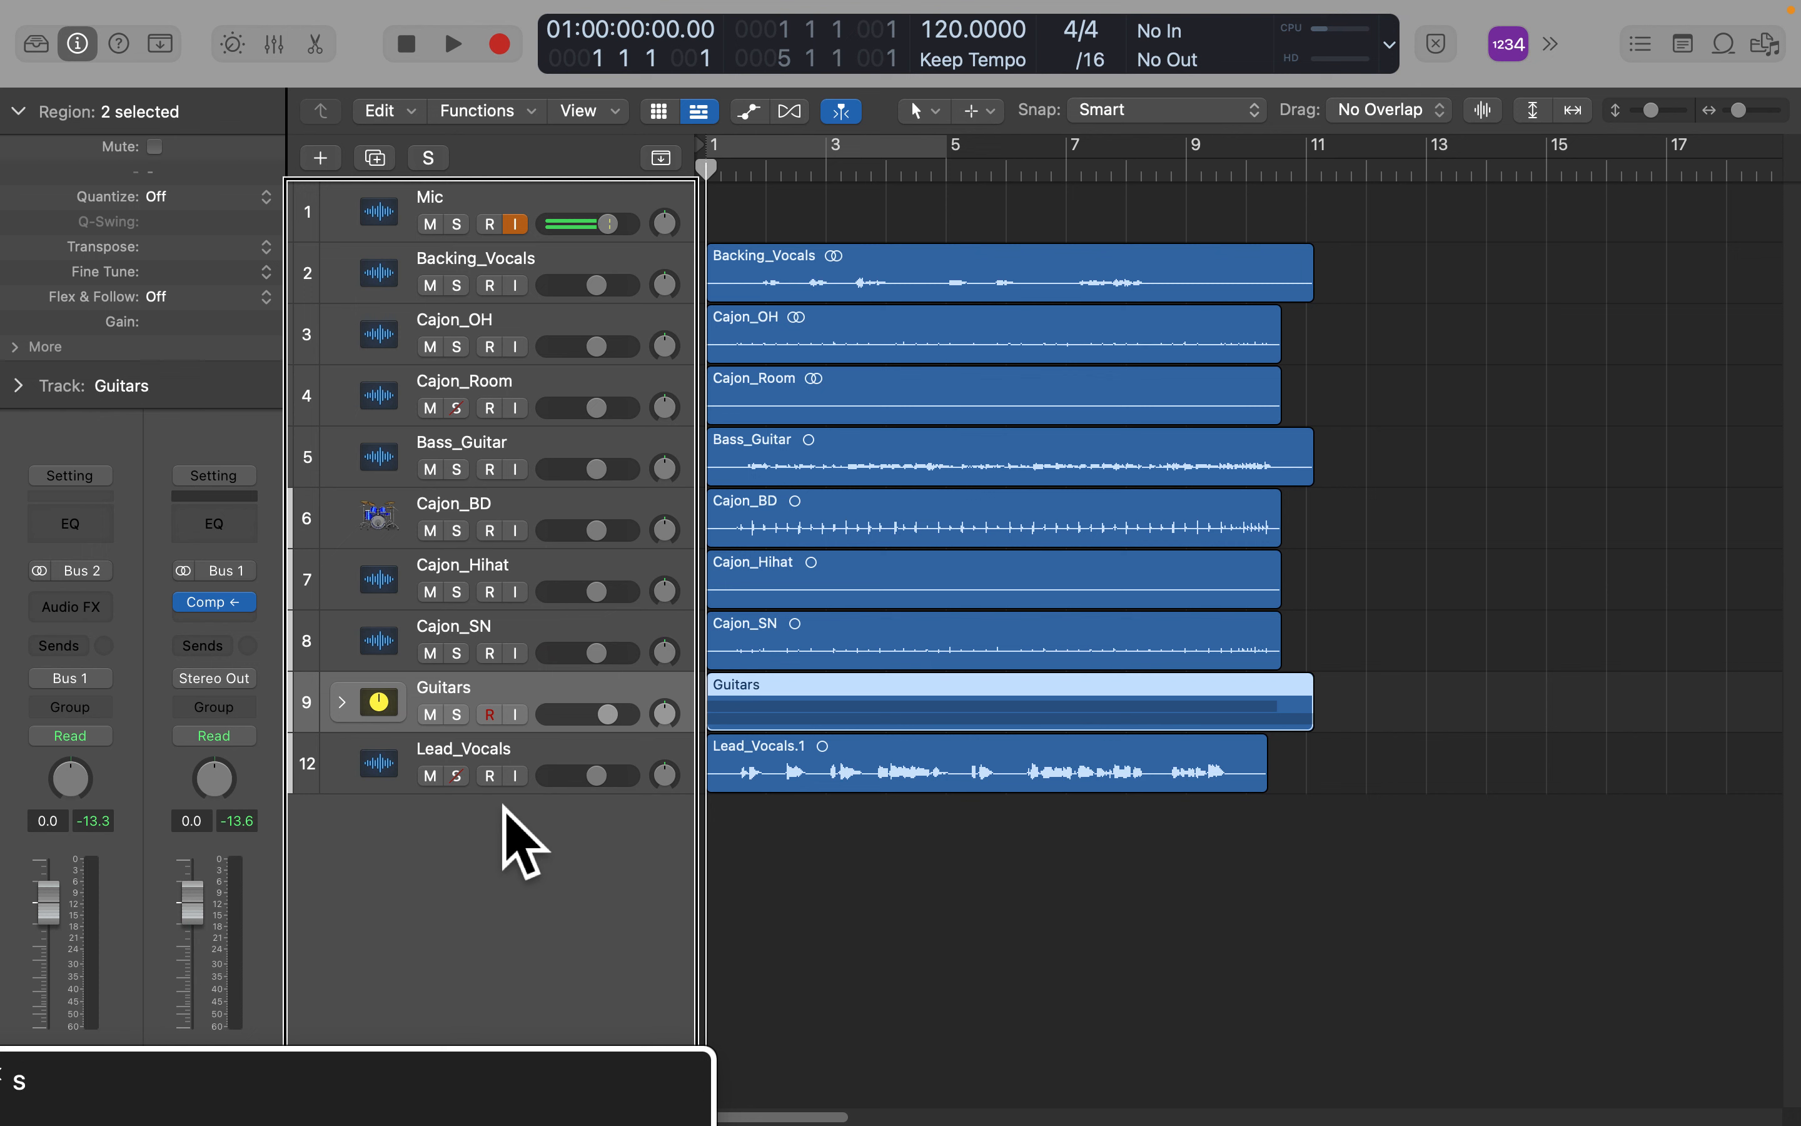
Examine the tracks around the Guitars stack, from Lead_Vocals up through the cajon tracks to Bass_Guitar.
{"action": "key", "text": "Down"}
{"action": "key", "text": "Up"}
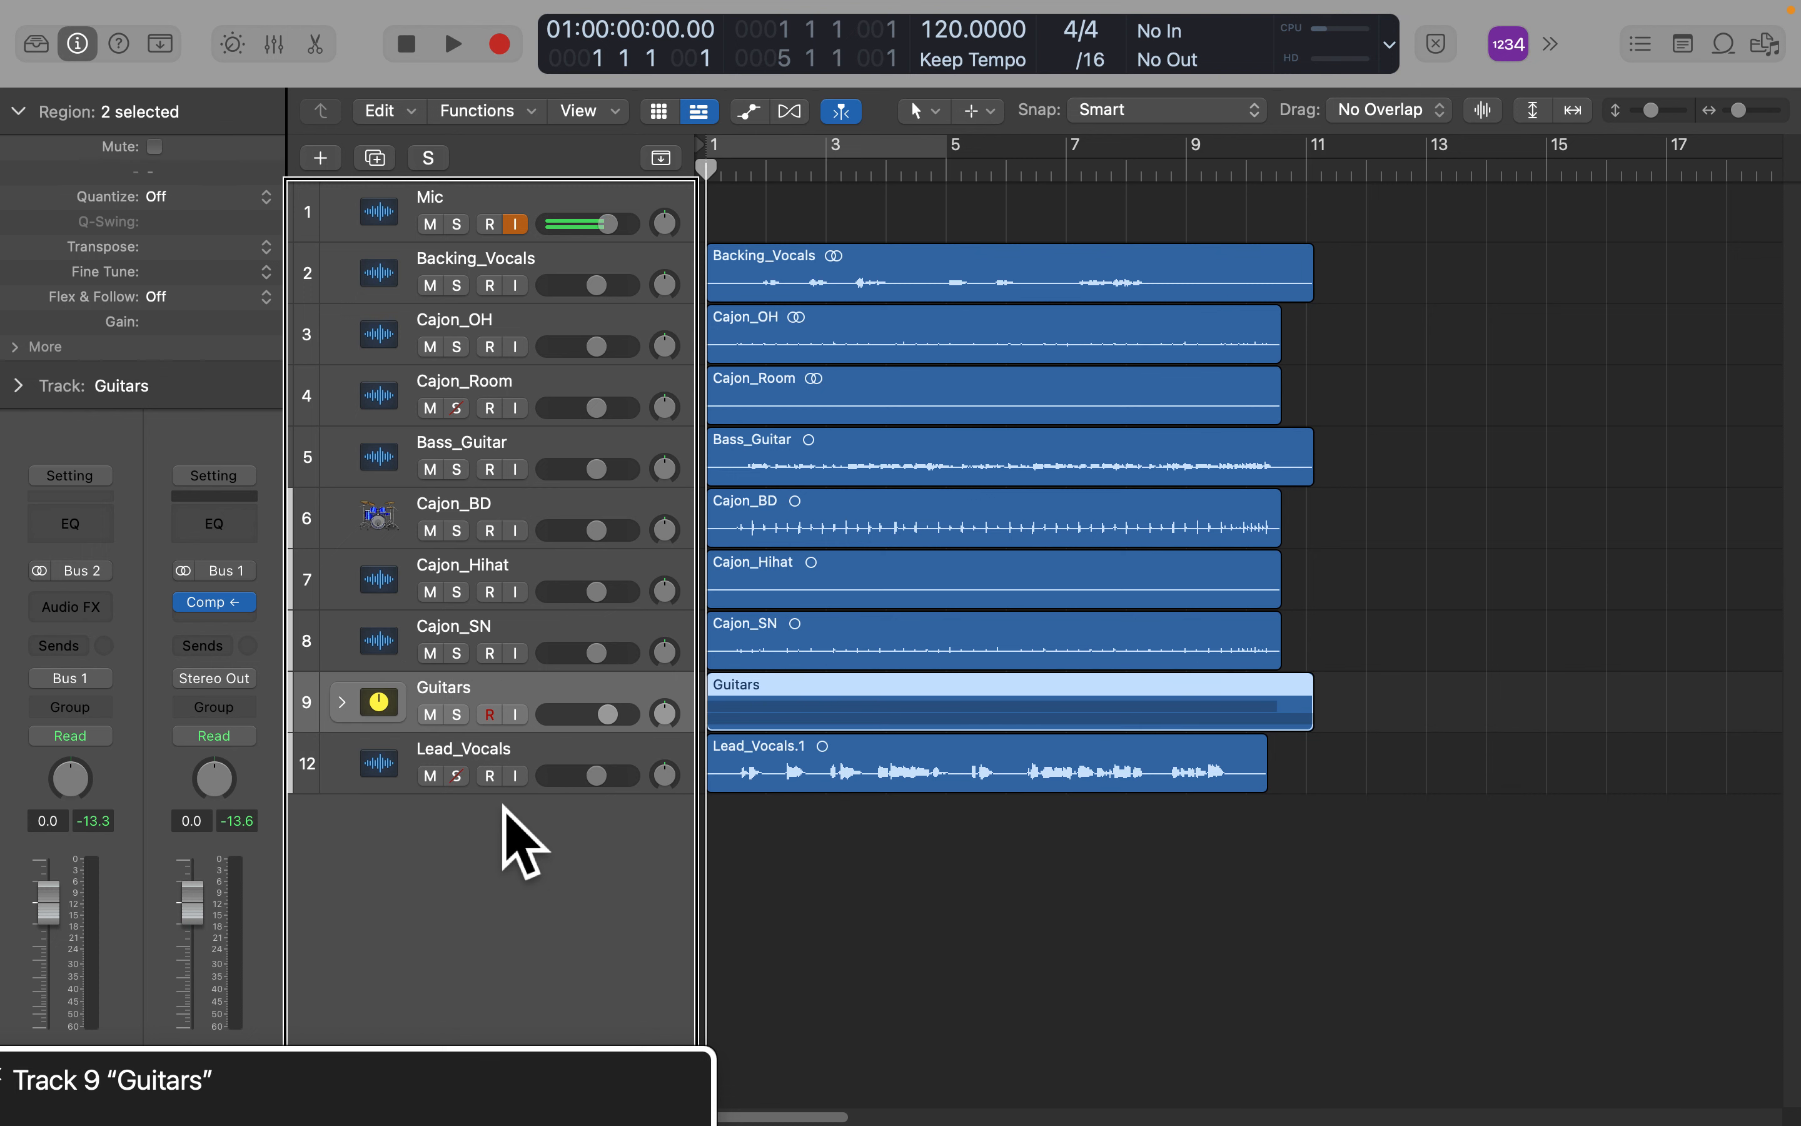
{"action": "key", "text": "Down"}
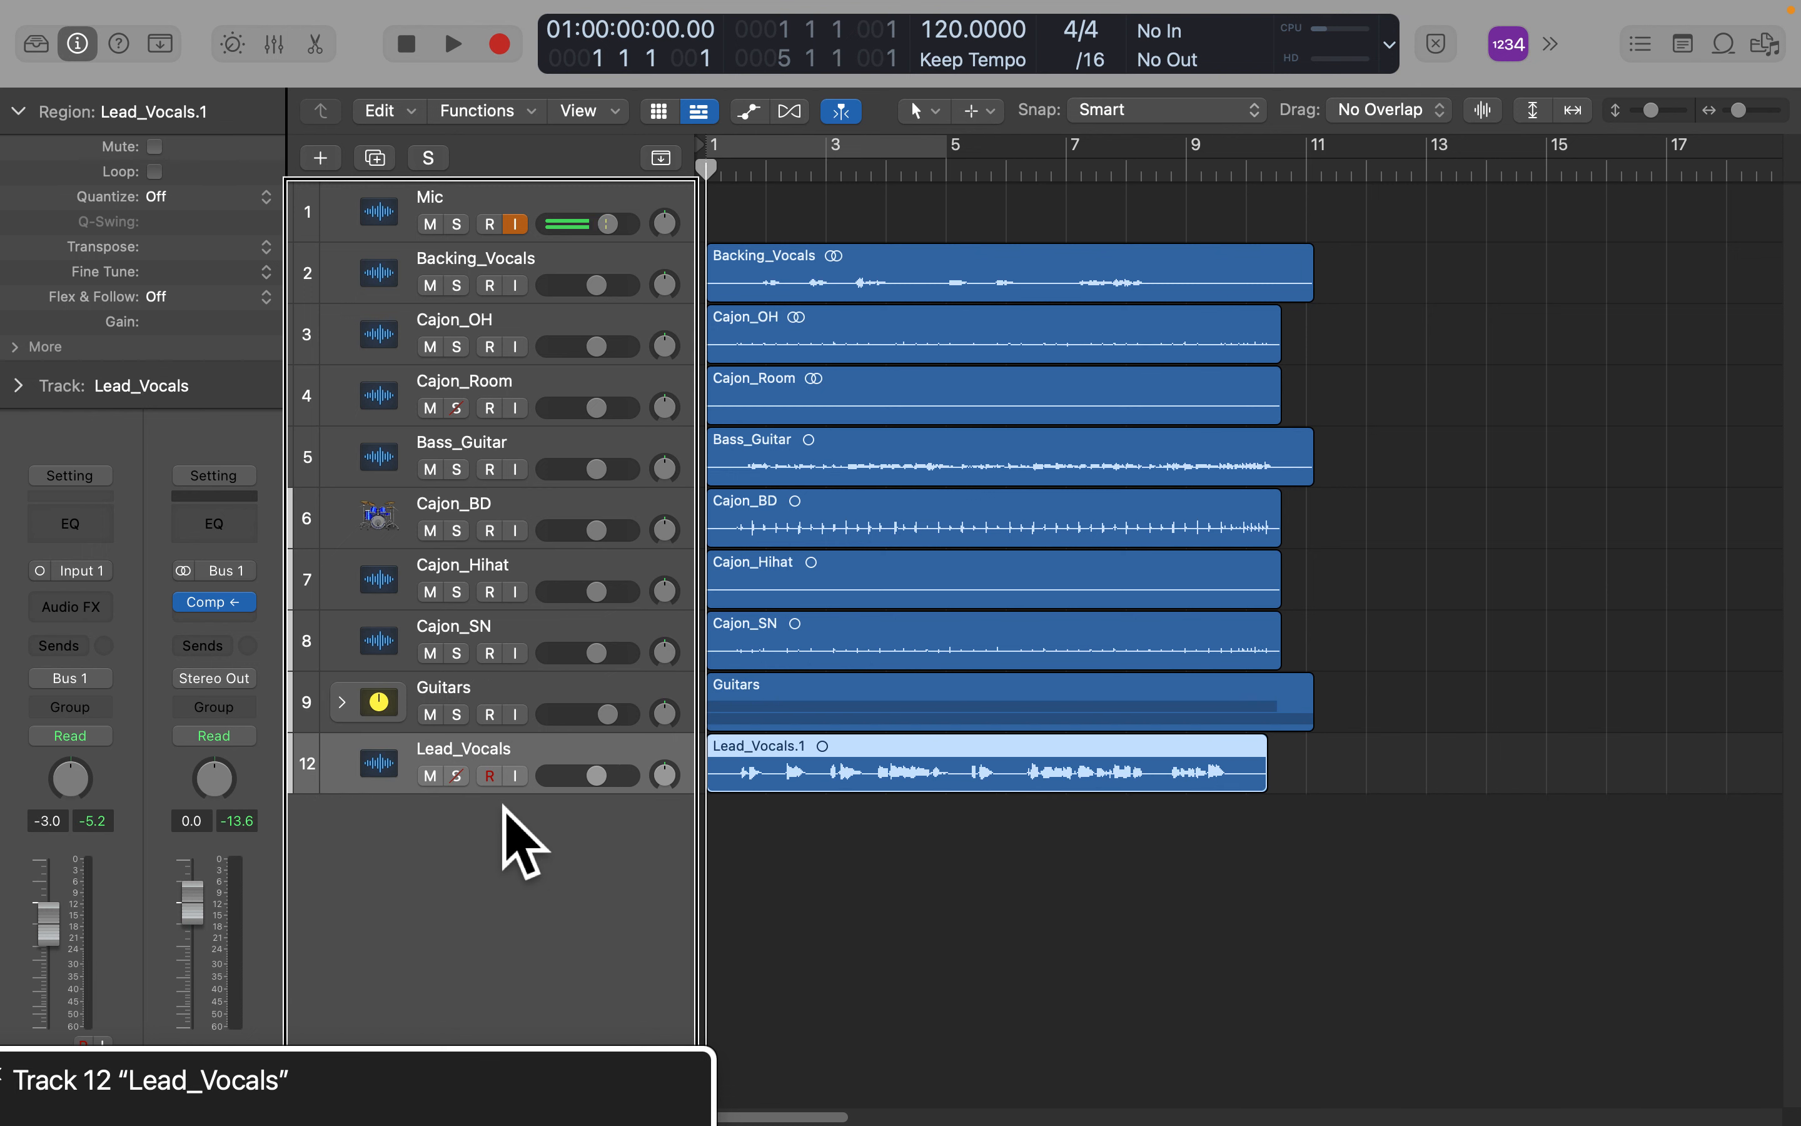
{"action": "key", "text": "Up"}
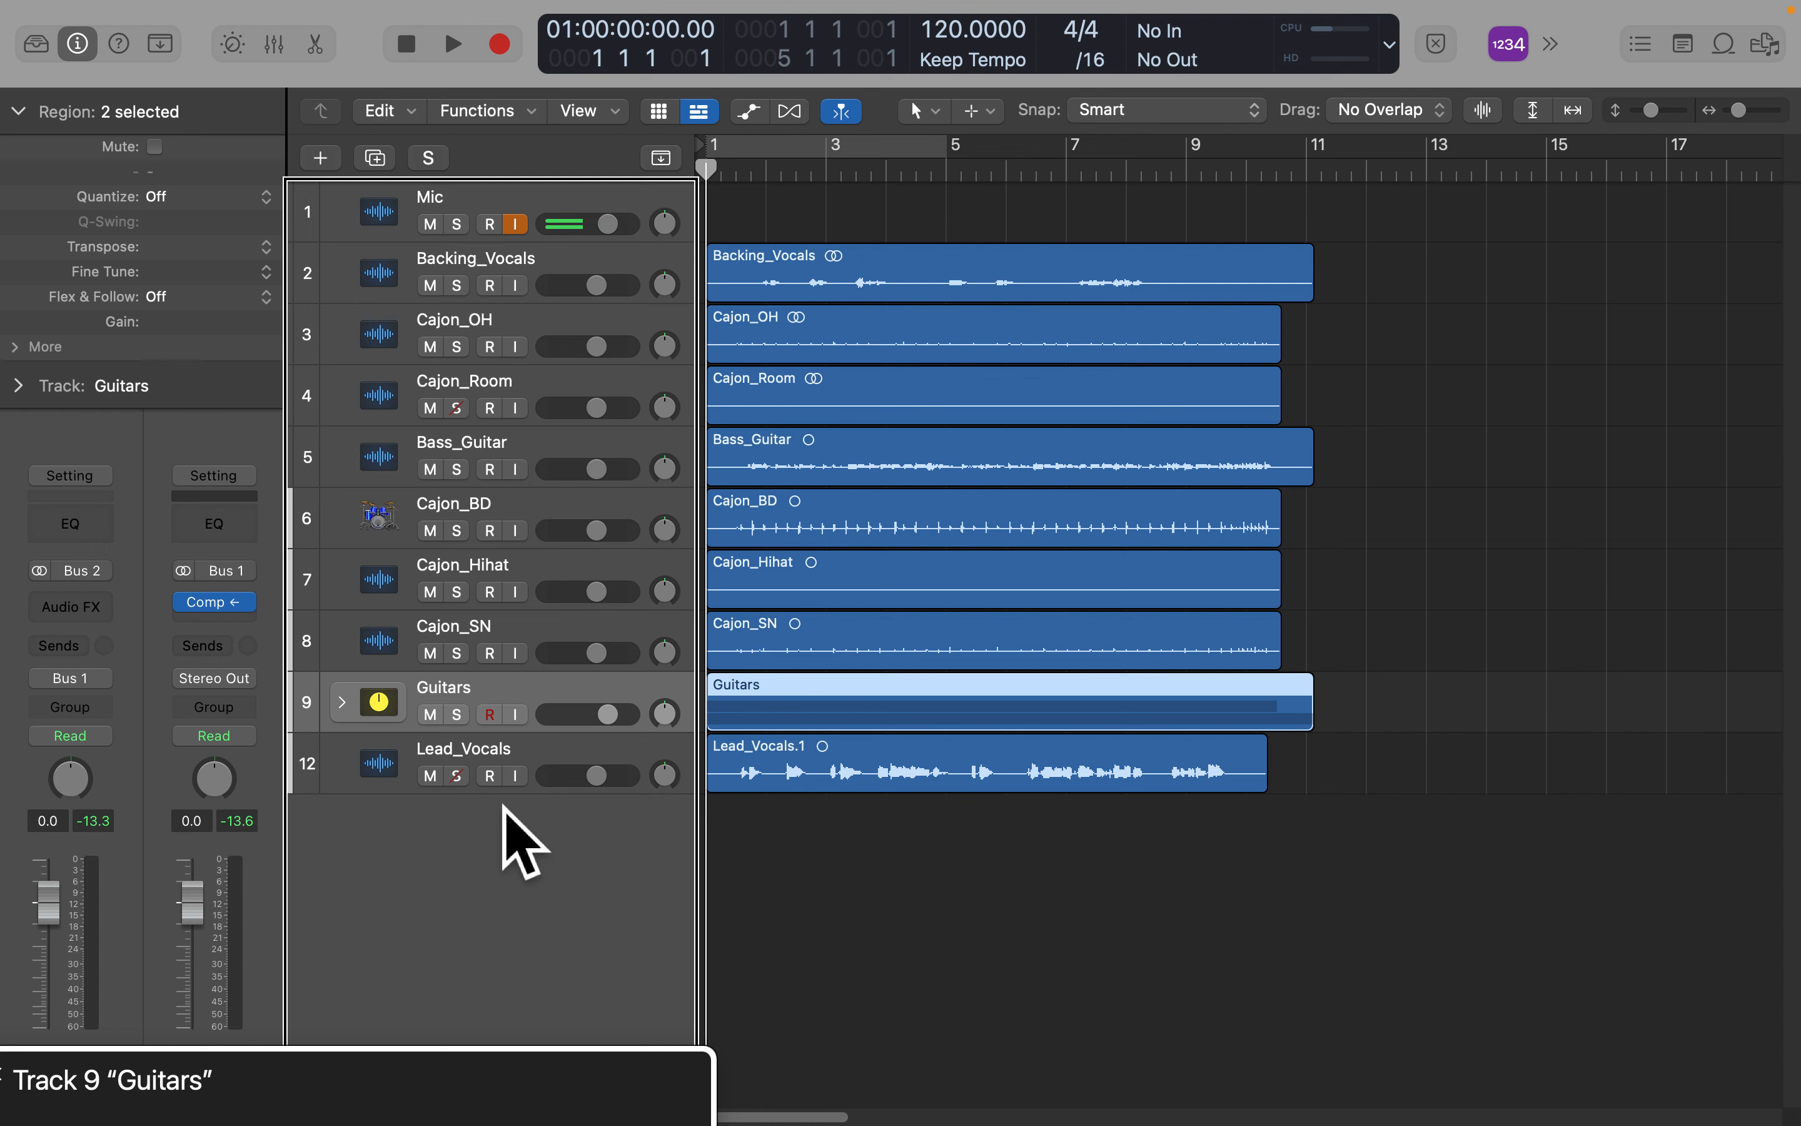
{"action": "key", "text": "Up"}
{"action": "key", "text": "Up"}
{"action": "key", "text": "Up"}
{"action": "key", "text": "Up"}
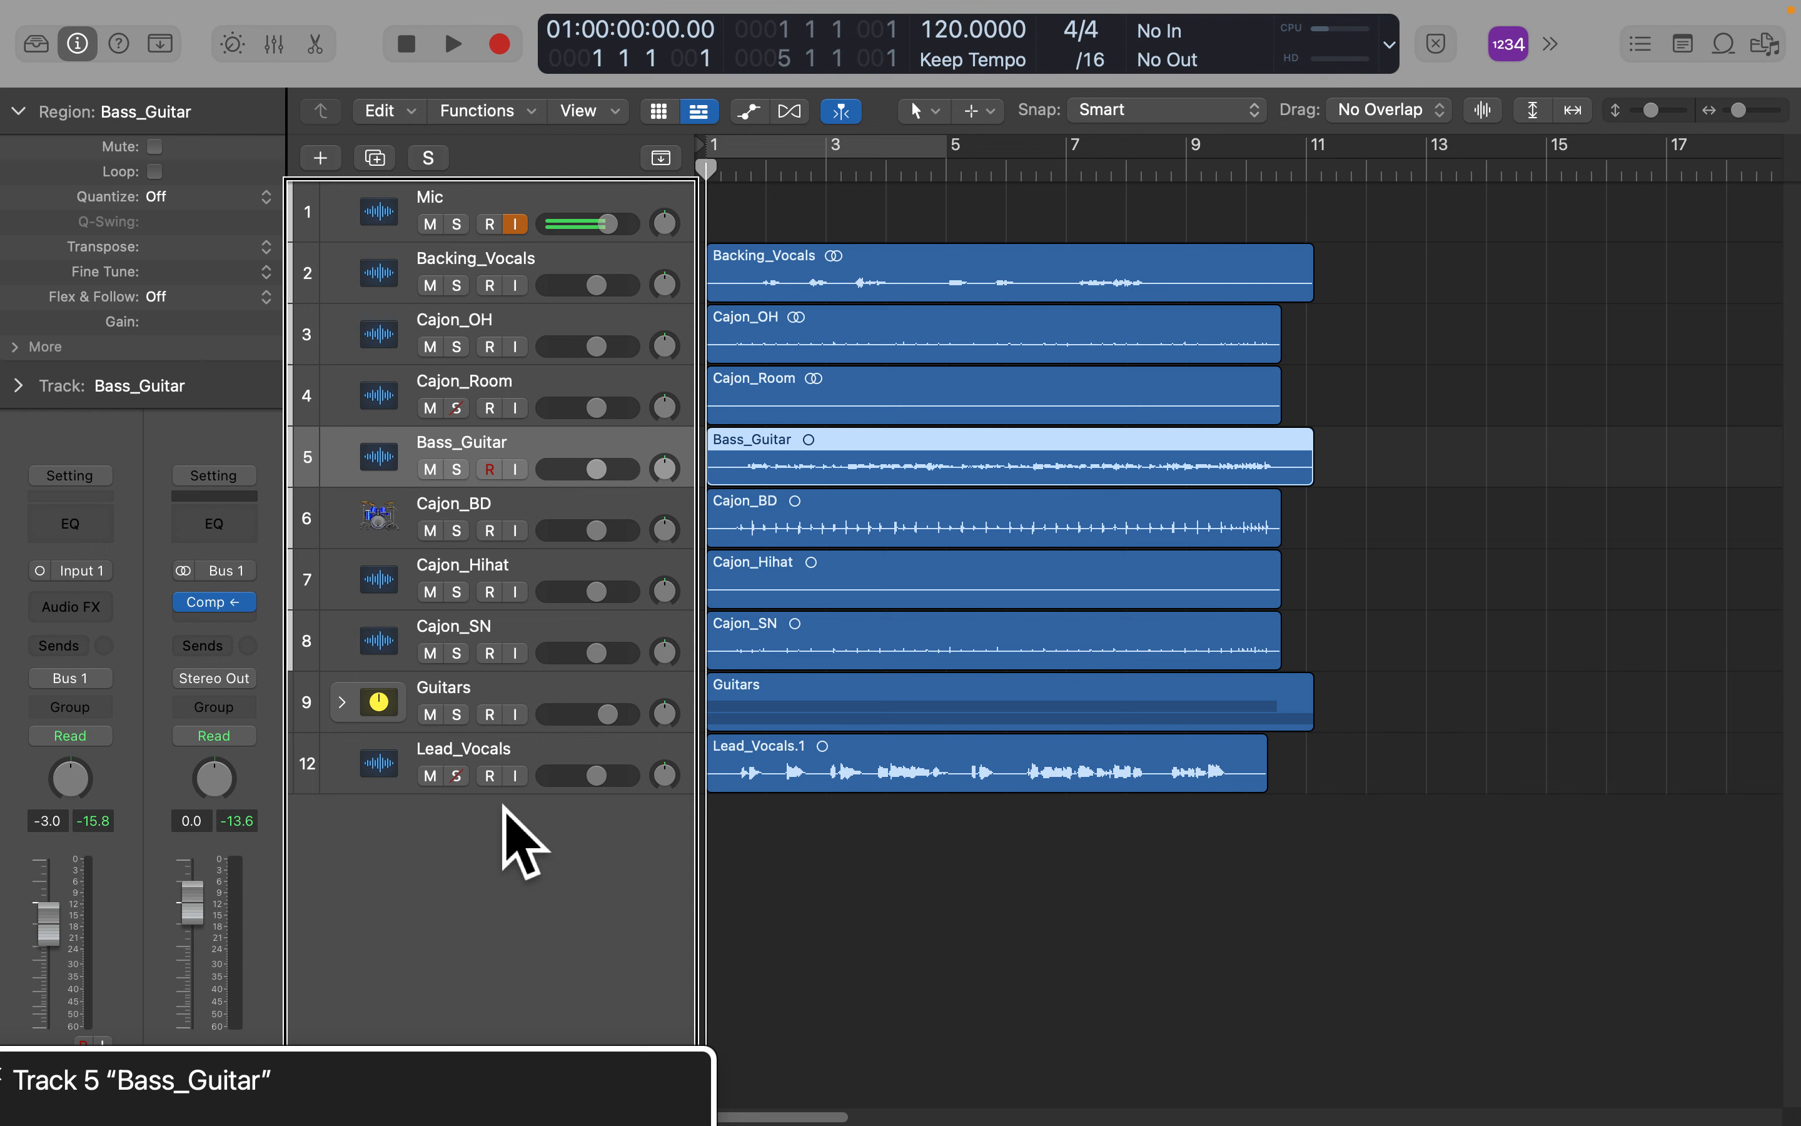
Try to move the Guitars stack by marking it with VoiceOver and dropping it on the Lead_Vocals track.
{"action": "key", "text": "ctrl+alt+comma"}
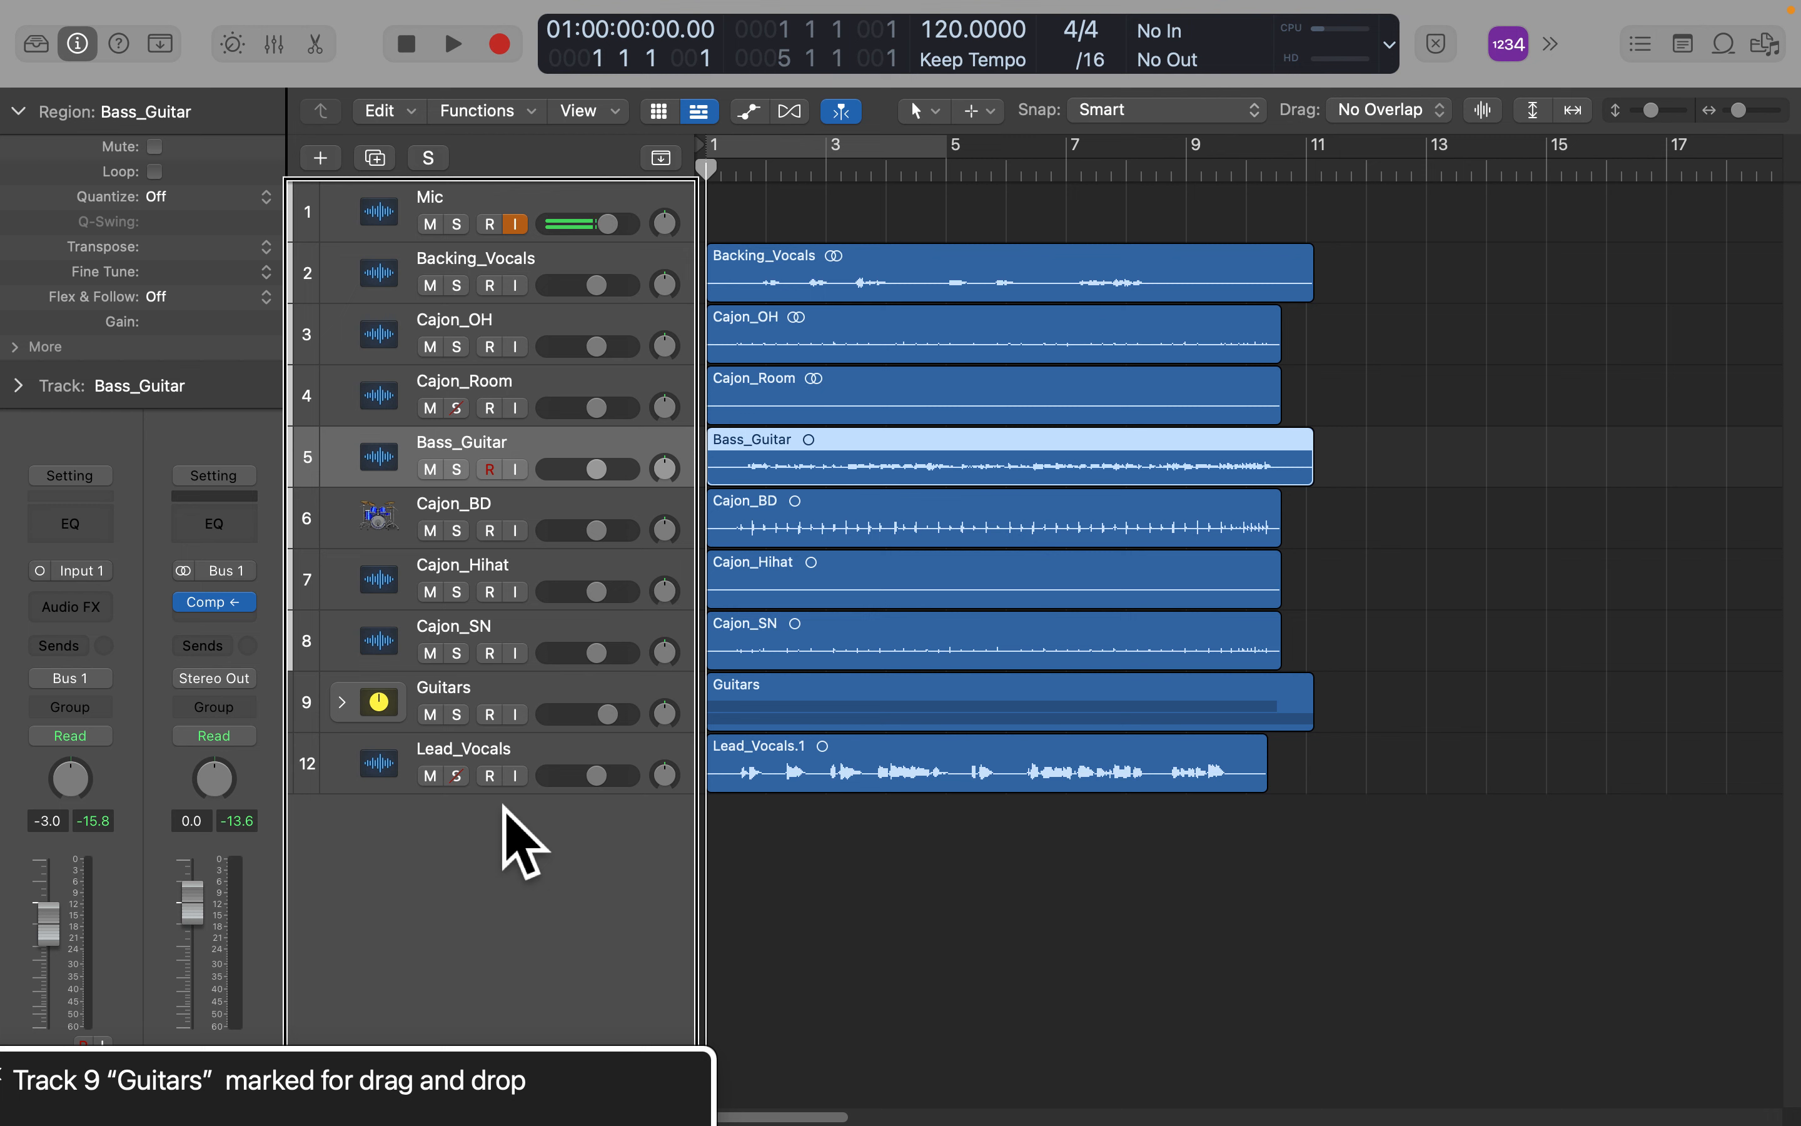
{"action": "left_click", "coordinate": [437, 762]}
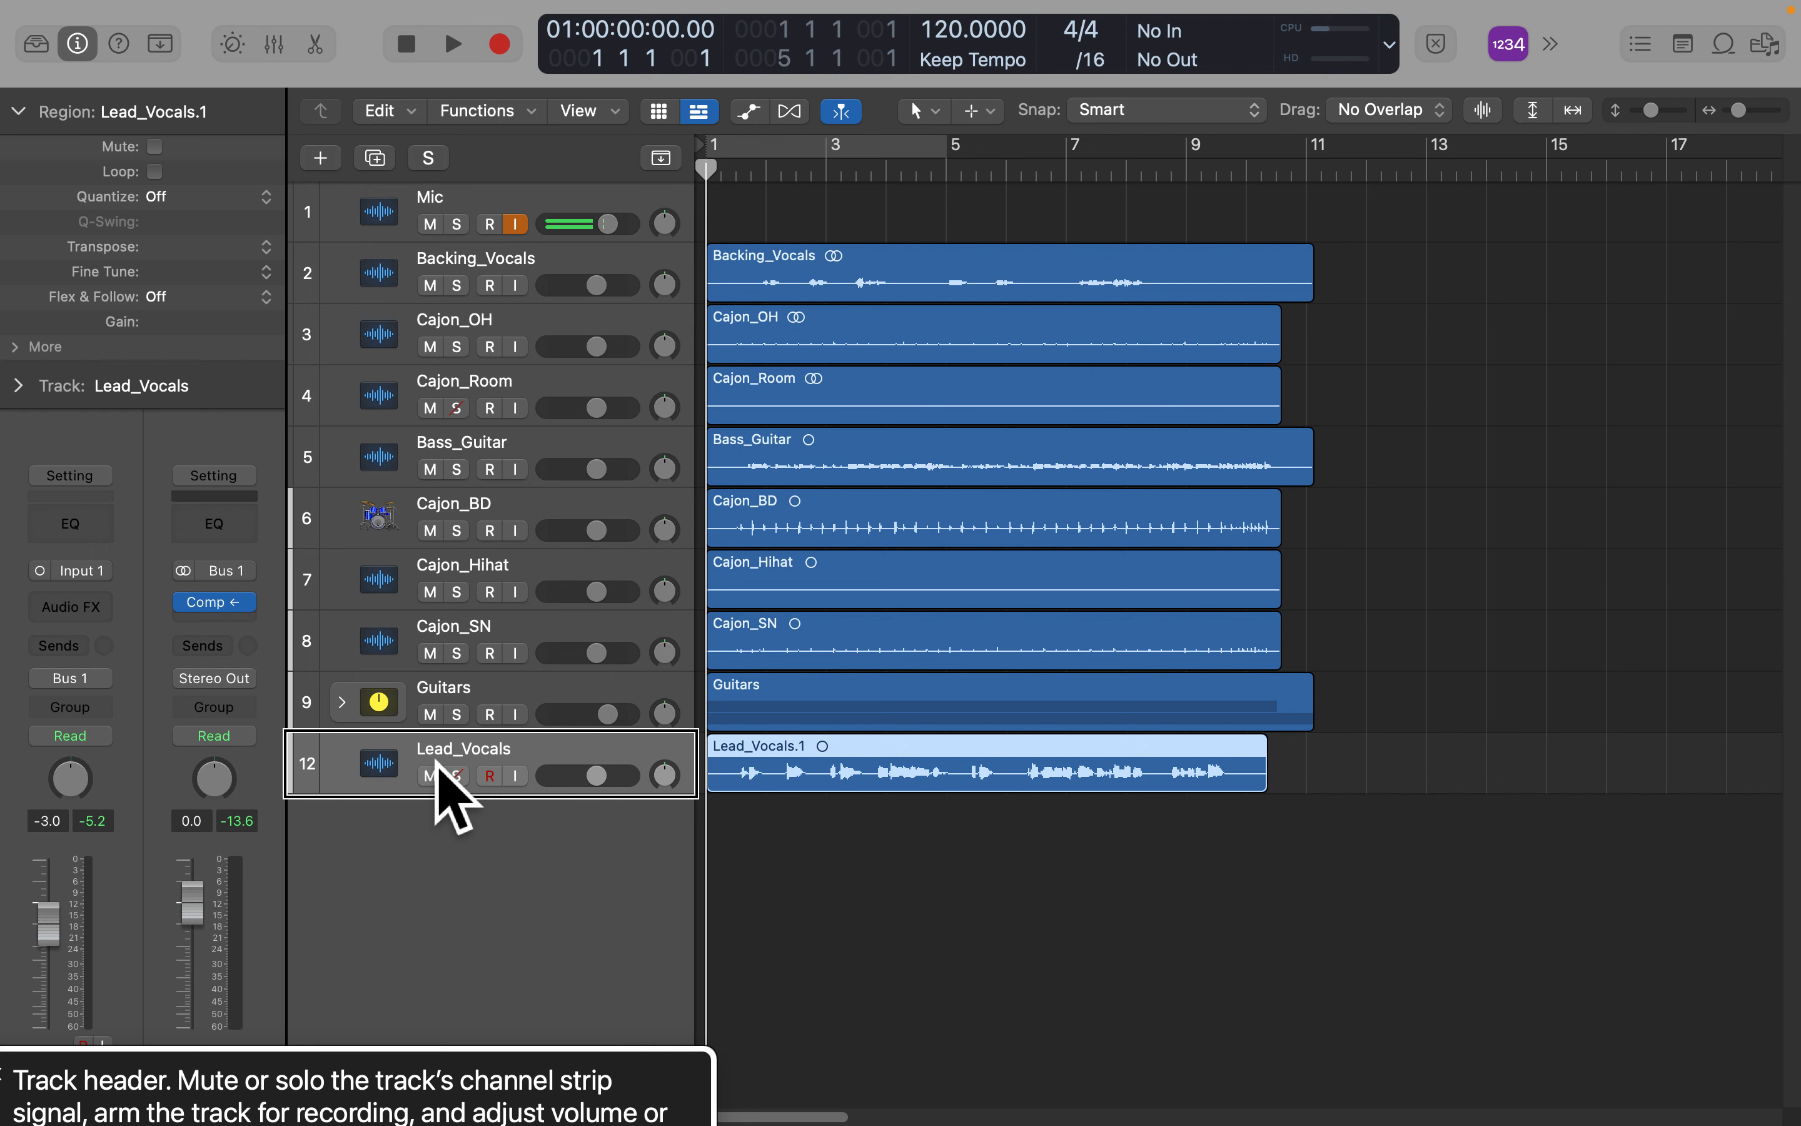
{"action": "left_click_drag", "start_coordinate": [411, 701], "coordinate": [437, 762]}
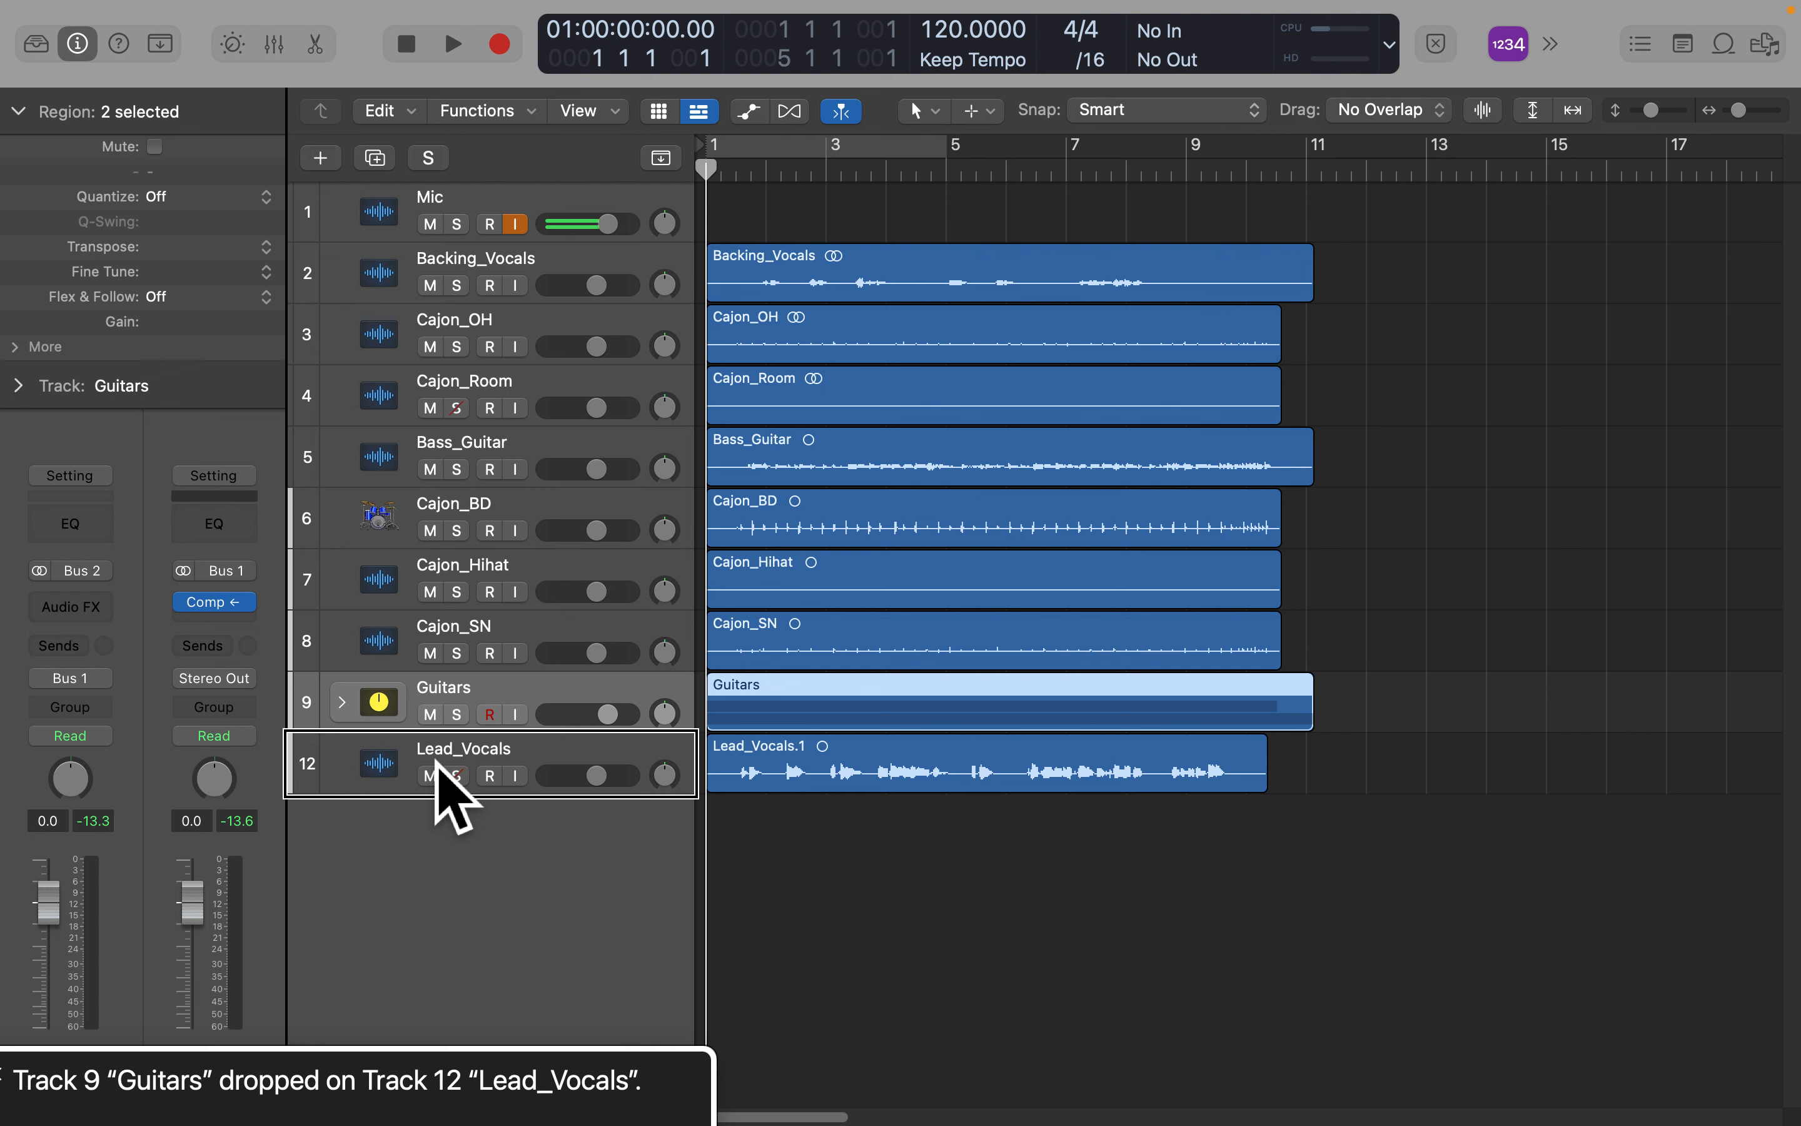
{"action": "left_click", "coordinate": [438, 761]}
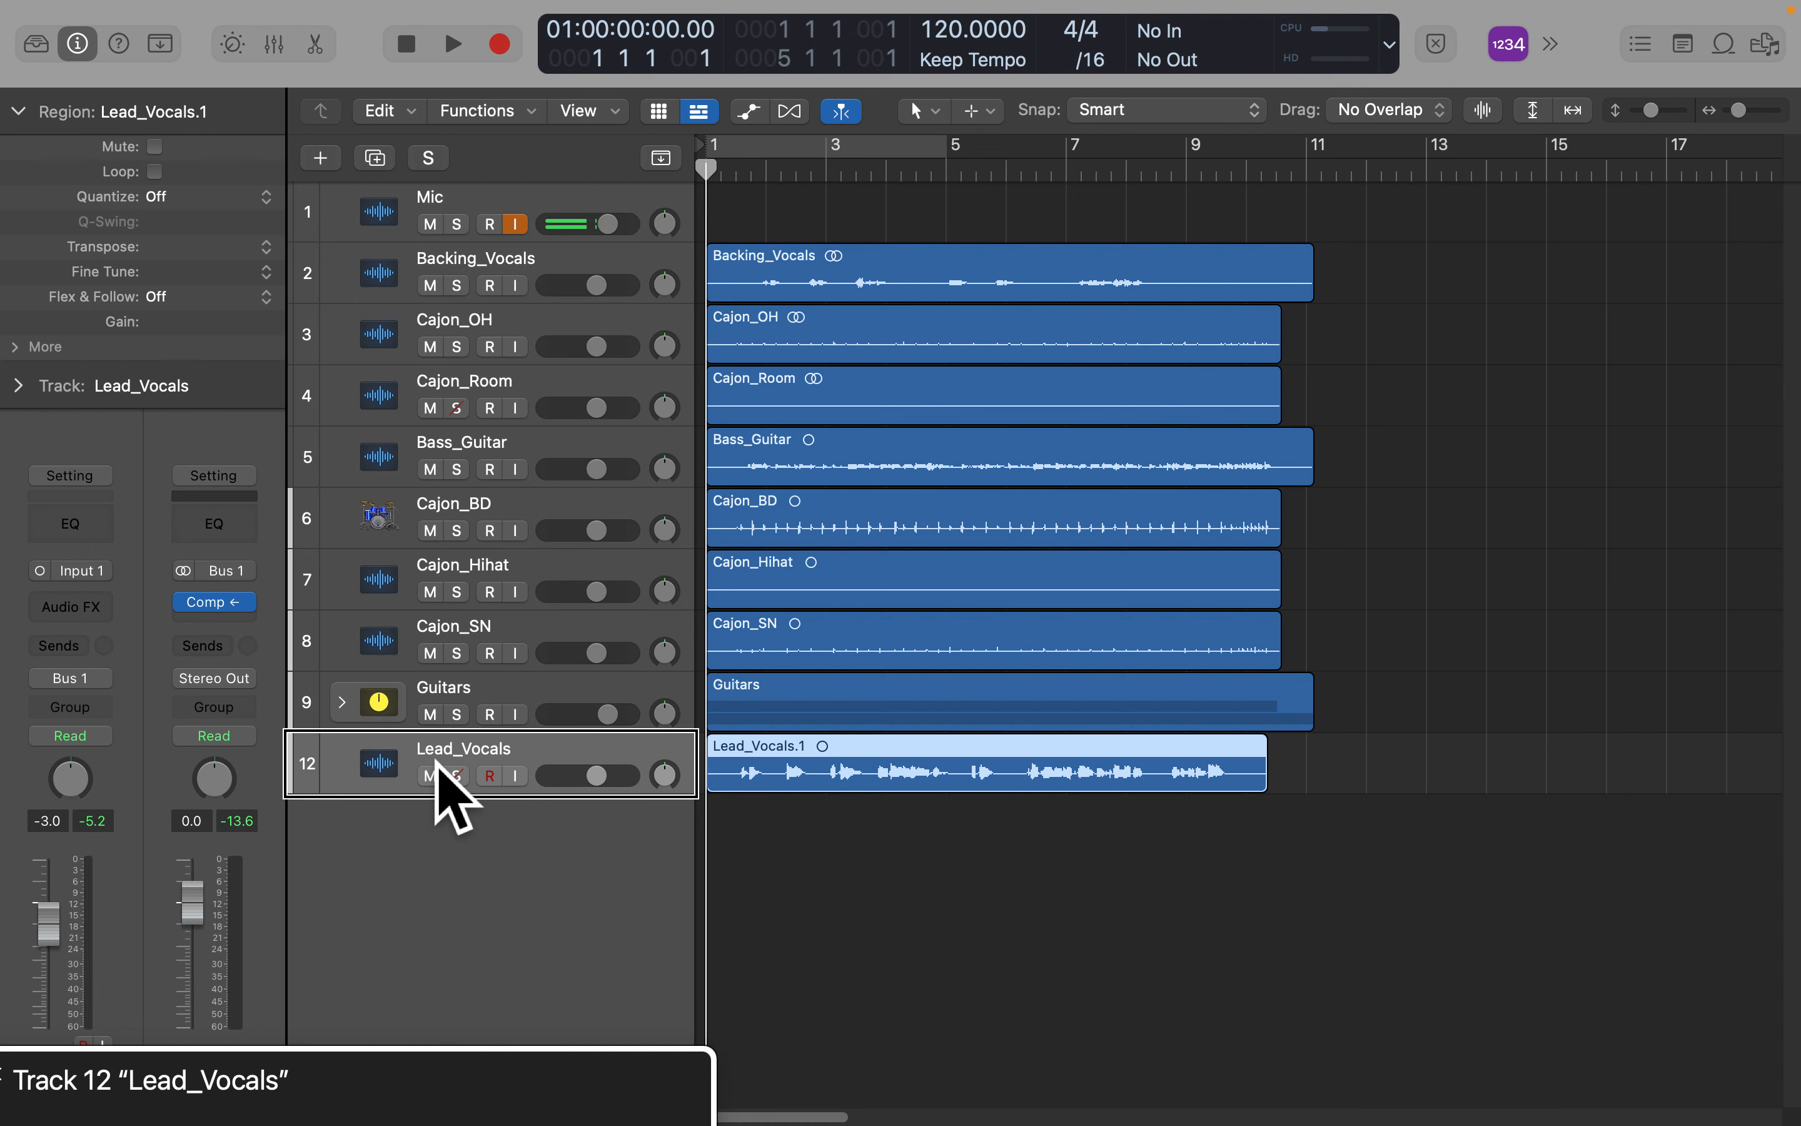
{"action": "key", "text": "Up"}
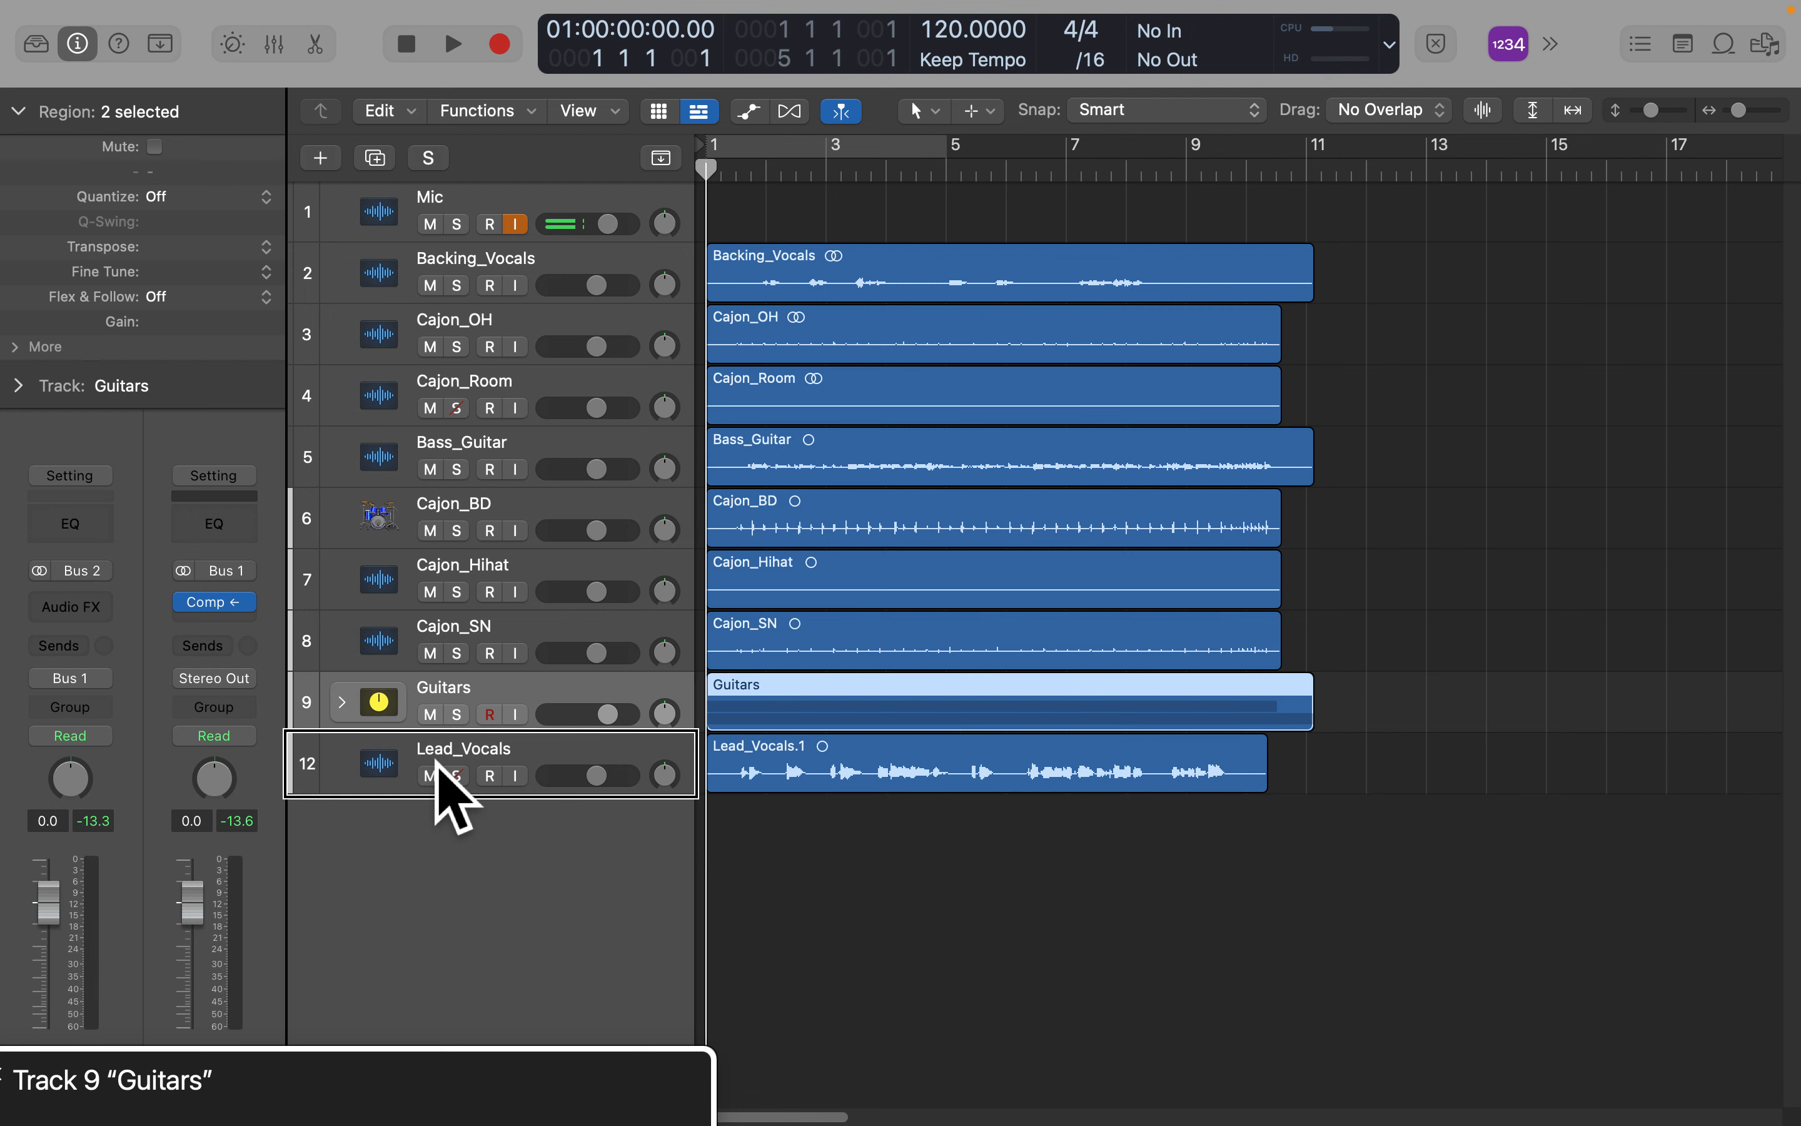
{"action": "key", "text": "Up"}
{"action": "key", "text": "Up"}
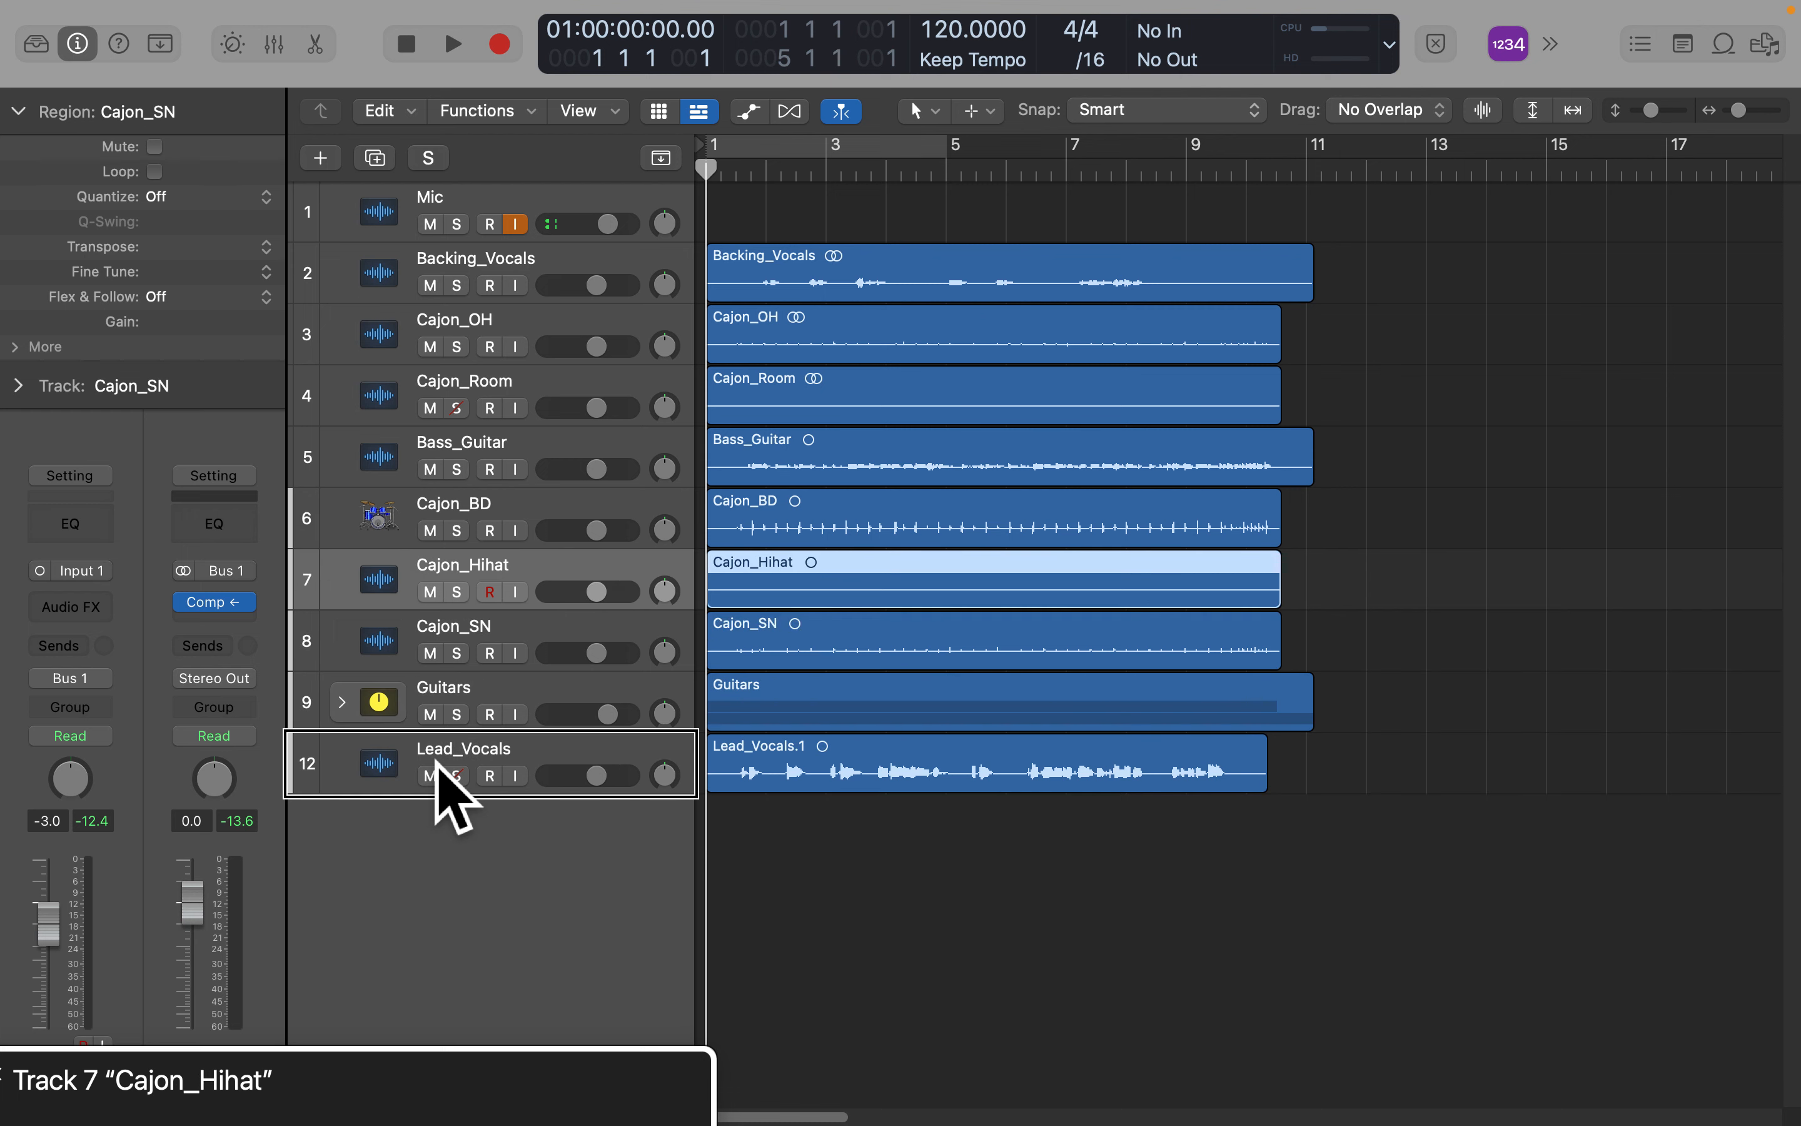
{"action": "key", "text": "Up"}
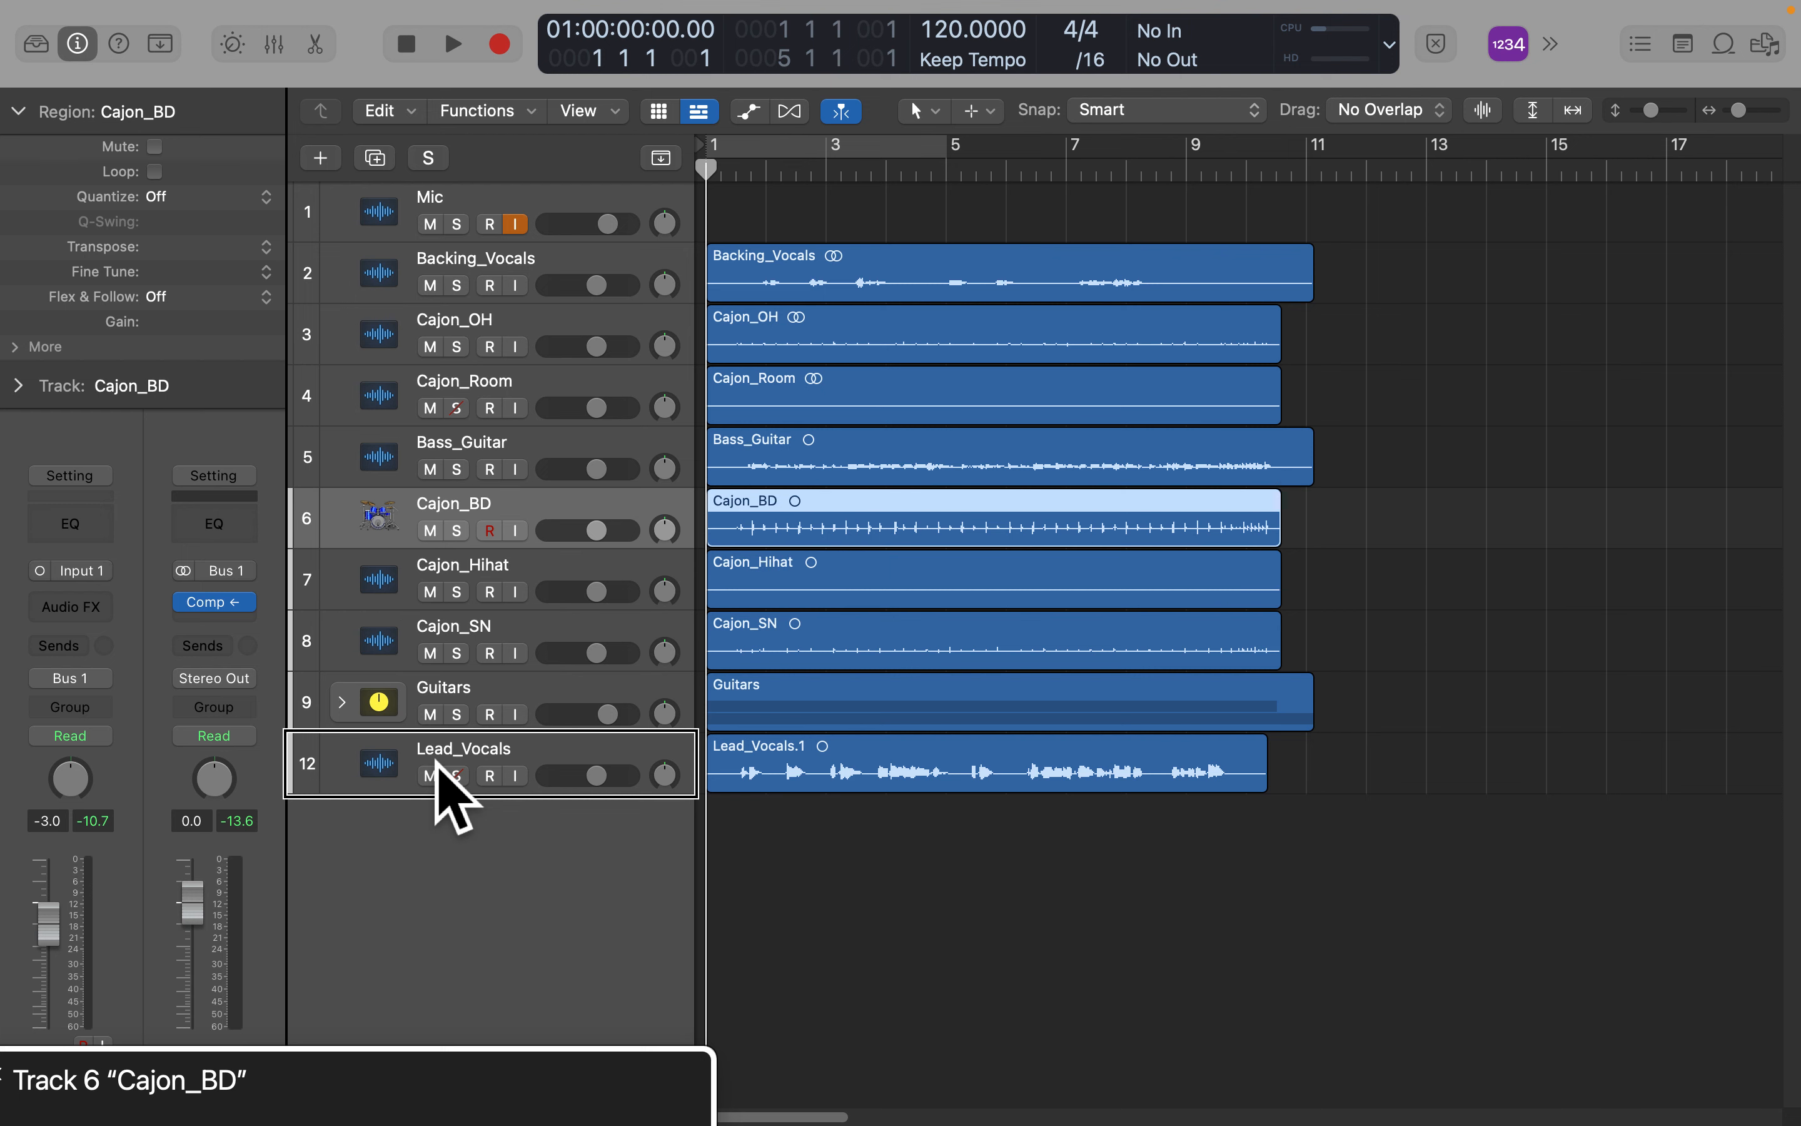
{"action": "key", "text": "Up"}
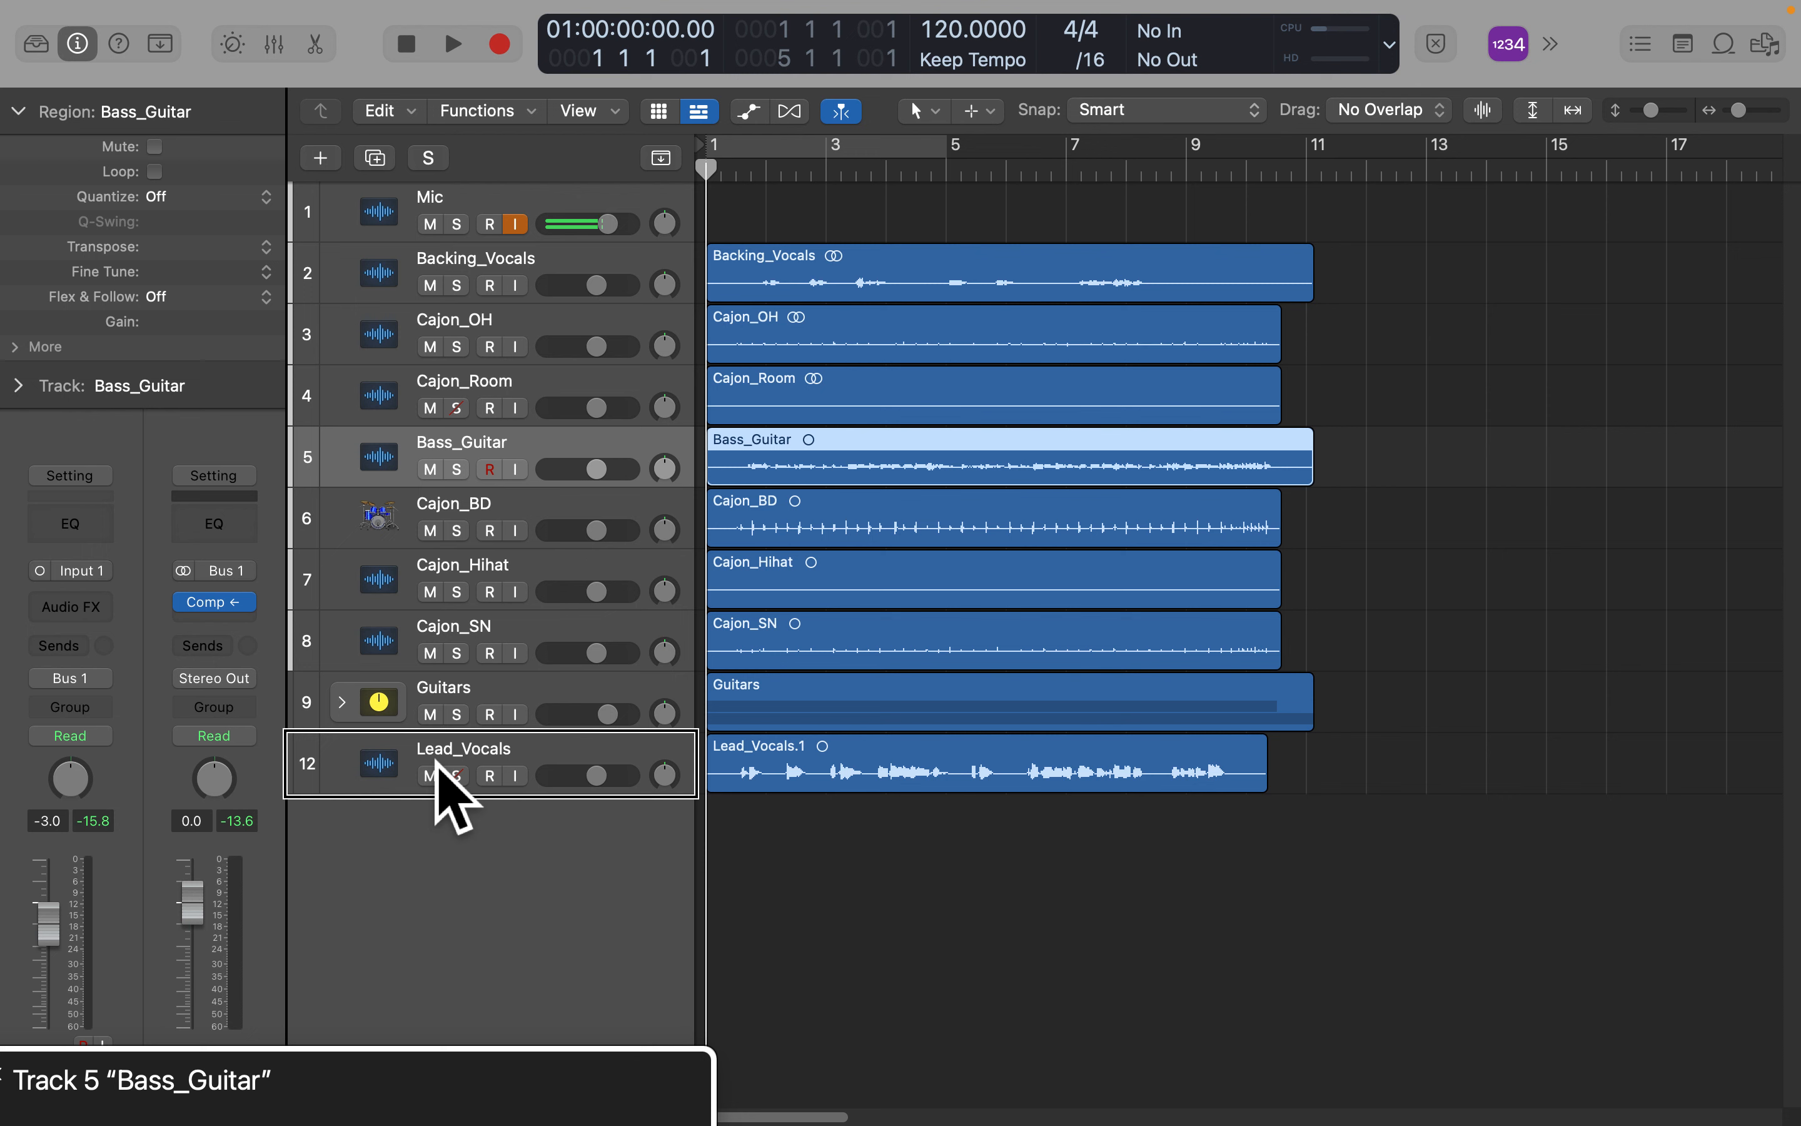
{"action": "key", "text": "ctrl+alt+comma"}
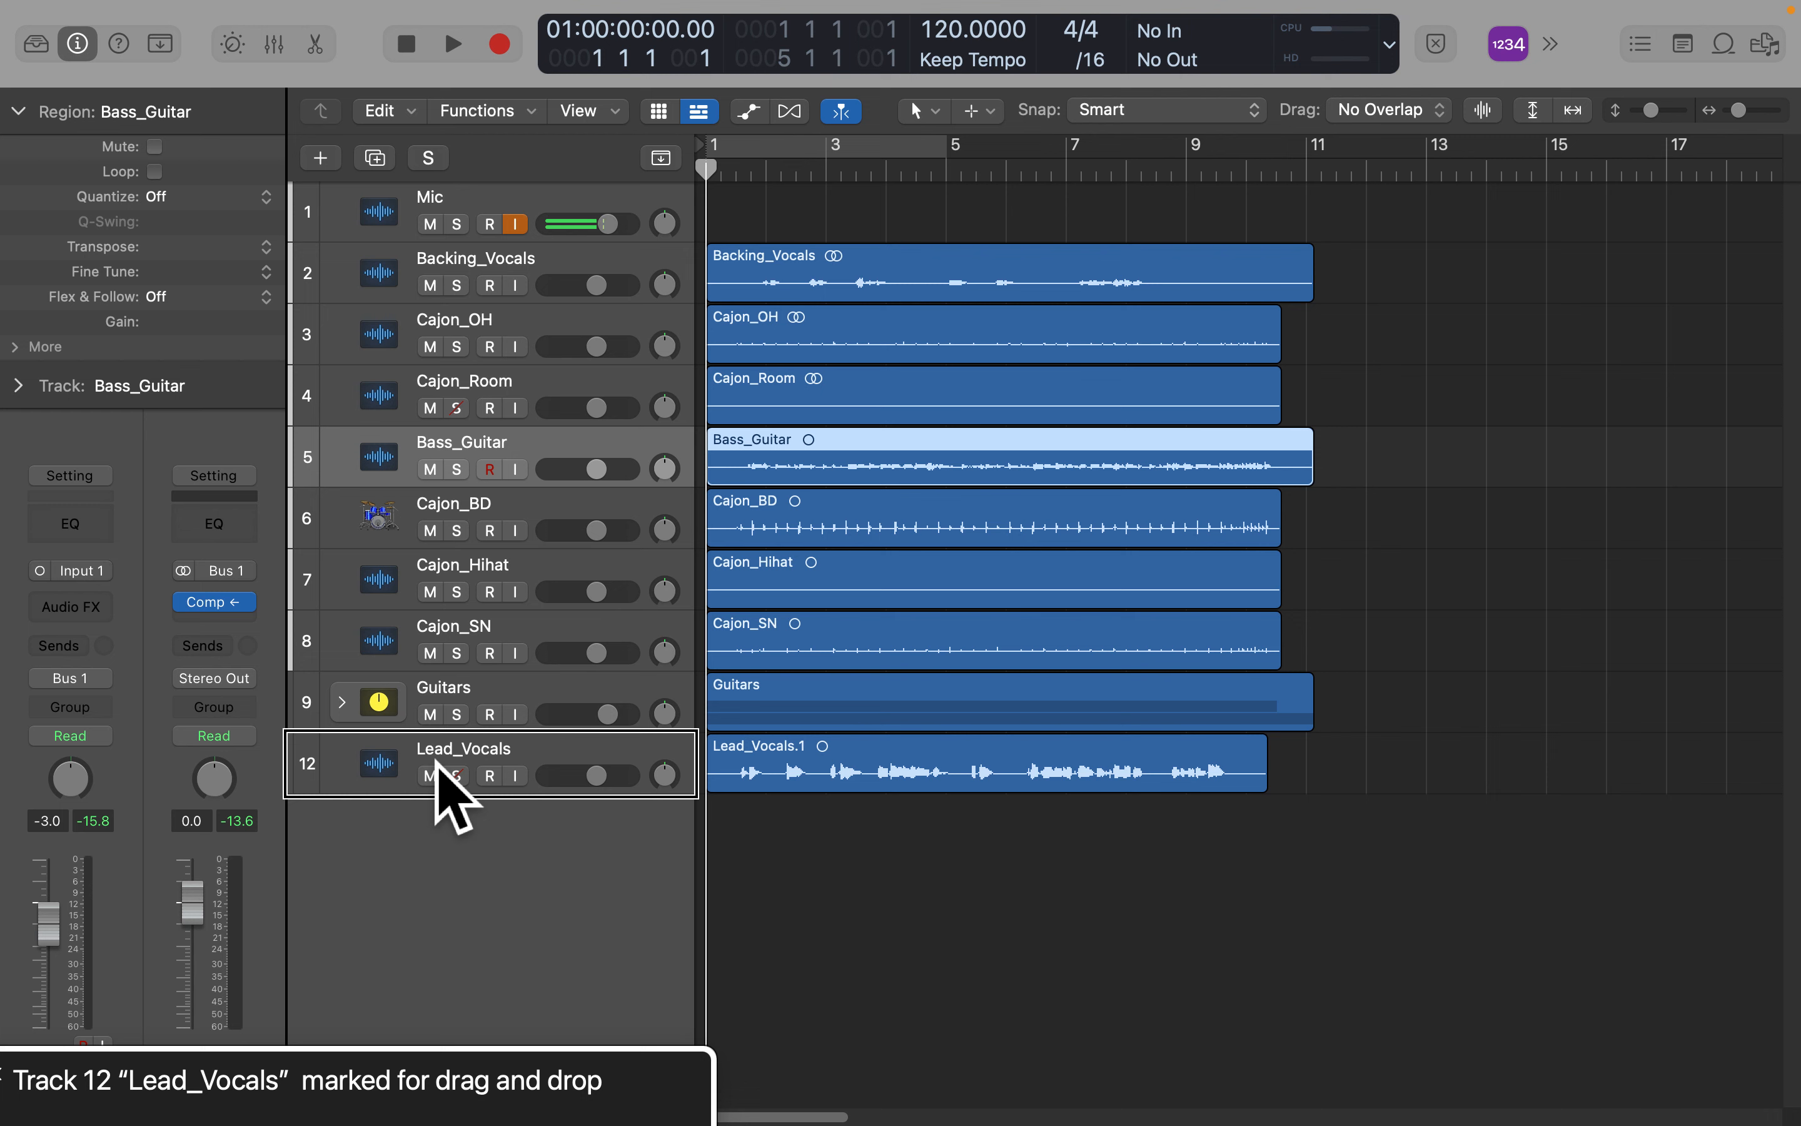
{"action": "key", "text": "ctrl+alt+space"}
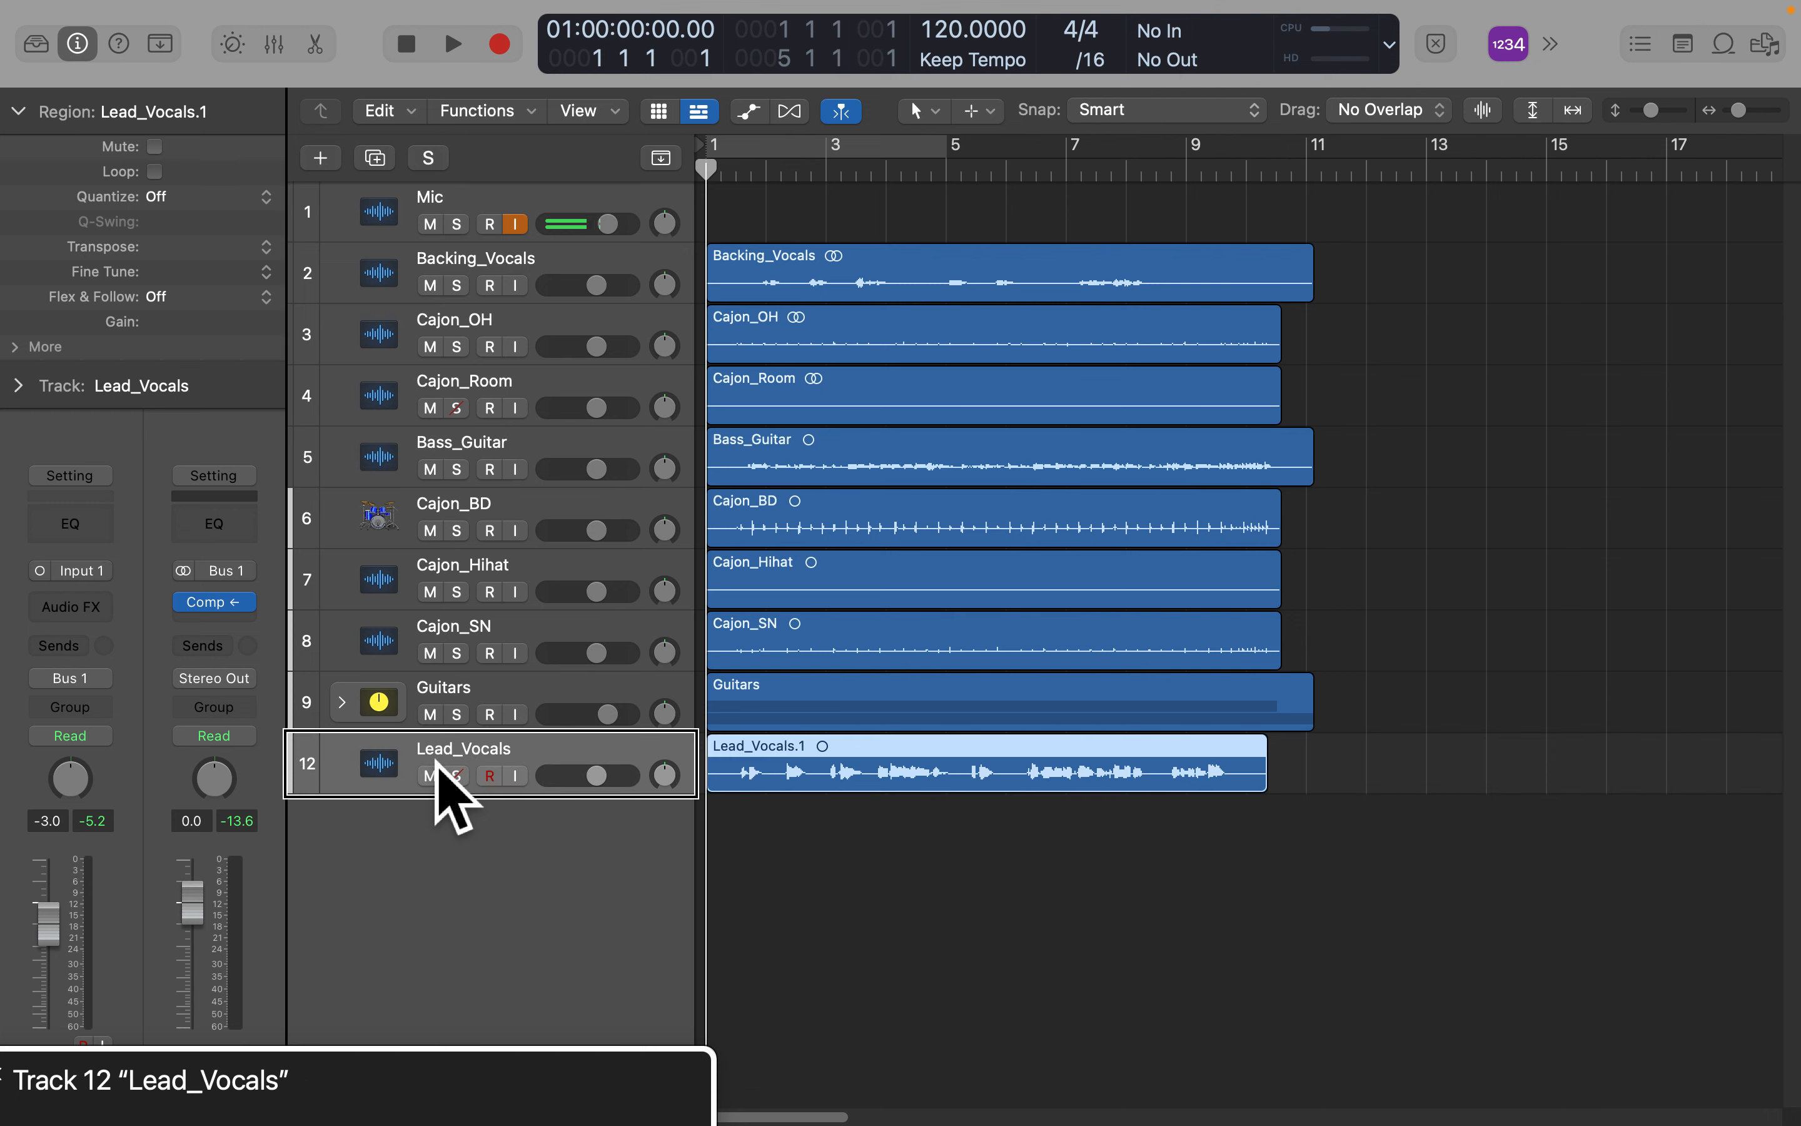
Mark the Bass_Guitar track with VoiceOver, drop it on Cajon_SN and check the track order around the Guitars stack.
{"action": "key", "text": "Up"}
{"action": "key", "text": "Up"}
{"action": "key", "text": "Up"}
{"action": "key", "text": "Up"}
{"action": "key", "text": "Up"}
{"action": "key", "text": "Up"}
{"action": "key", "text": "Up"}
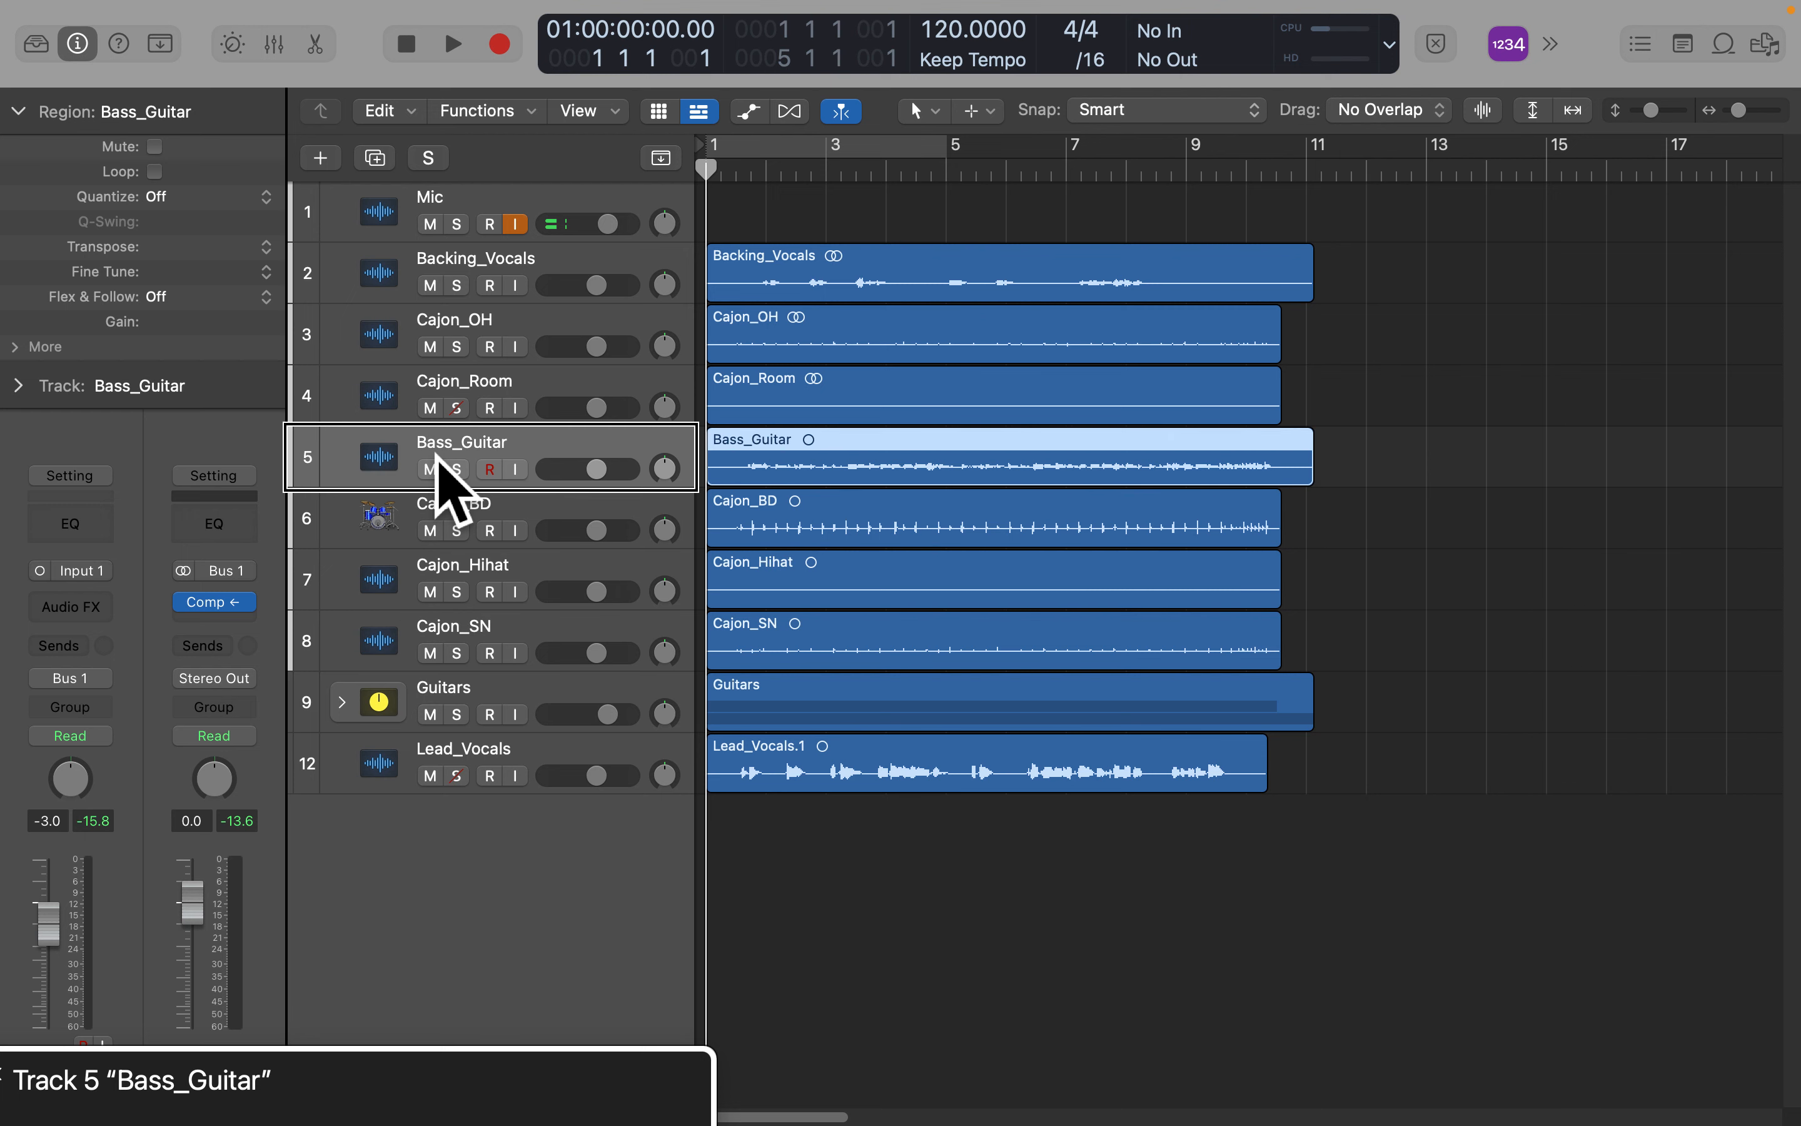
{"action": "key", "text": "Down"}
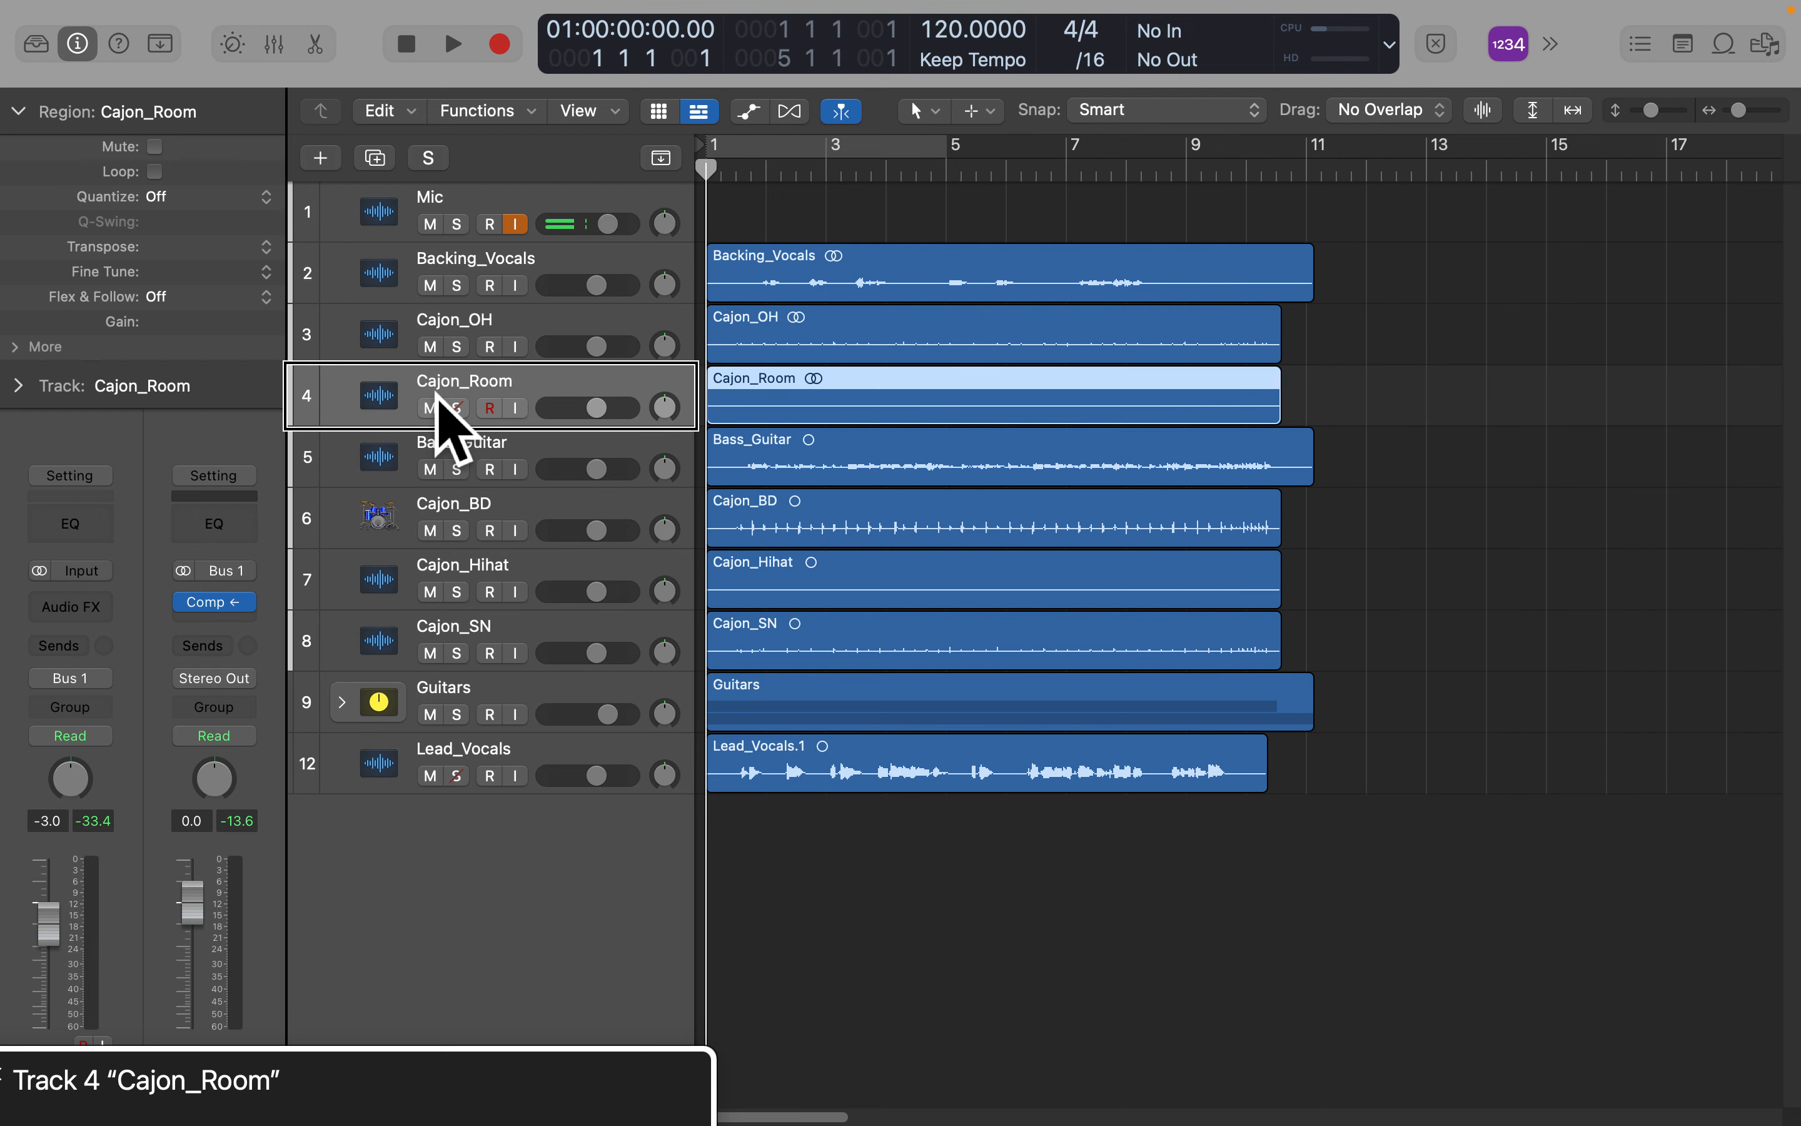
{"action": "key", "text": "Down"}
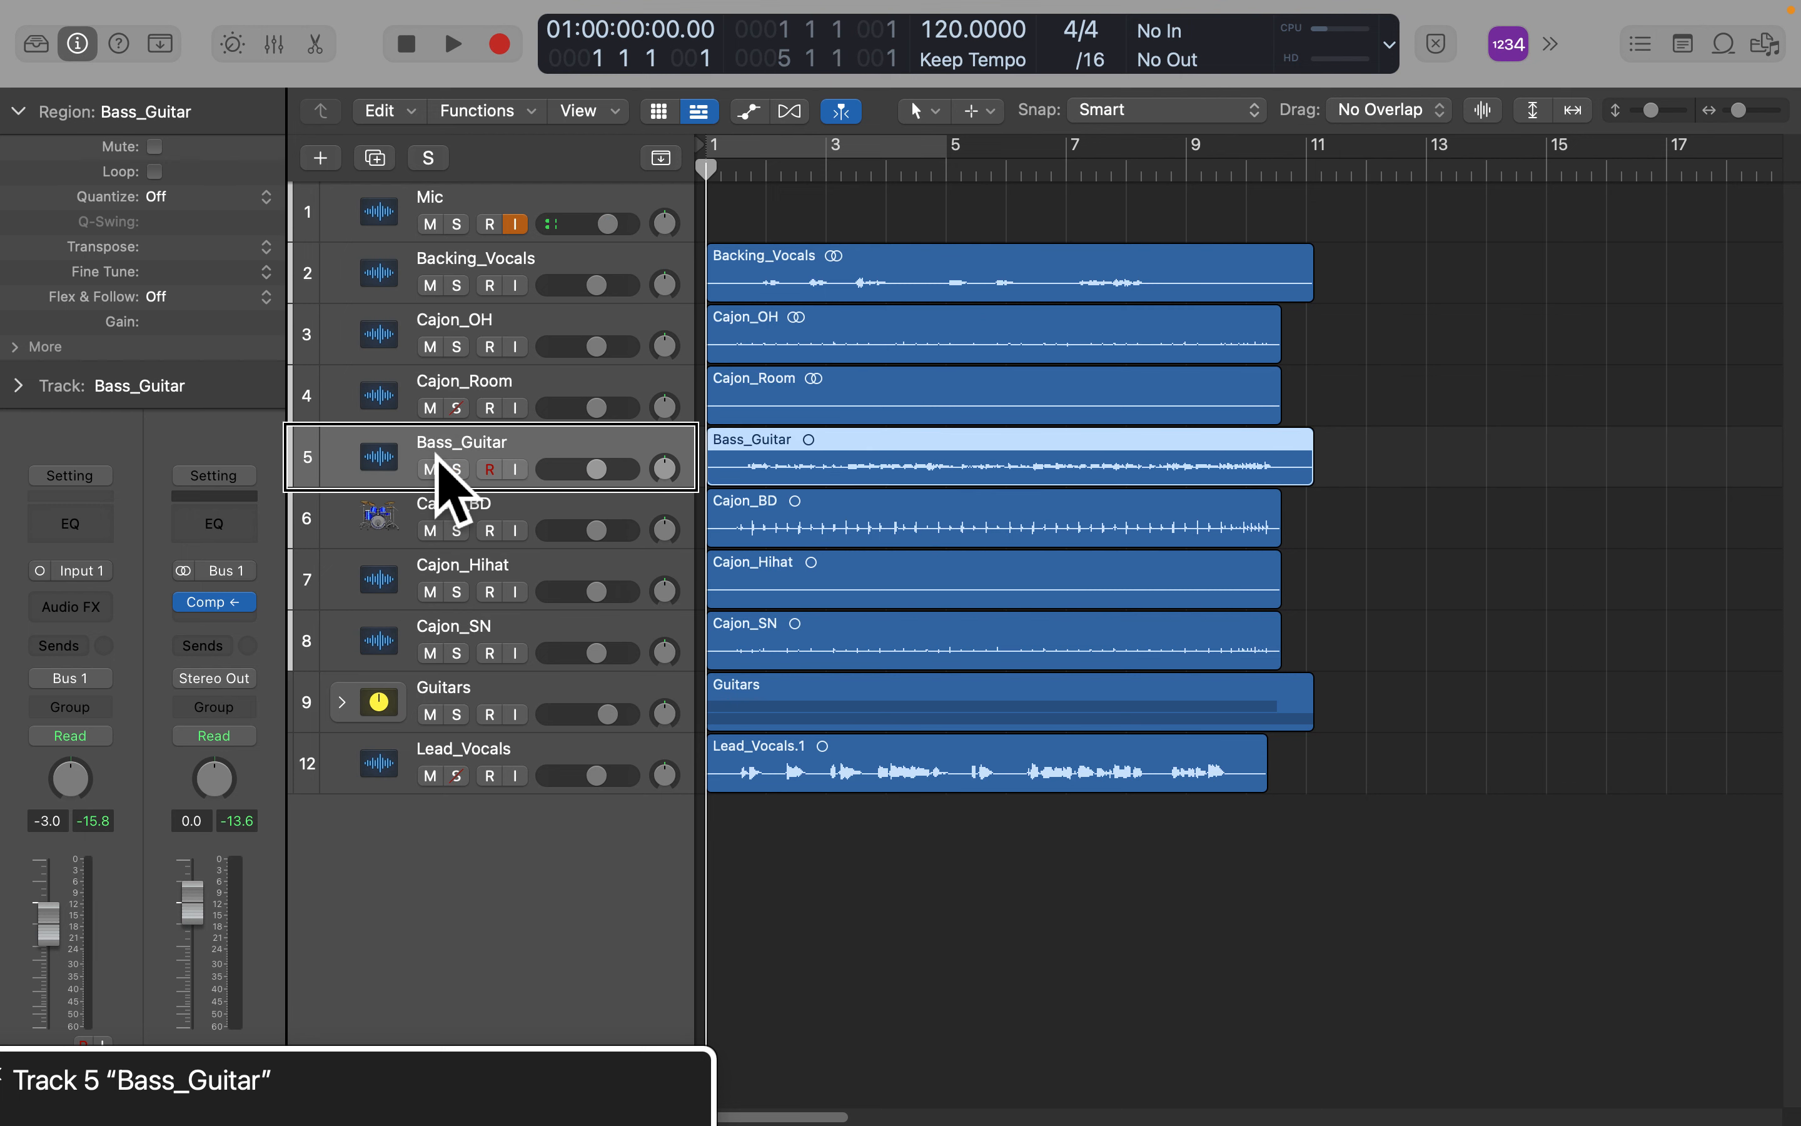
{"action": "key", "text": "ctrl+alt+comma"}
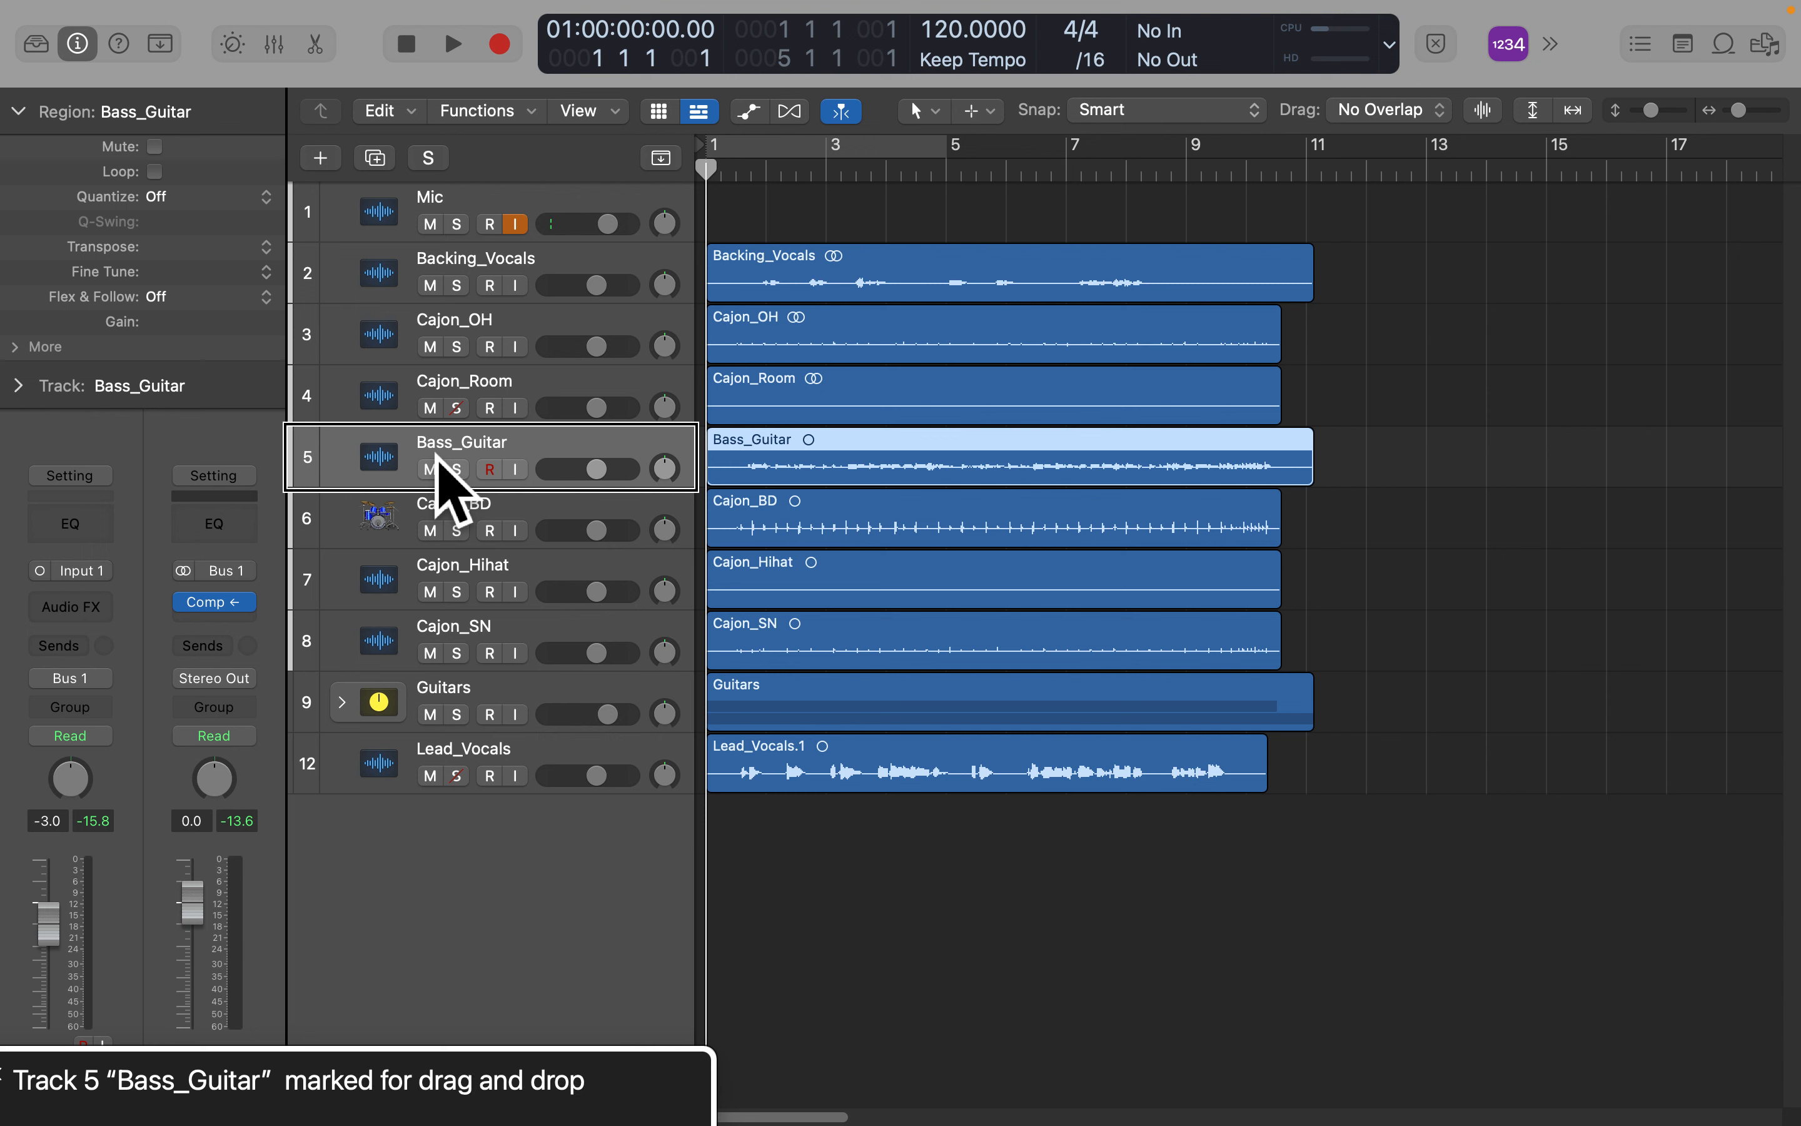
{"action": "key", "text": "Down"}
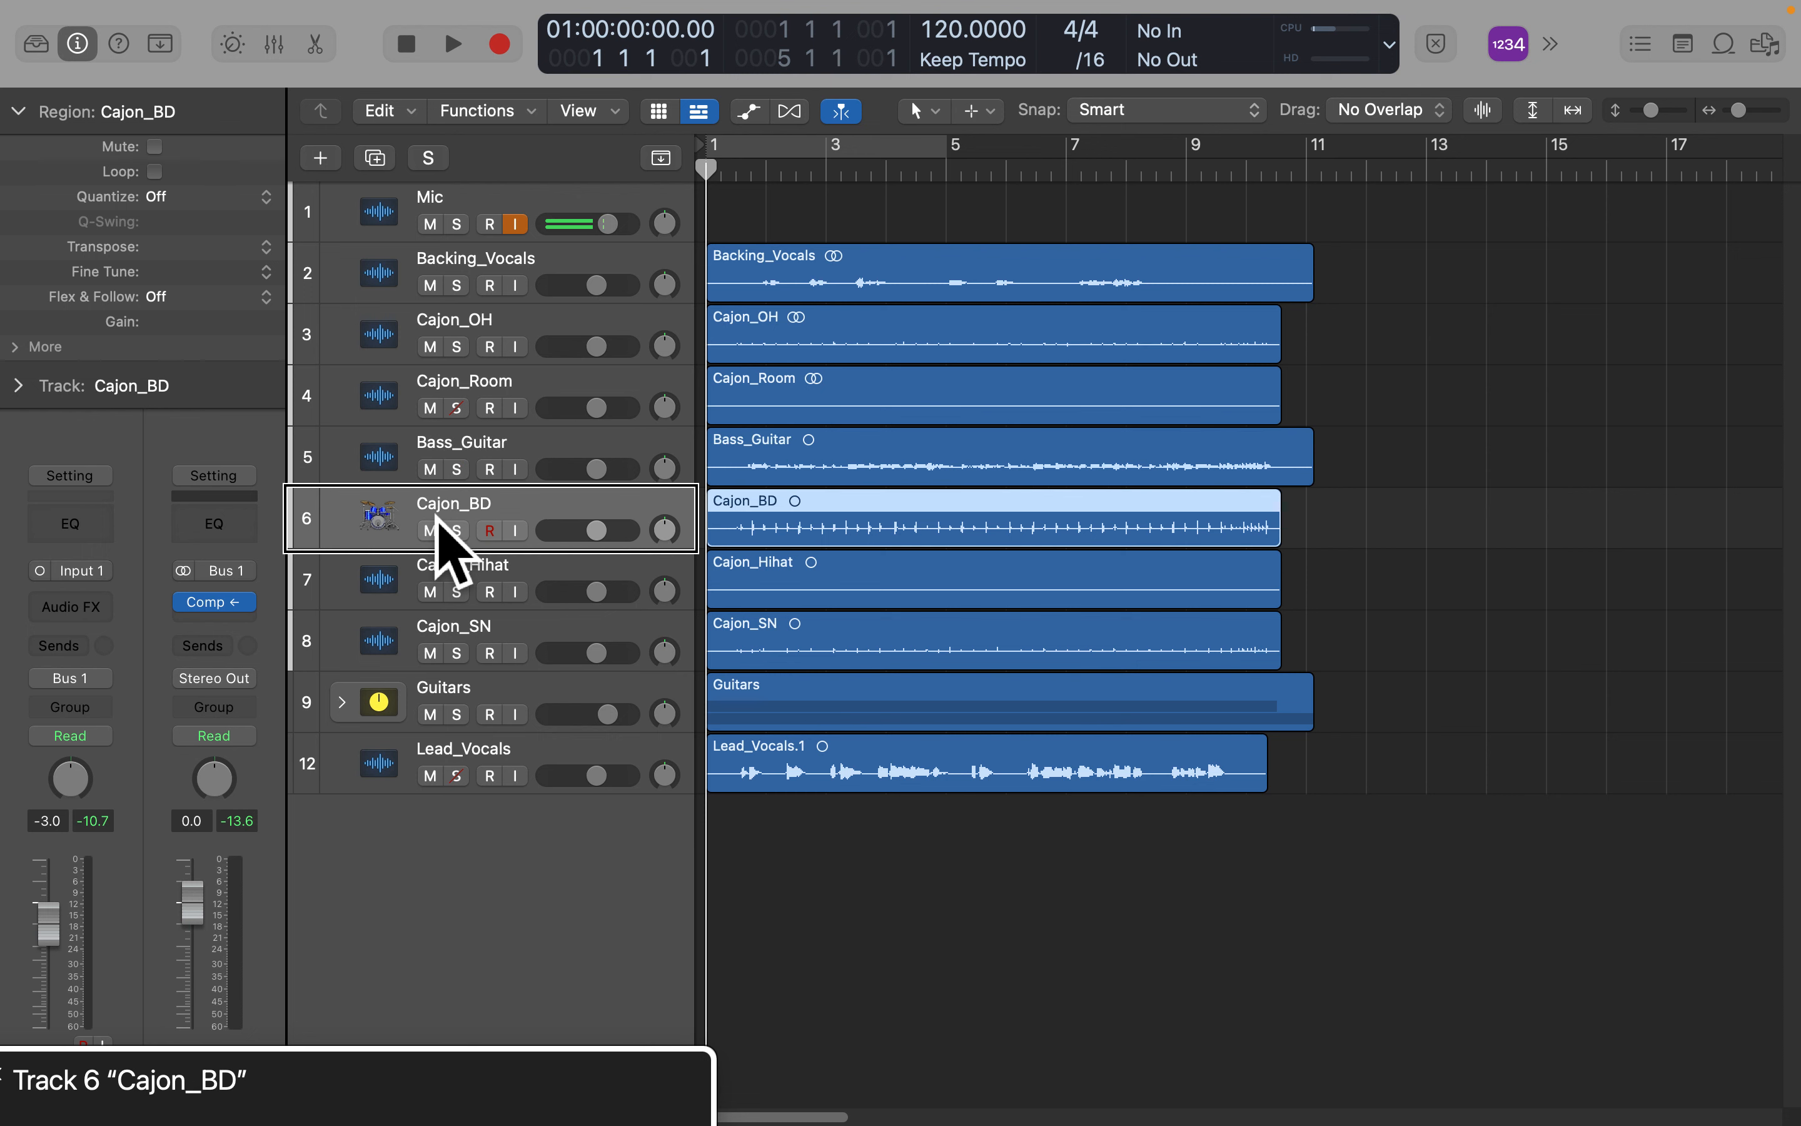
{"action": "key", "text": "Down"}
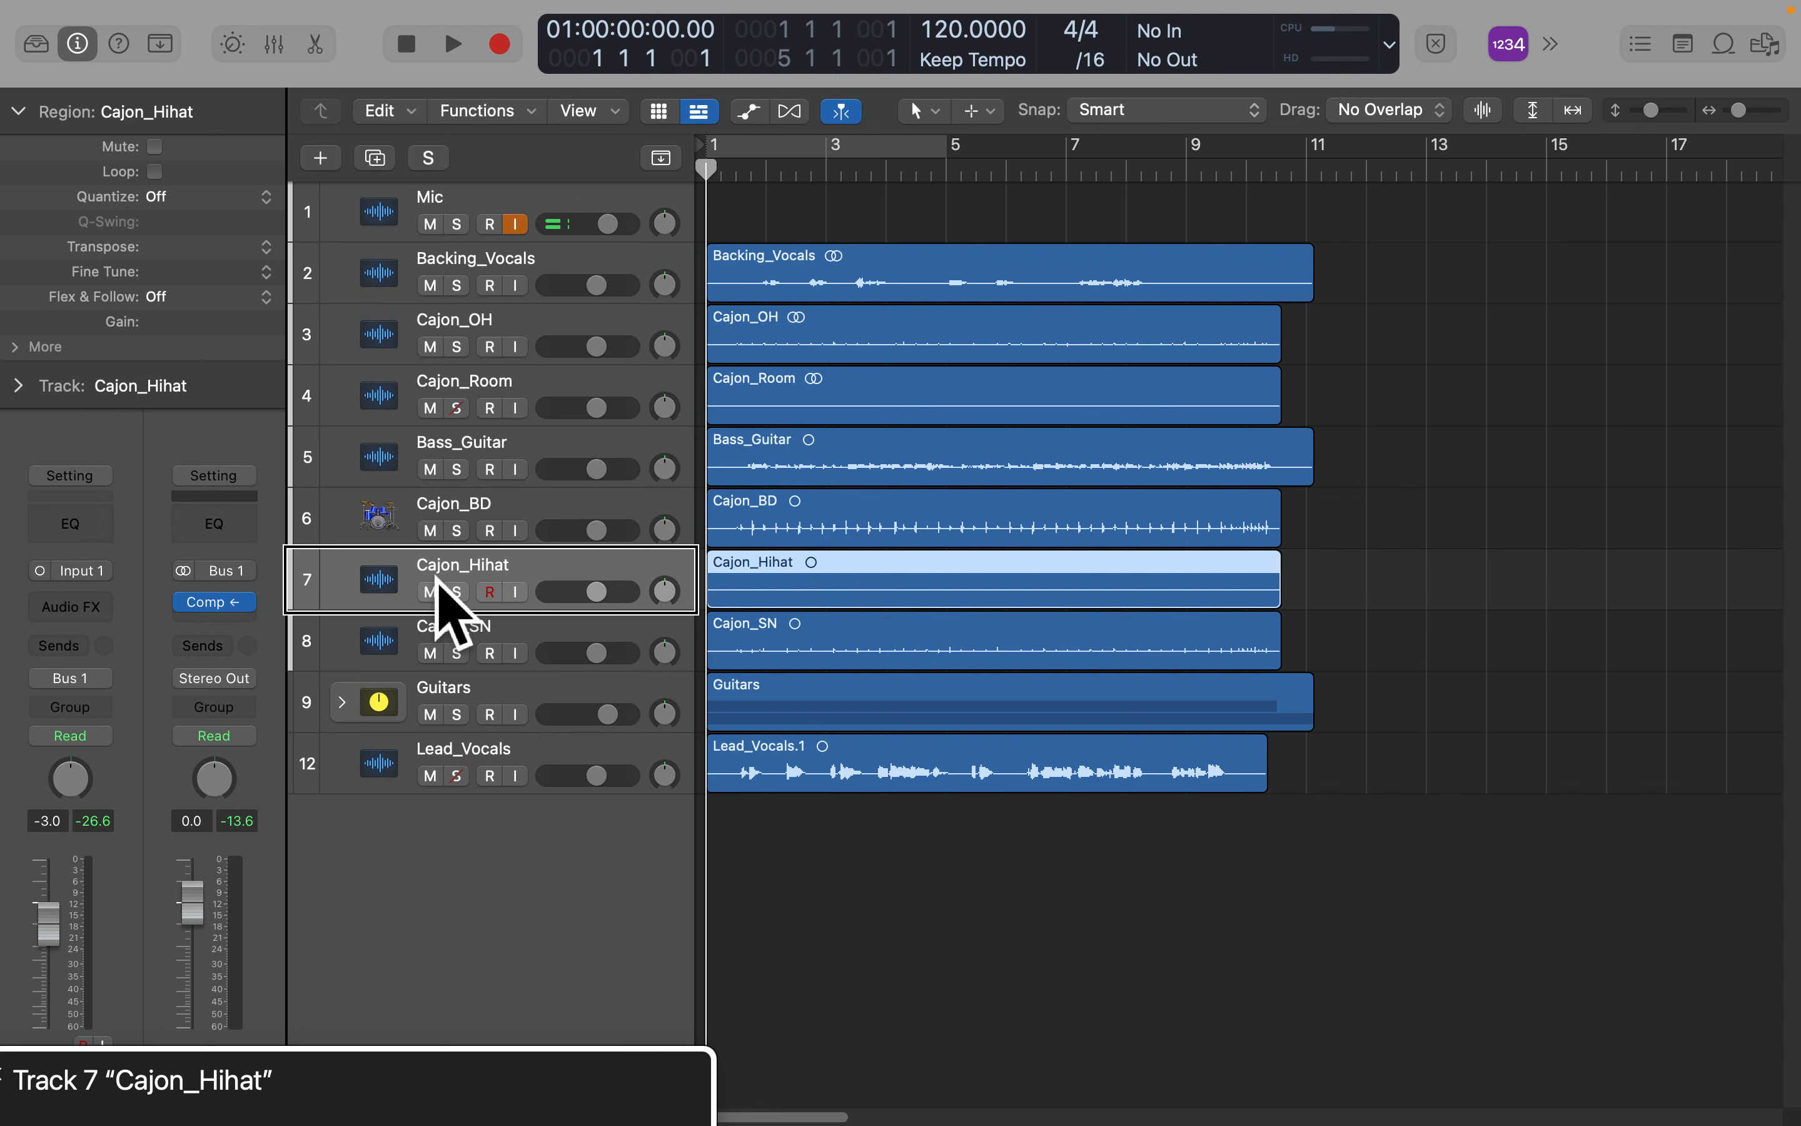
{"action": "key", "text": "Down"}
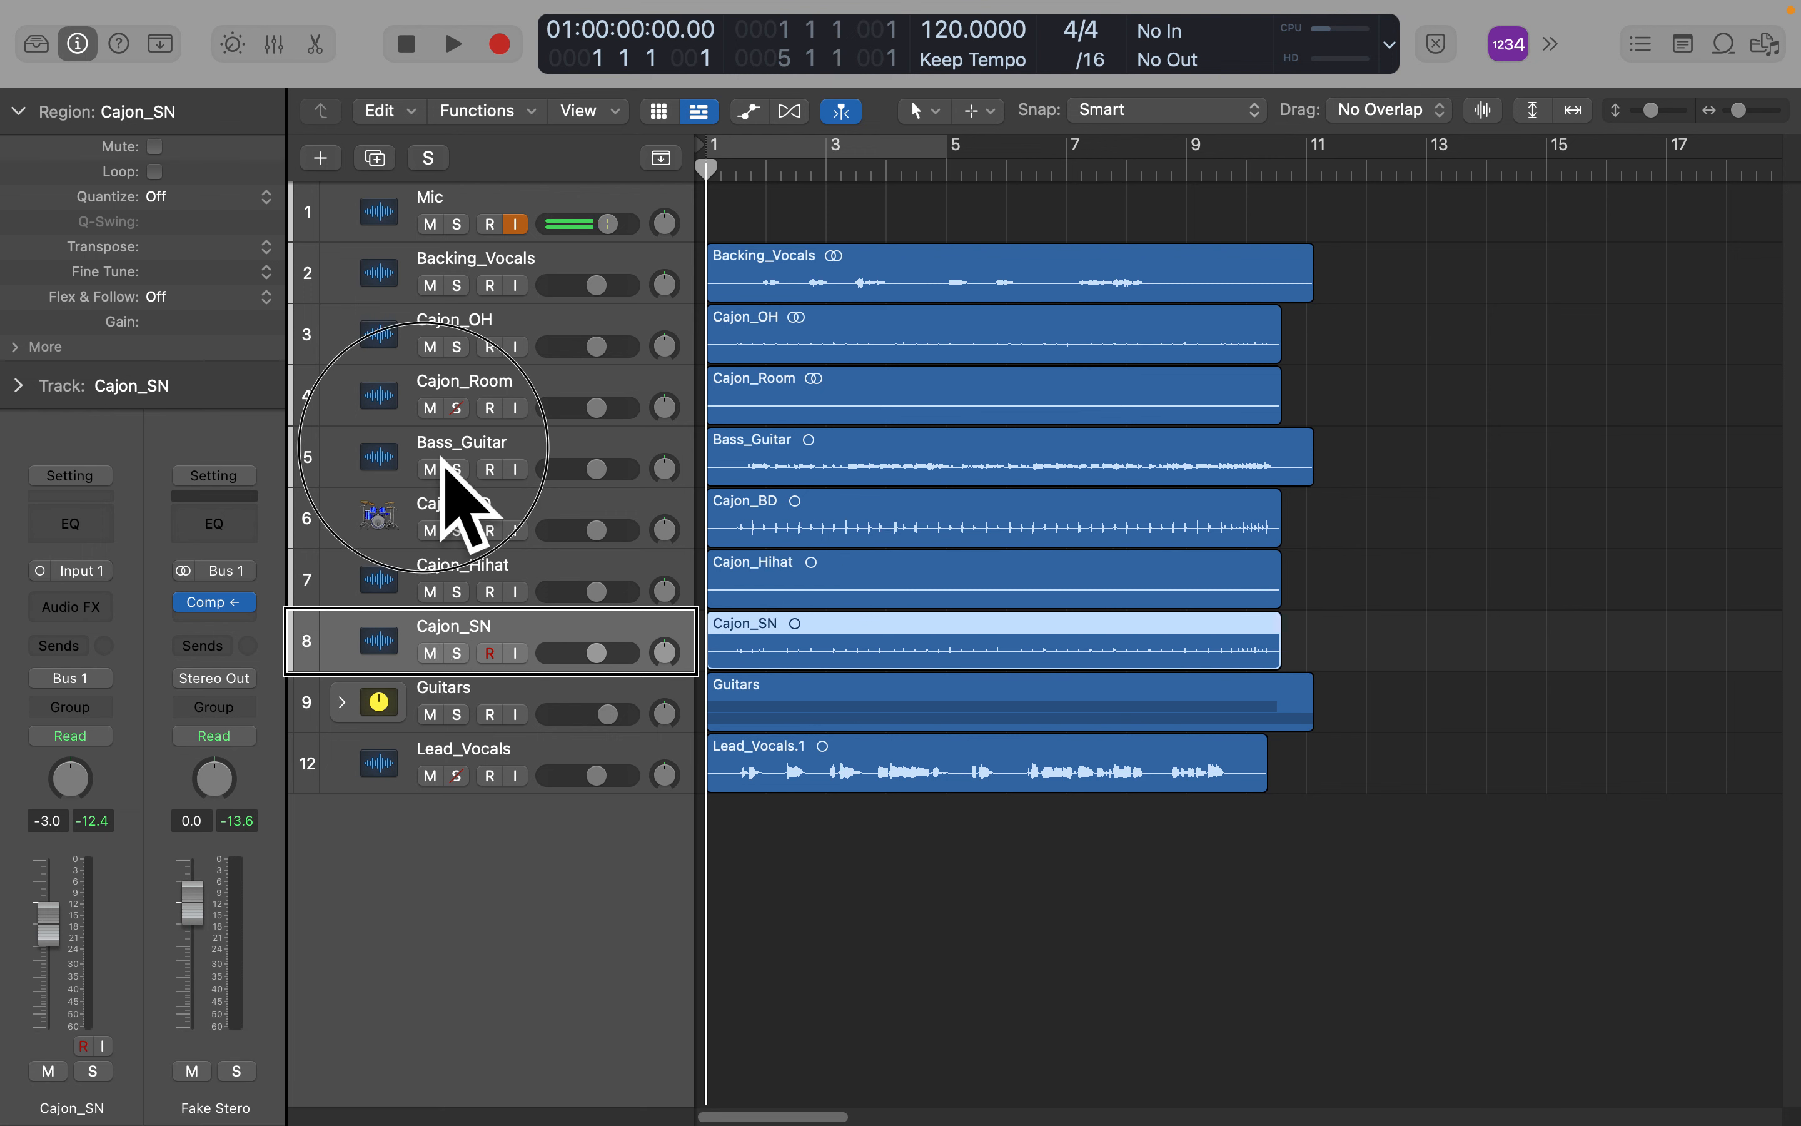
{"action": "left_click_drag", "start_coordinate": [442, 469], "coordinate": [437, 641]}
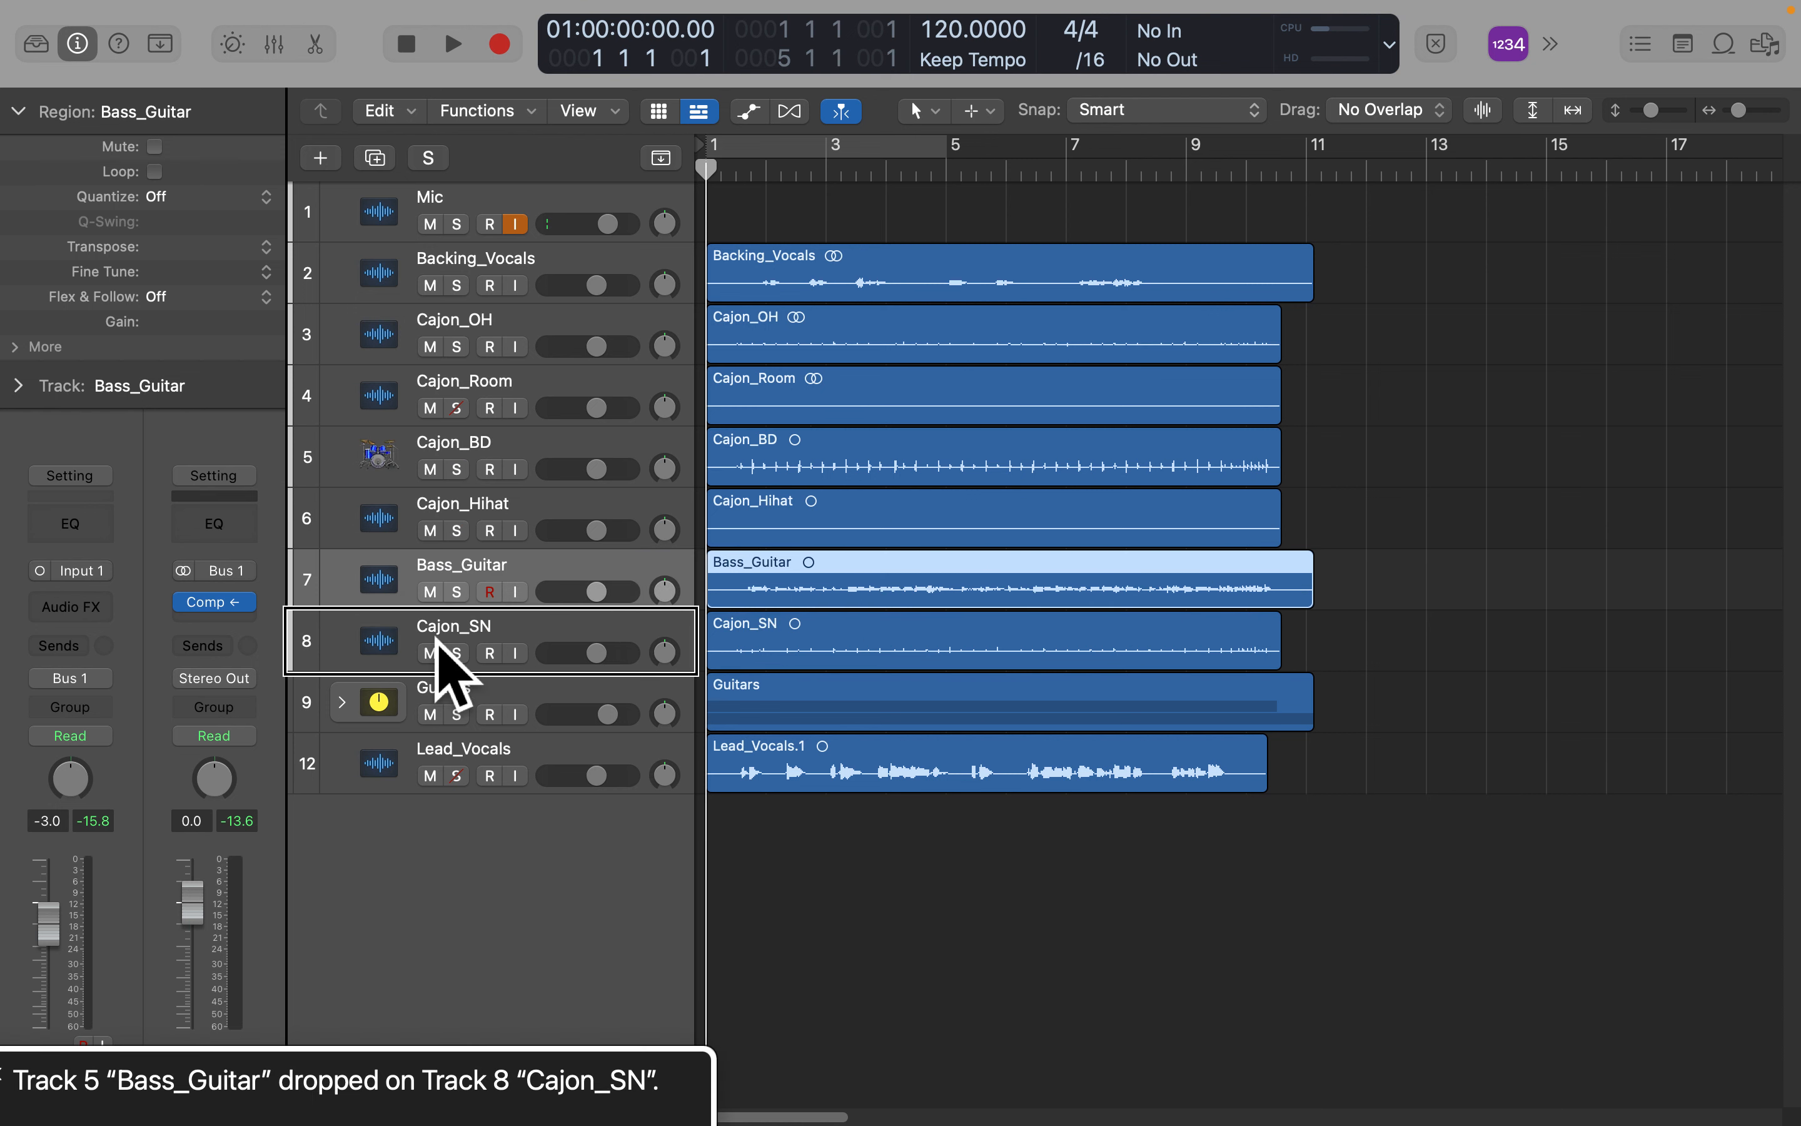
{"action": "left_click", "coordinate": [435, 700]}
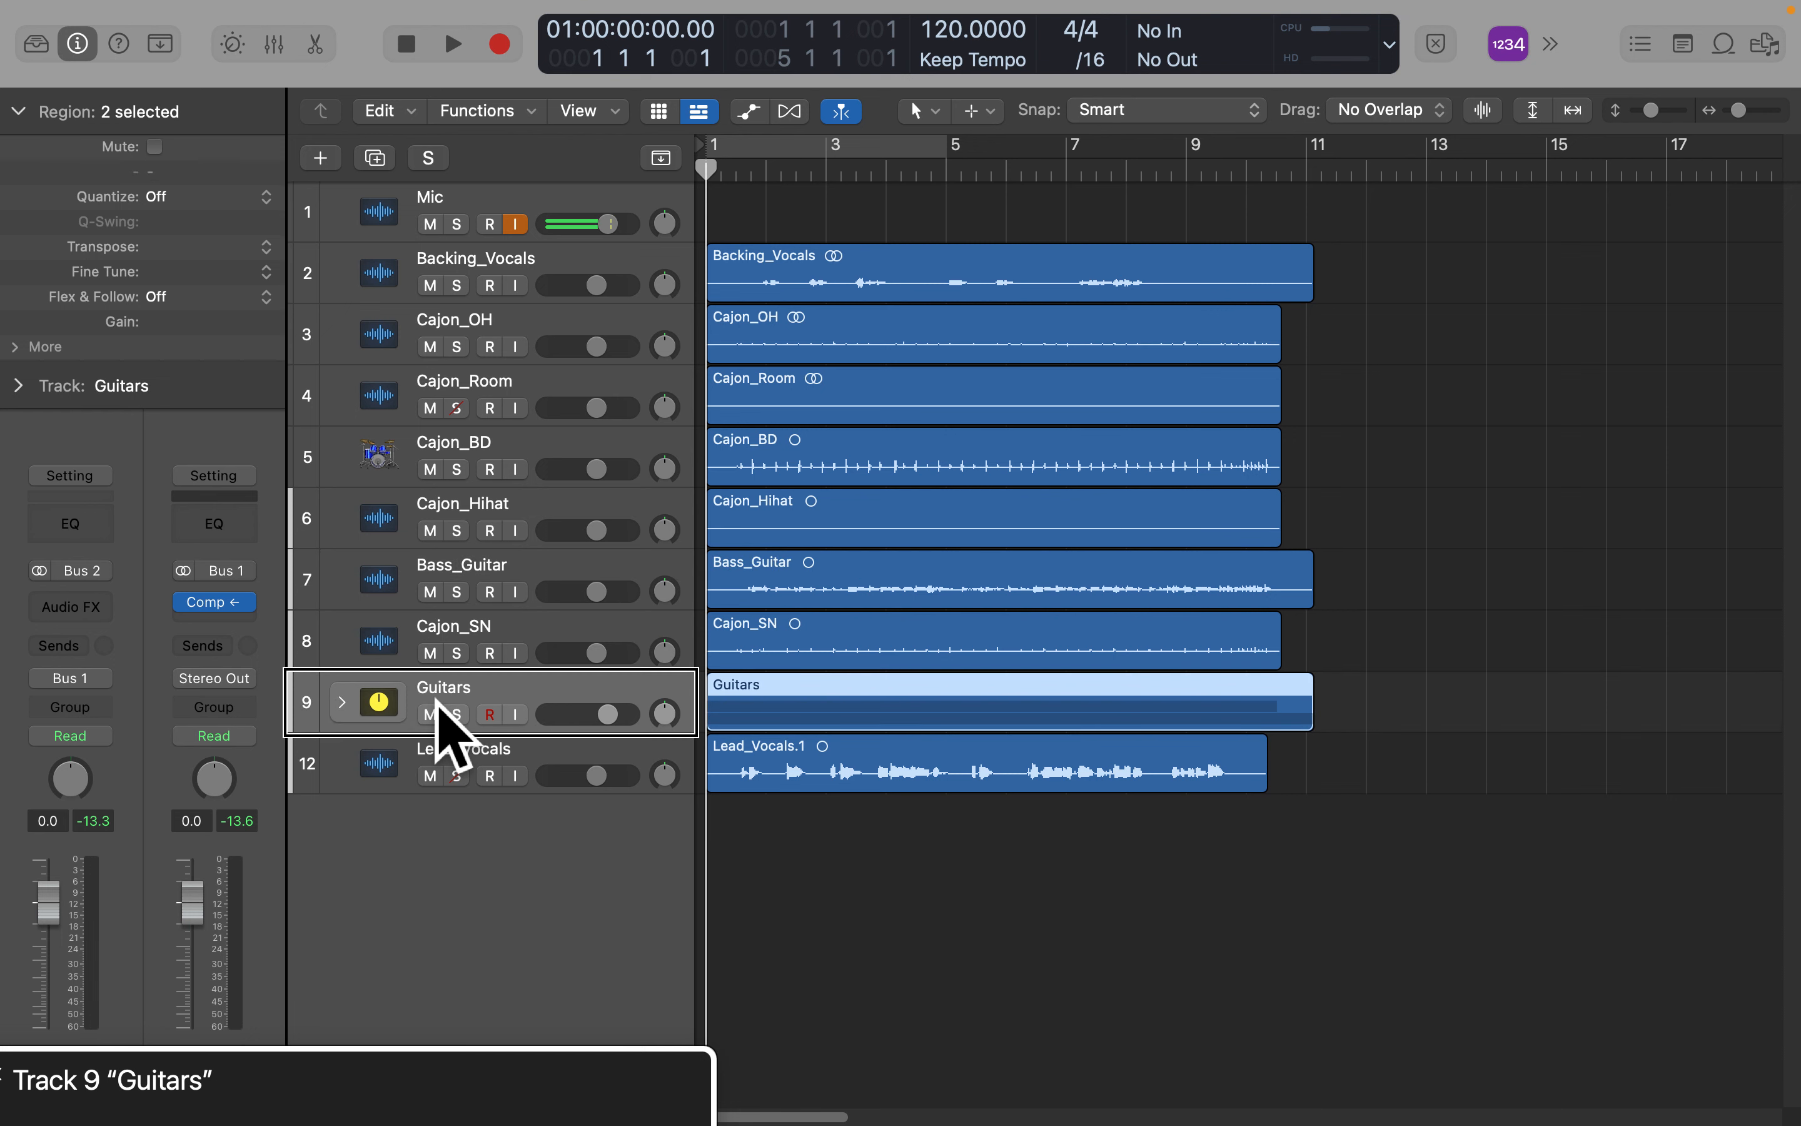
{"action": "left_click", "coordinate": [436, 636]}
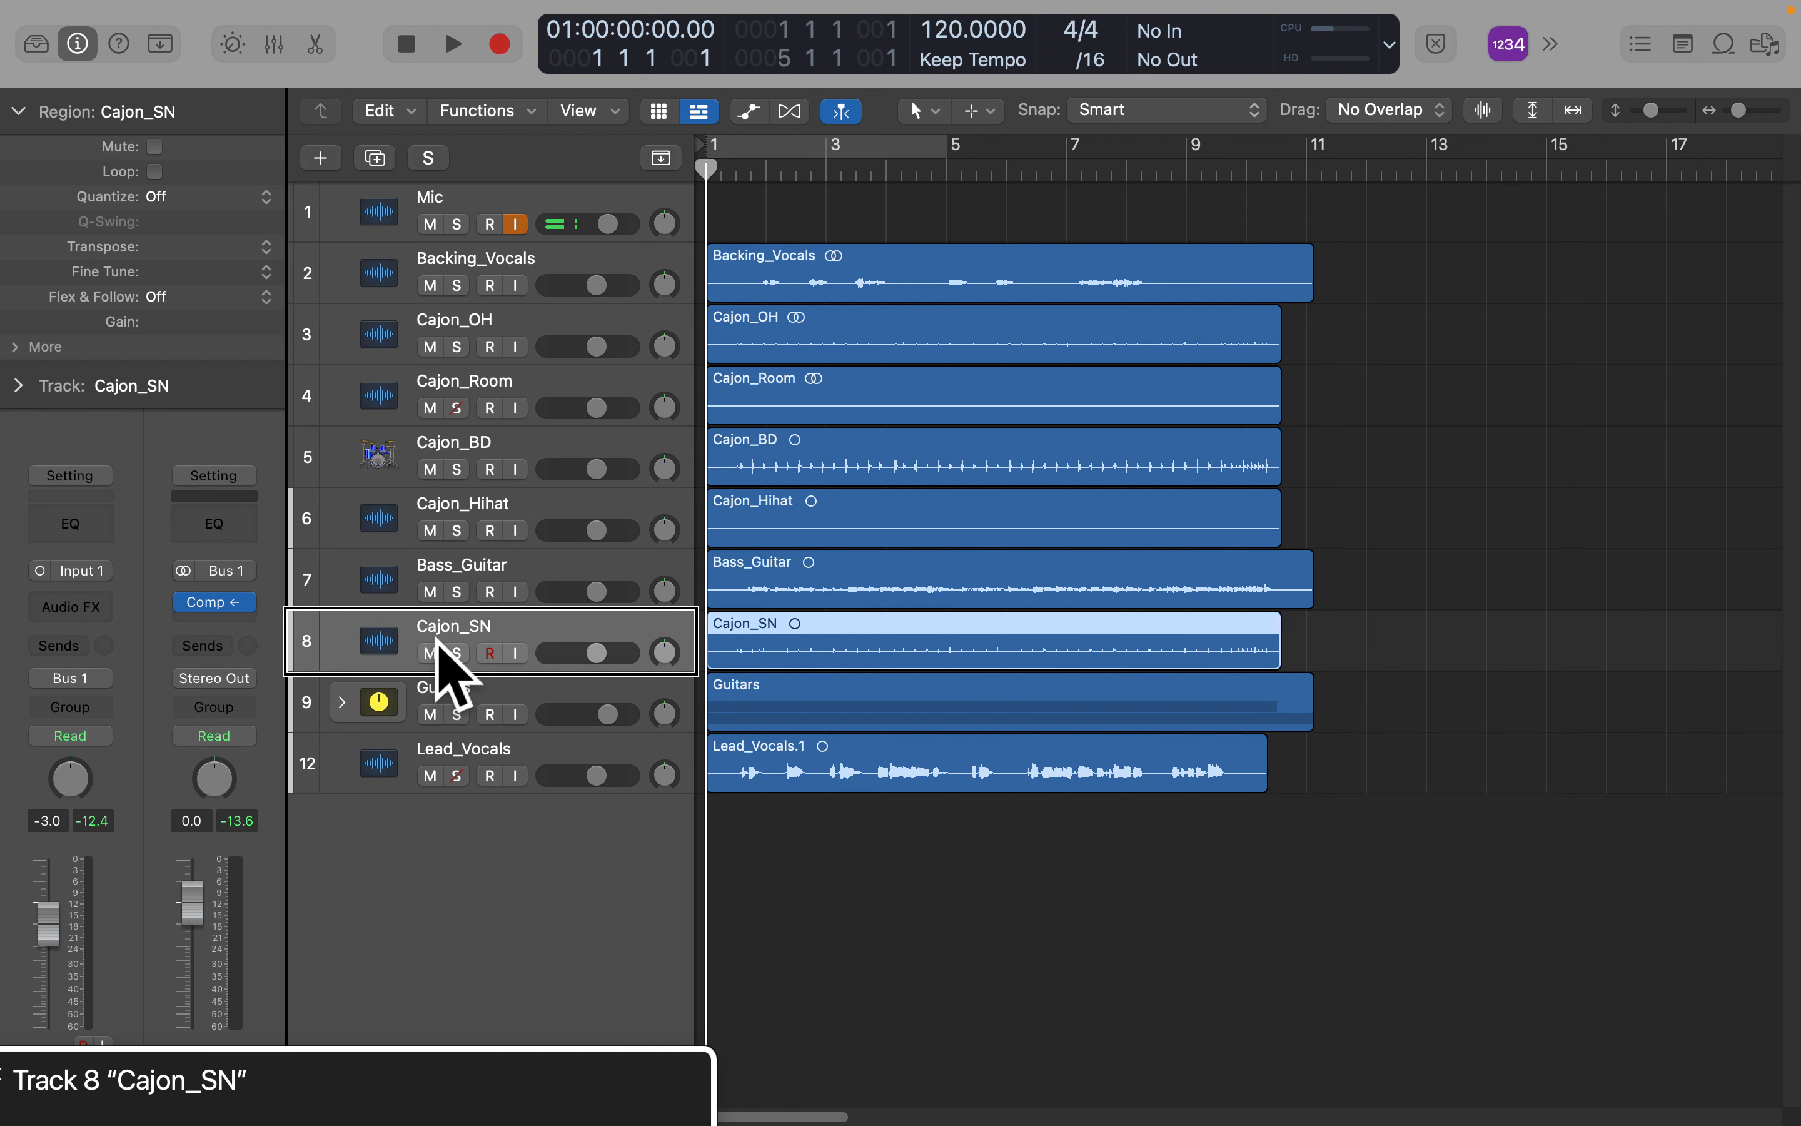
Move the Bass_Guitar track to just below the Guitars stack by marking it and dropping it on Lead_Vocals, and check the order.
{"action": "left_click", "coordinate": [436, 587]}
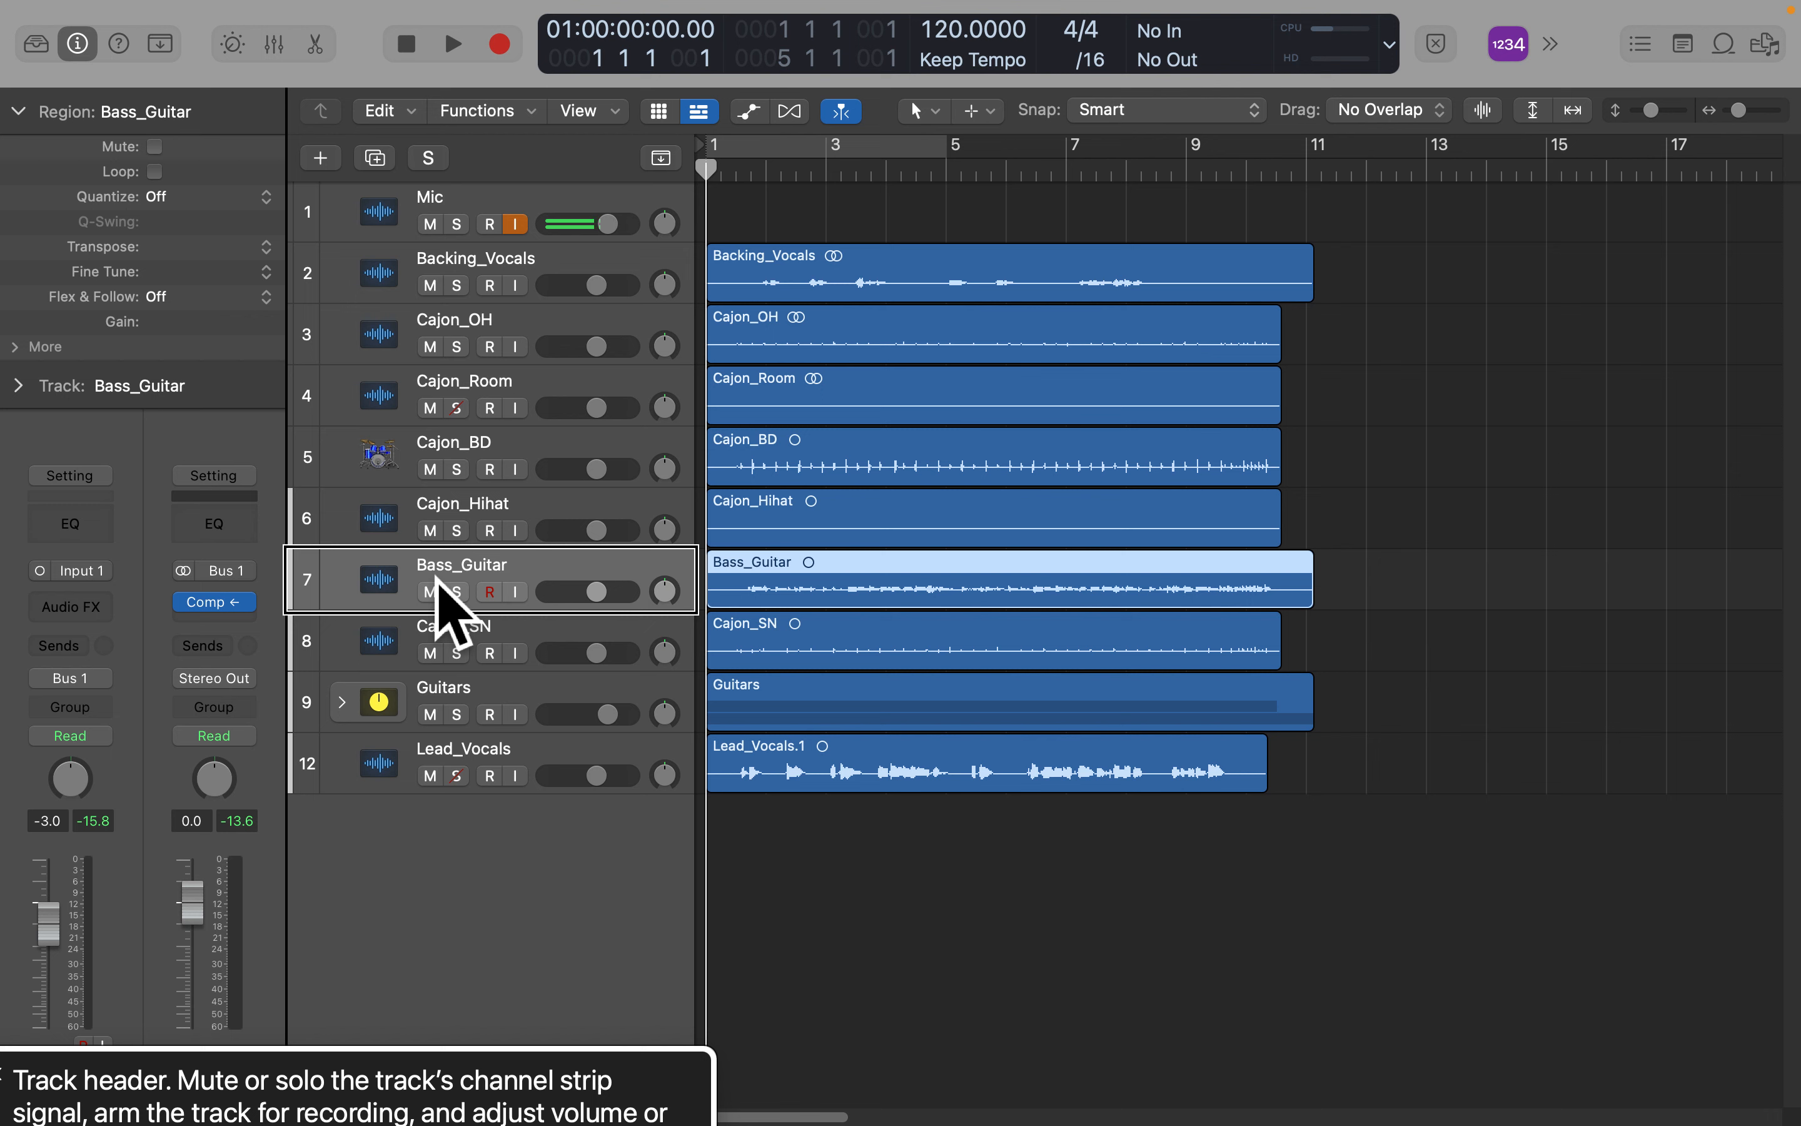
{"action": "key", "text": "ctrl+alt+comma"}
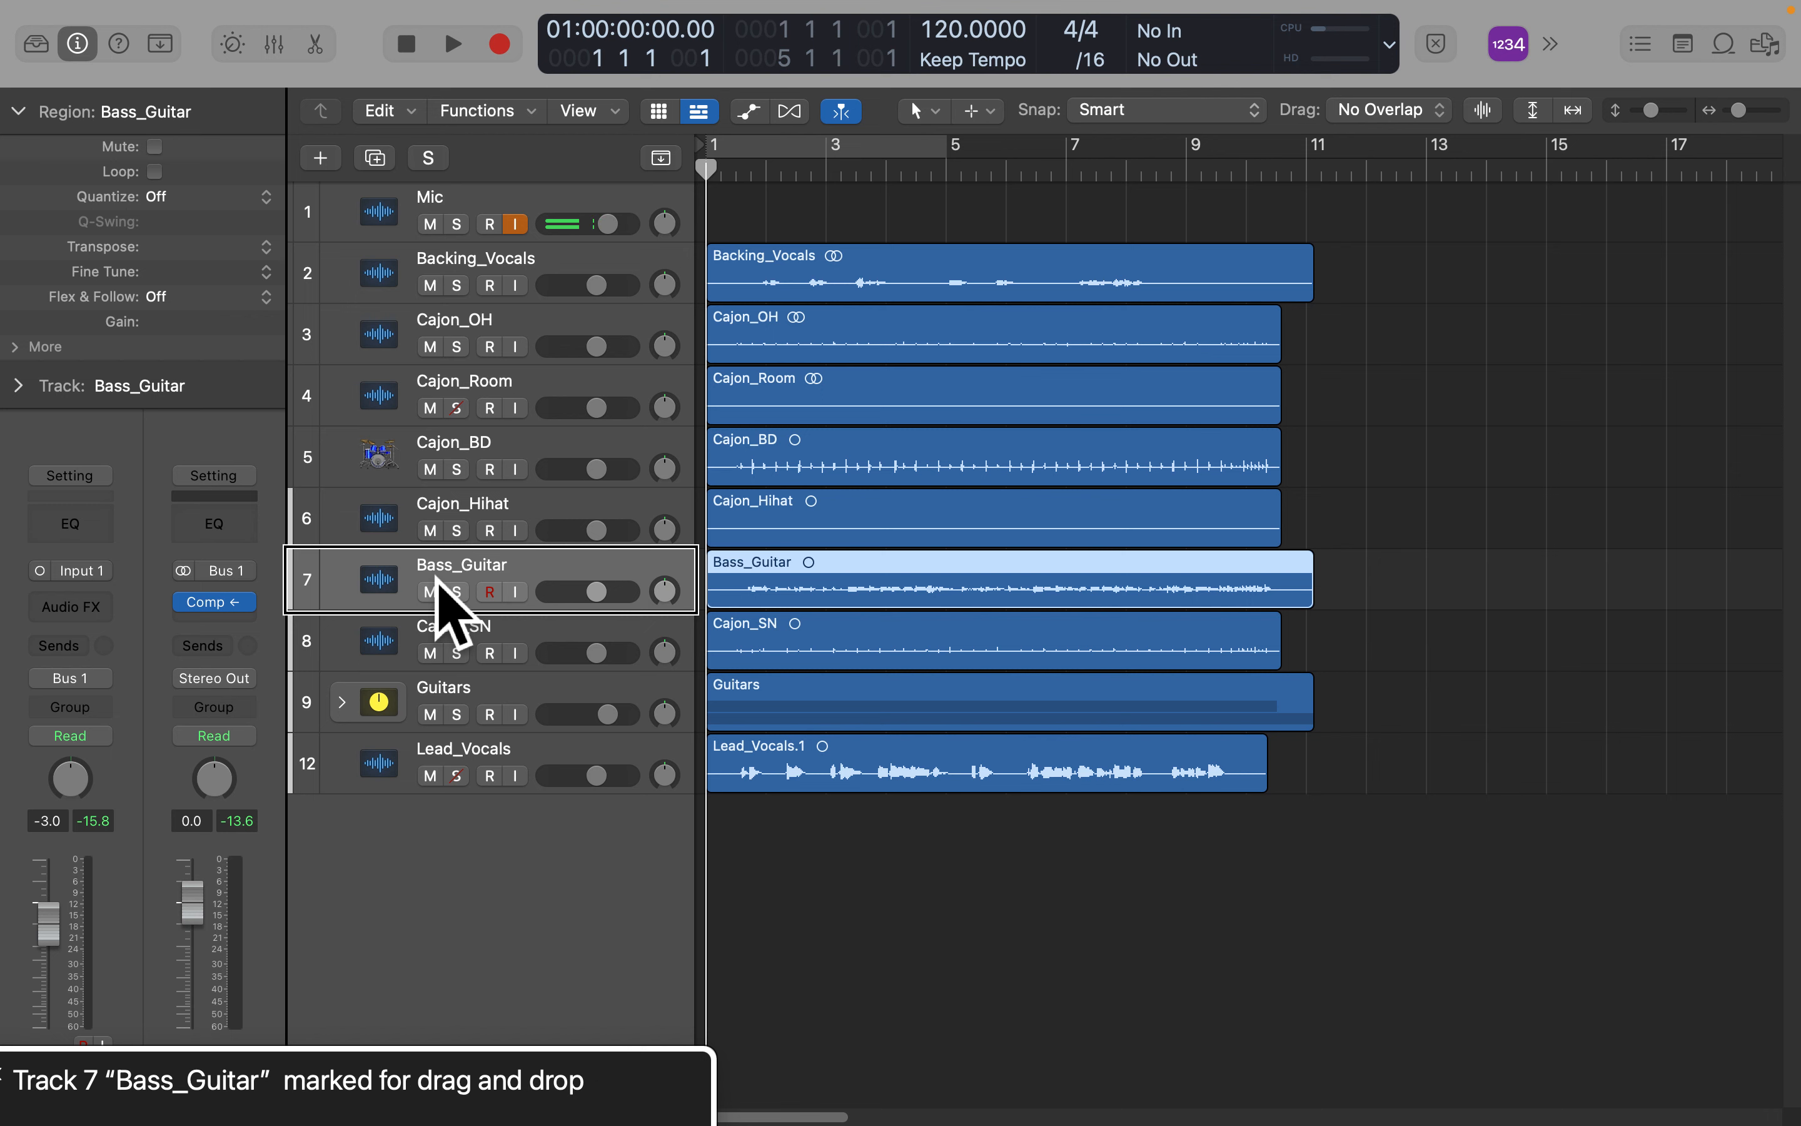
{"action": "key", "text": "ctrl+alt+Down"}
{"action": "key", "text": "ctrl+alt+Down"}
{"action": "key", "text": "ctrl+alt+Down"}
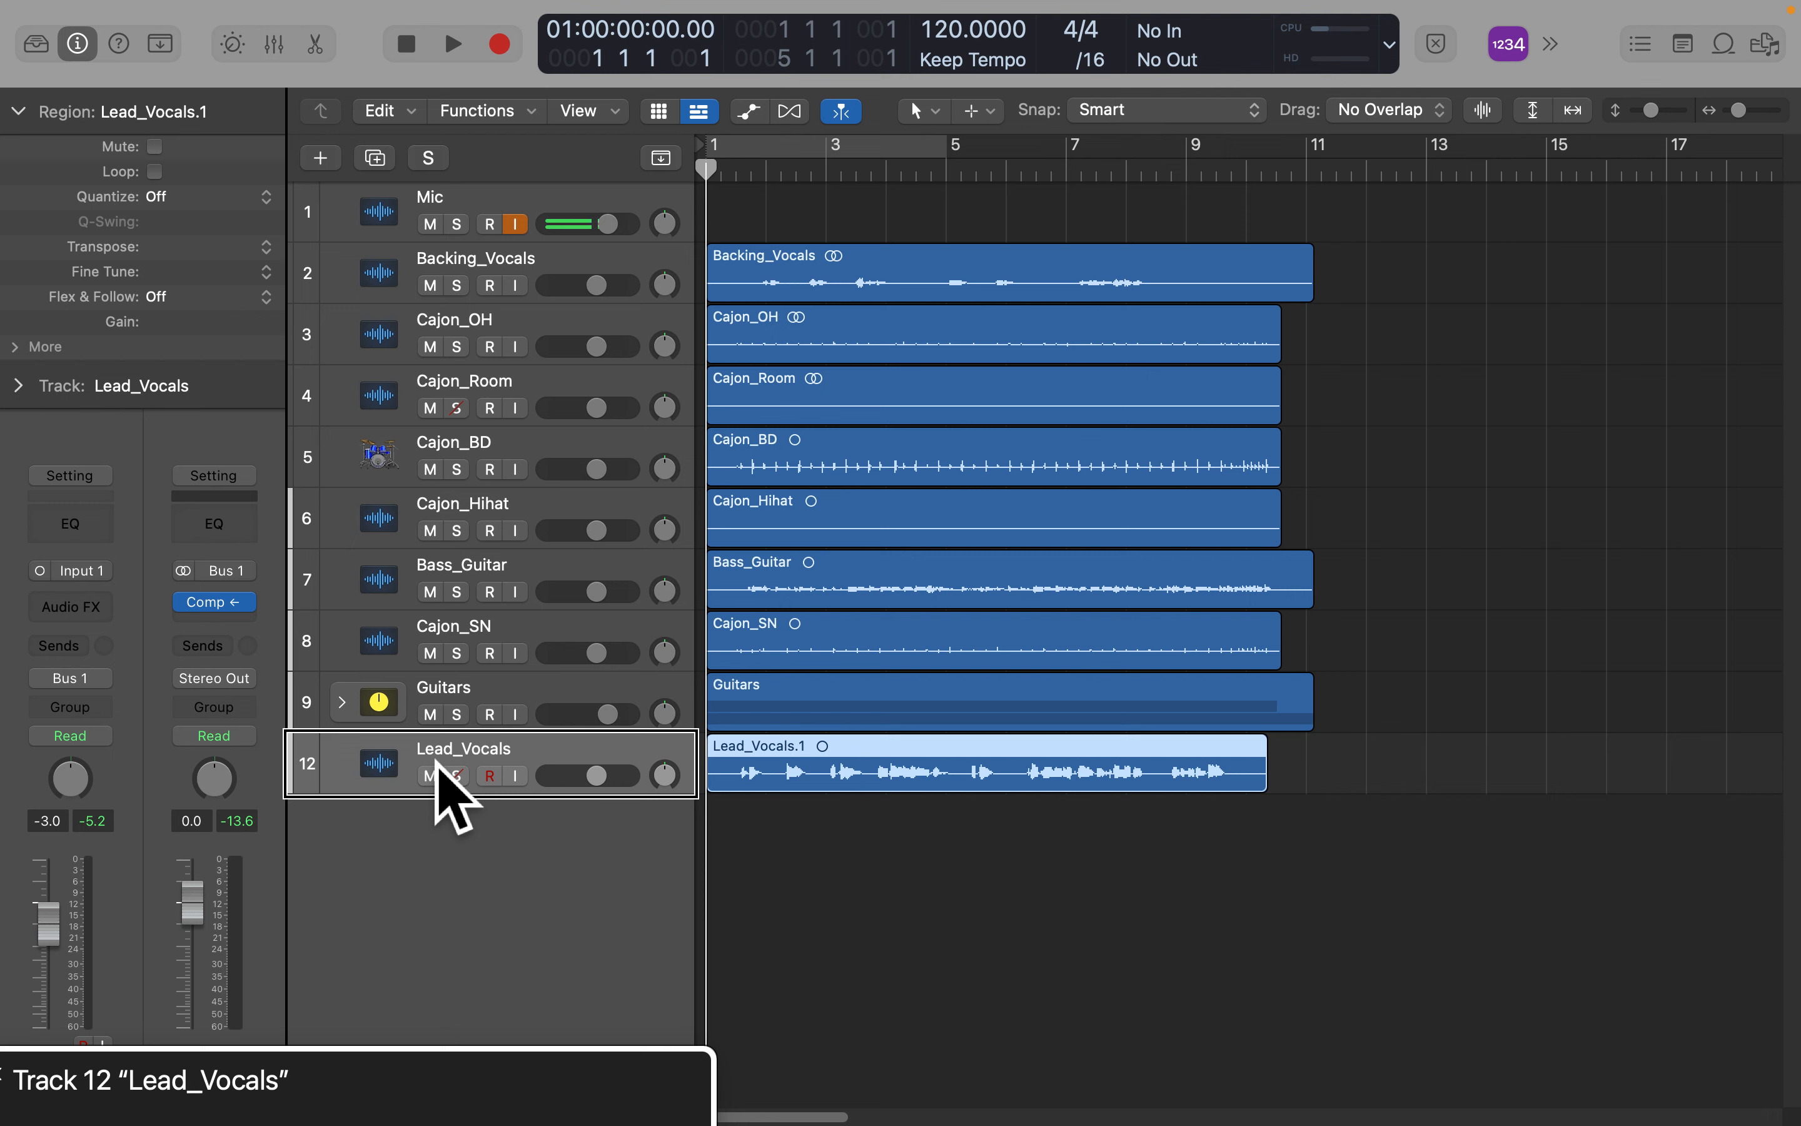
{"action": "left_click_drag", "start_coordinate": [420, 578], "coordinate": [439, 763]}
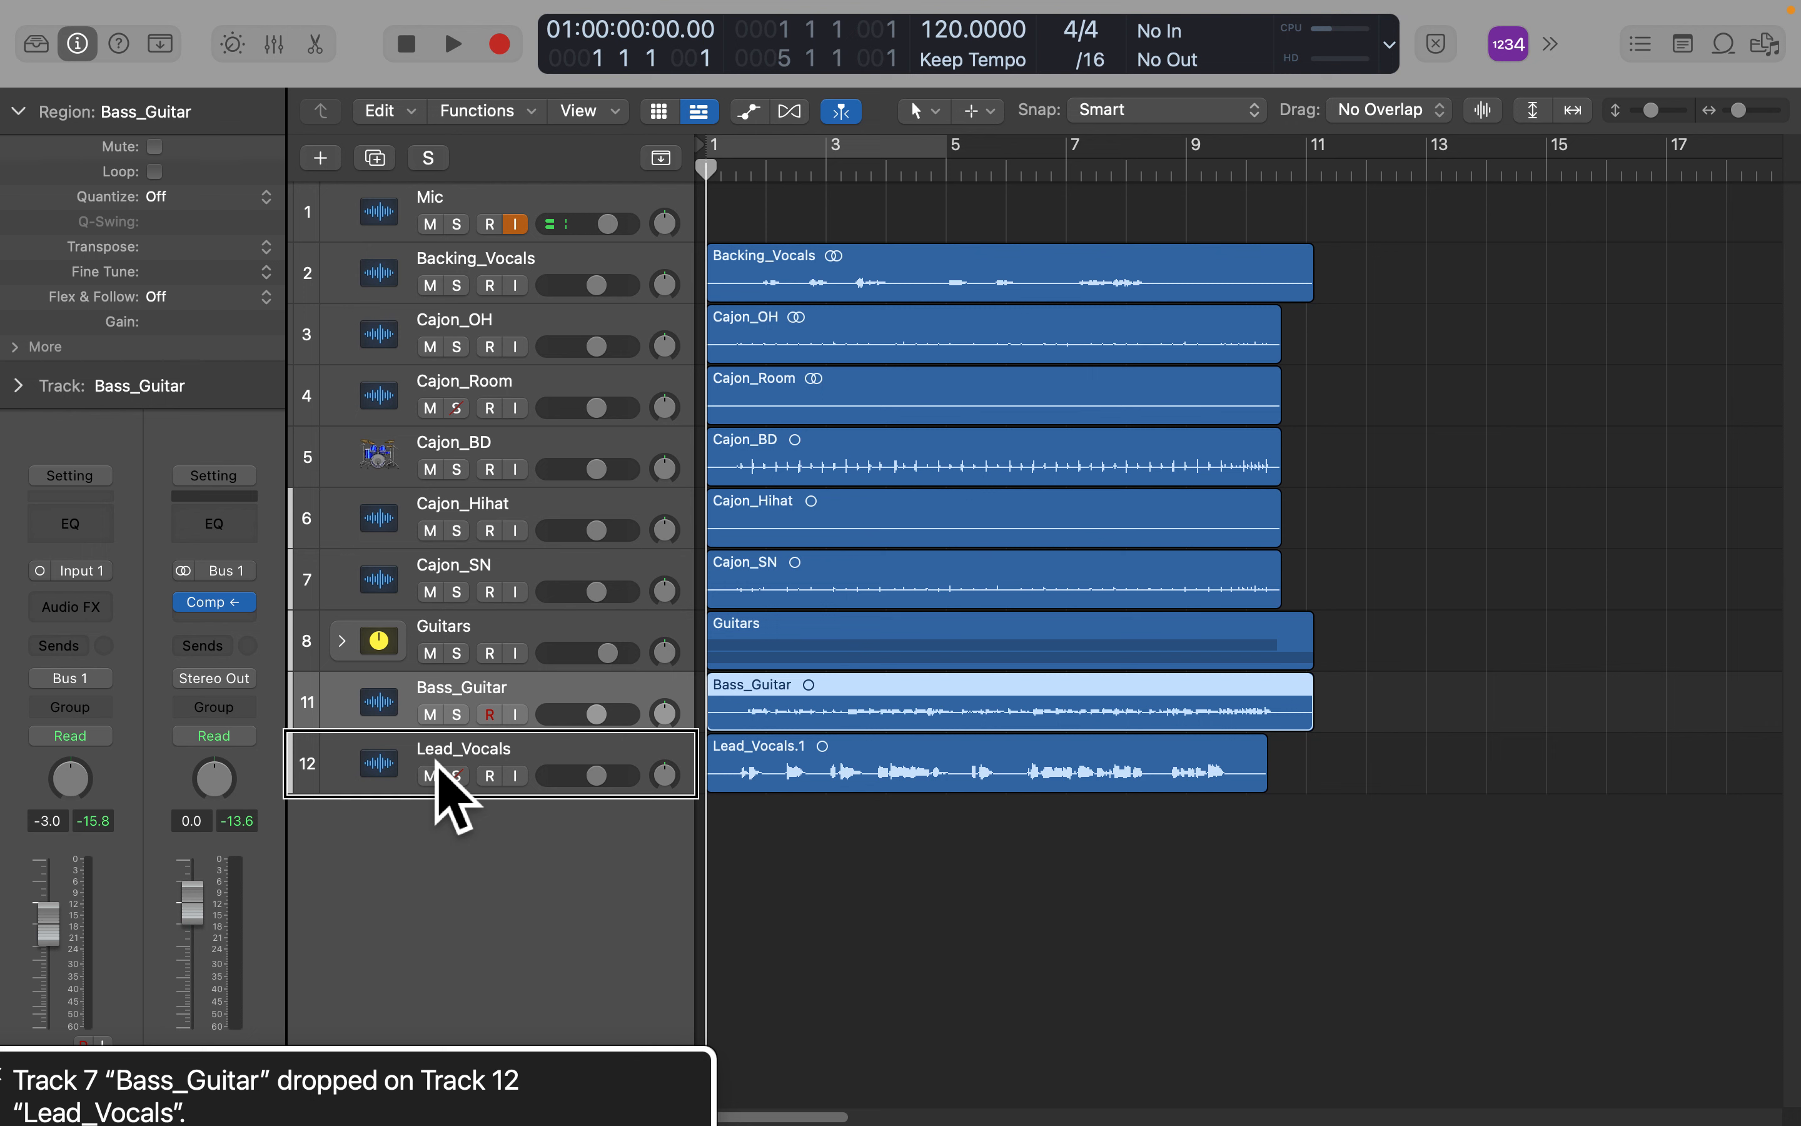
{"action": "left_click", "coordinate": [438, 763]}
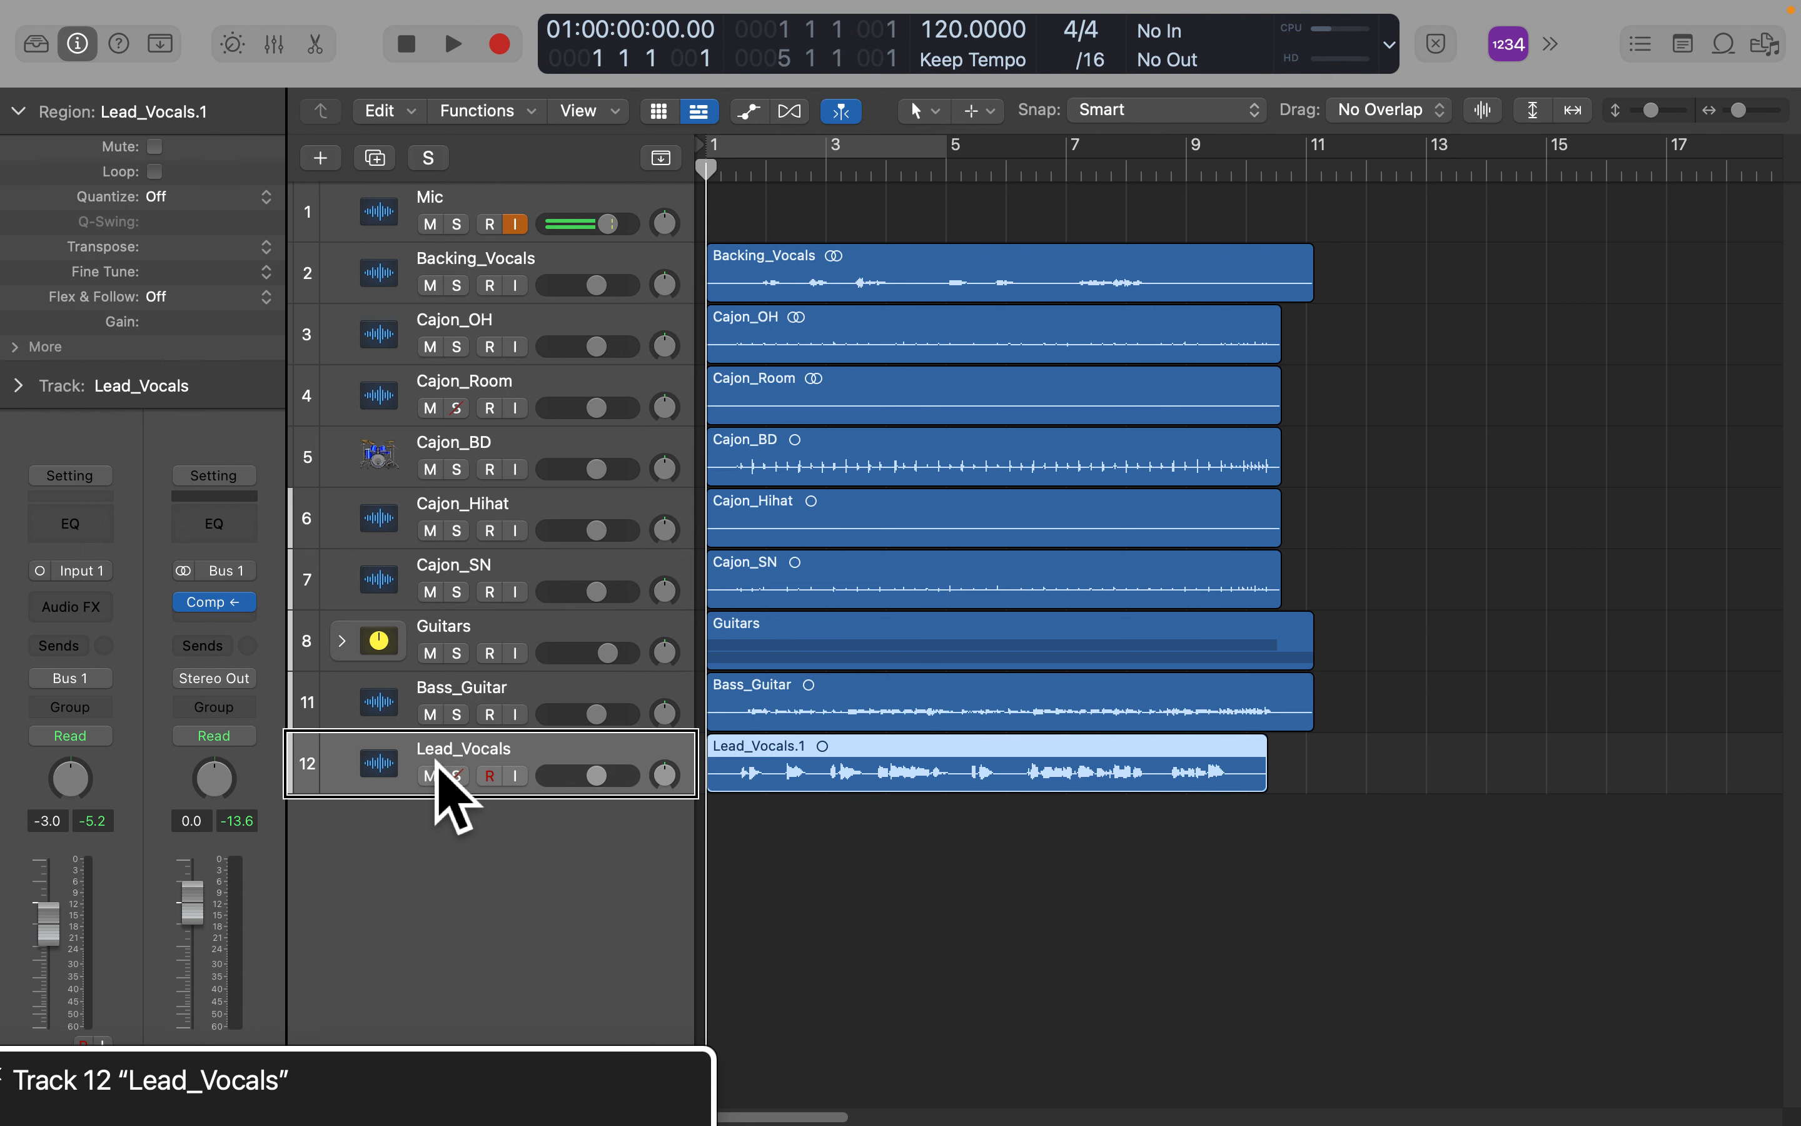
{"action": "left_click", "coordinate": [435, 700]}
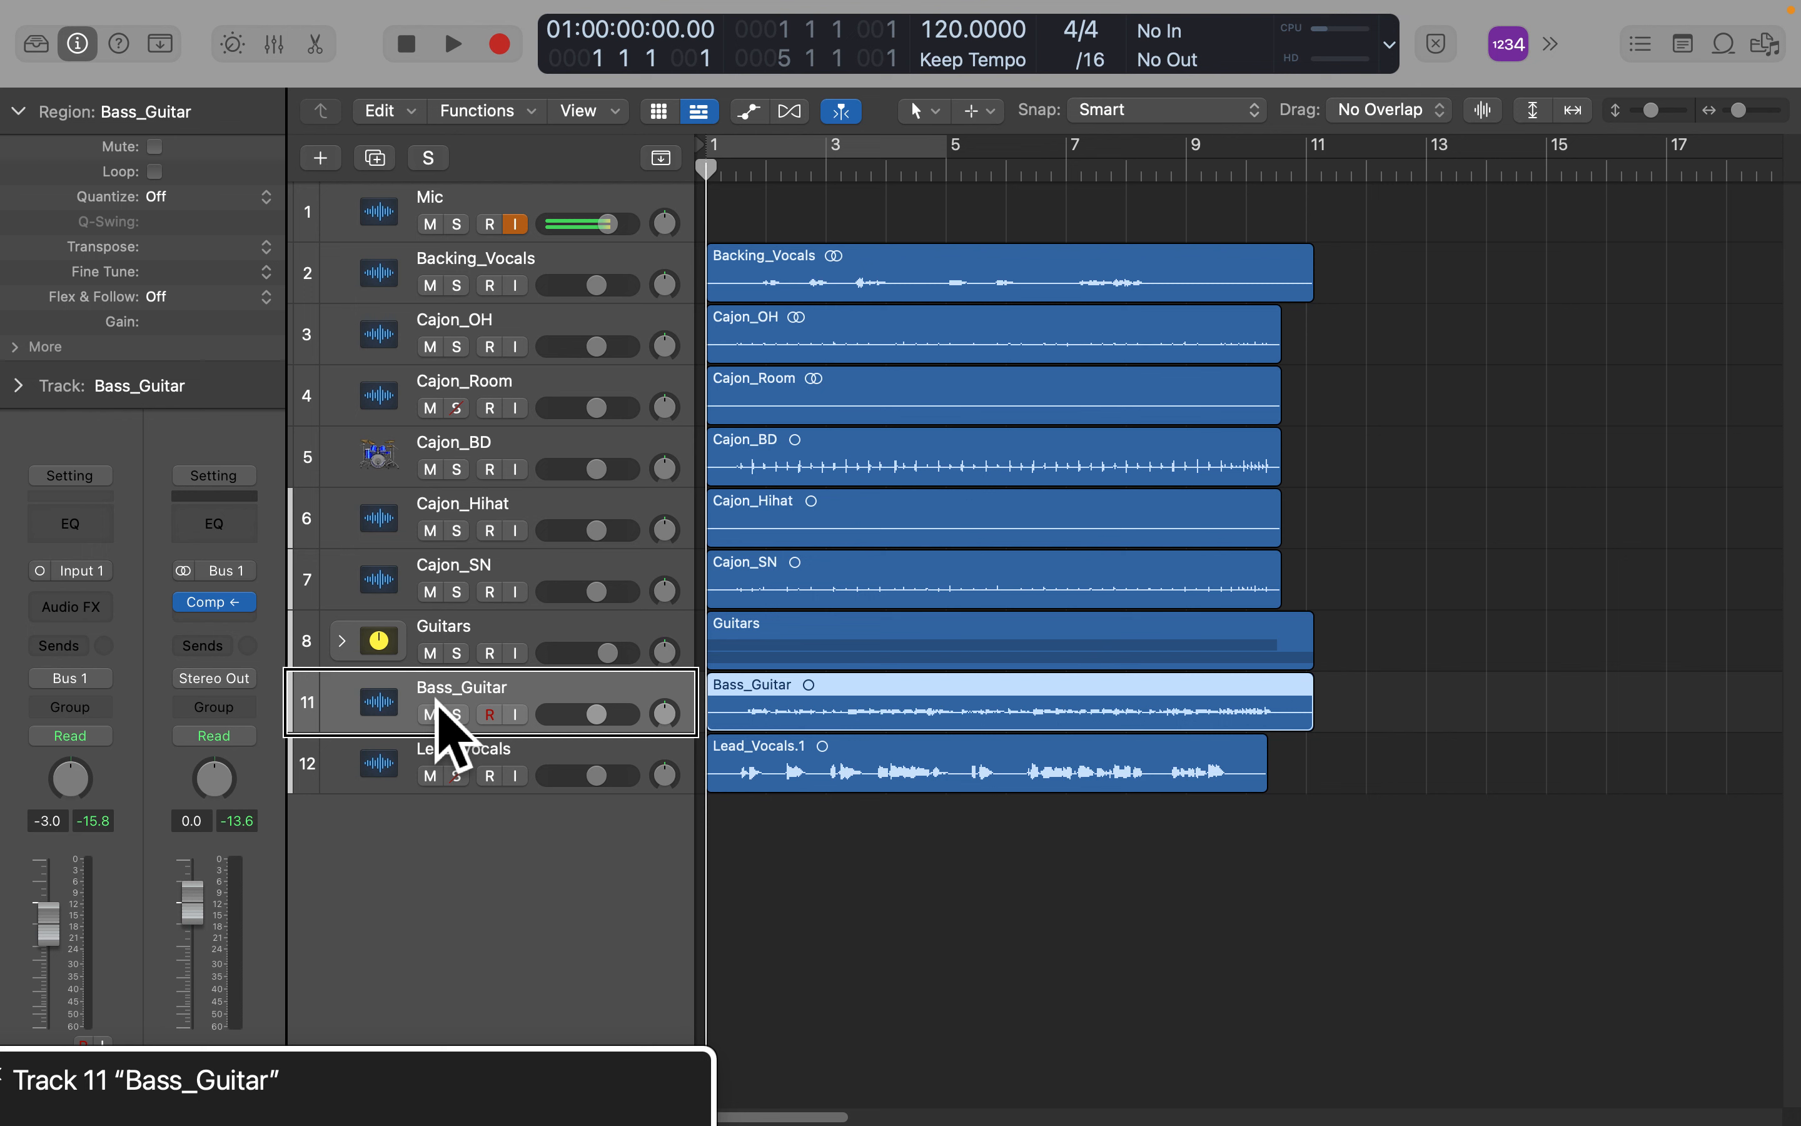
{"action": "left_click", "coordinate": [436, 760]}
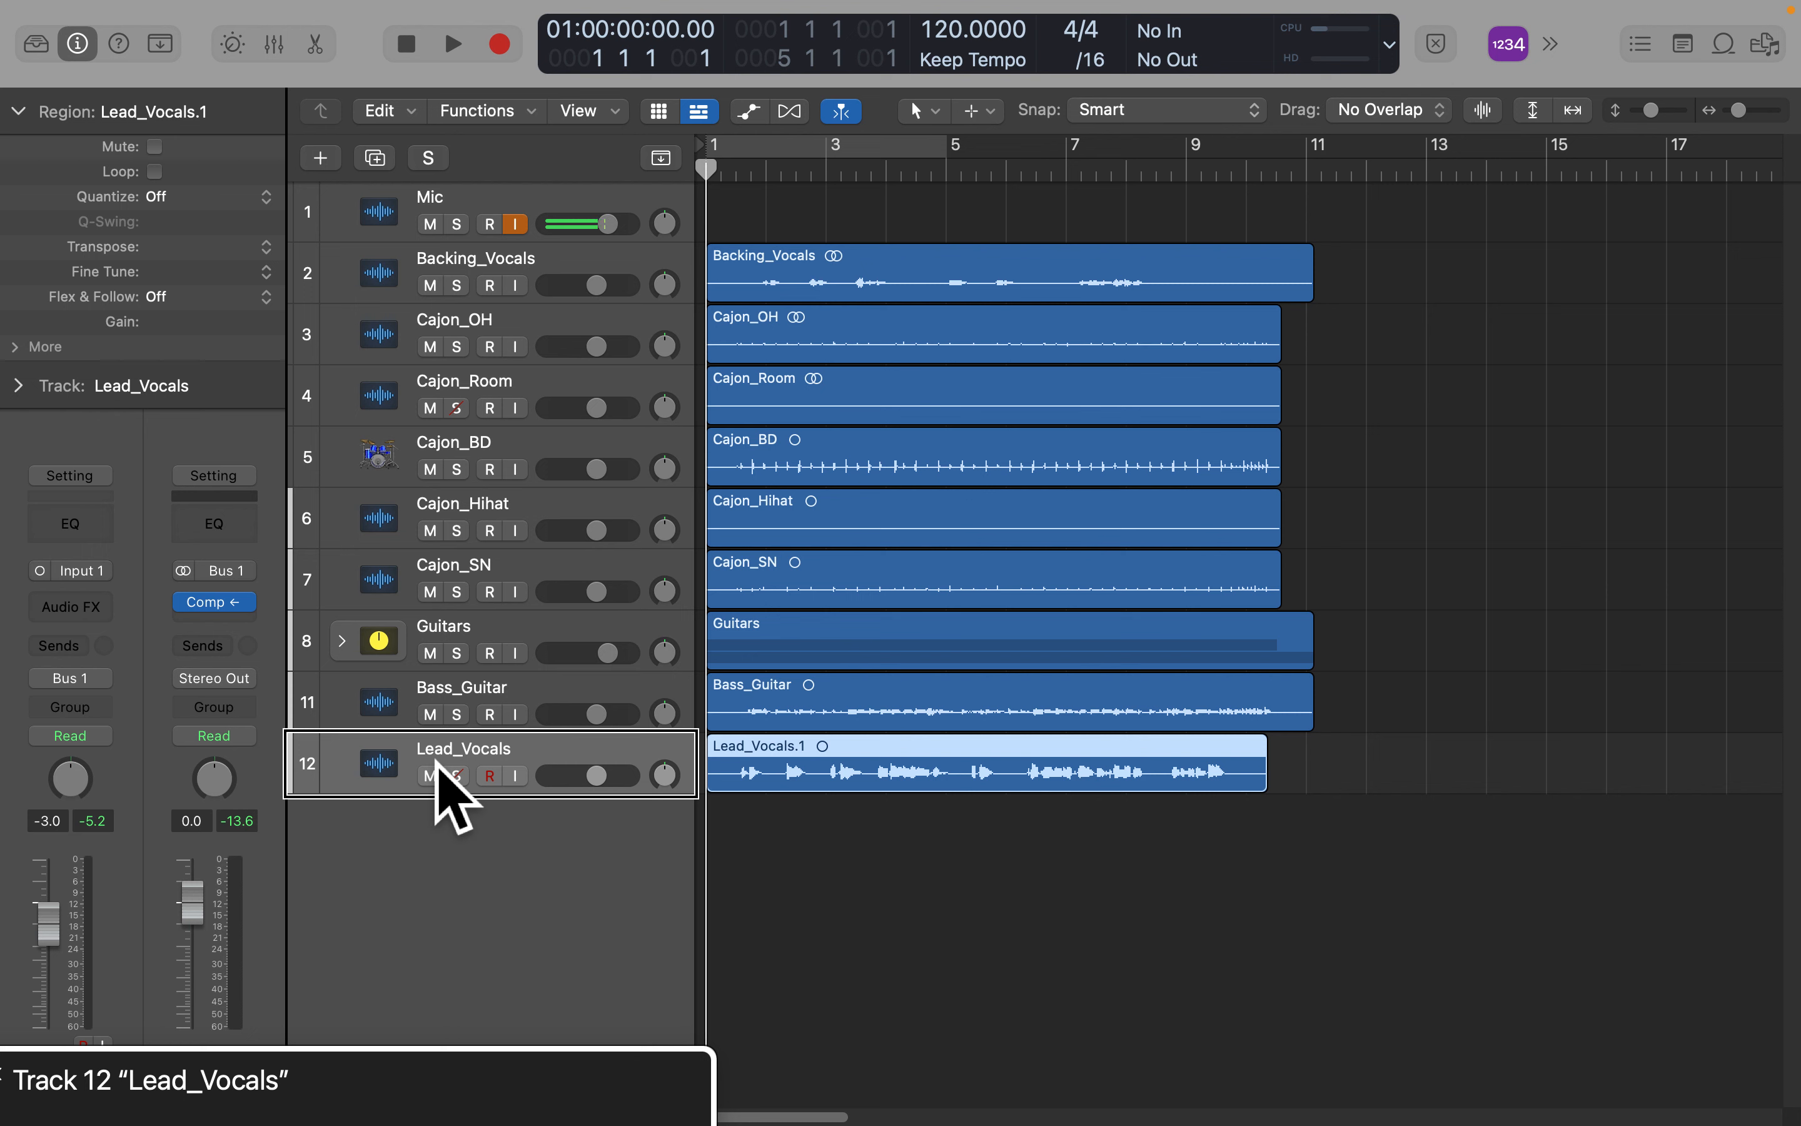
Move the Backing_Vocals track to directly above Lead_Vocals by marking it and dropping it there, and check the neighbouring tracks.
{"action": "left_click", "coordinate": [436, 215]}
{"action": "left_click", "coordinate": [437, 274]}
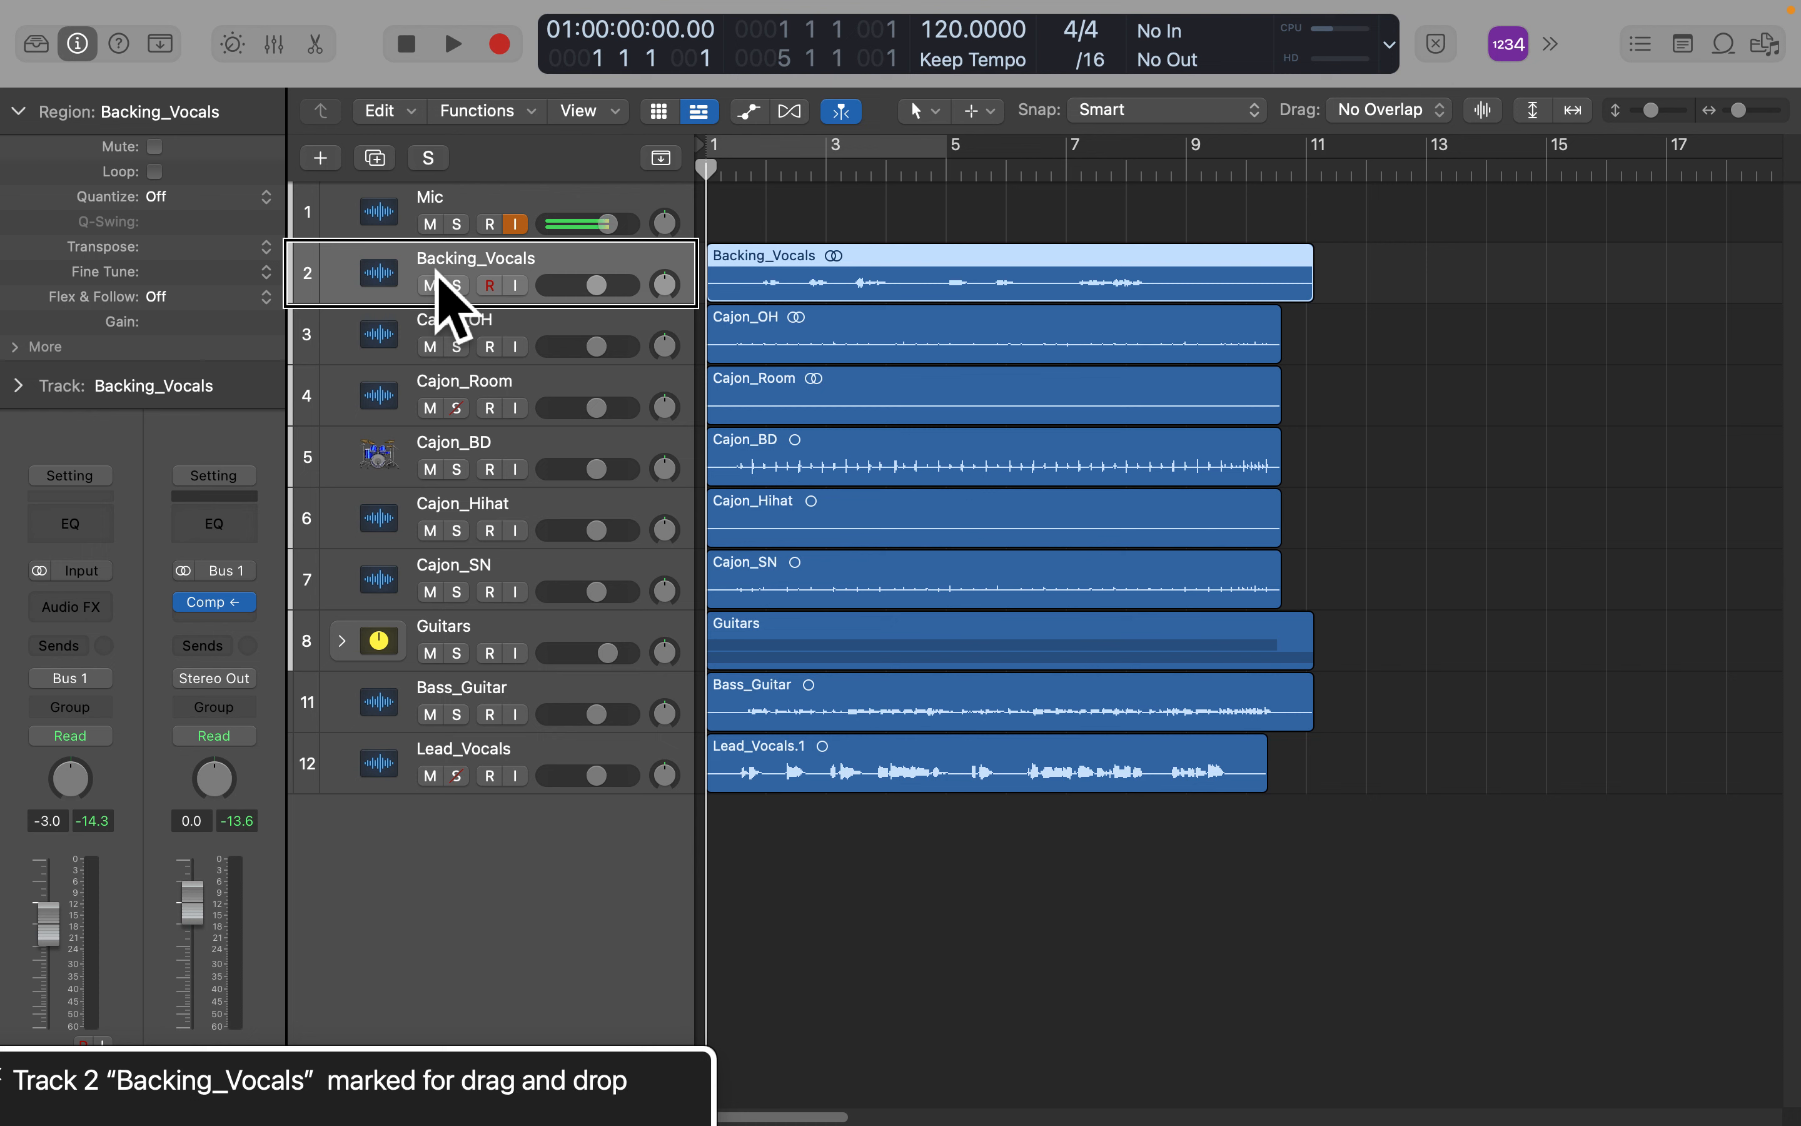
{"action": "key", "text": "ctrl+alt+End"}
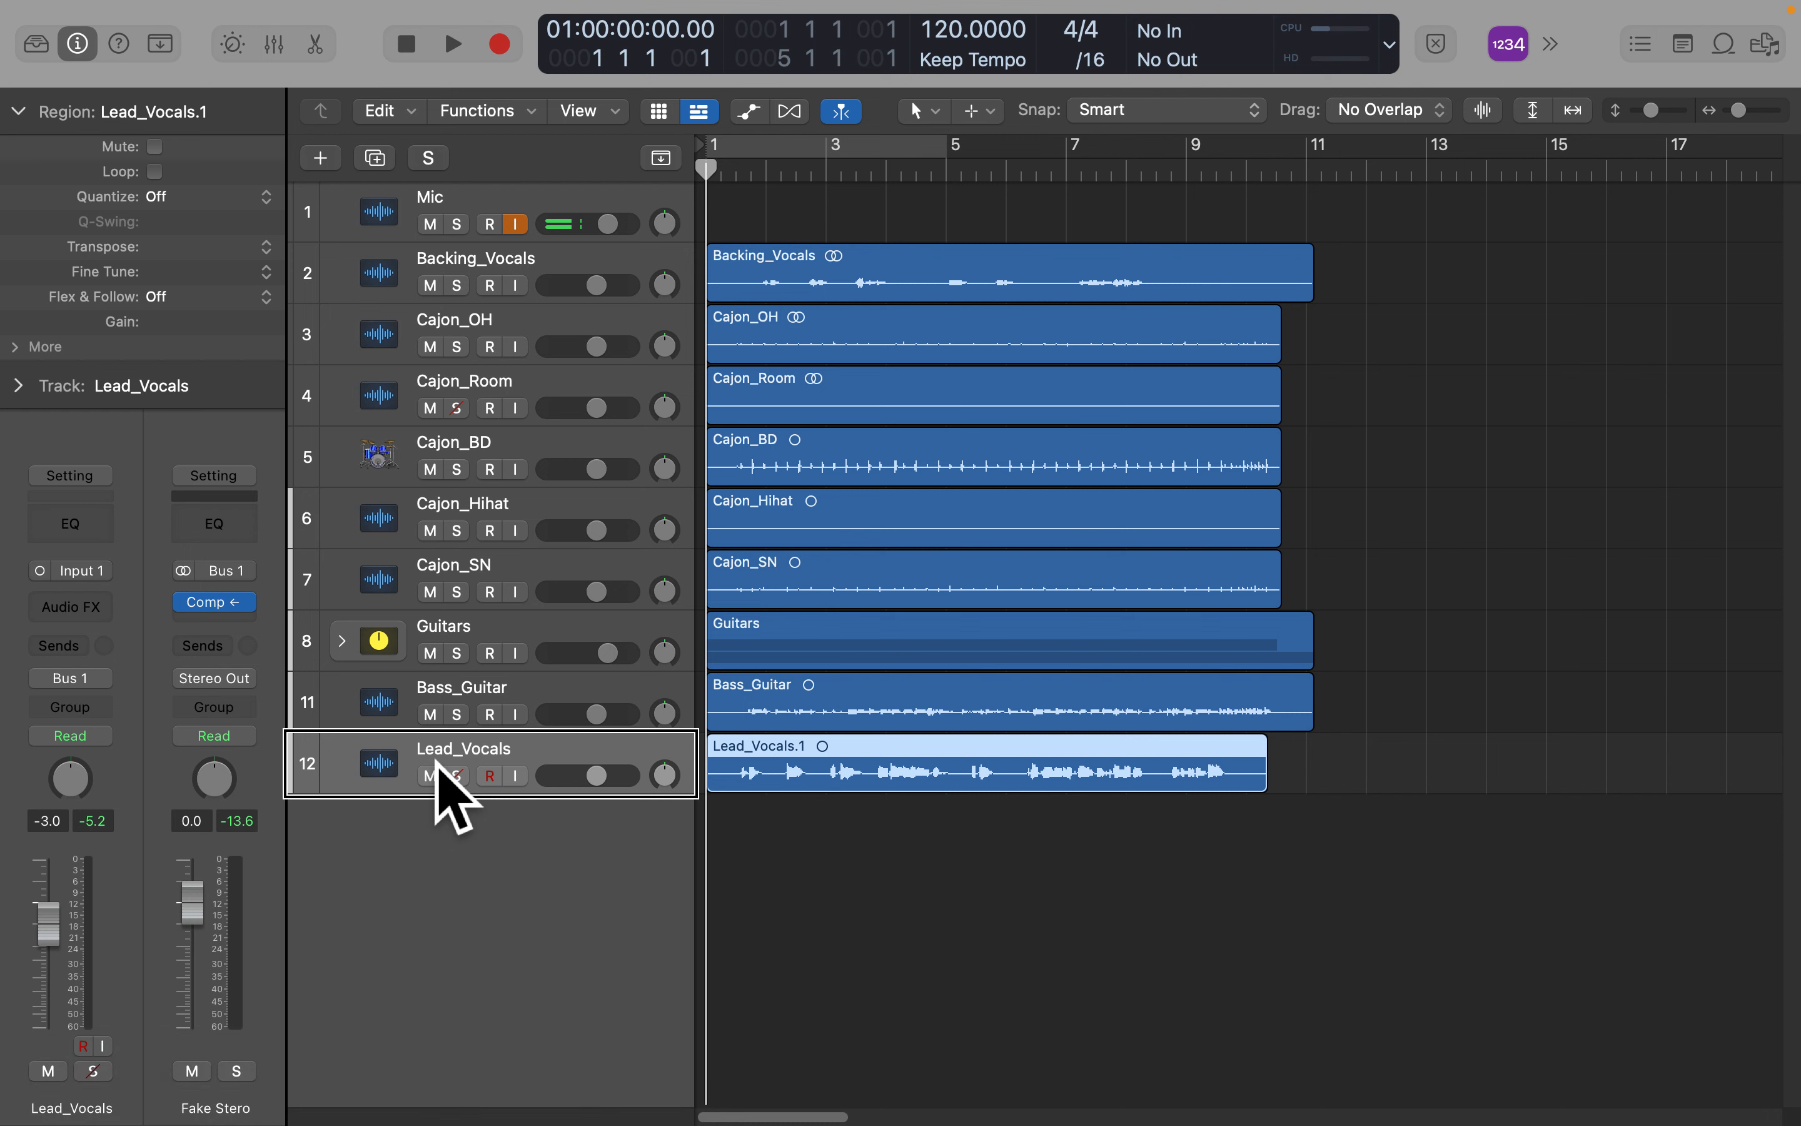
{"action": "left_click_drag", "start_coordinate": [430, 271], "coordinate": [437, 763]}
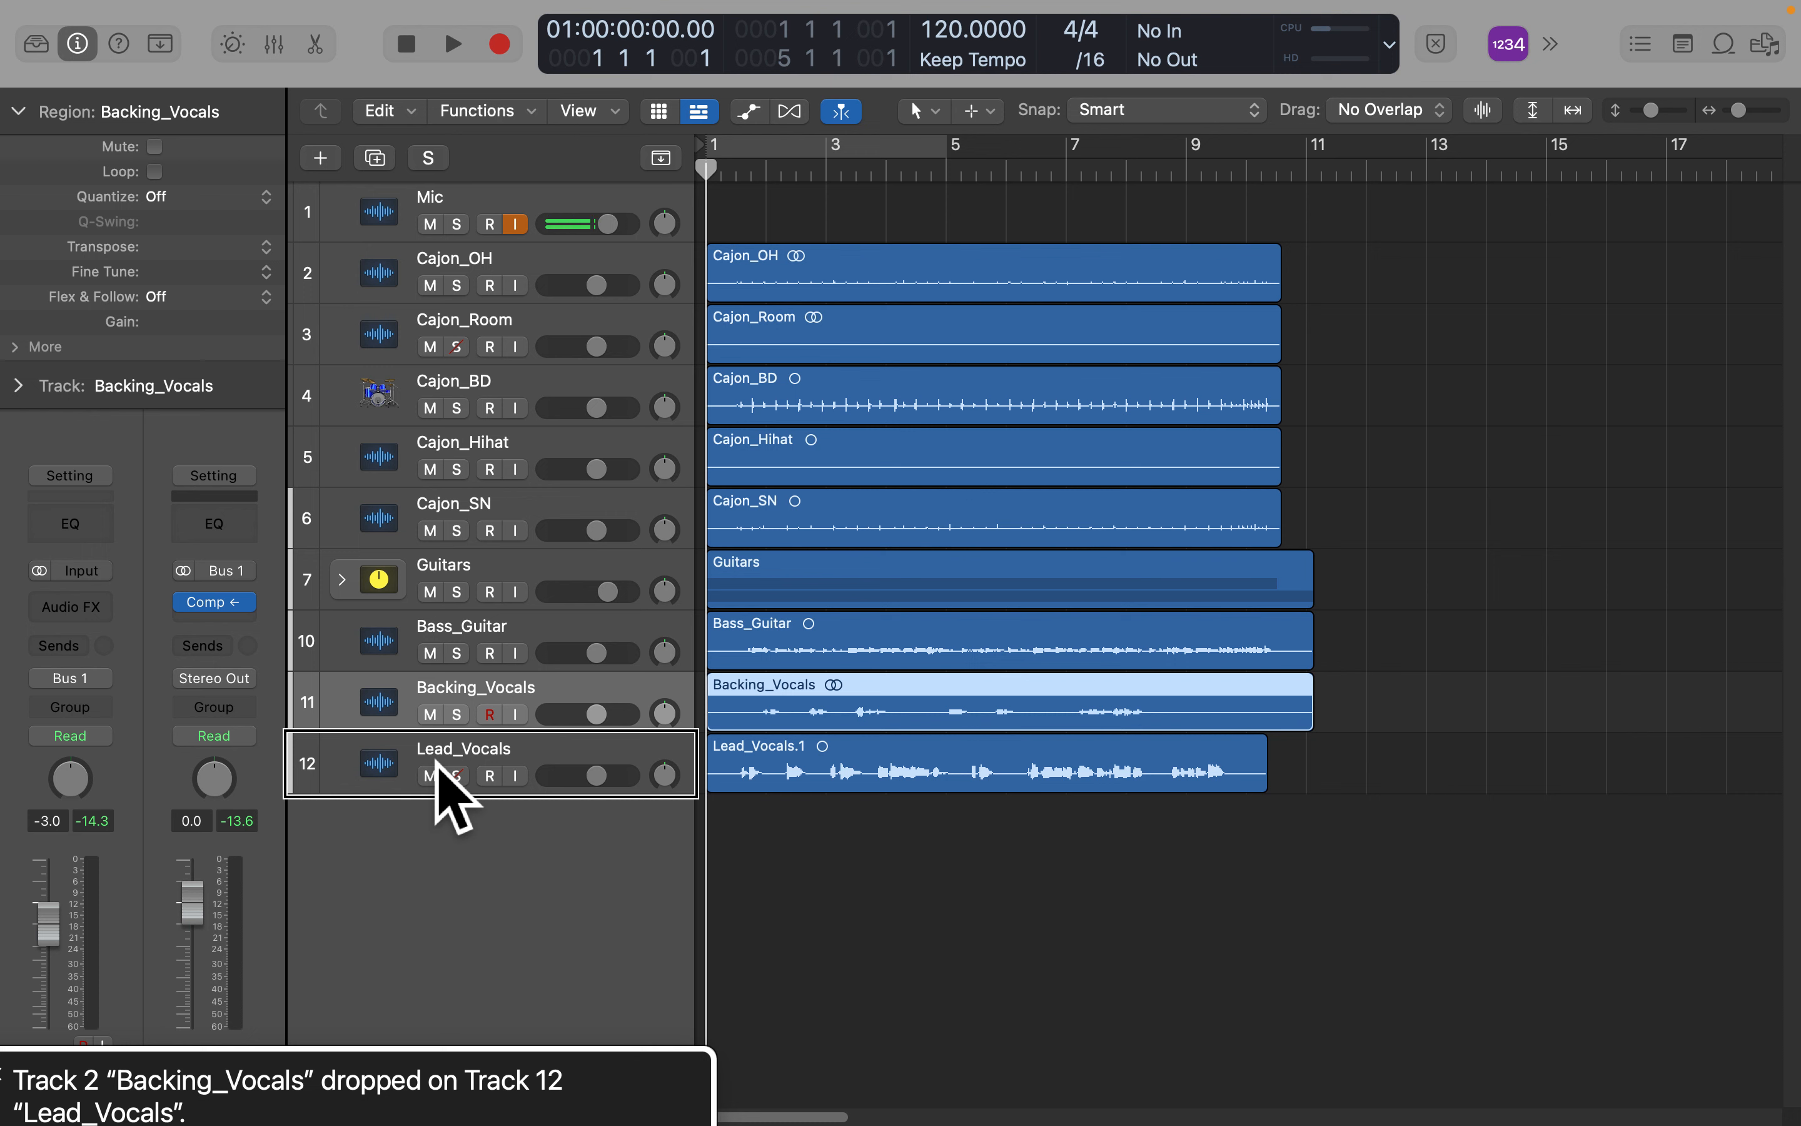
{"action": "key", "text": "Down"}
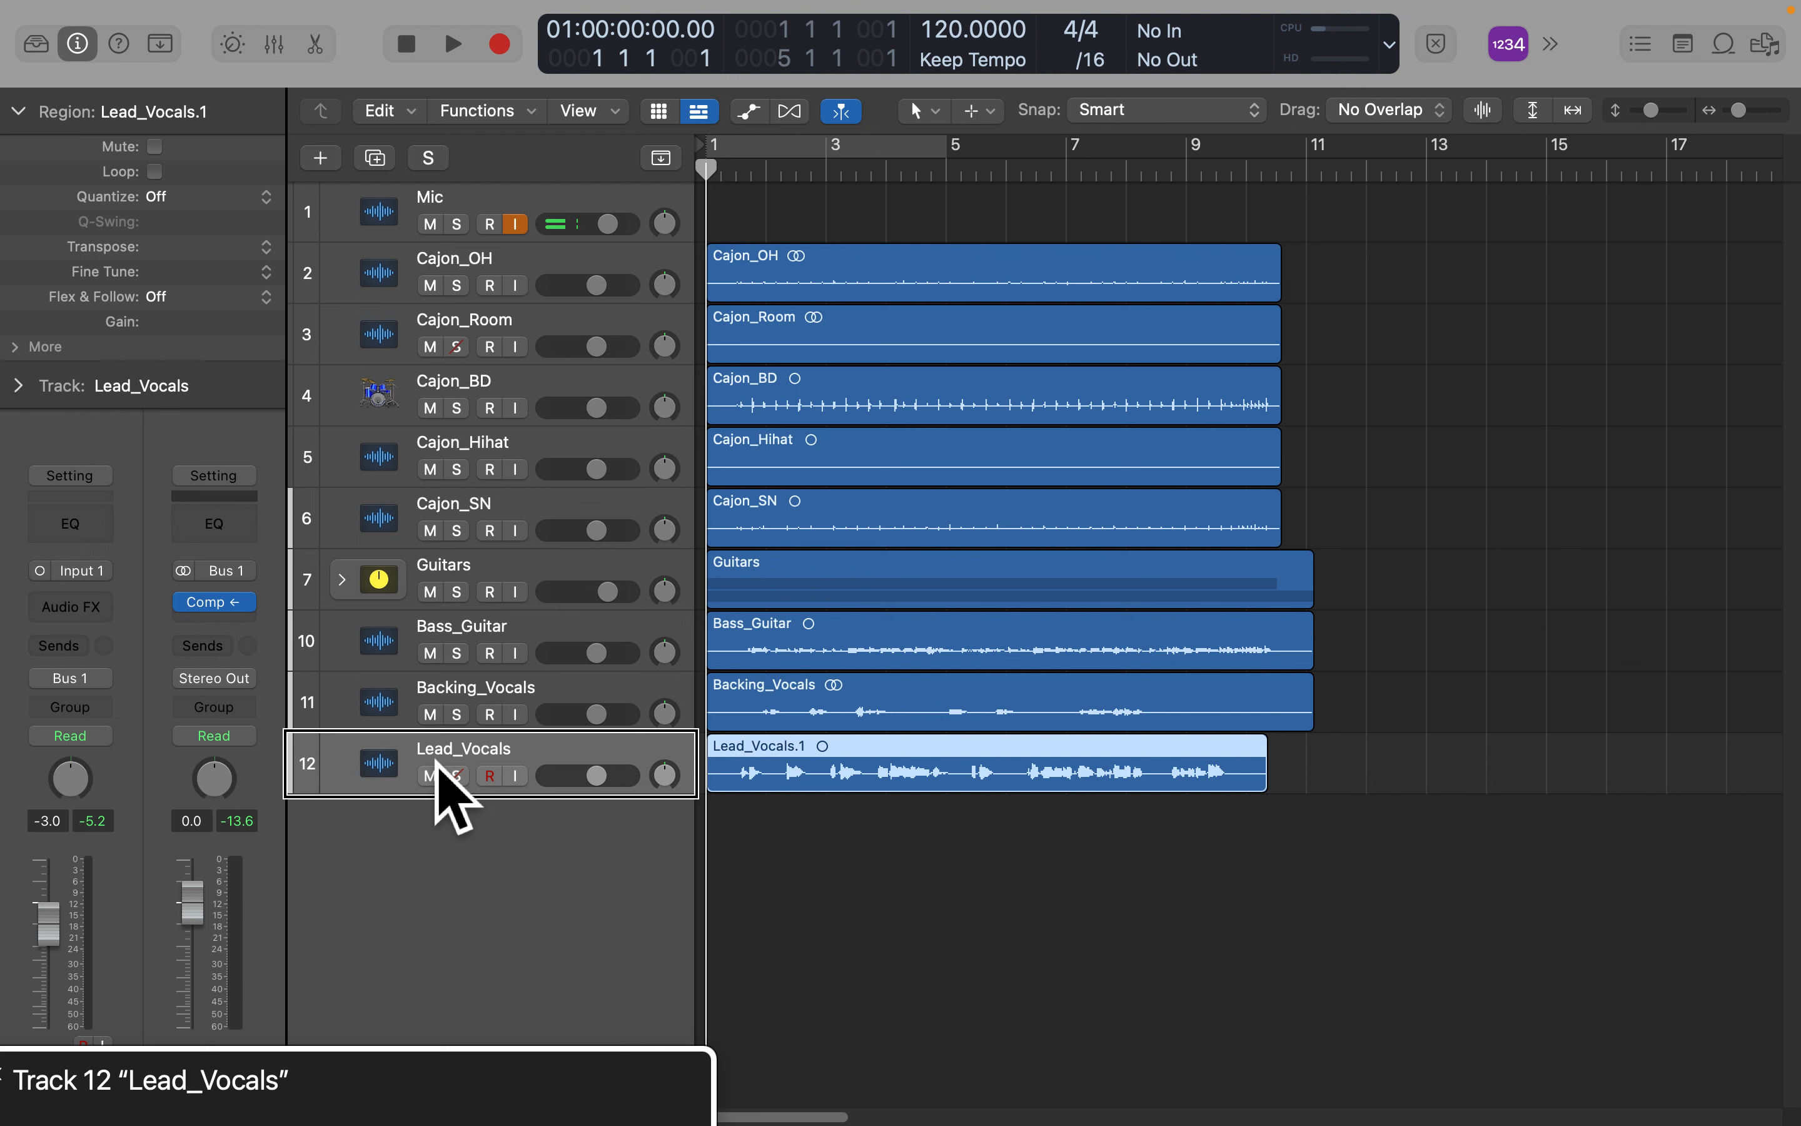
{"action": "key", "text": "Up"}
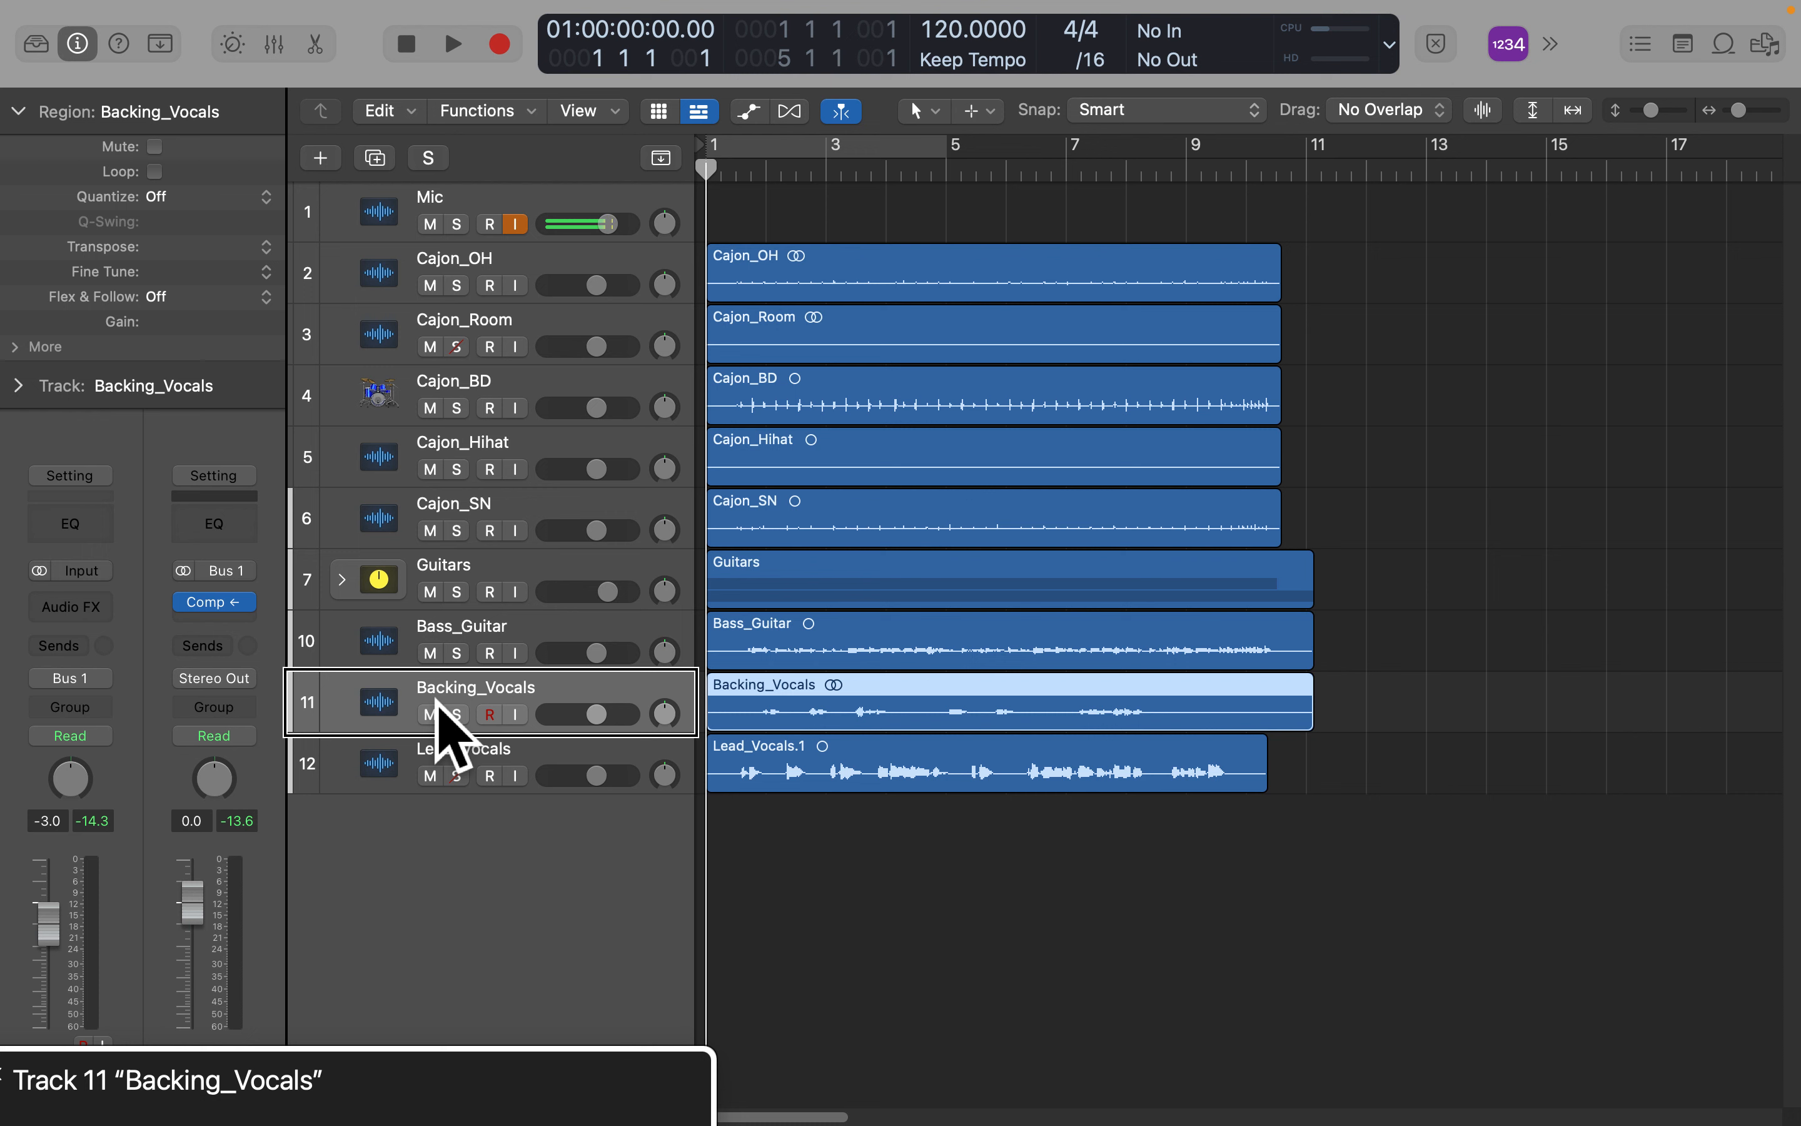
{"action": "key", "text": "Down"}
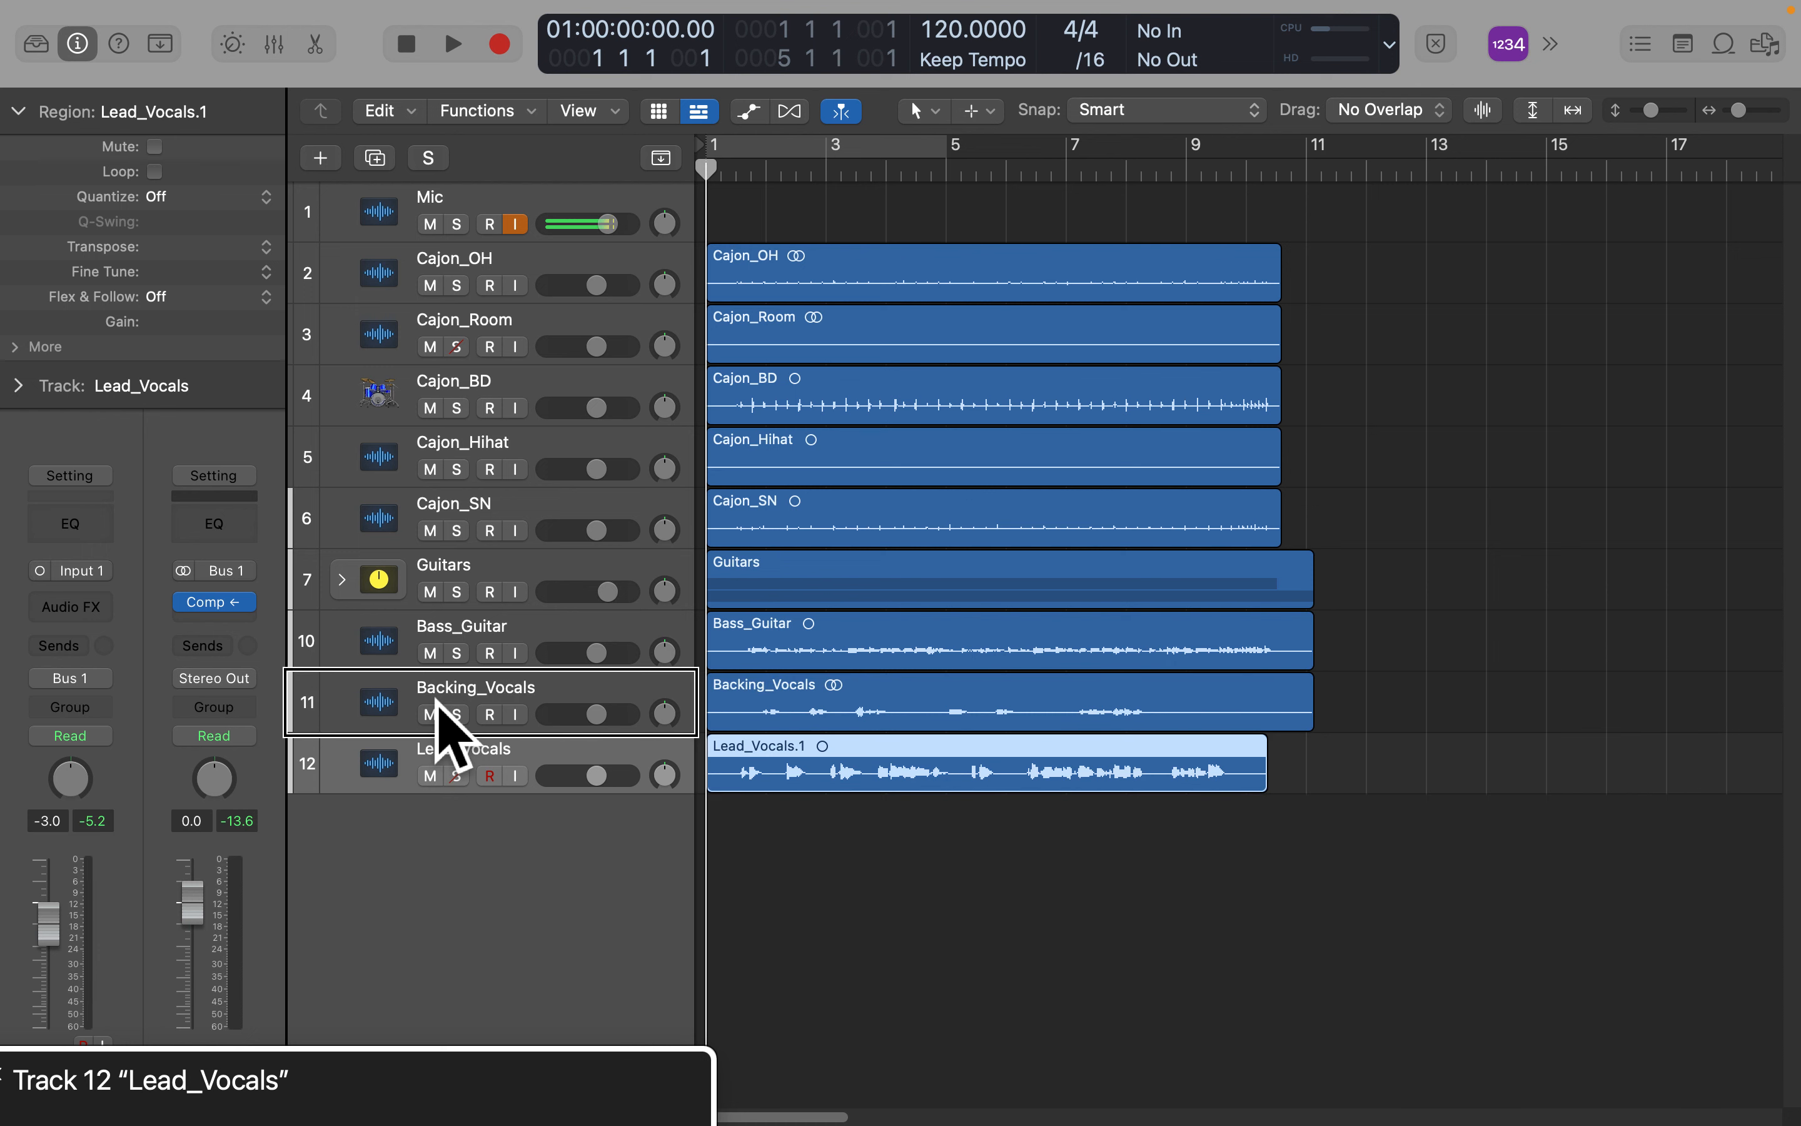
{"action": "key", "text": "Up"}
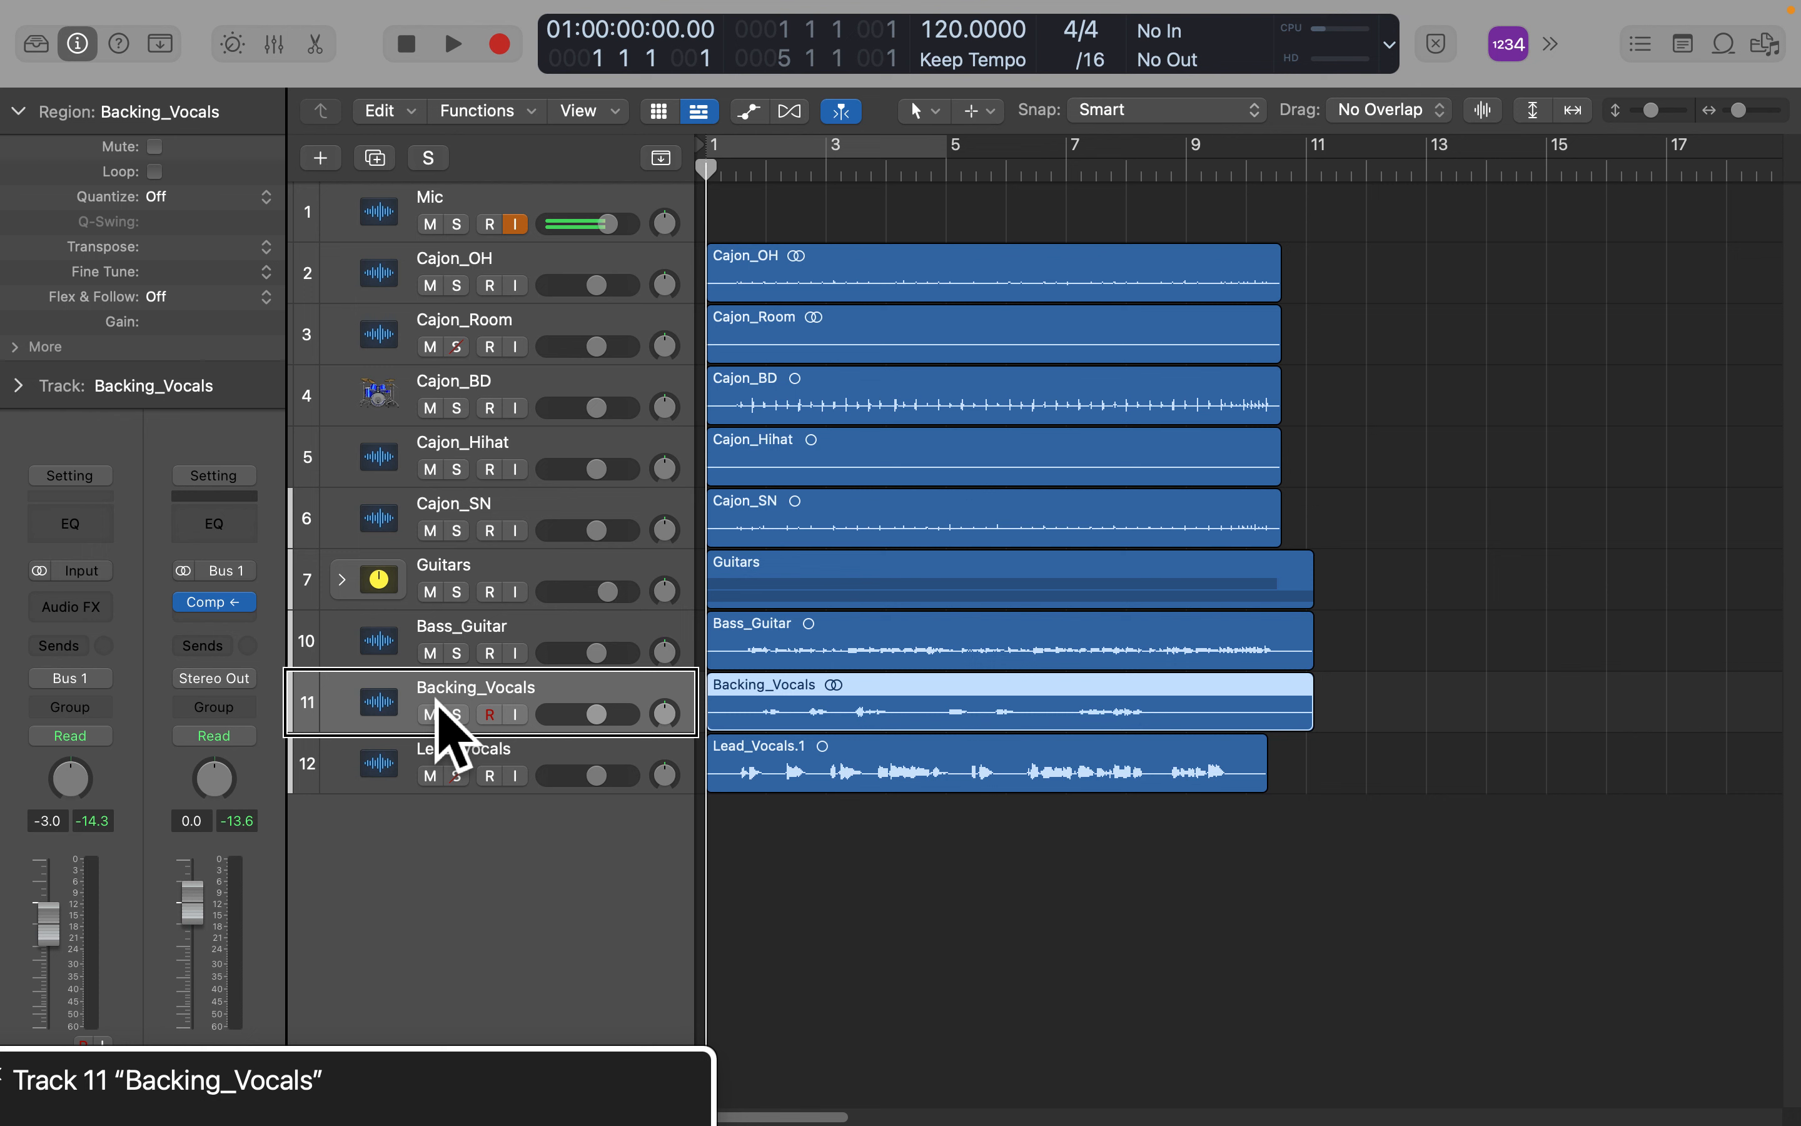
{"action": "key", "text": "Up"}
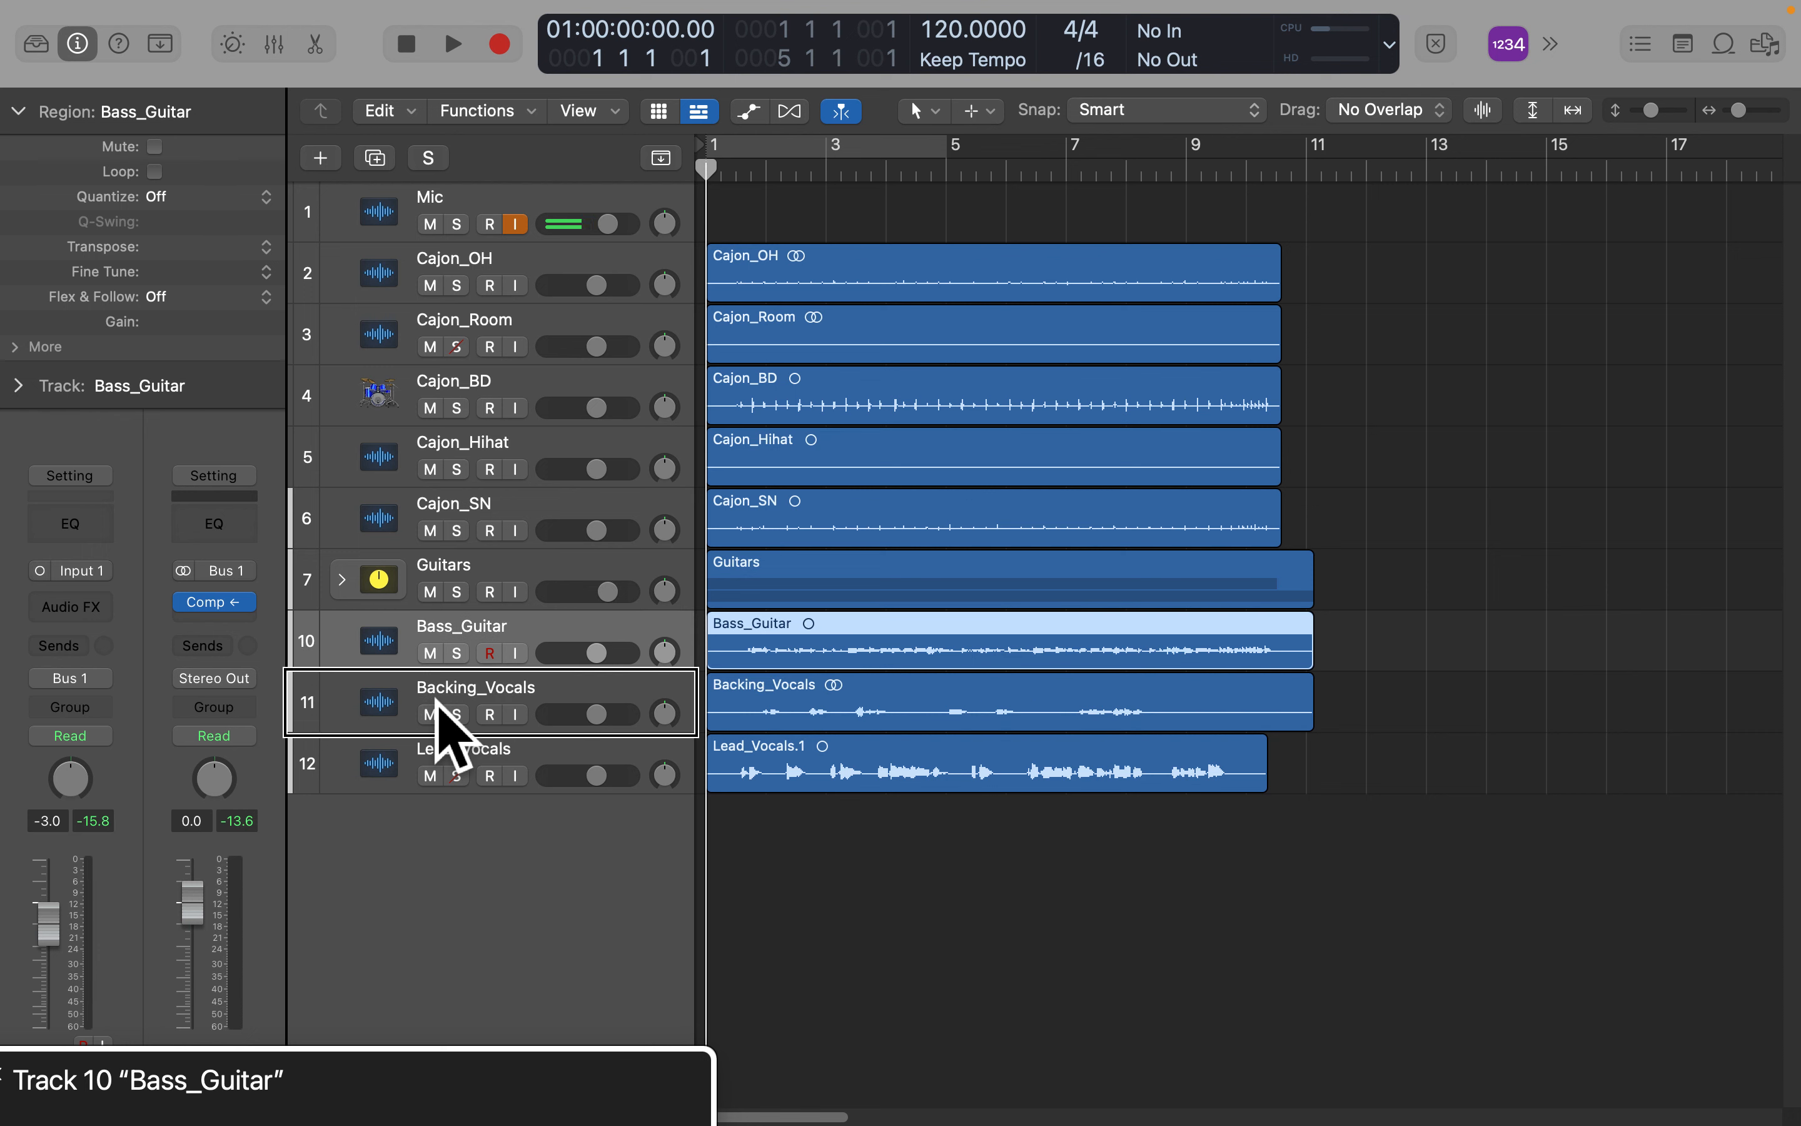
Step through the track list between the Guitars stack and Cajon_OH to check that the Cajon tracks sit together.
{"action": "key", "text": "Up"}
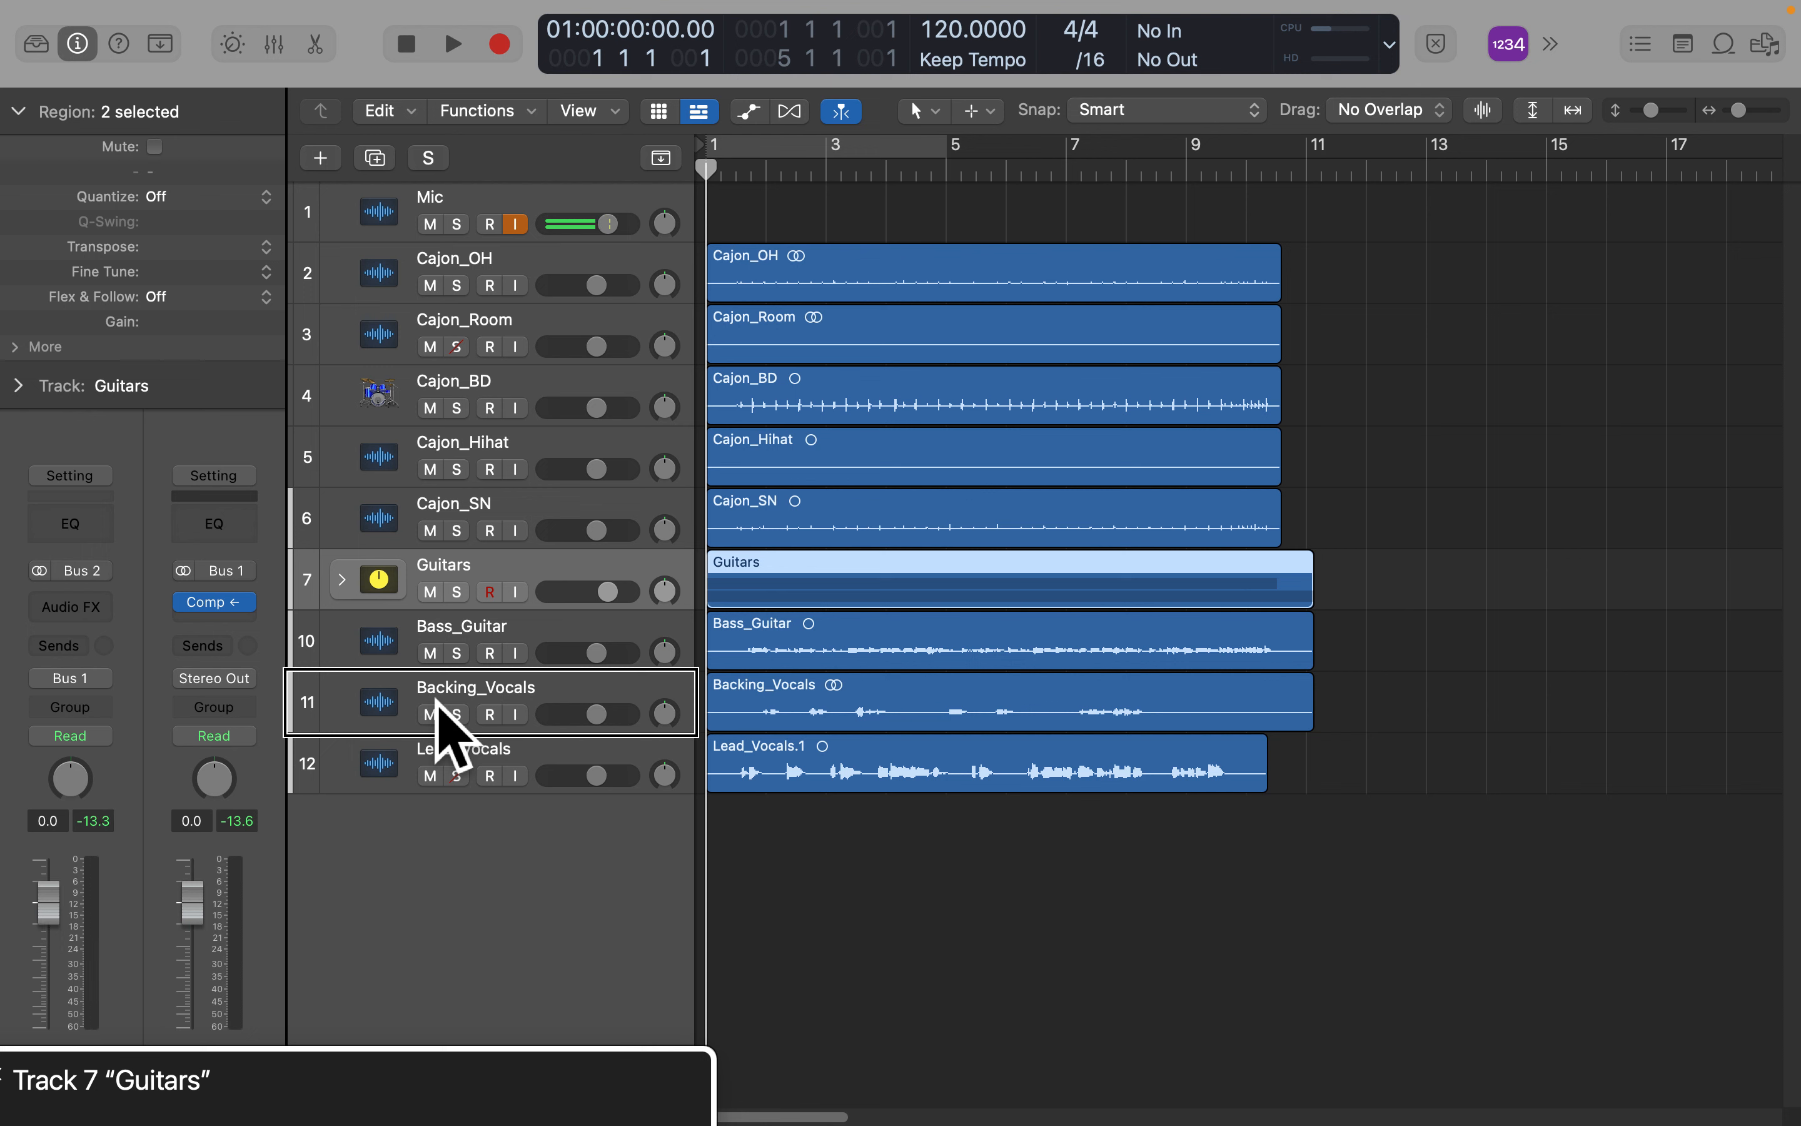
{"action": "key", "text": "Up"}
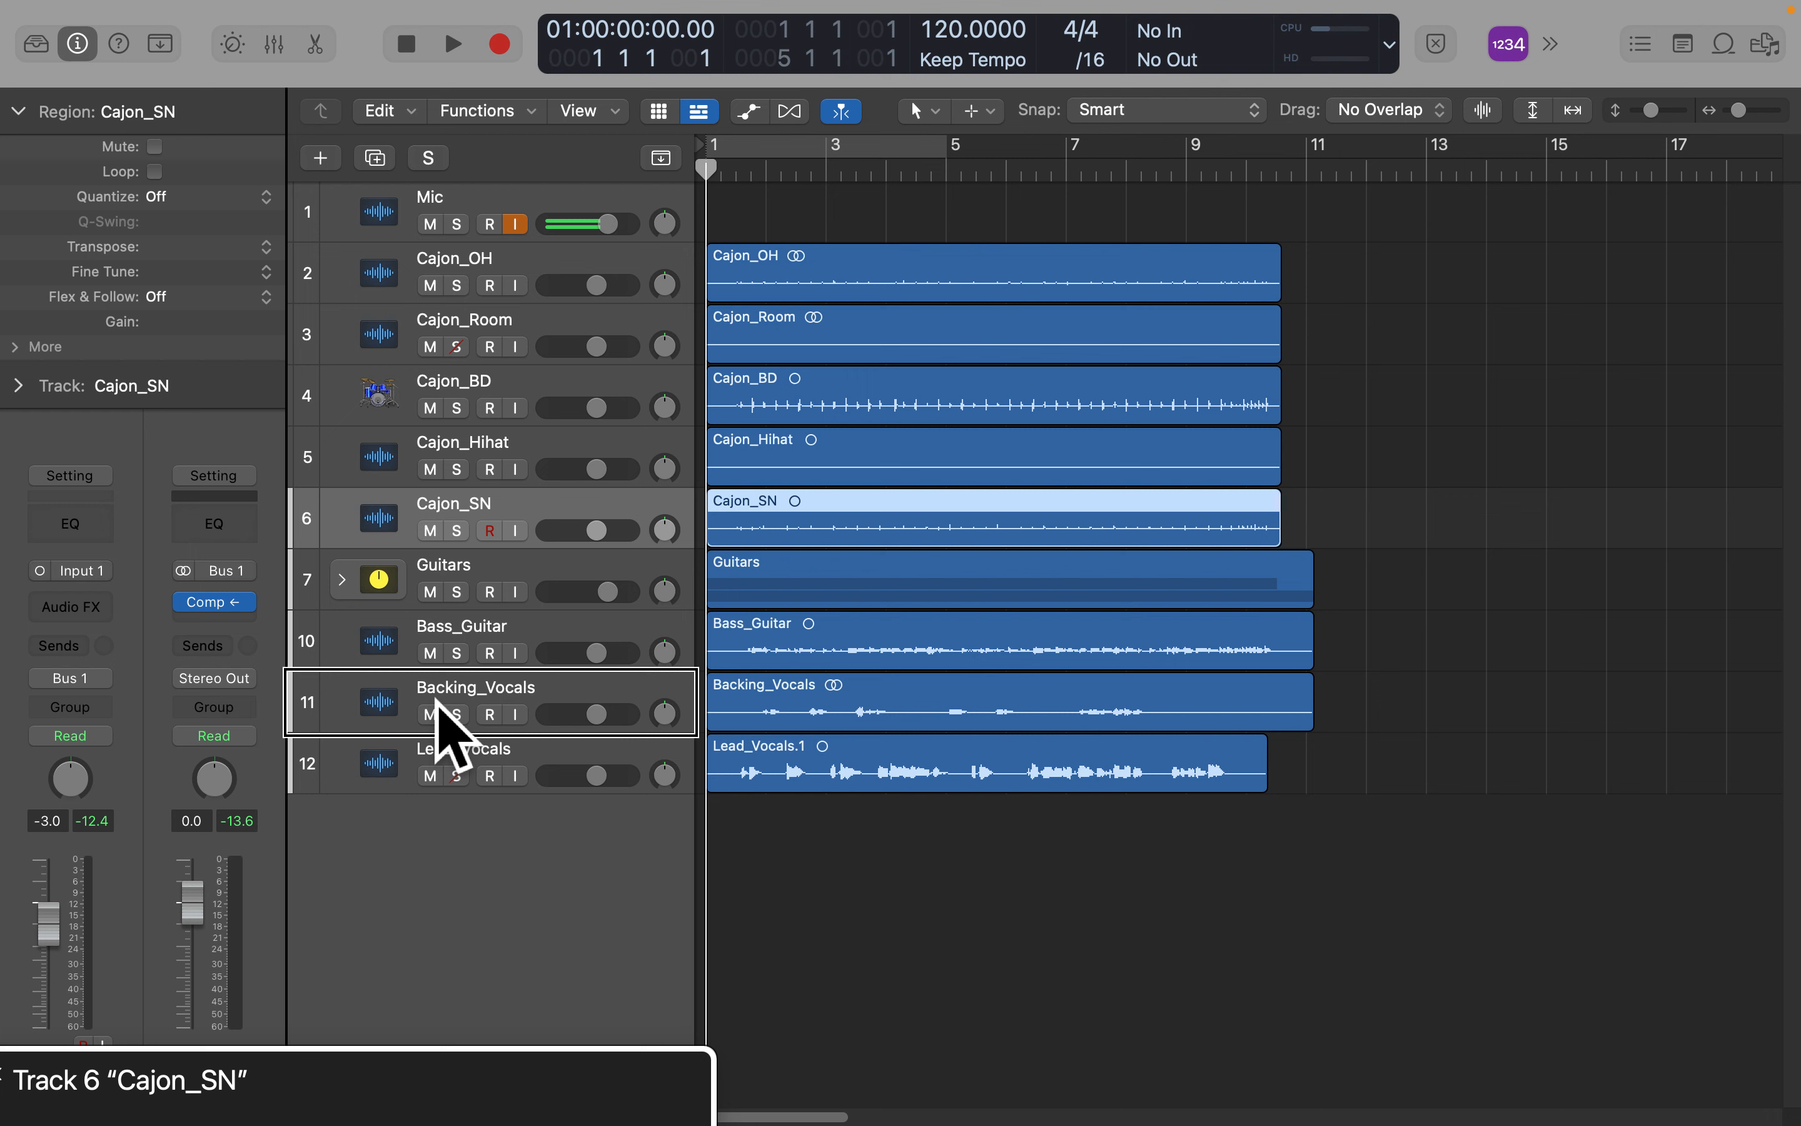
{"action": "key", "text": "Up"}
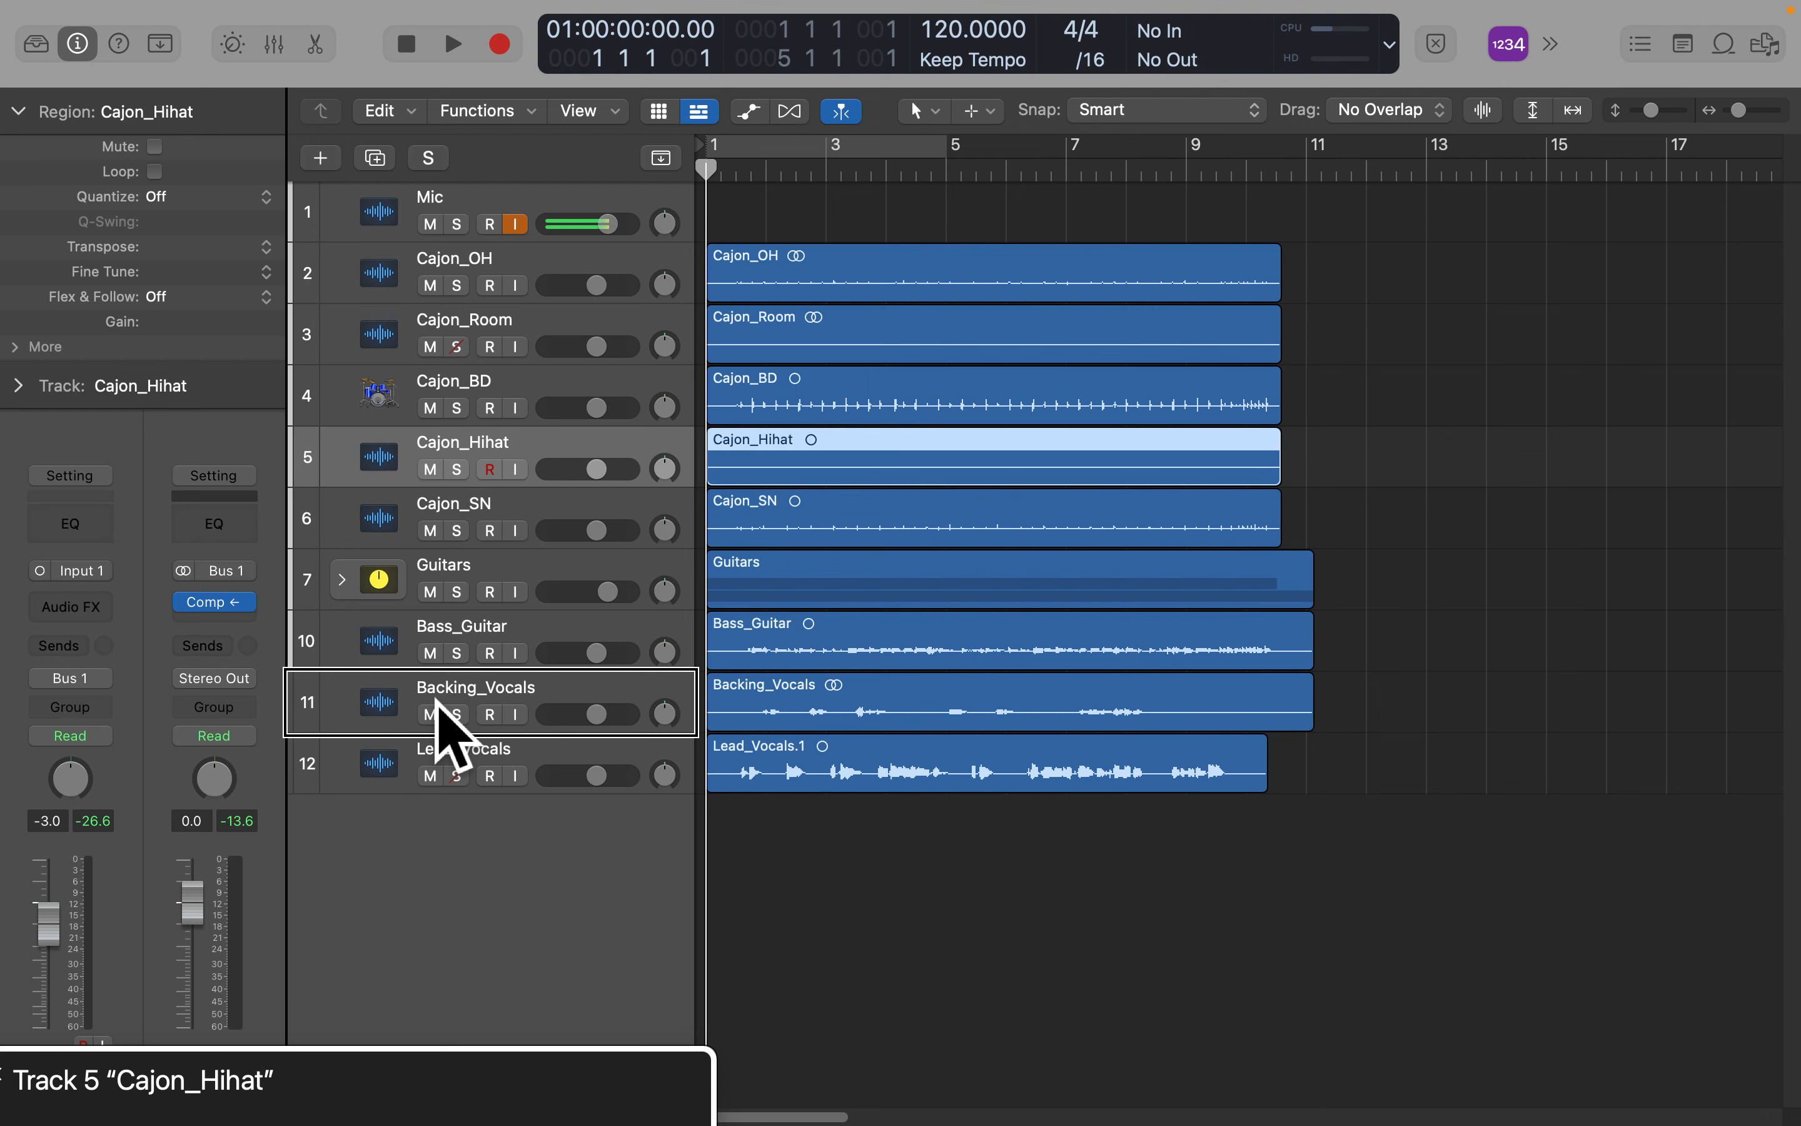
{"action": "key", "text": "Up"}
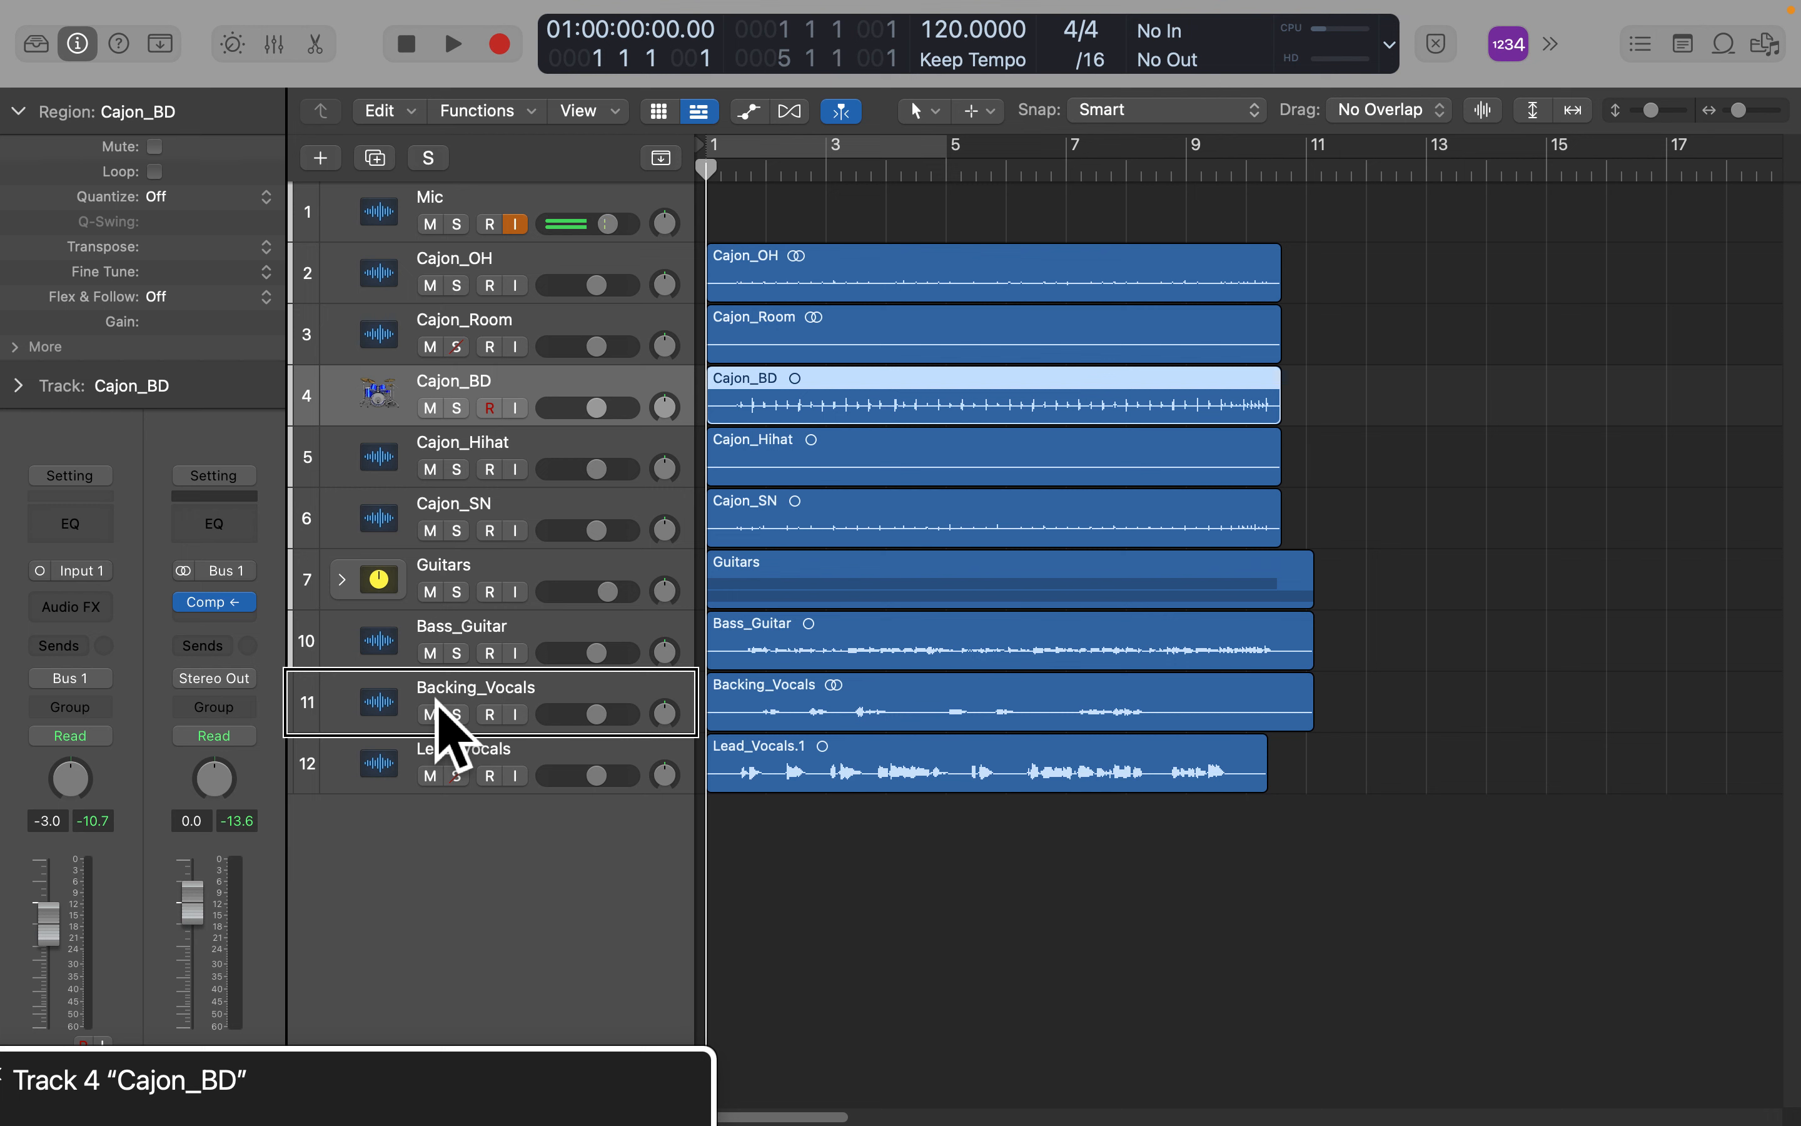
{"action": "key", "text": "Up"}
{"action": "key", "text": "Up"}
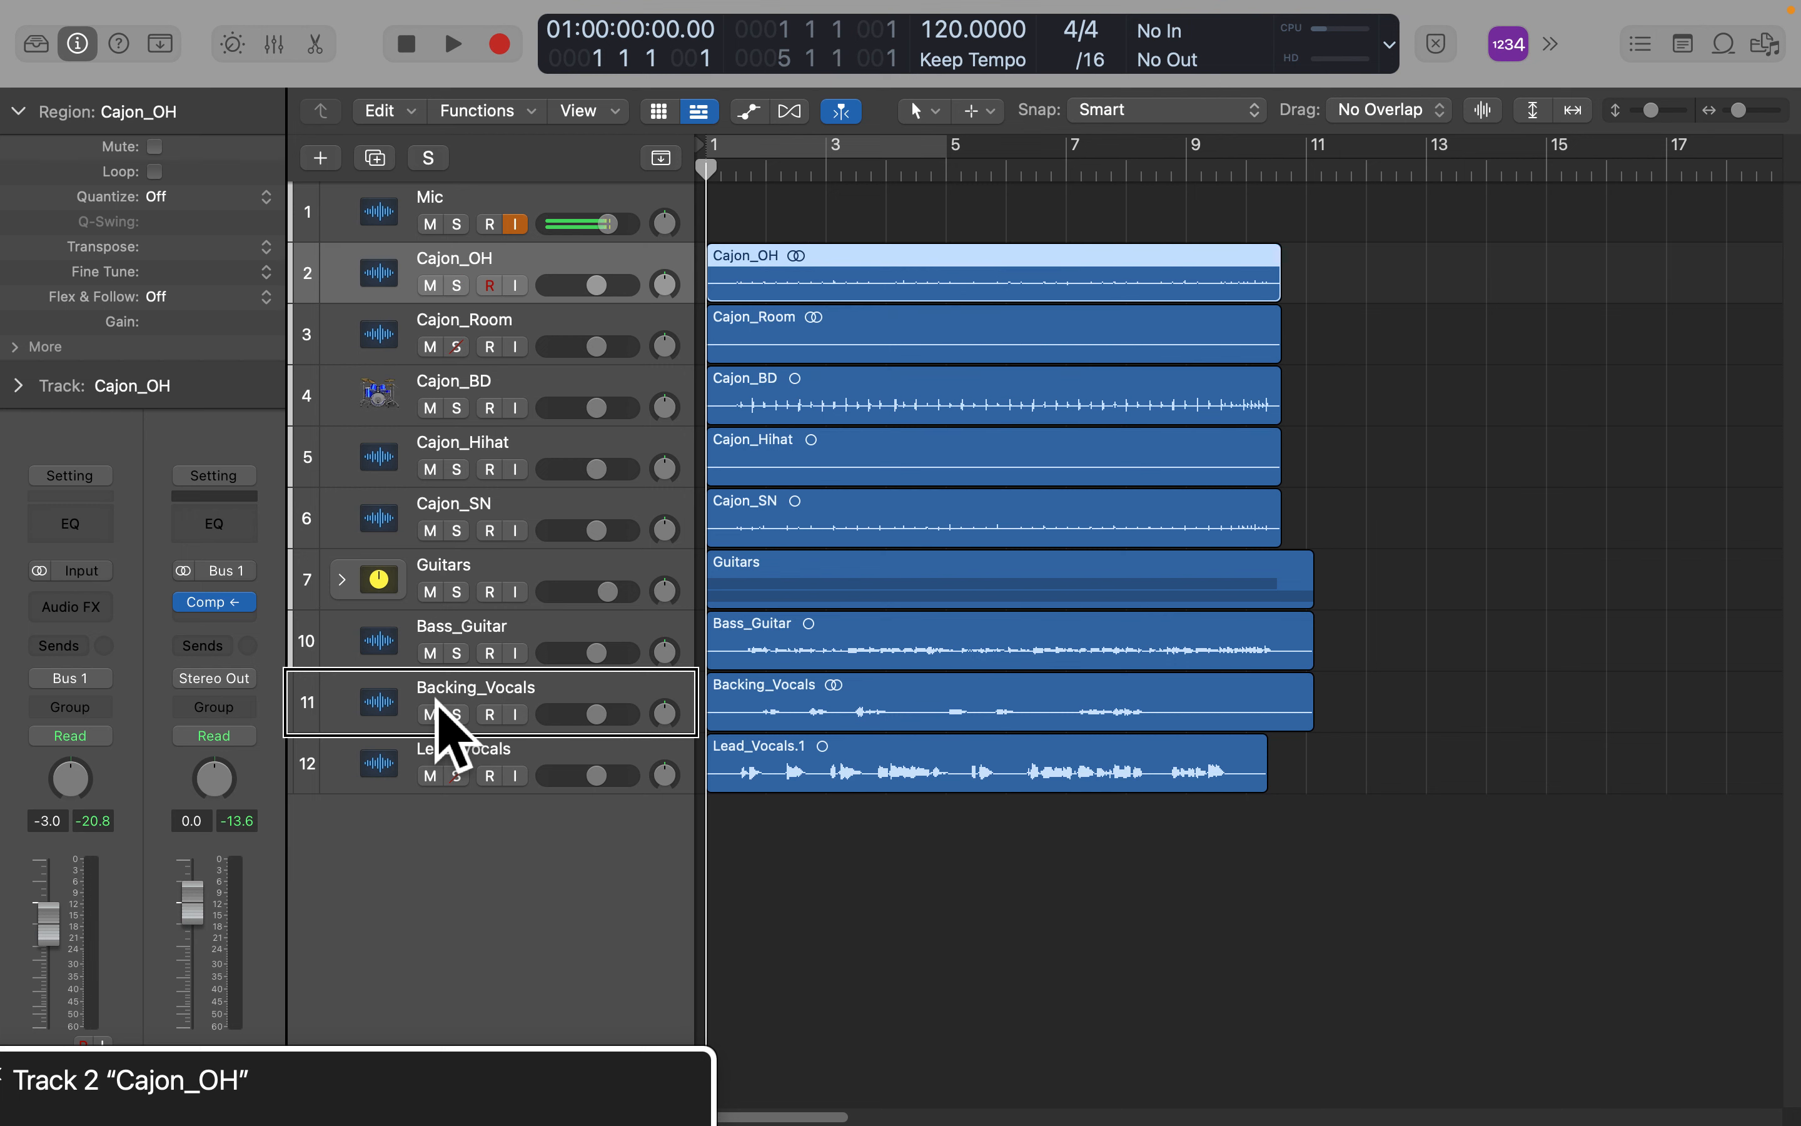
{"action": "key", "text": "Down"}
{"action": "key", "text": "Down"}
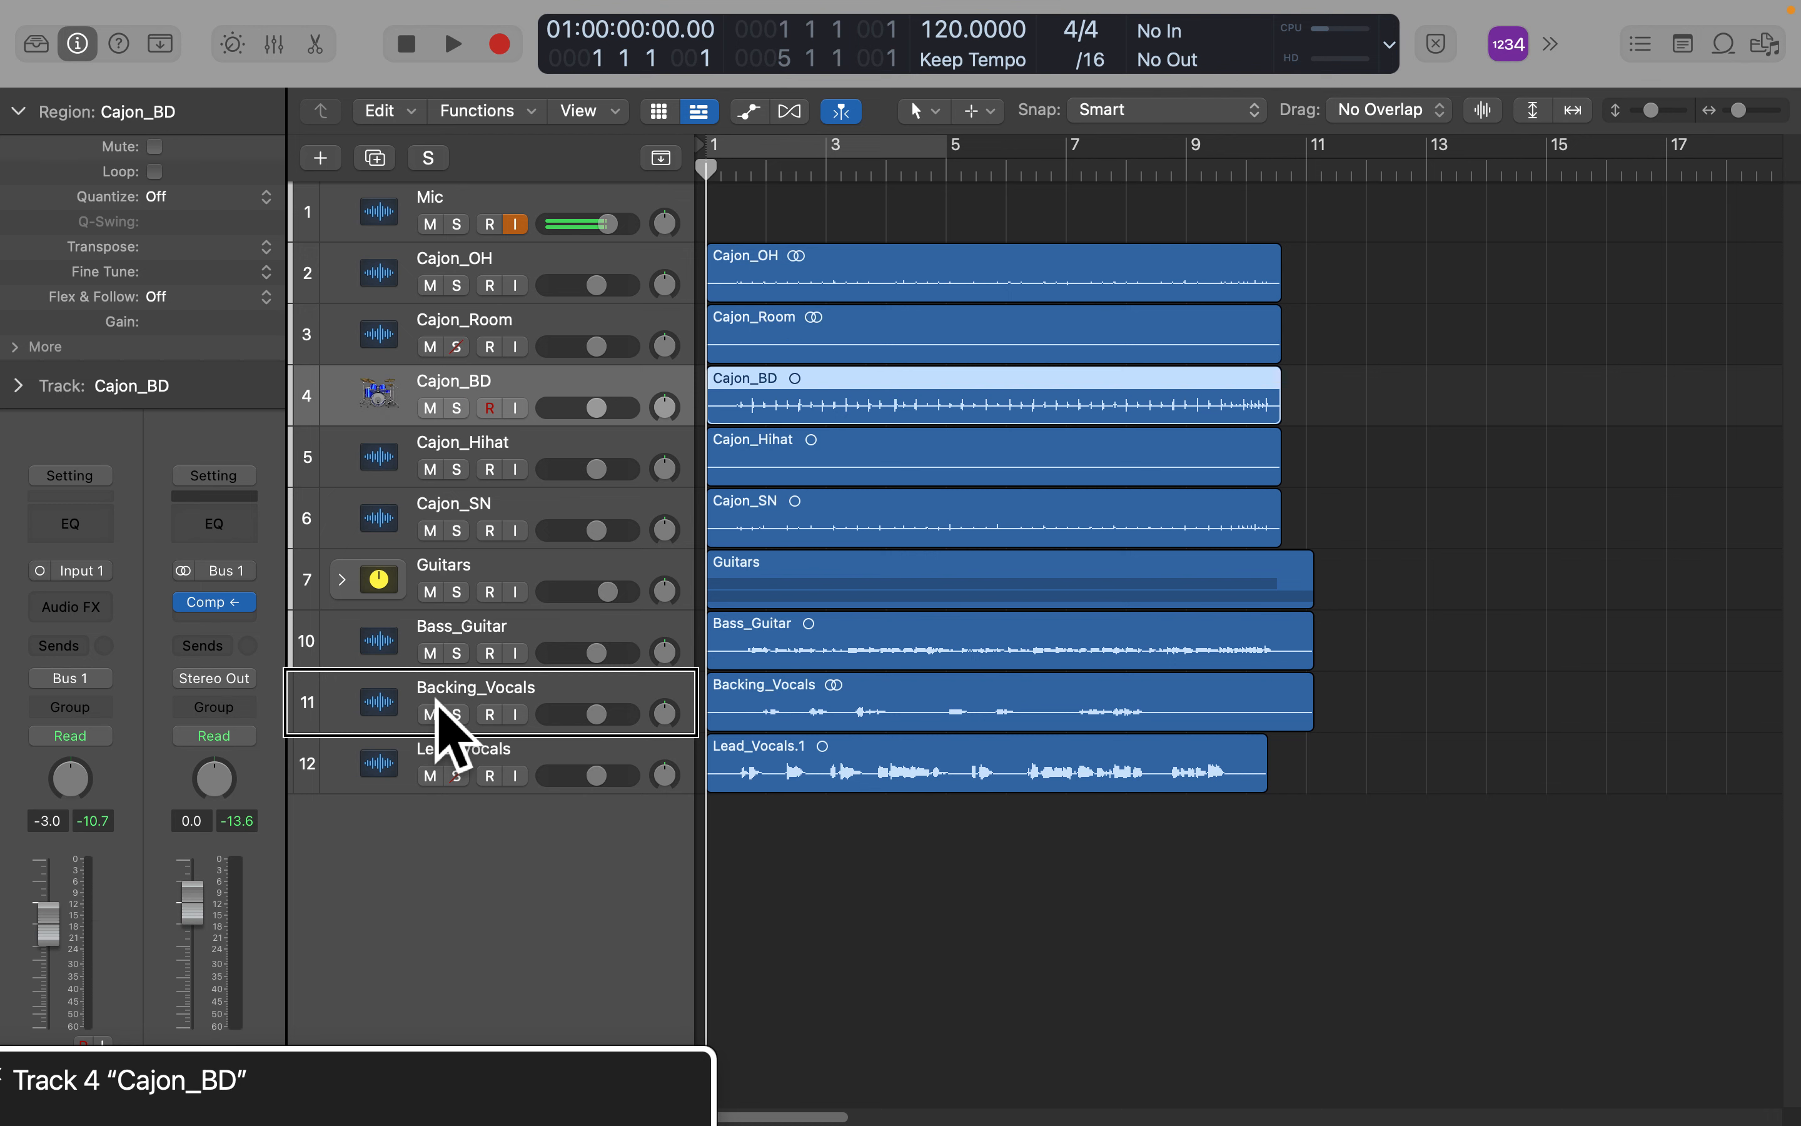
{"action": "key", "text": "Down"}
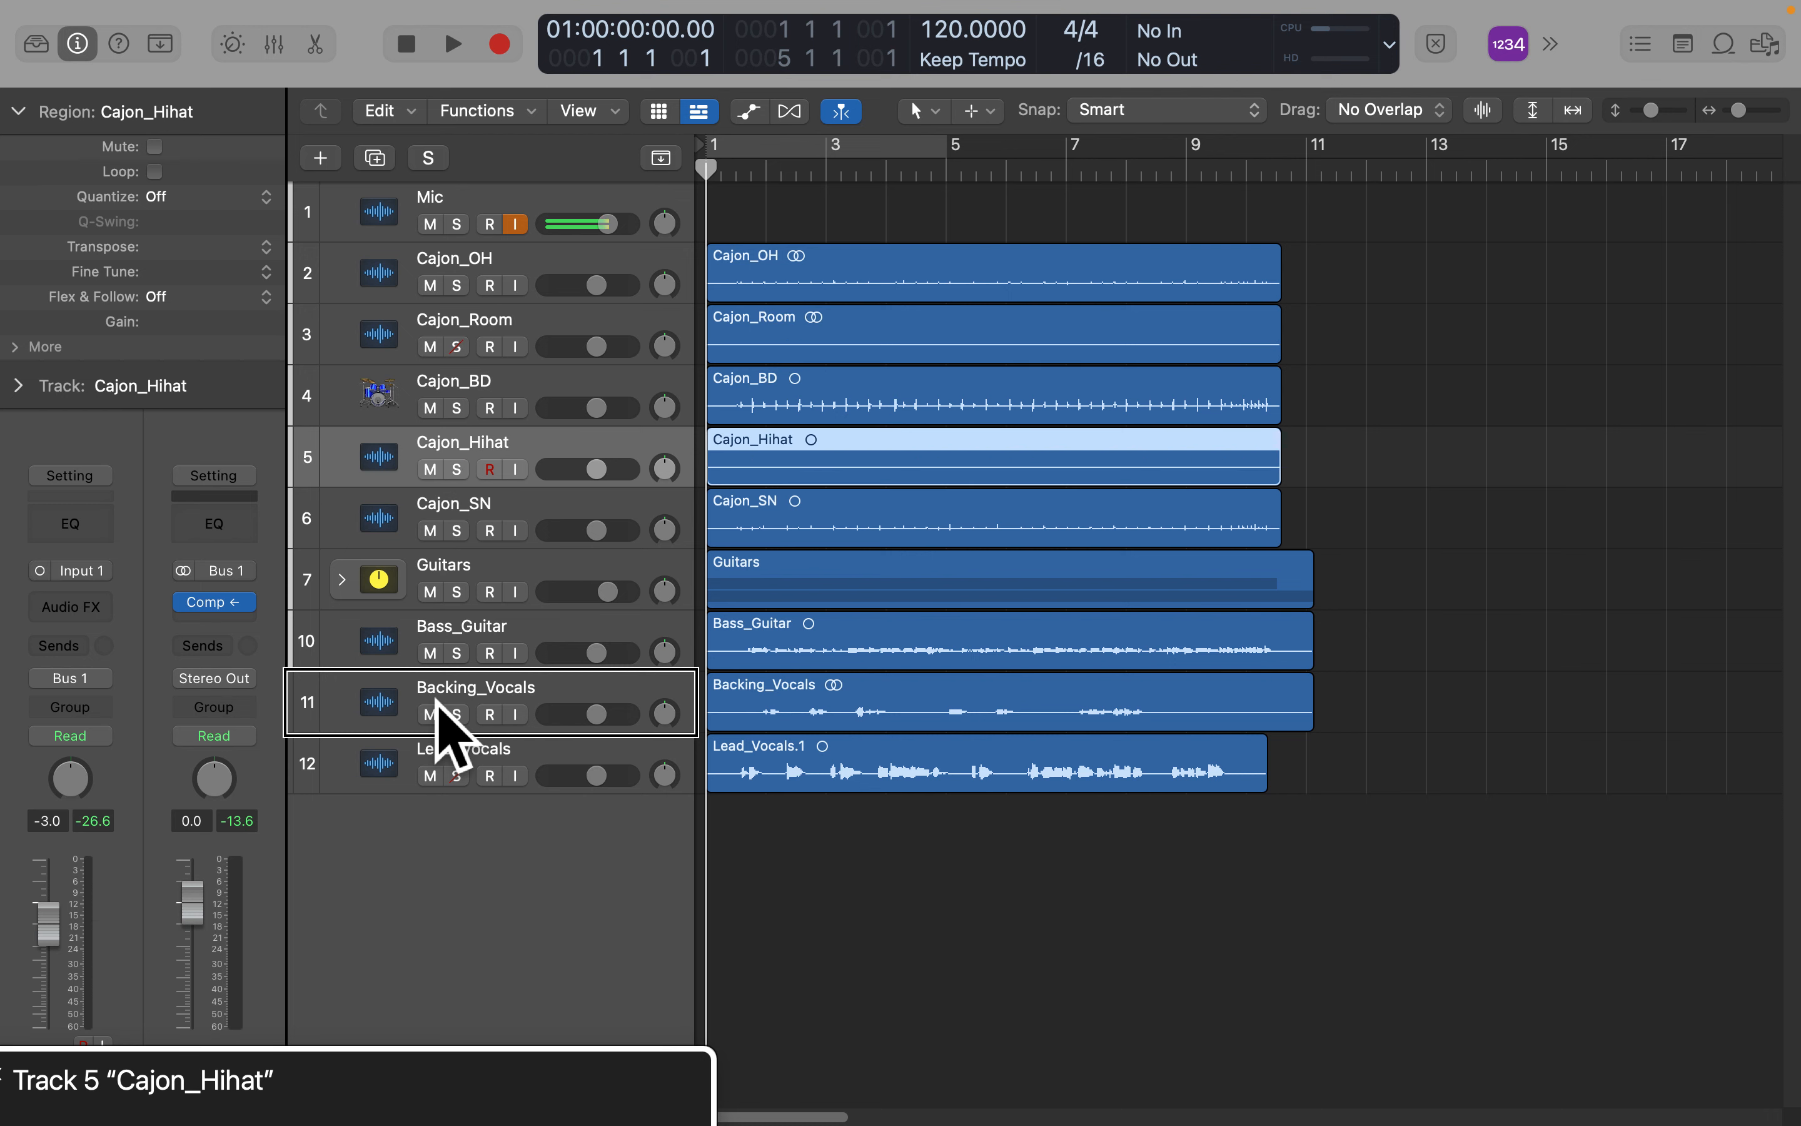
{"action": "key", "text": "Down"}
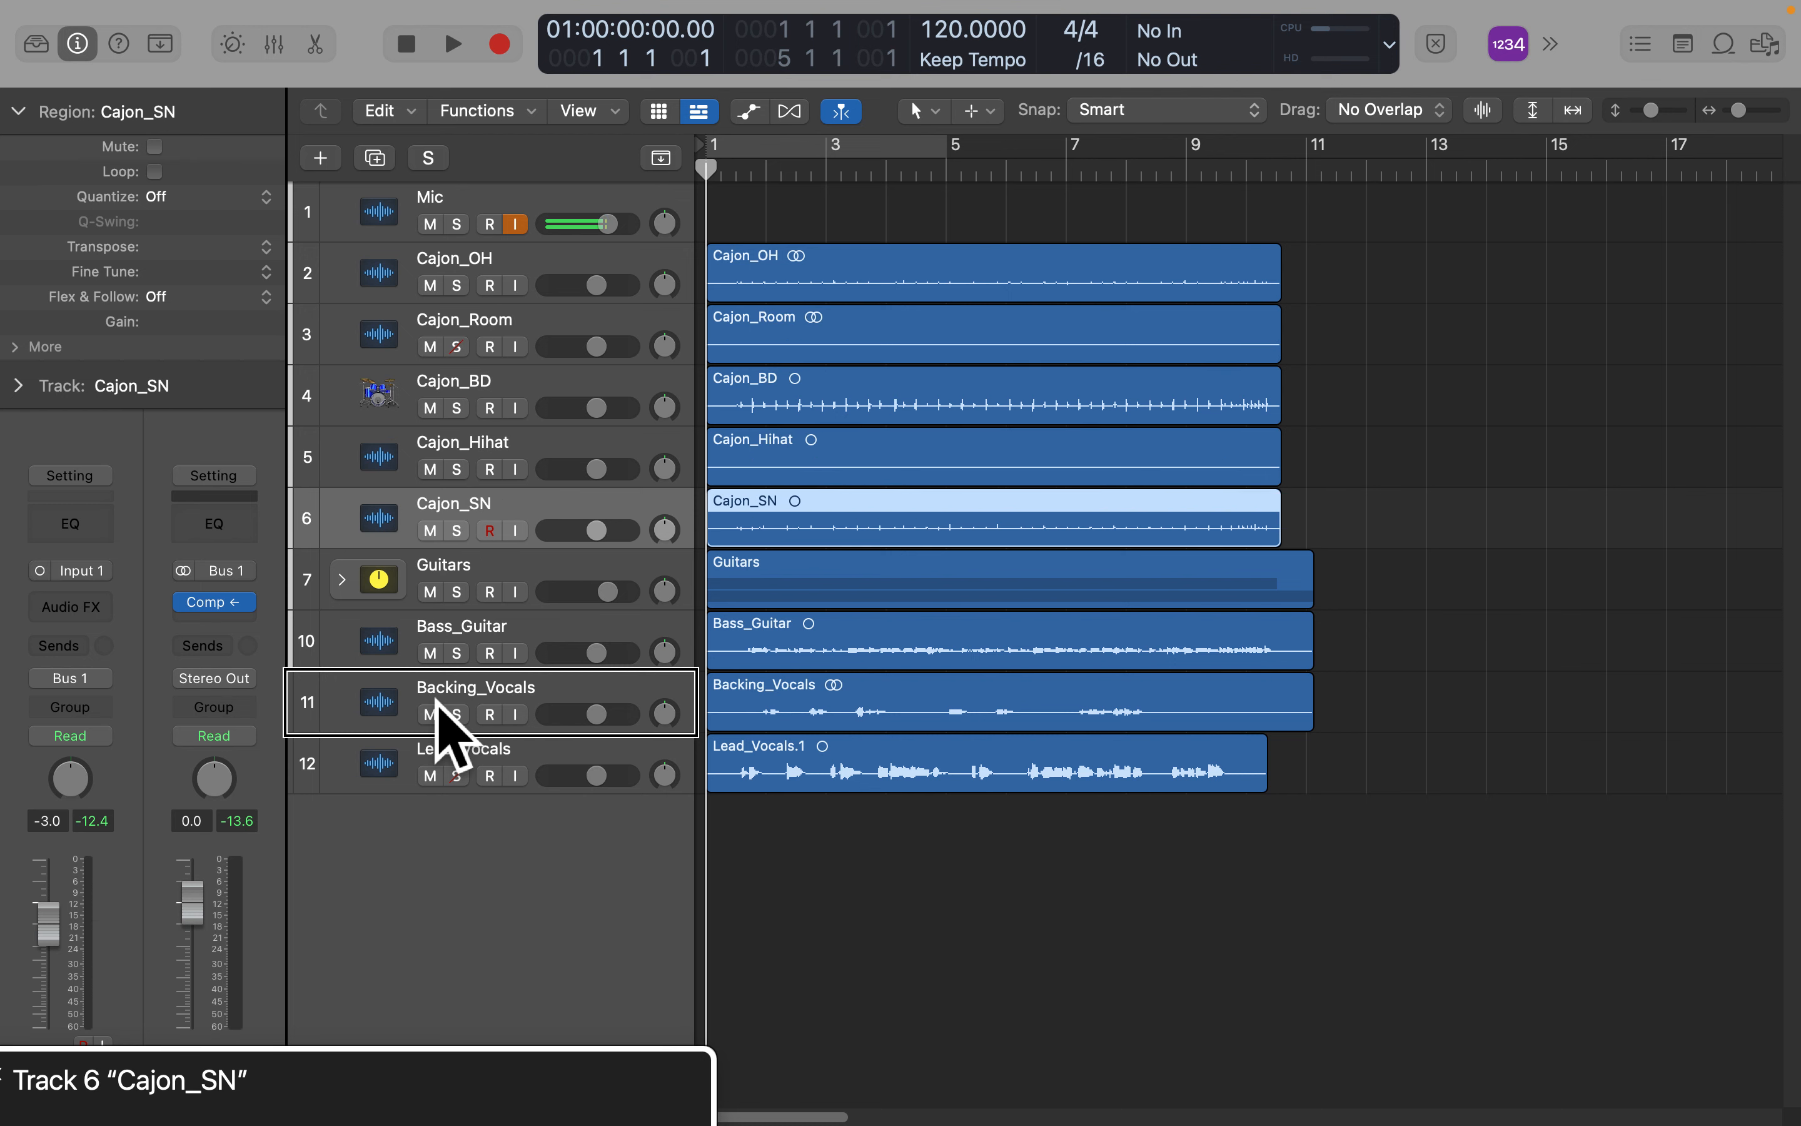
Select the Backing_Vocals and Lead_Vocals tracks together and create a summing track stack from them.
{"action": "left_click", "coordinate": [435, 759]}
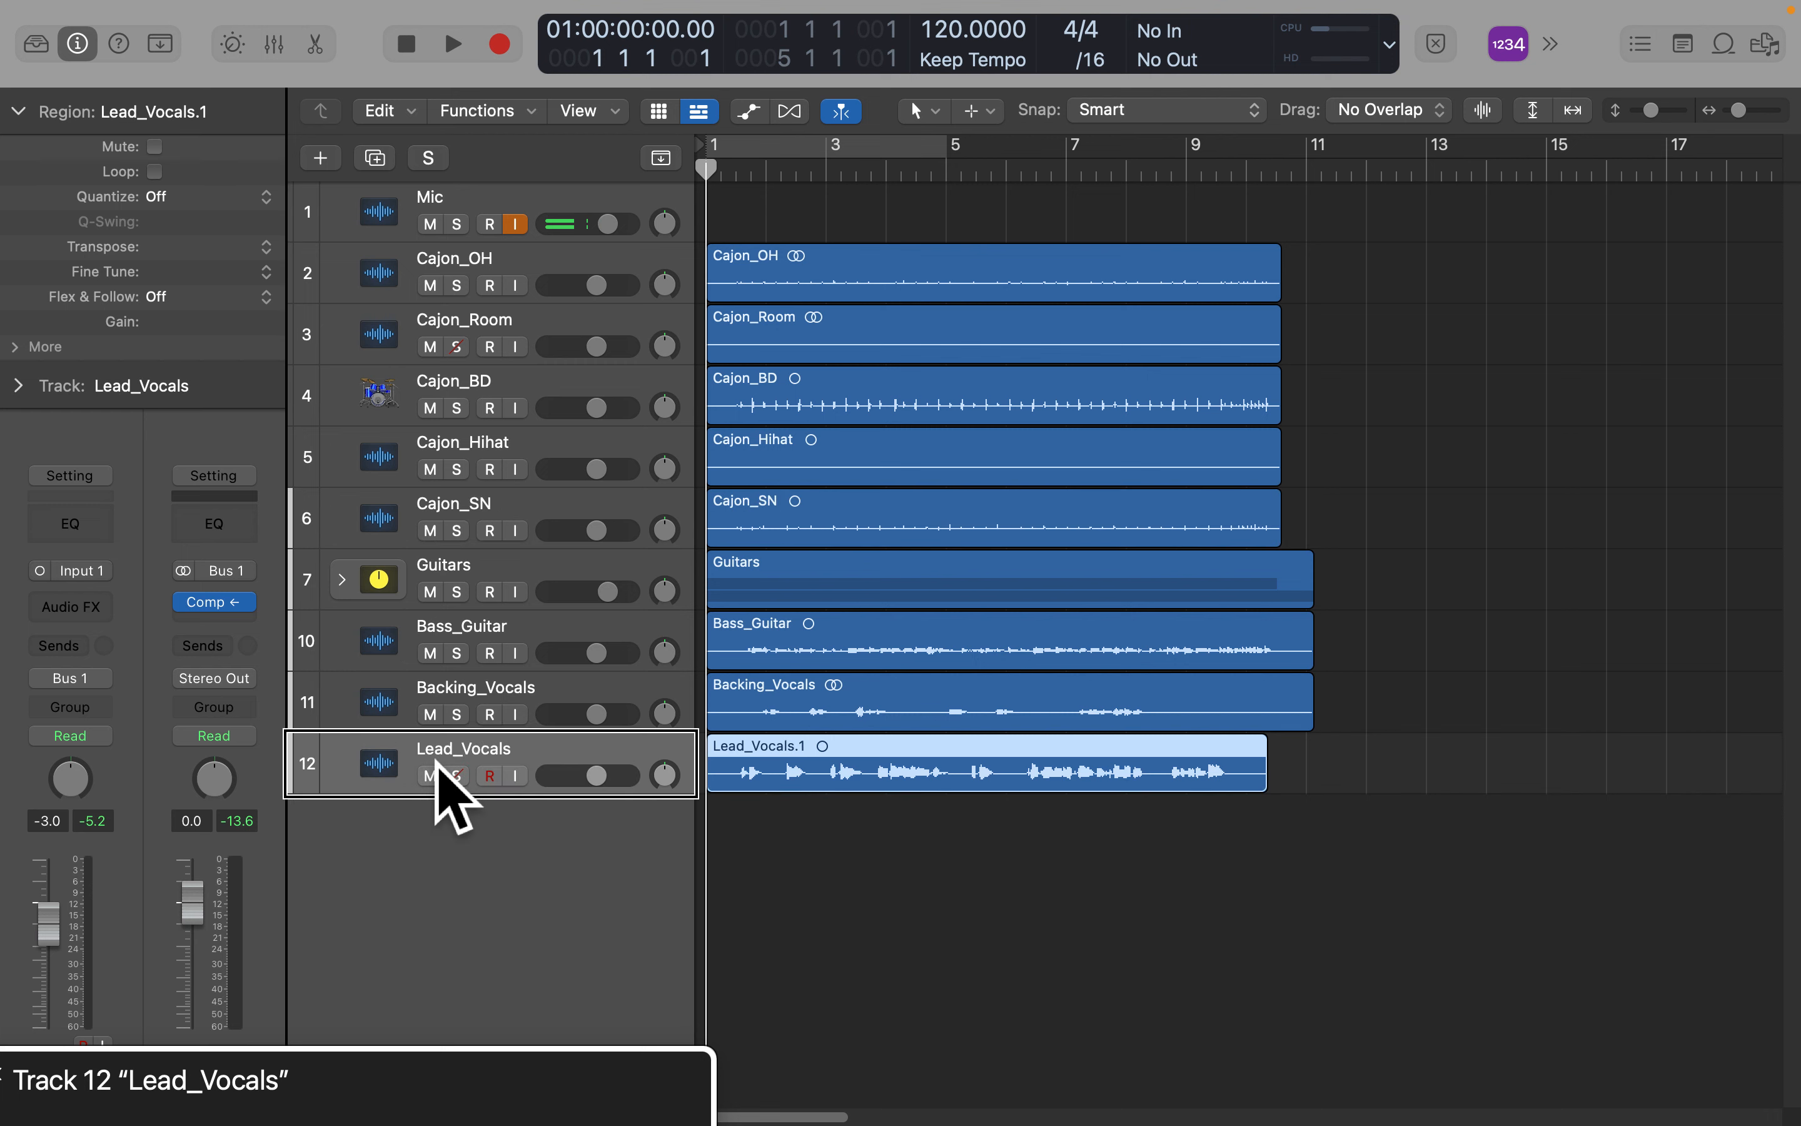
{"action": "left_click", "coordinate": [438, 700]}
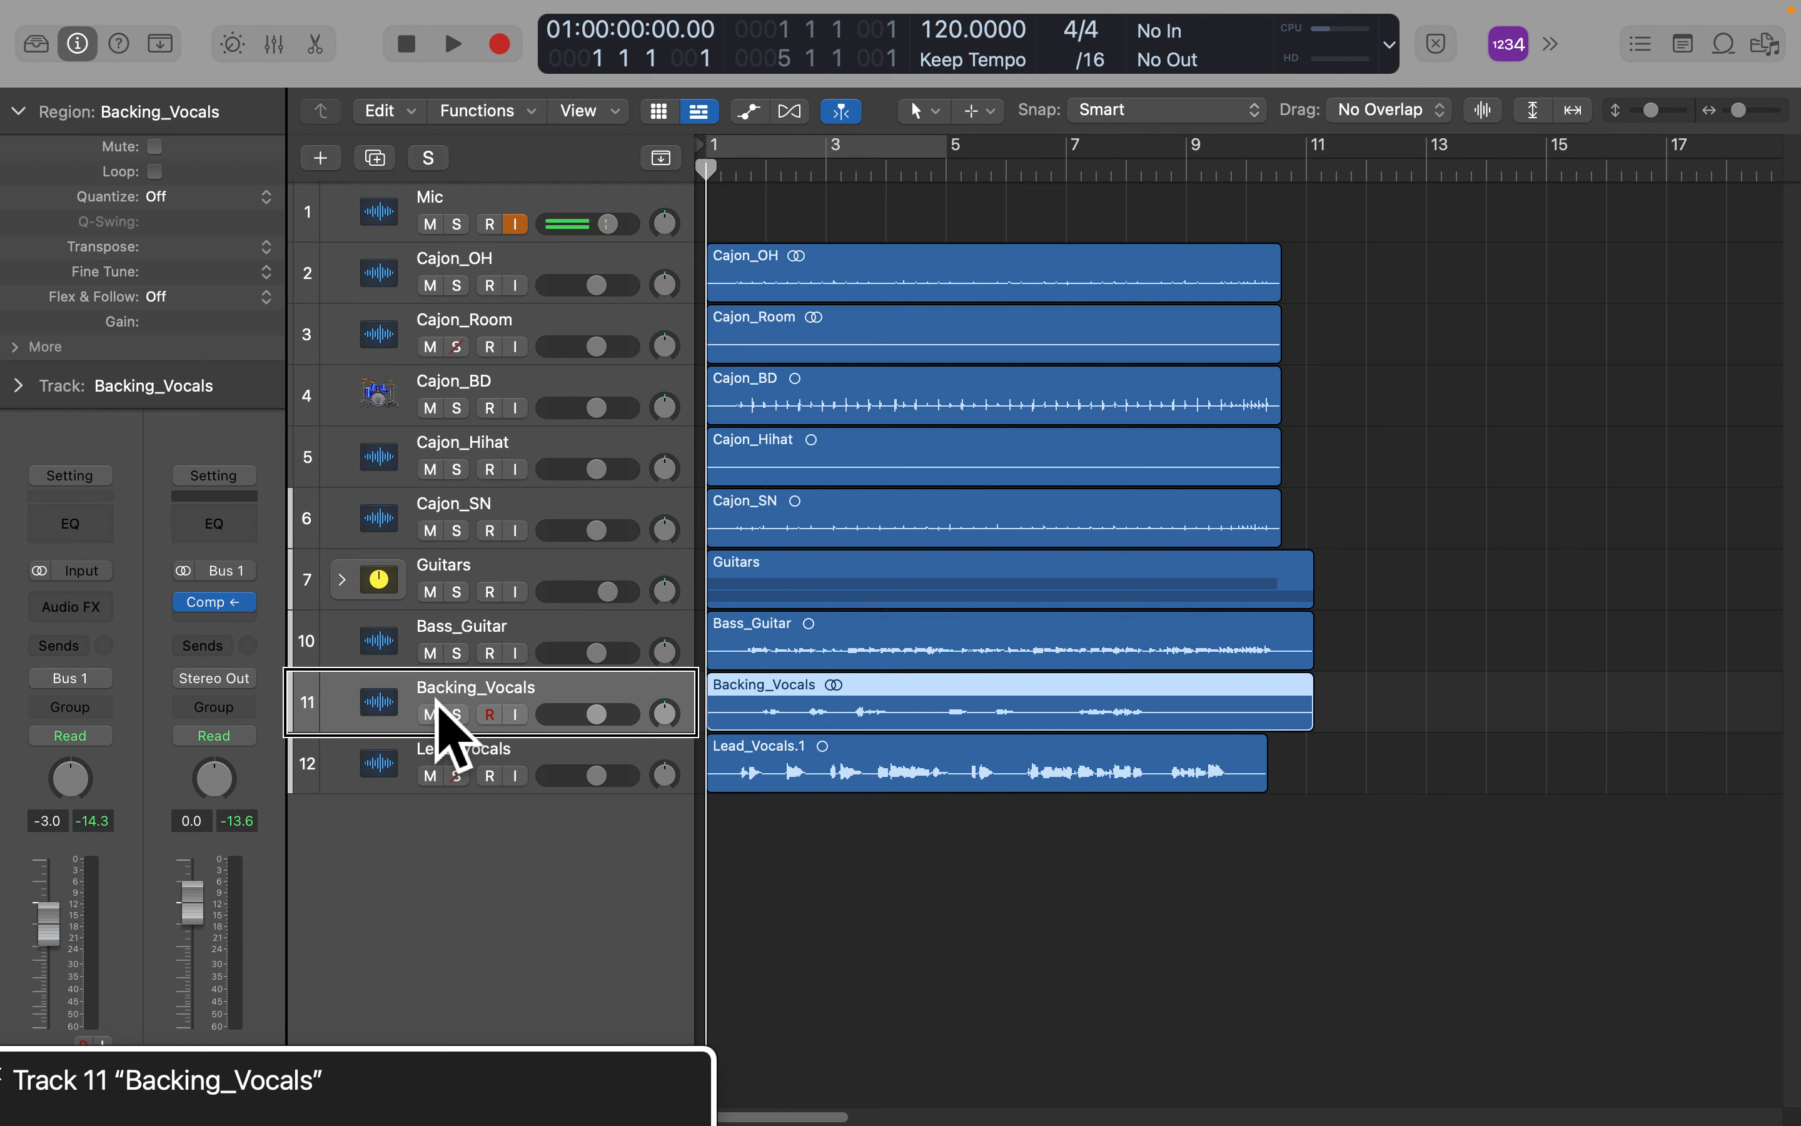
{"action": "key", "text": "Up"}
{"action": "key", "text": "Down"}
{"action": "key", "text": "shift+Down"}
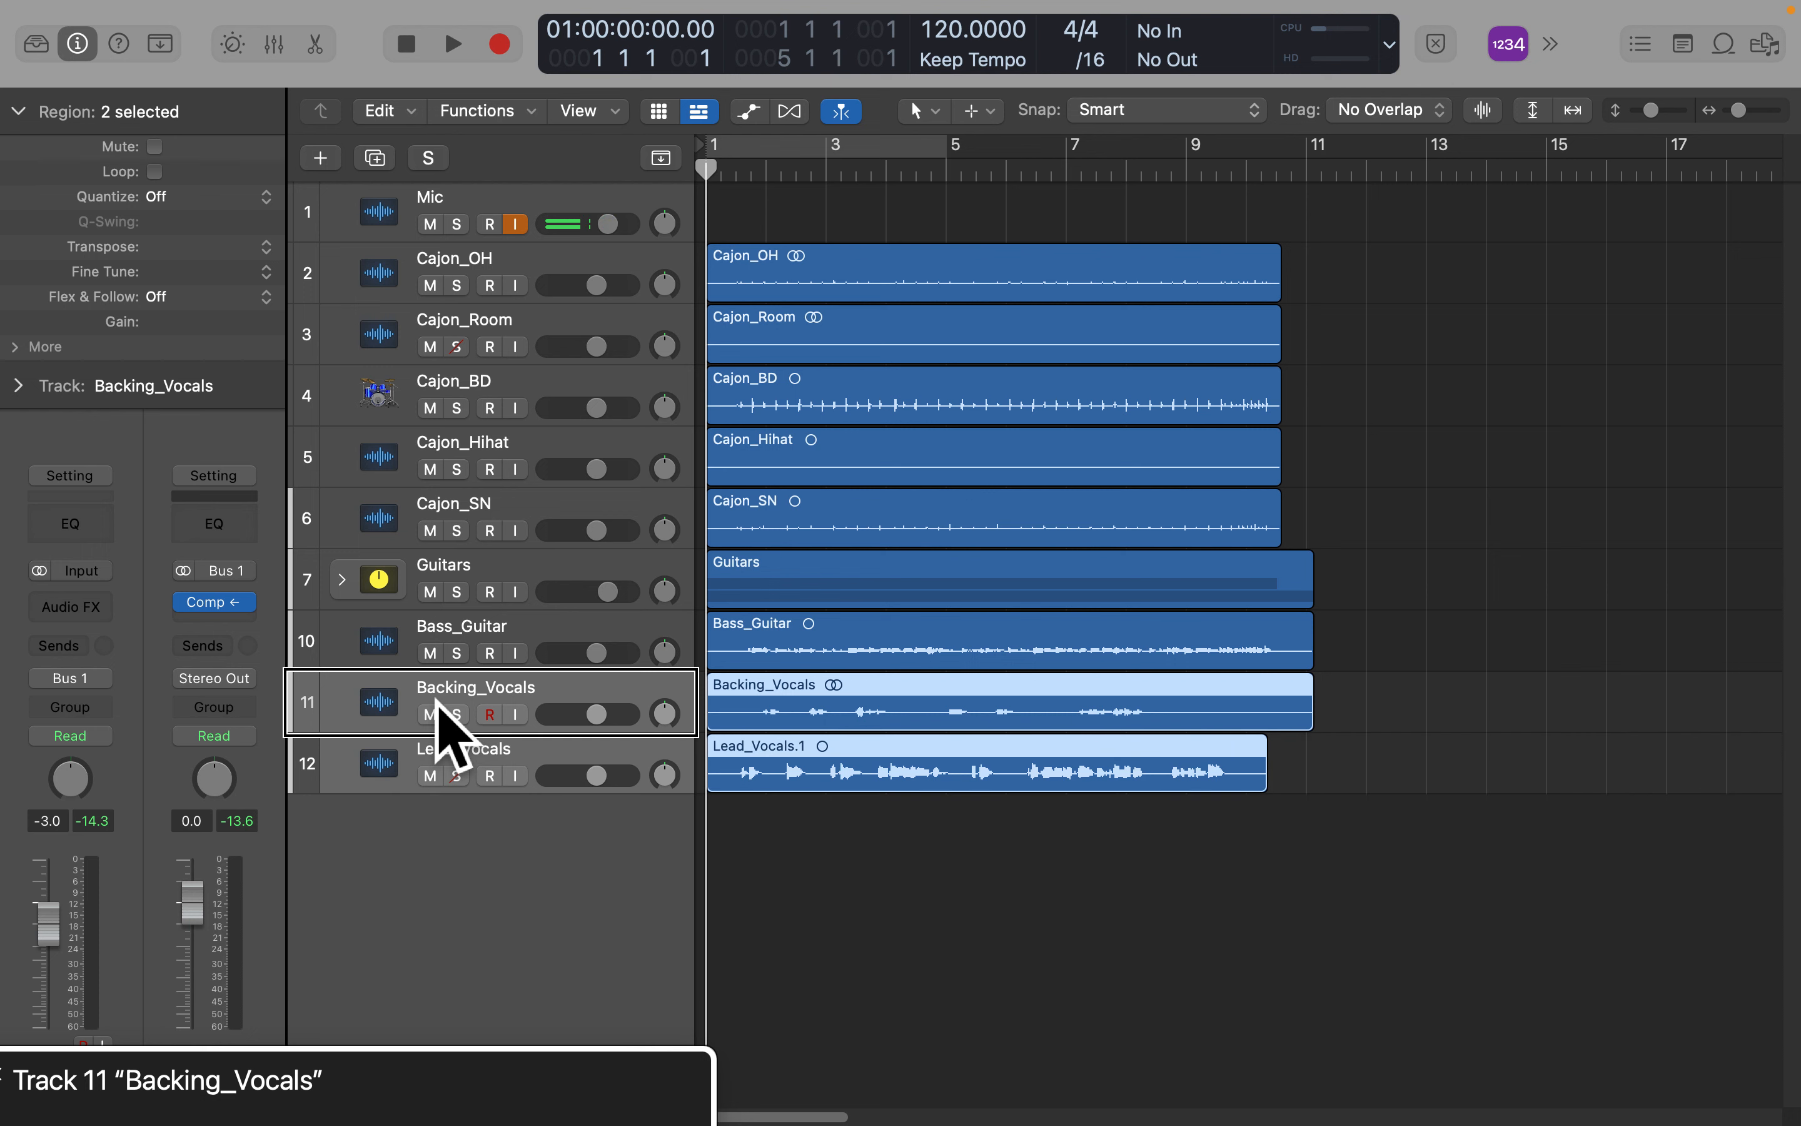
{"action": "key", "text": "super+shift+d"}
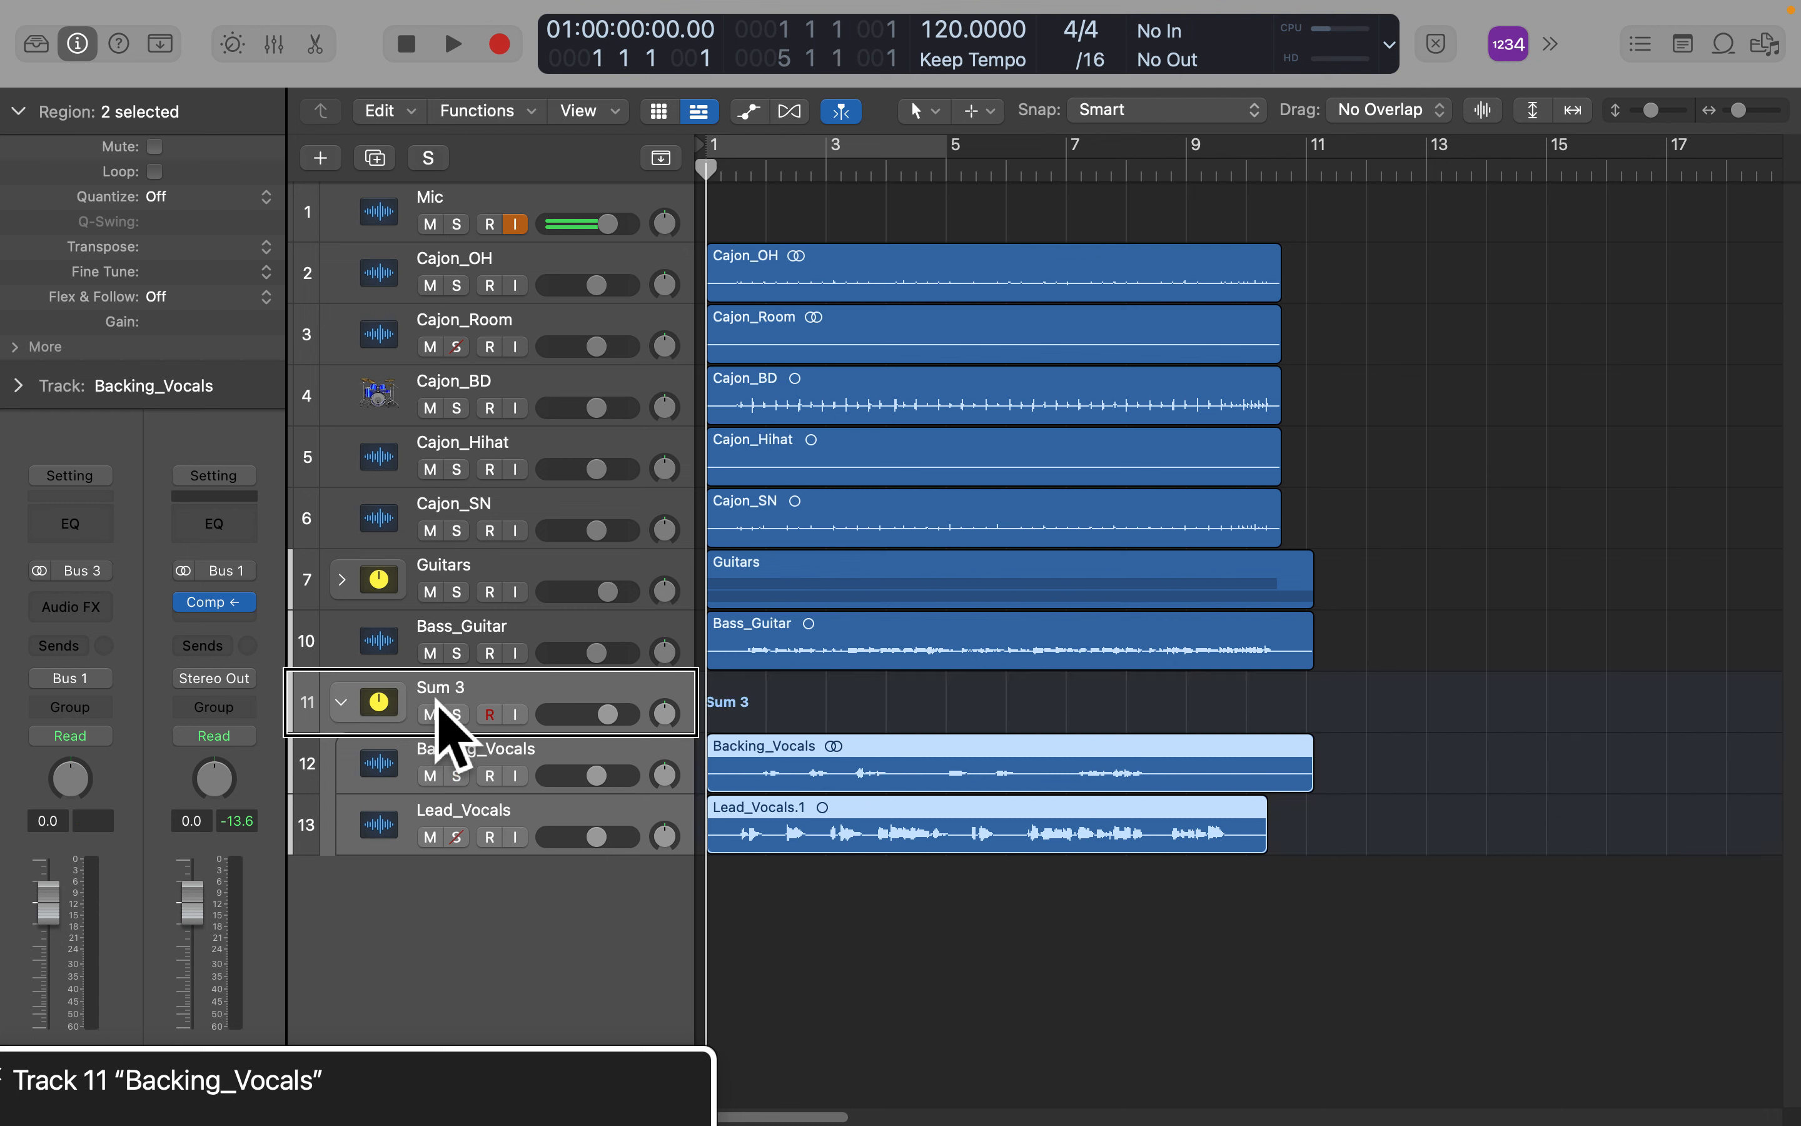
Collapse the new summing stack holding the vocal tracks and rename it Voices.
{"action": "left_click", "coordinate": [436, 637]}
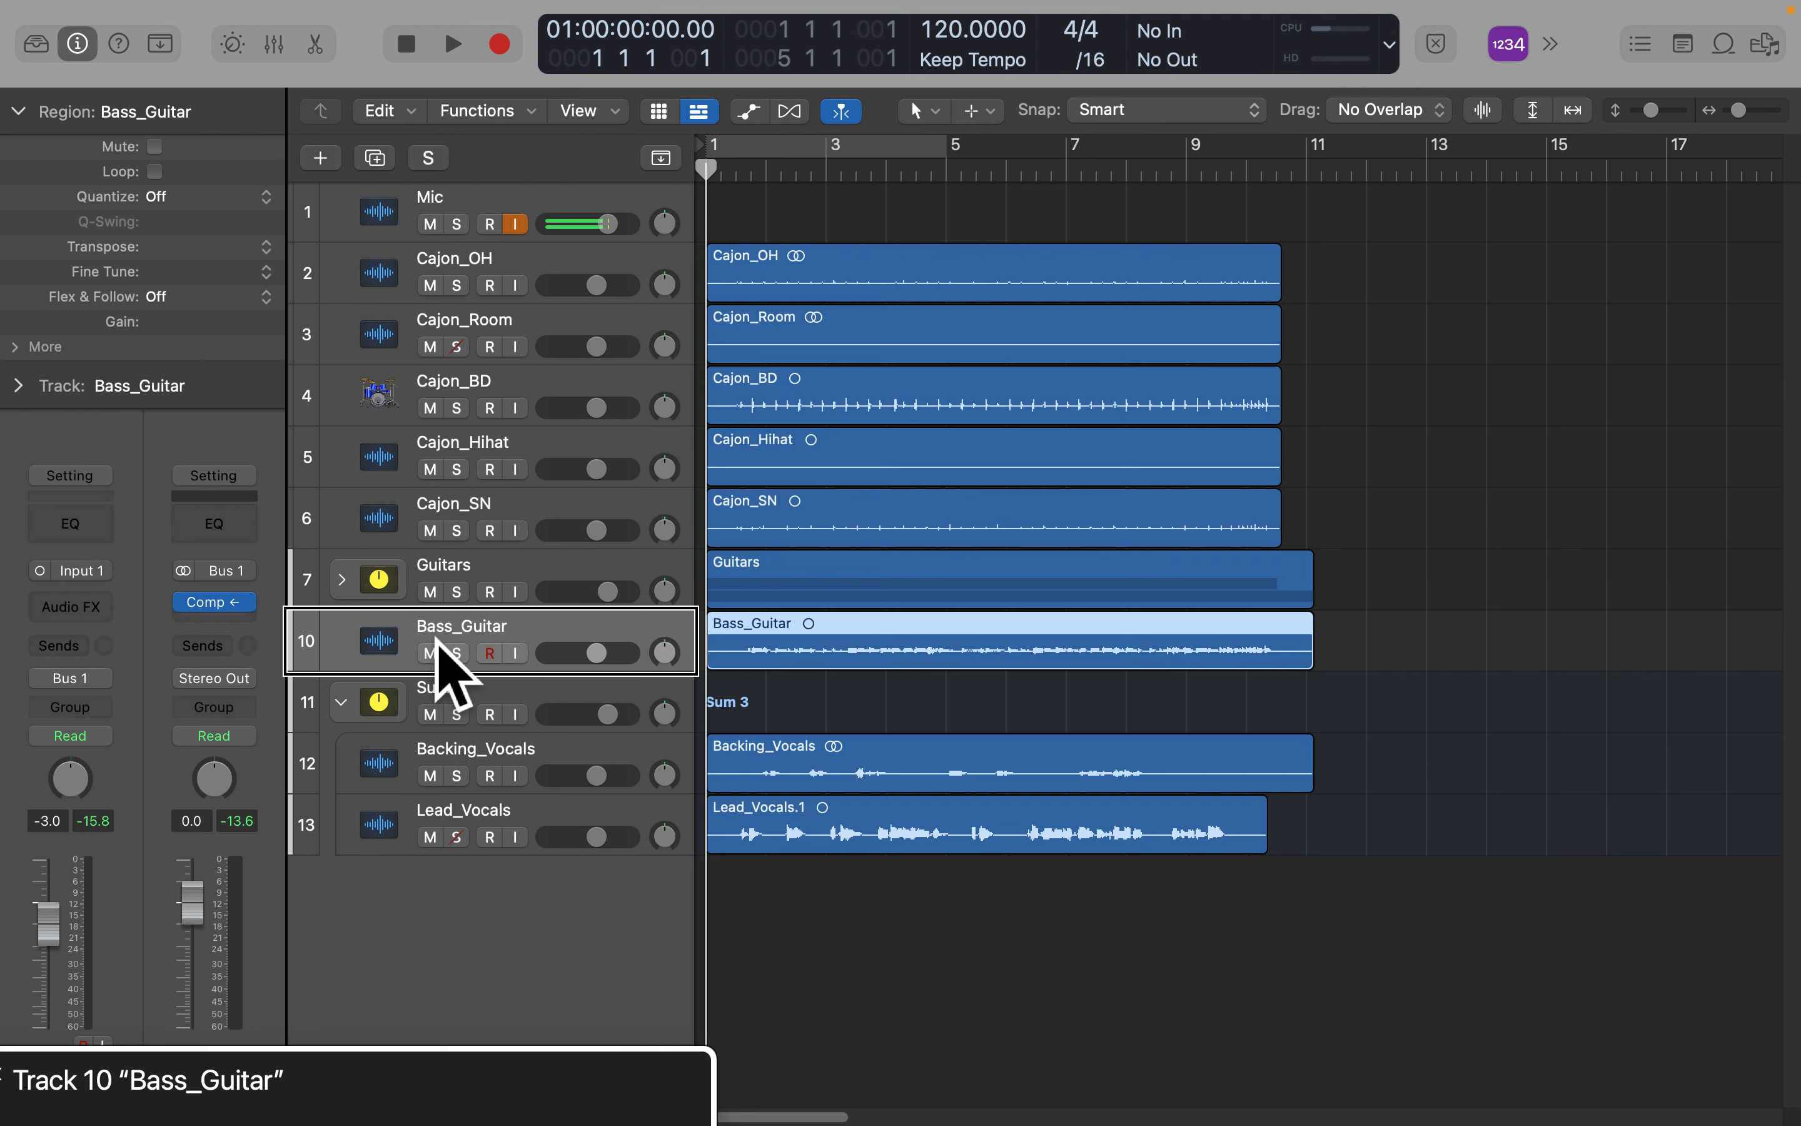
{"action": "left_click", "coordinate": [436, 696]}
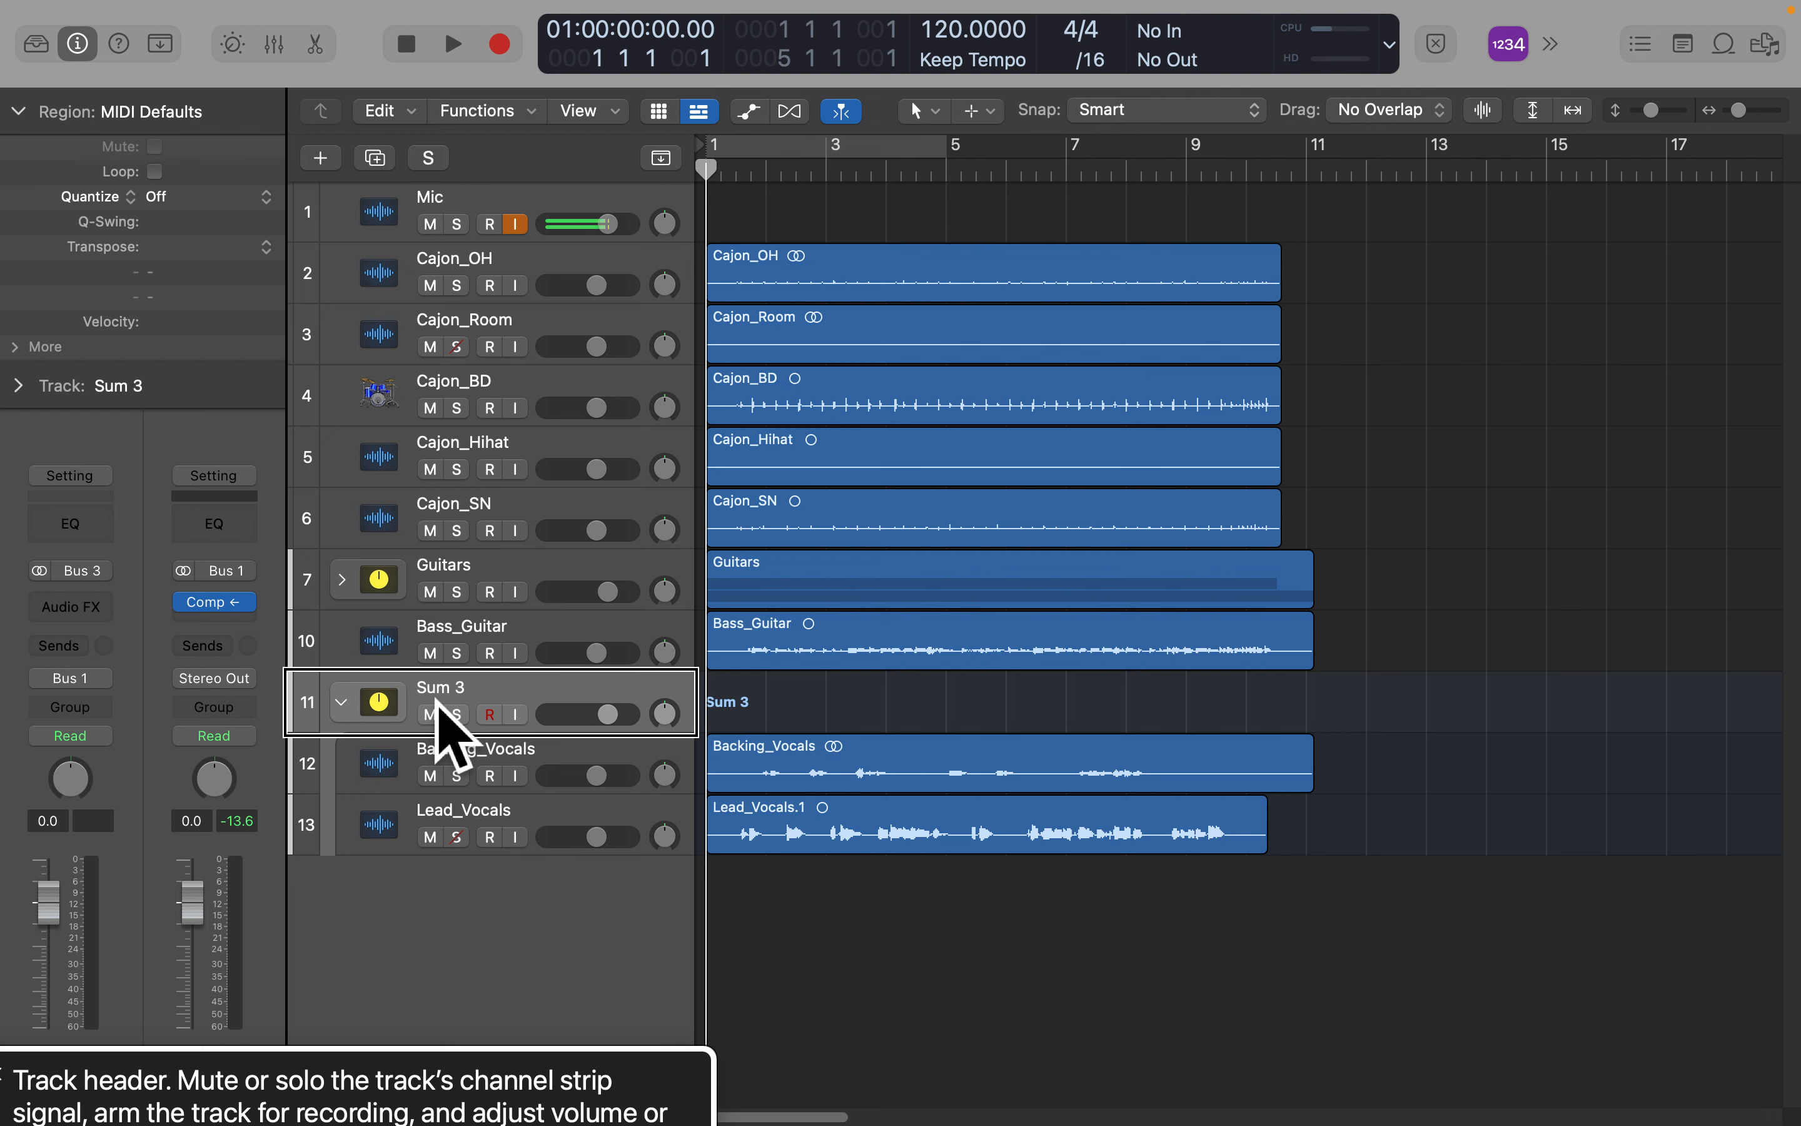
{"action": "key", "text": "ctrl+super+Left"}
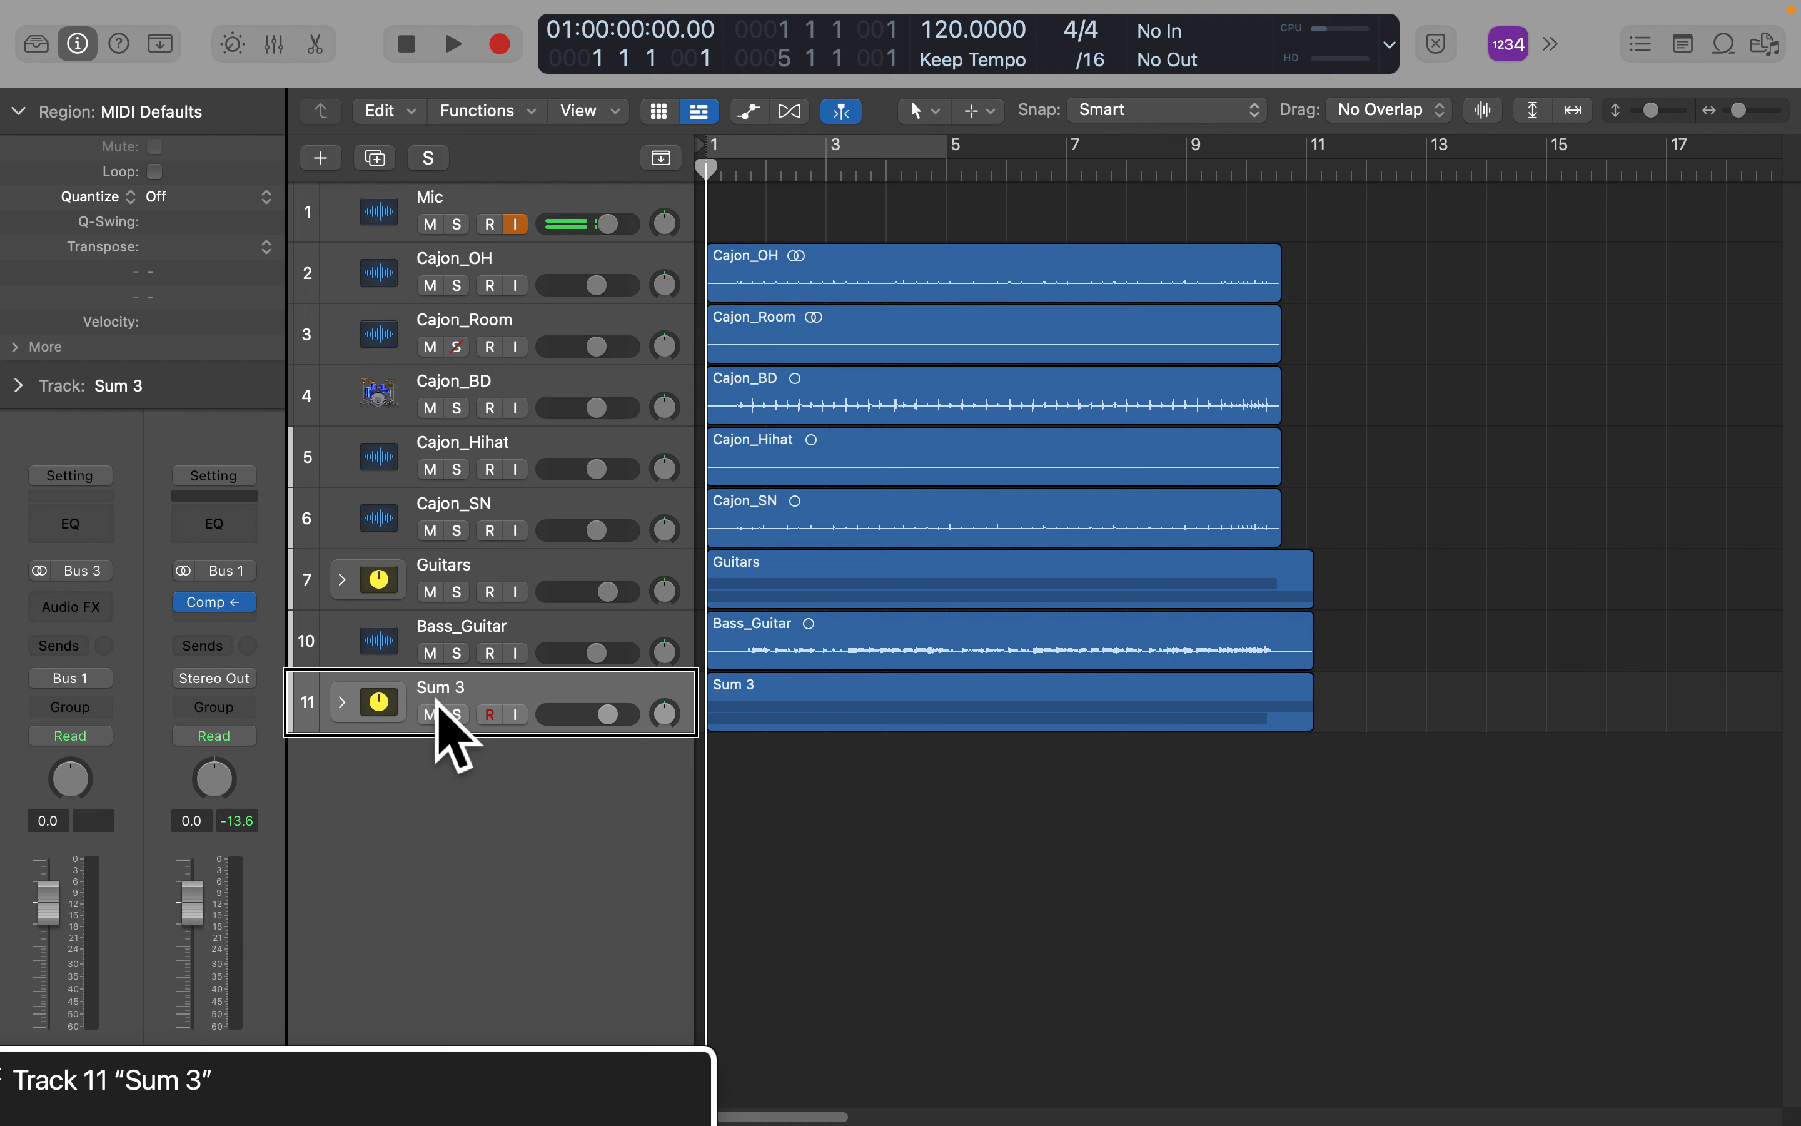
{"action": "double_click", "coordinate": [439, 700]}
{"action": "key", "text": "BackSpace"}
{"action": "type", "text": "Voices"}
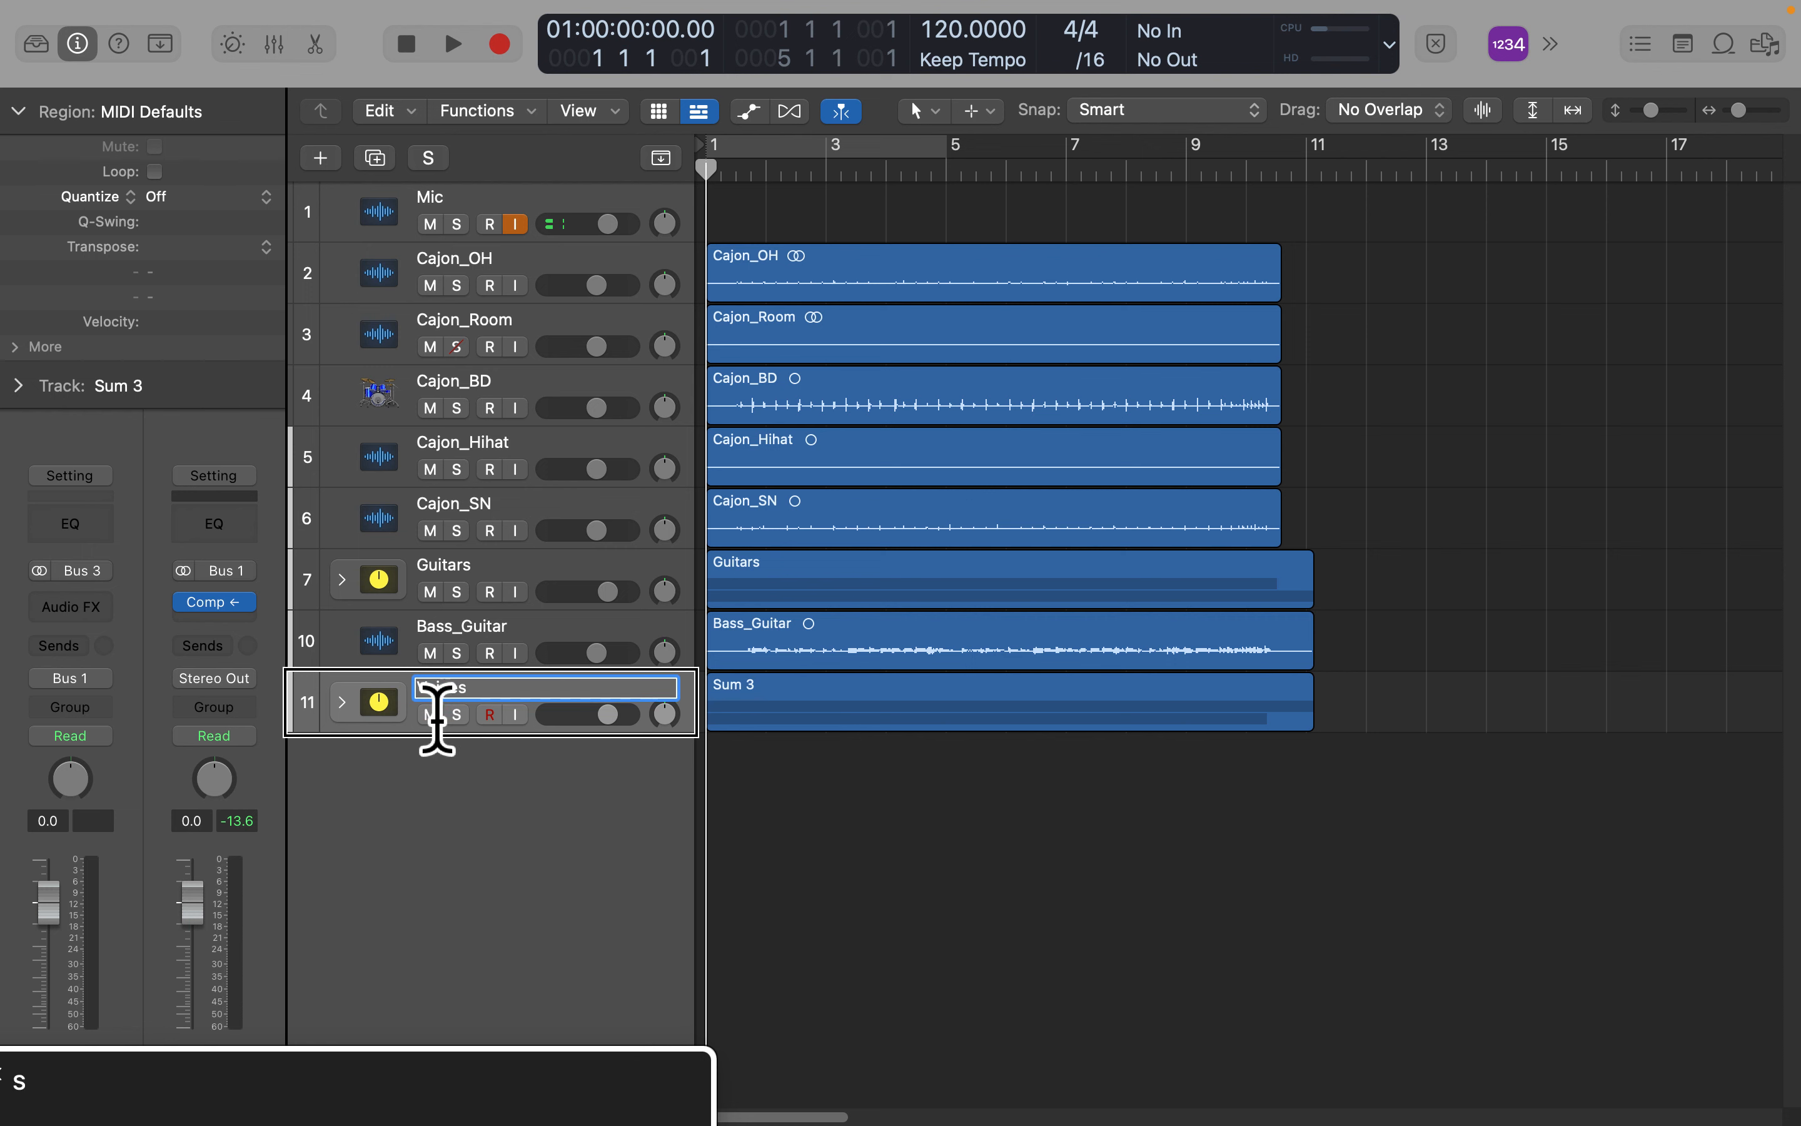
{"action": "key", "text": "Return"}
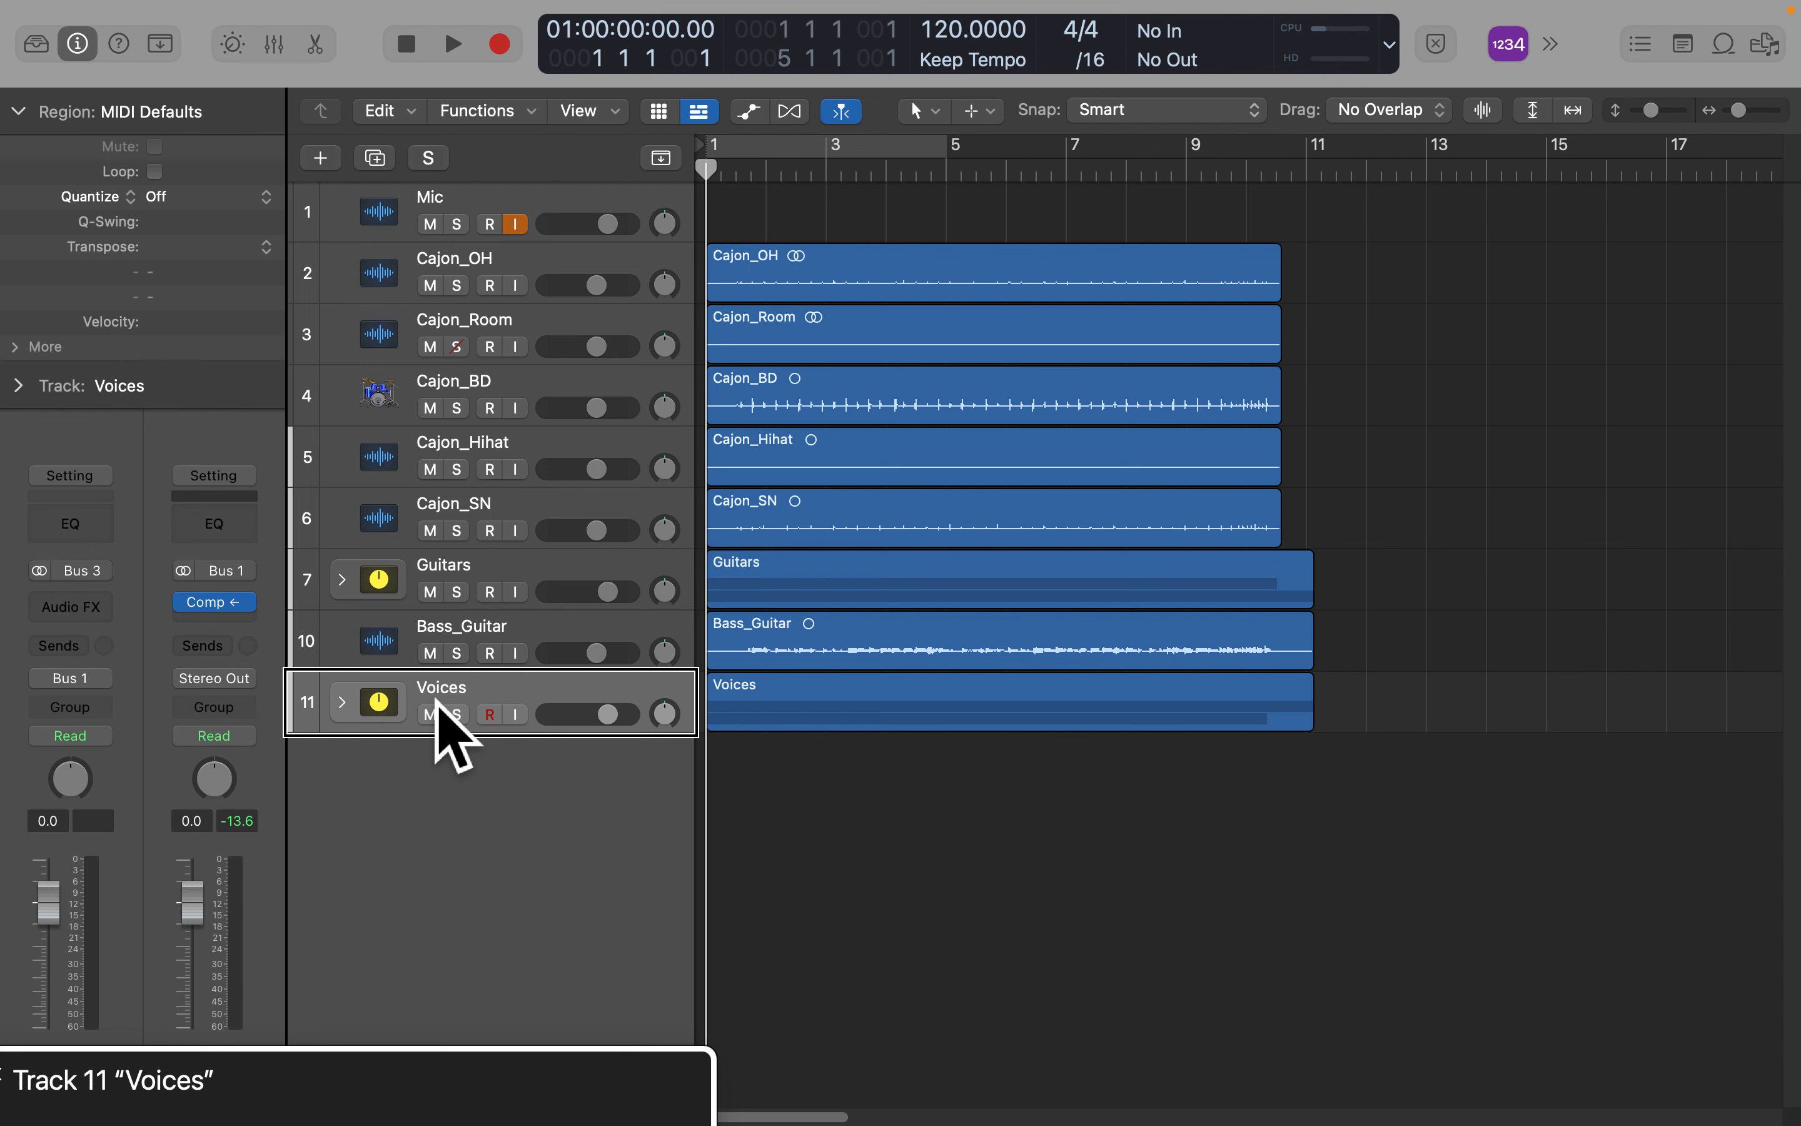
Select the five Cajon tracks from Cajon_SN up to Cajon_OH and create a summing track stack from them.
{"action": "left_click", "coordinate": [438, 642]}
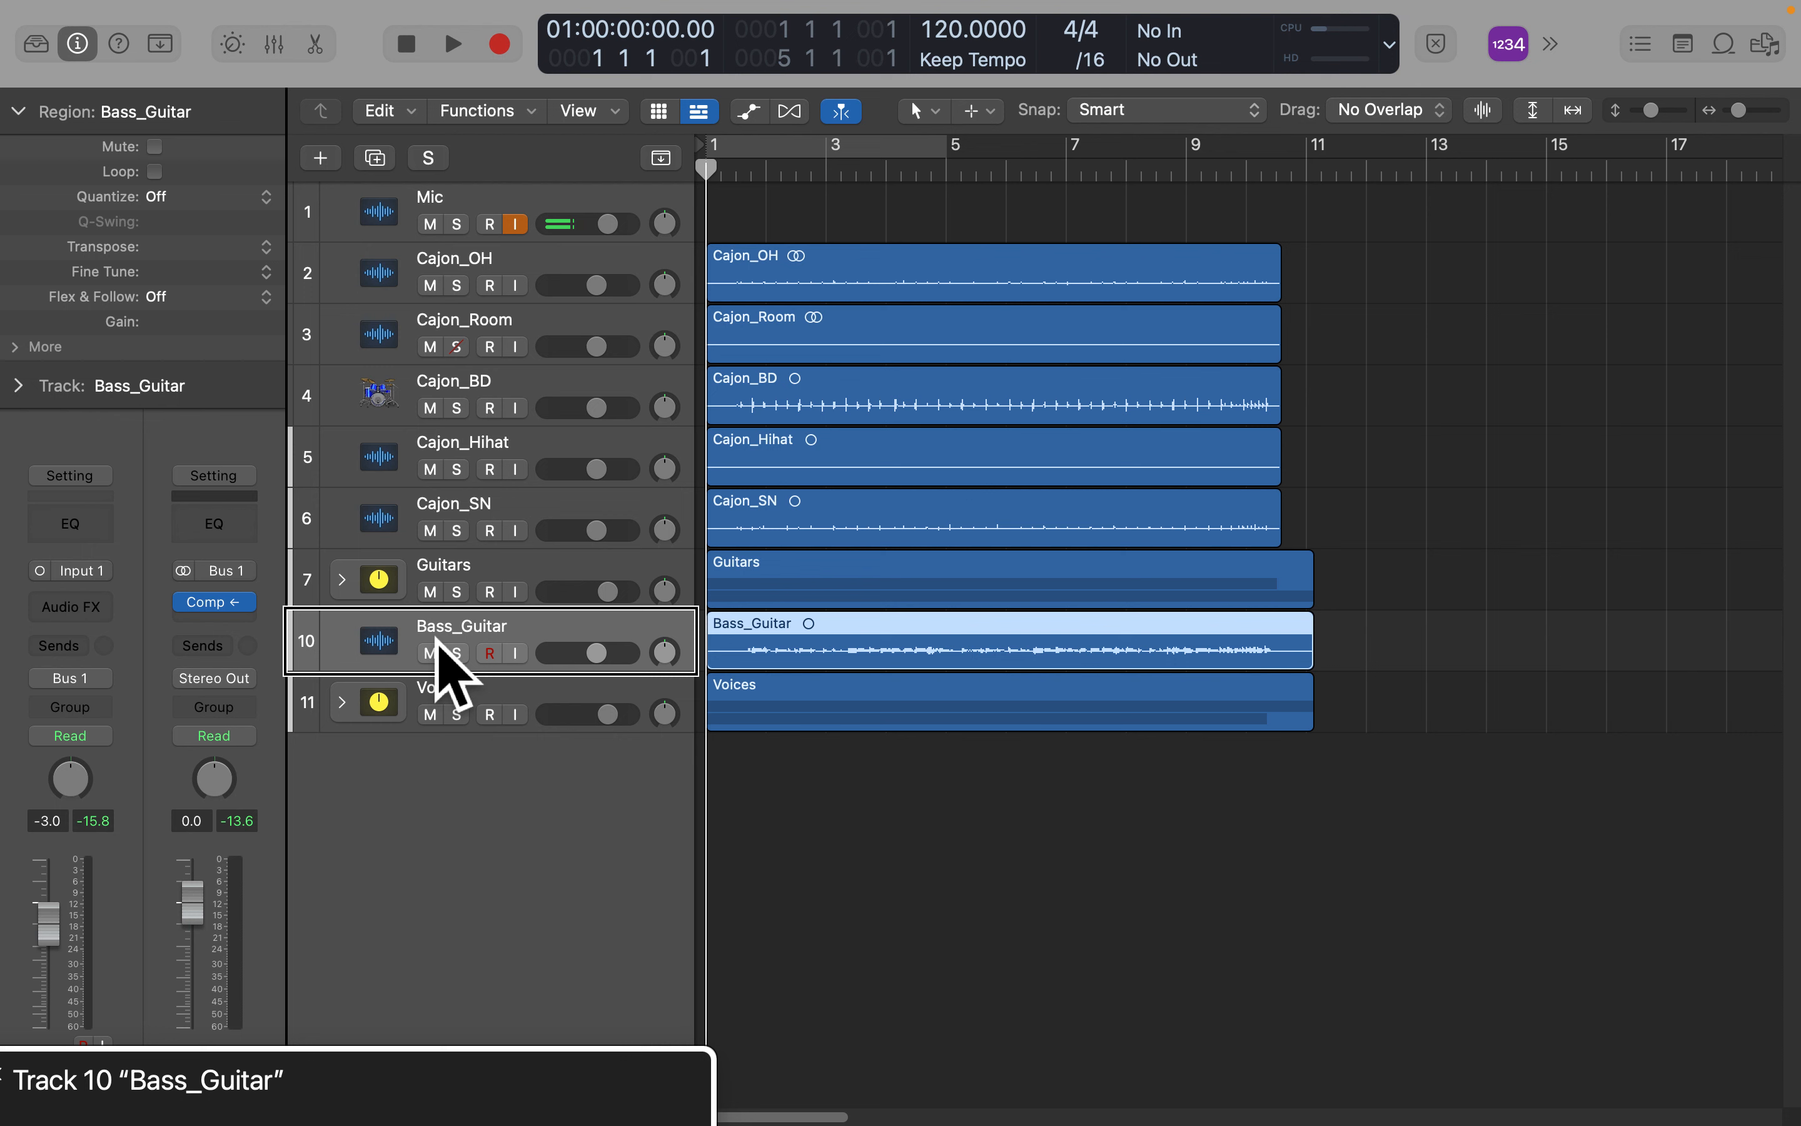
{"action": "left_click", "coordinate": [438, 579]}
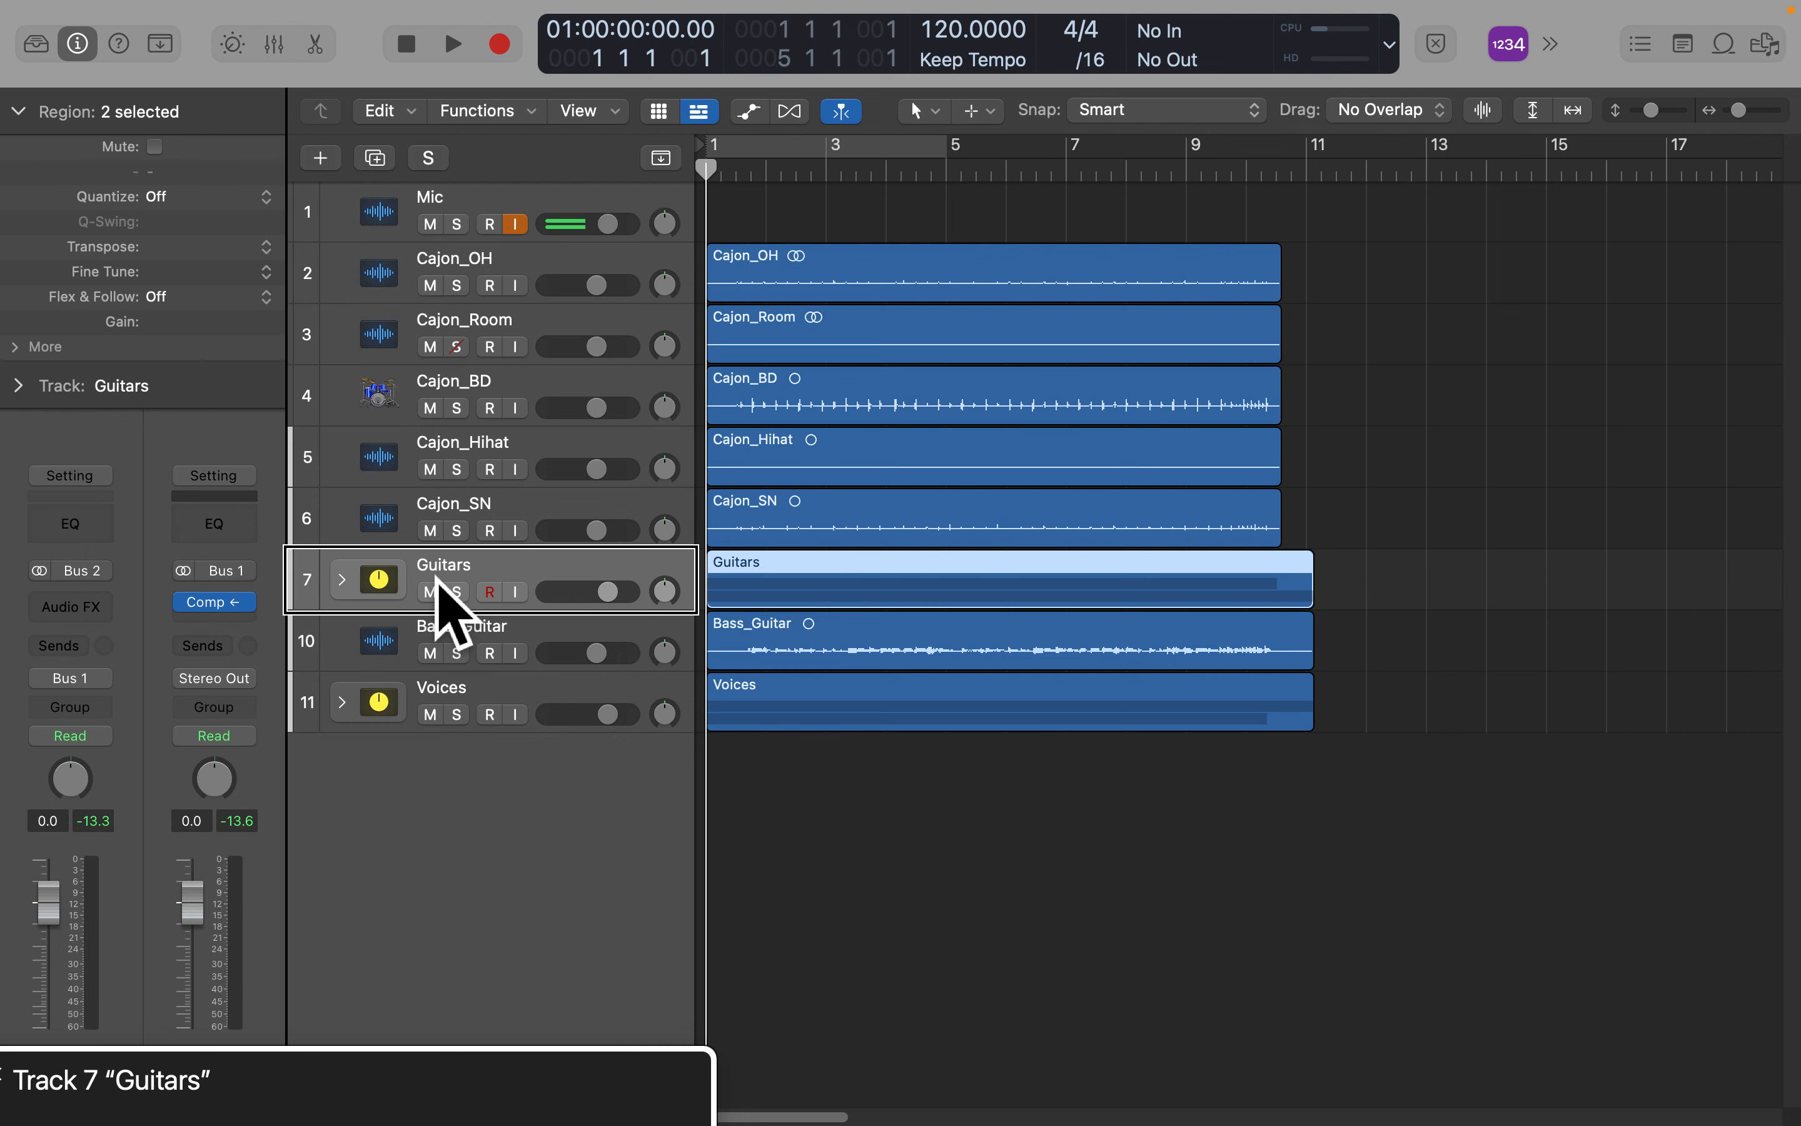
{"action": "left_click", "coordinate": [438, 519]}
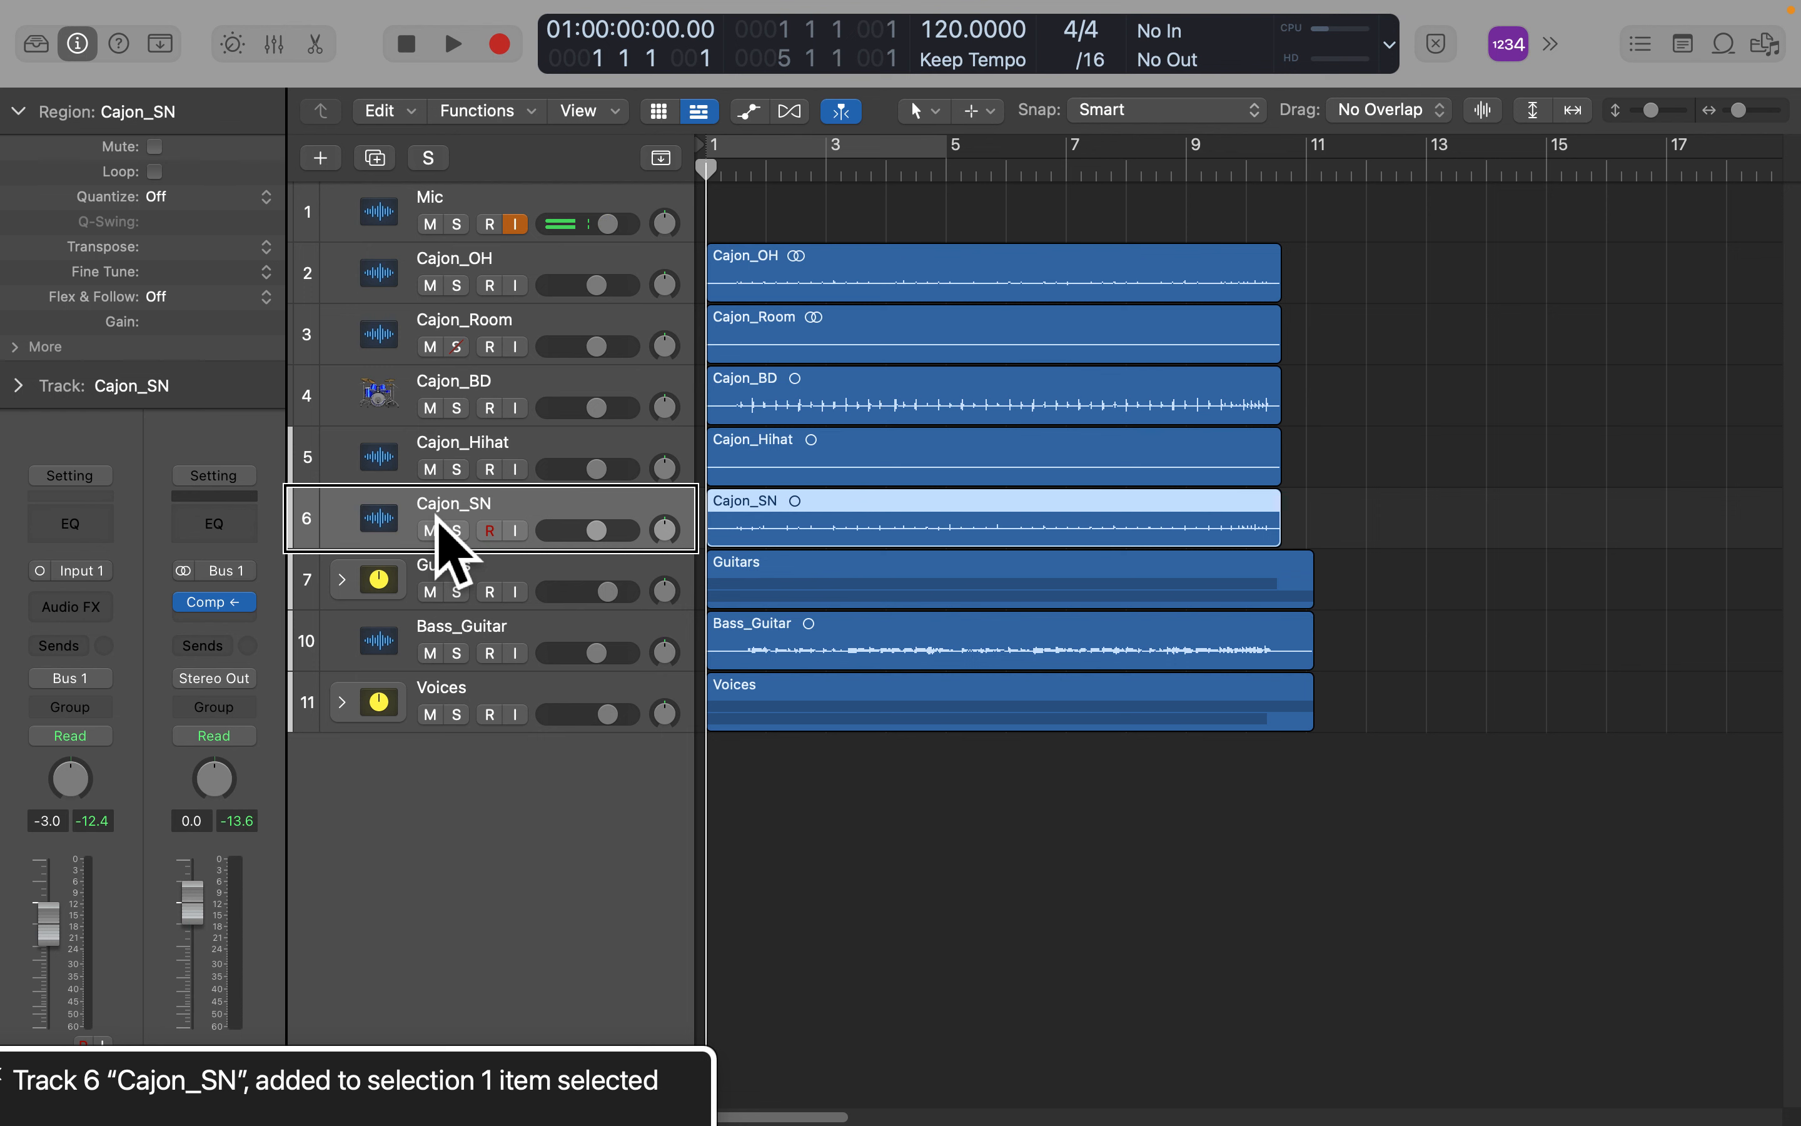
{"action": "left_click", "coordinate": [436, 456], "text": "shift"}
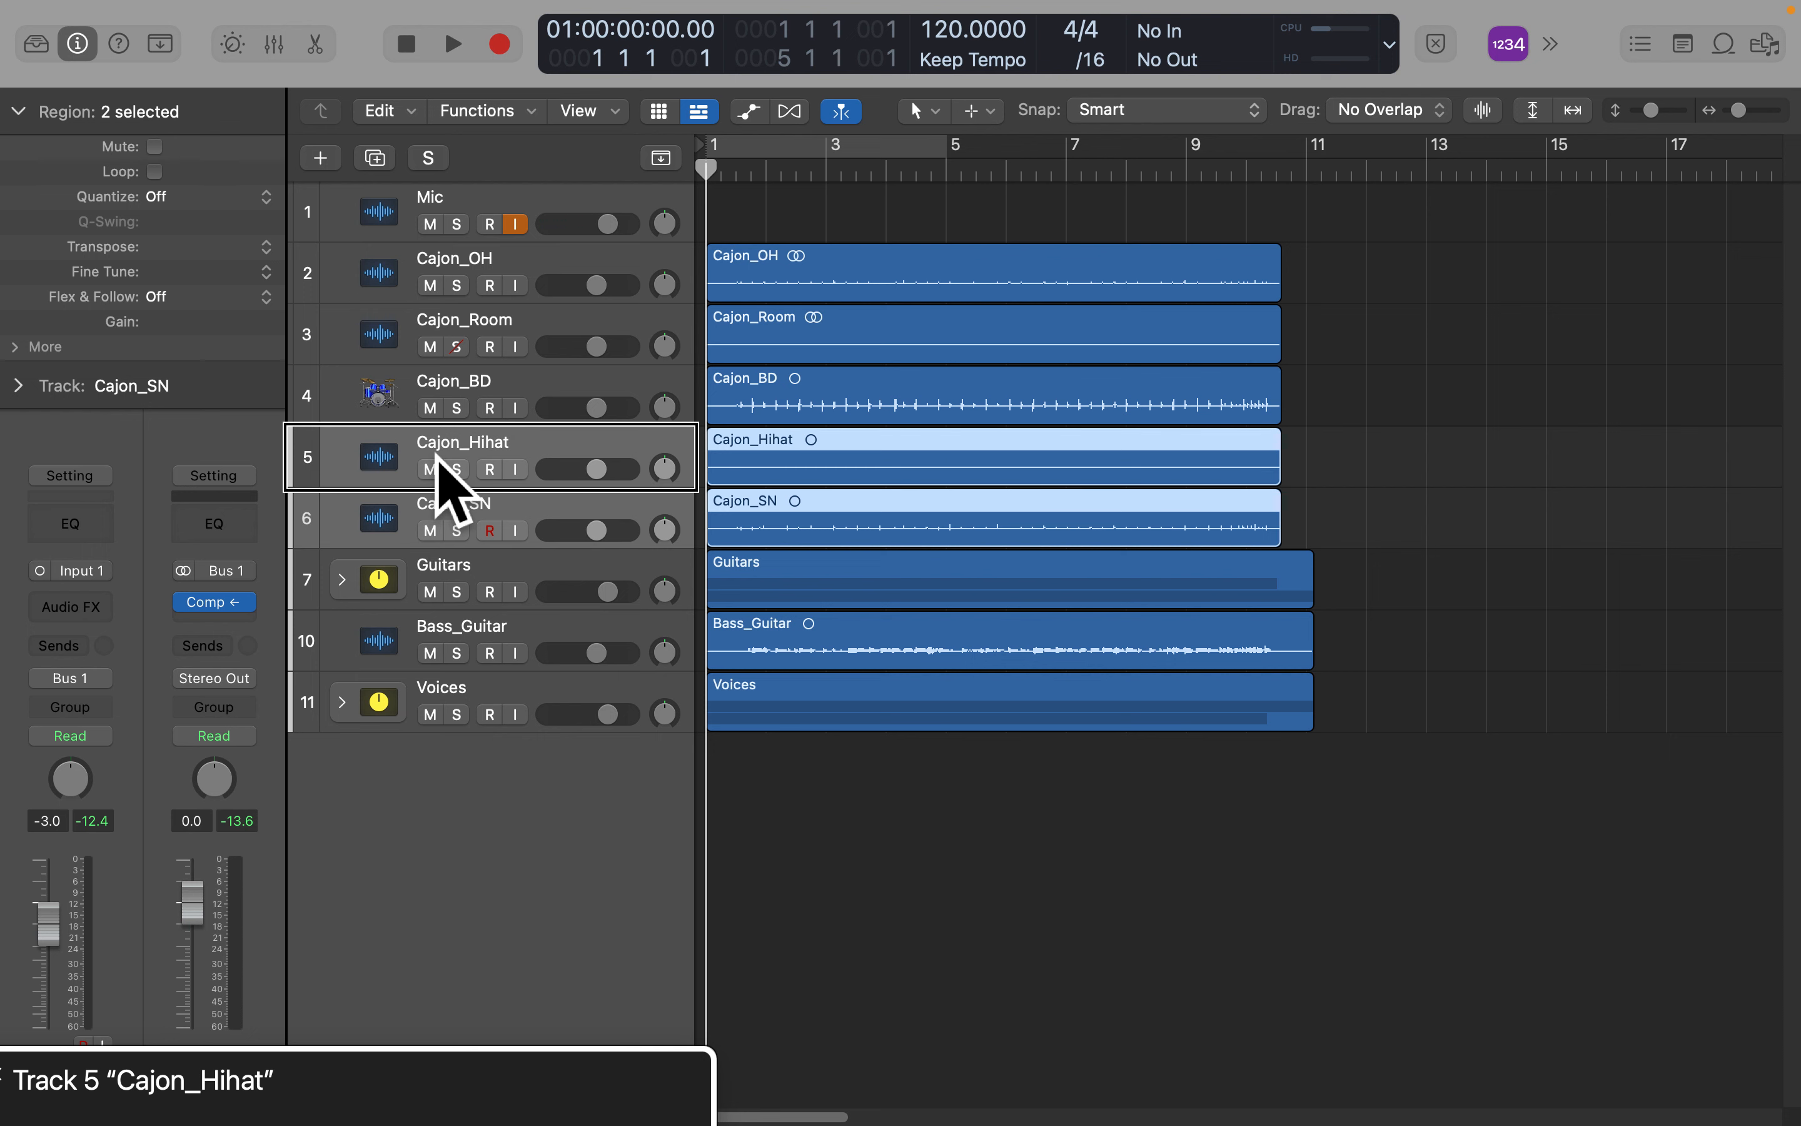
{"action": "left_click", "coordinate": [436, 394], "text": "shift"}
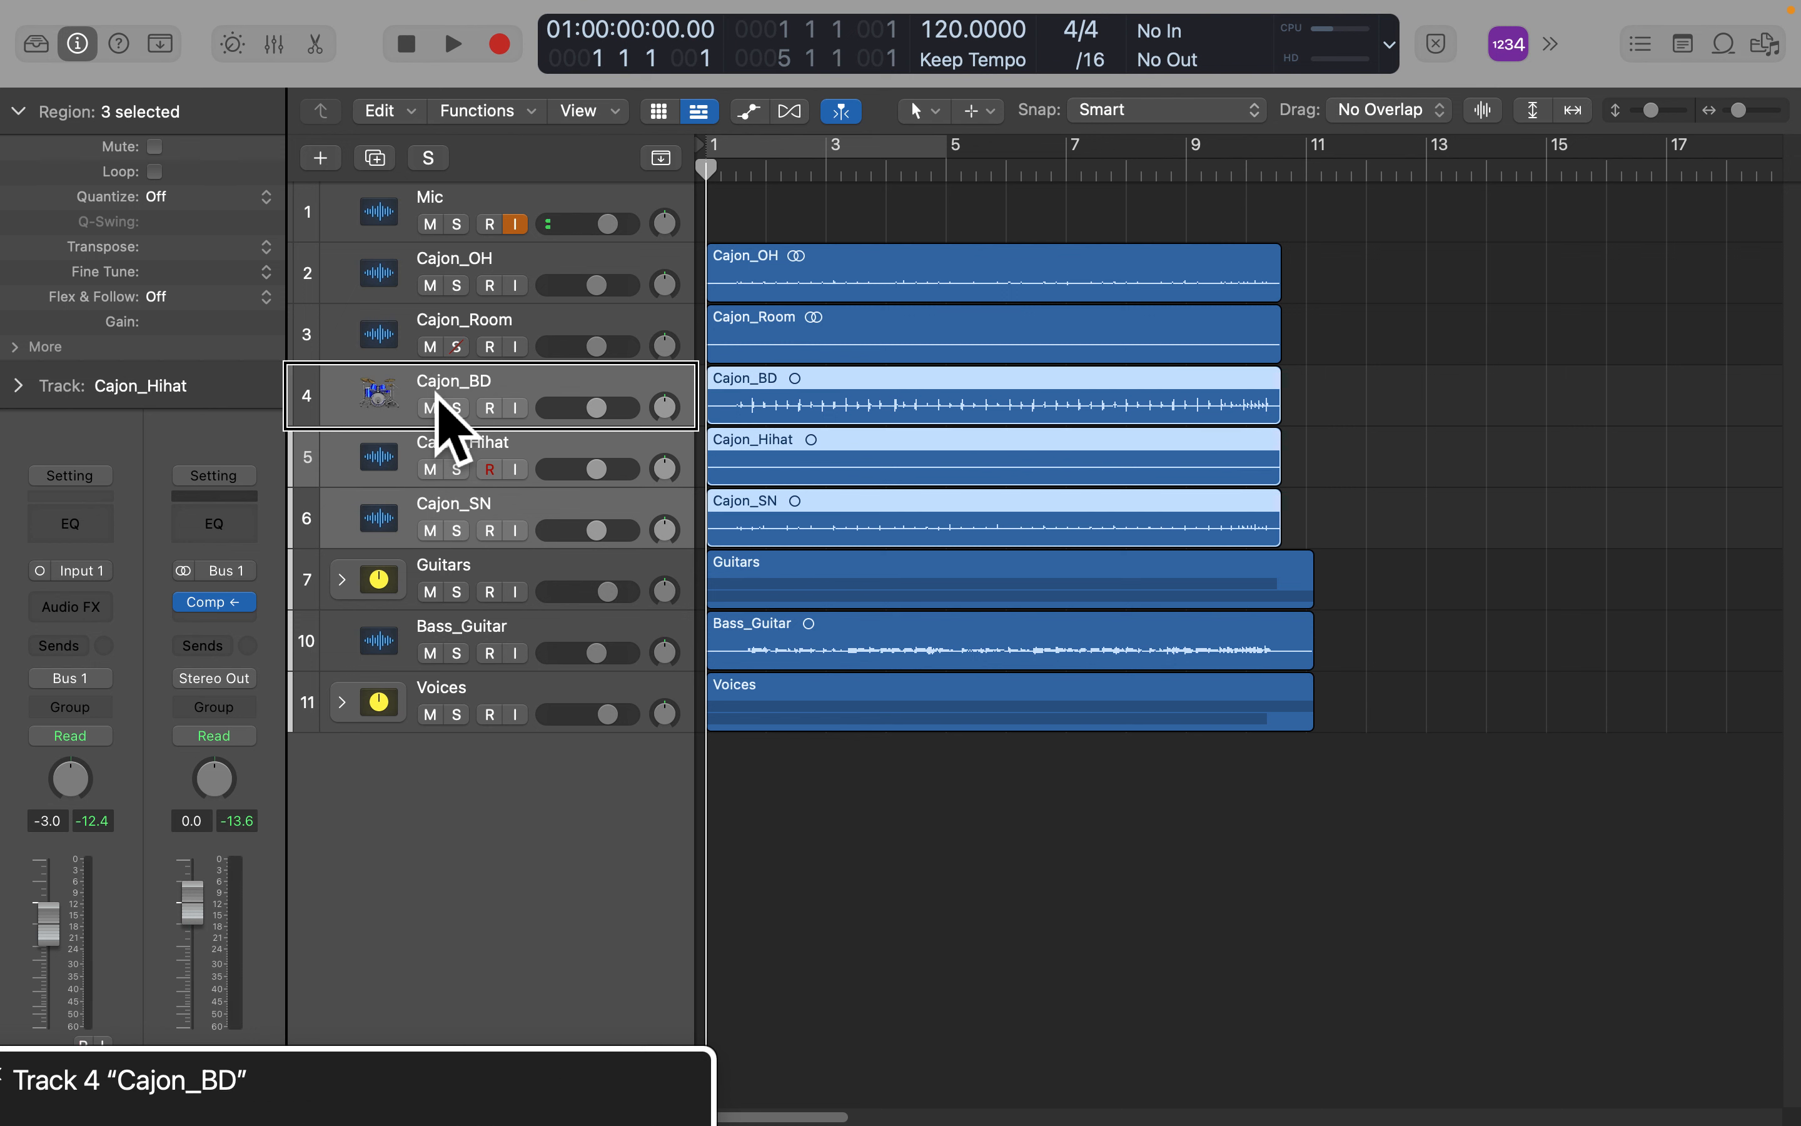
{"action": "left_click", "coordinate": [436, 333], "text": "shift"}
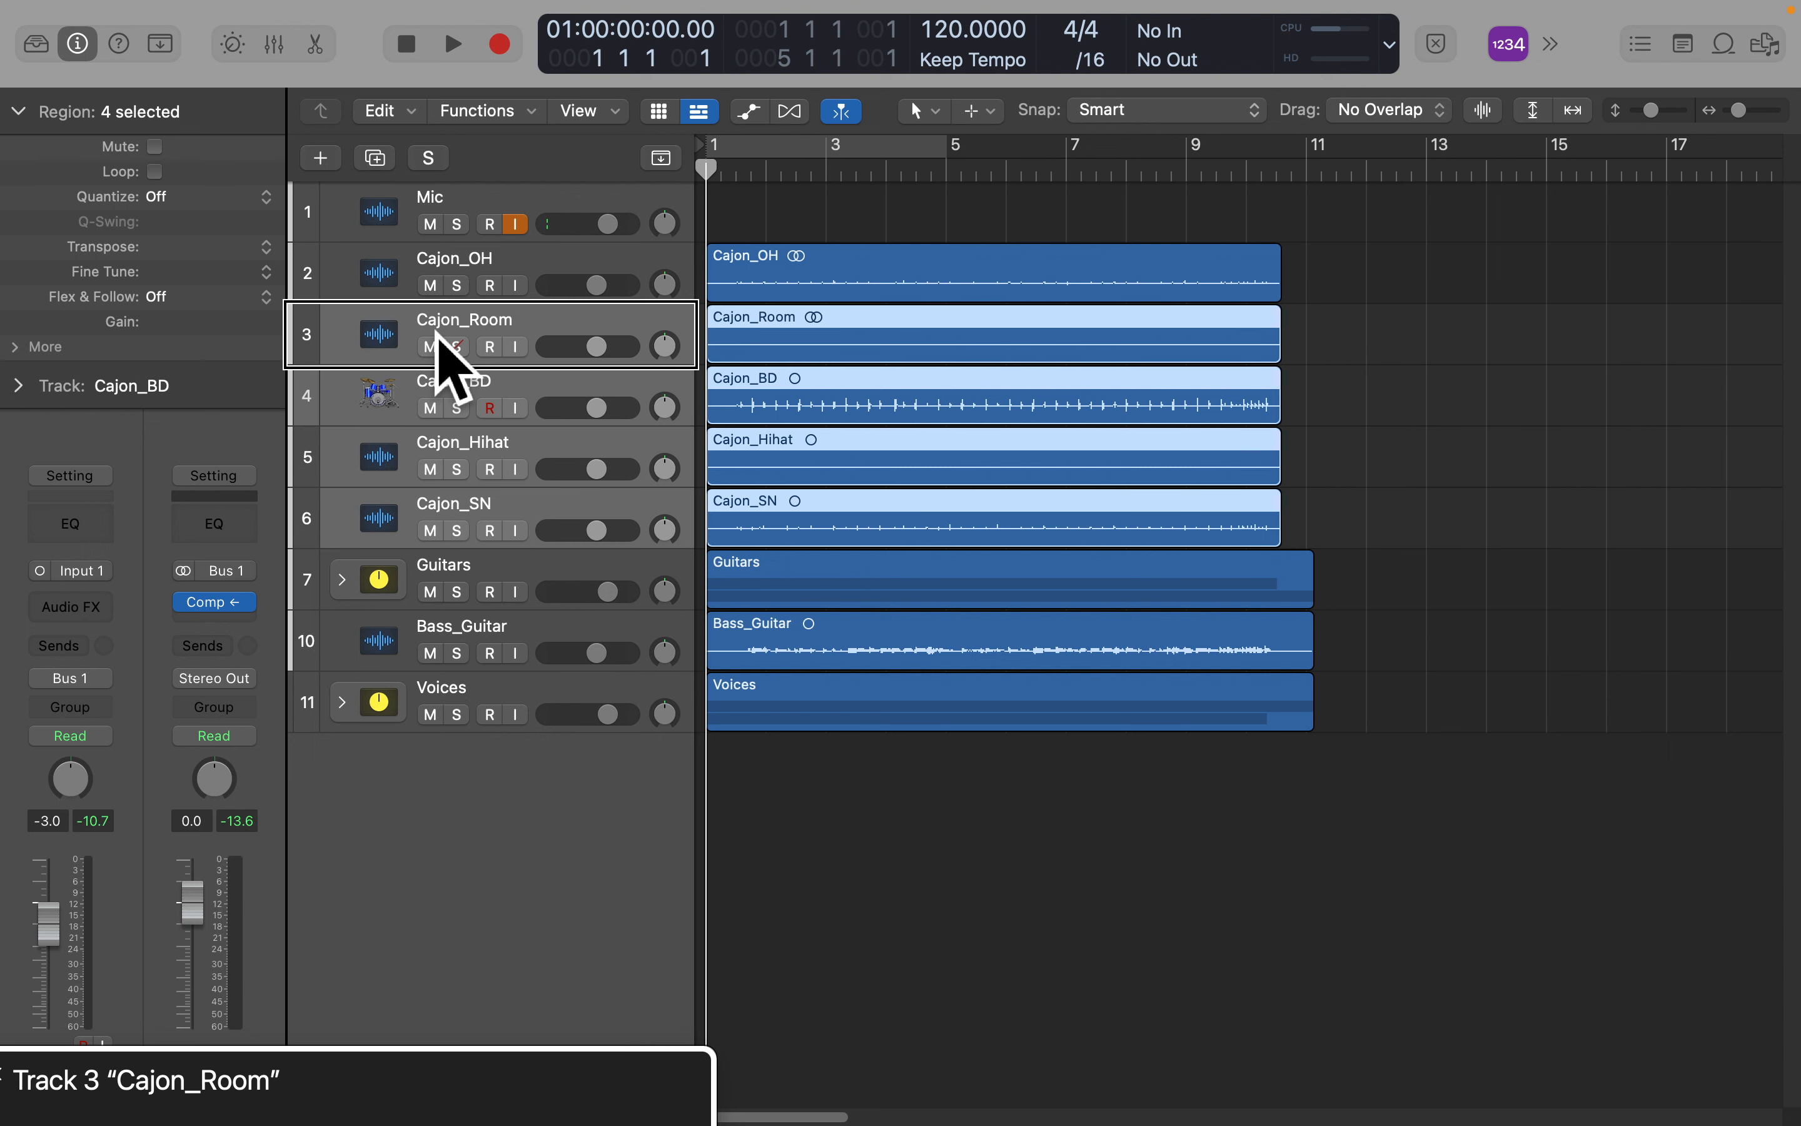
{"action": "left_click", "coordinate": [436, 271], "text": "shift"}
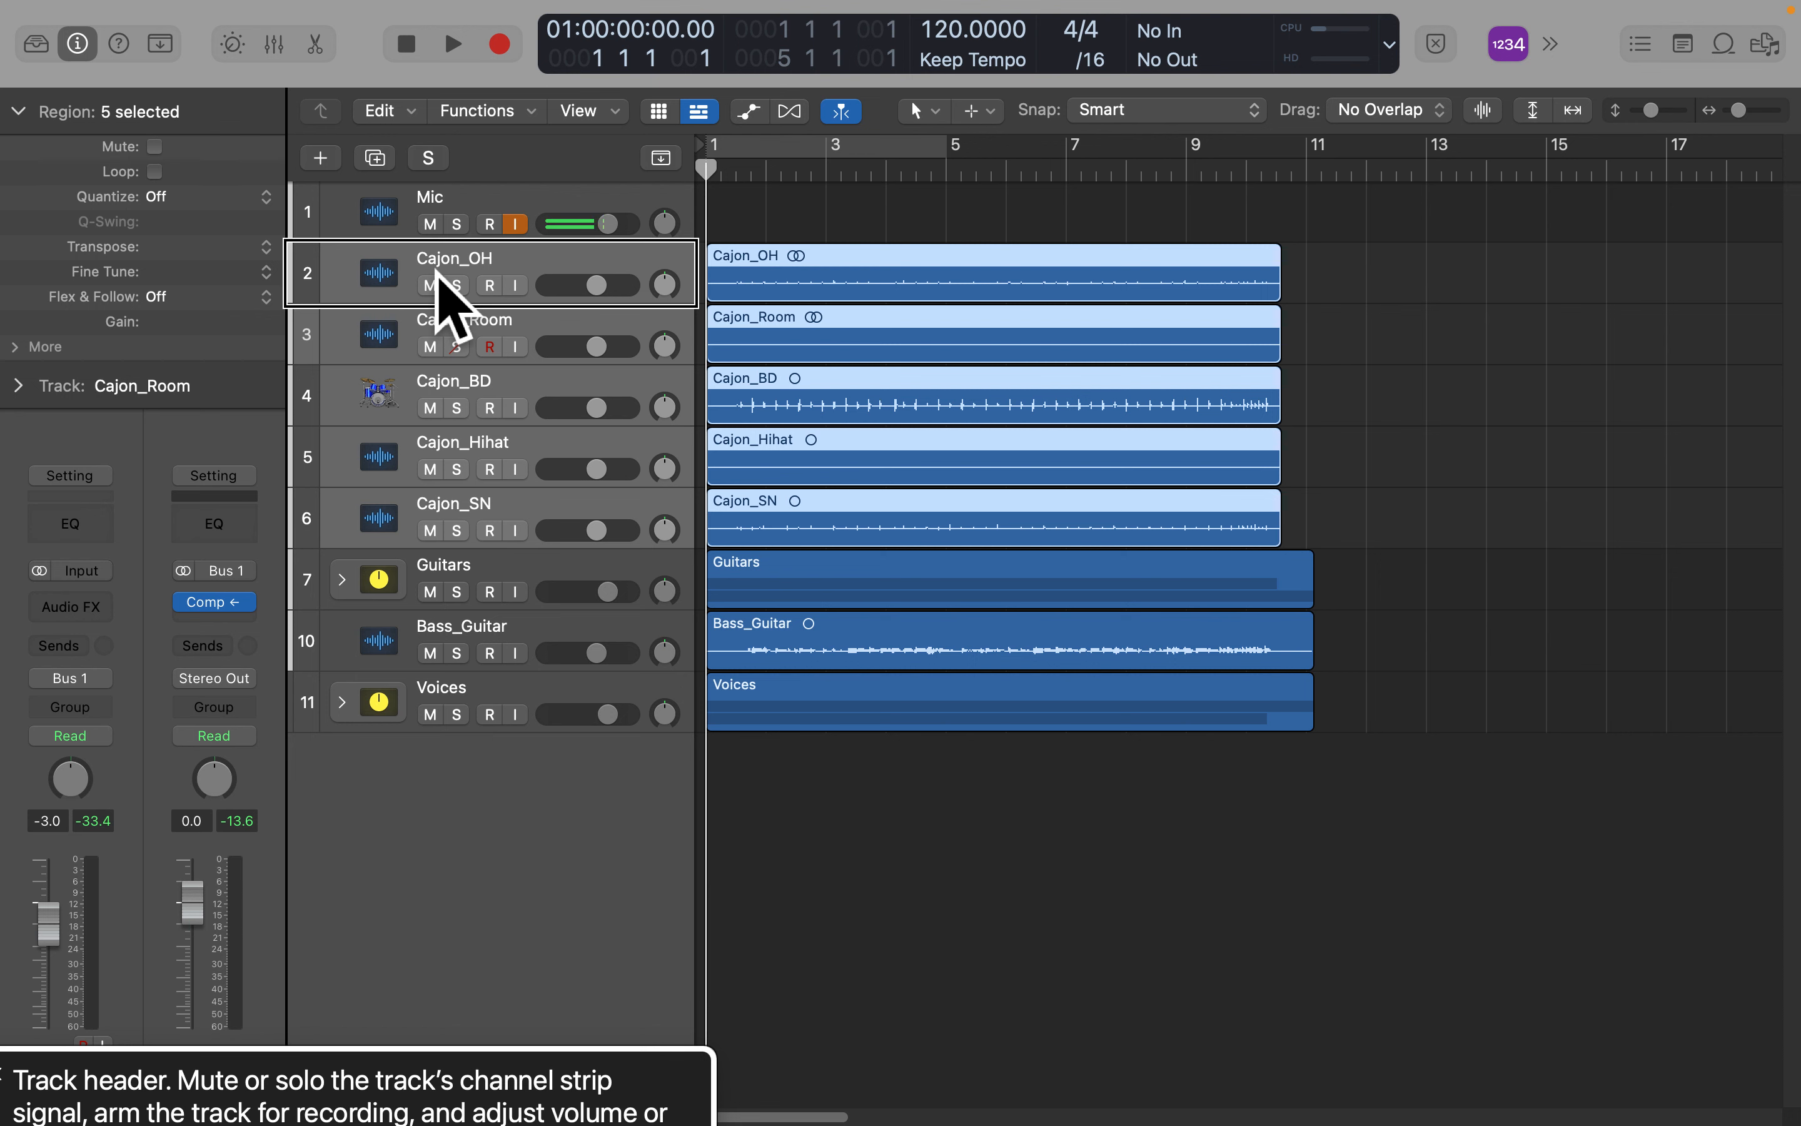
{"action": "key", "text": "shift+super+g"}
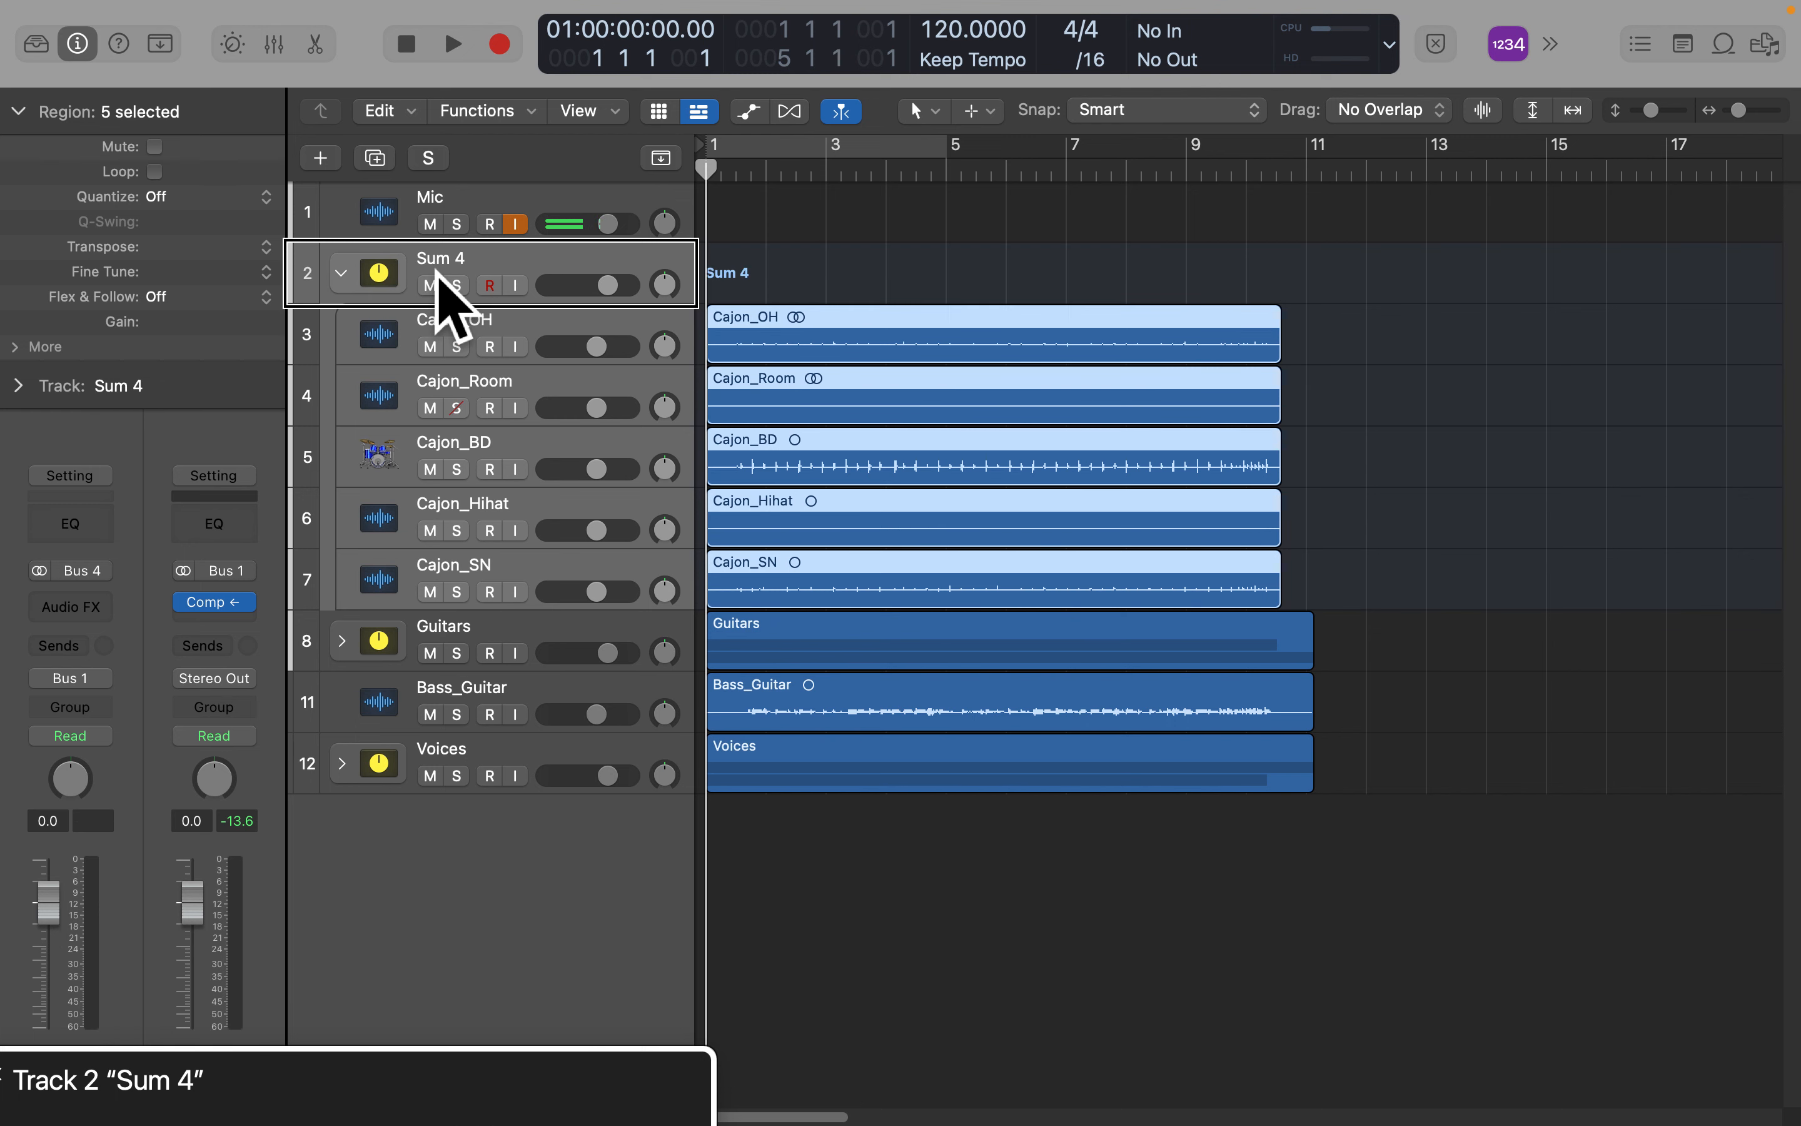
Collapse the new summing stack holding the Cajon tracks and rename it Cajon Group.
{"action": "key", "text": "Up"}
{"action": "key", "text": "Down"}
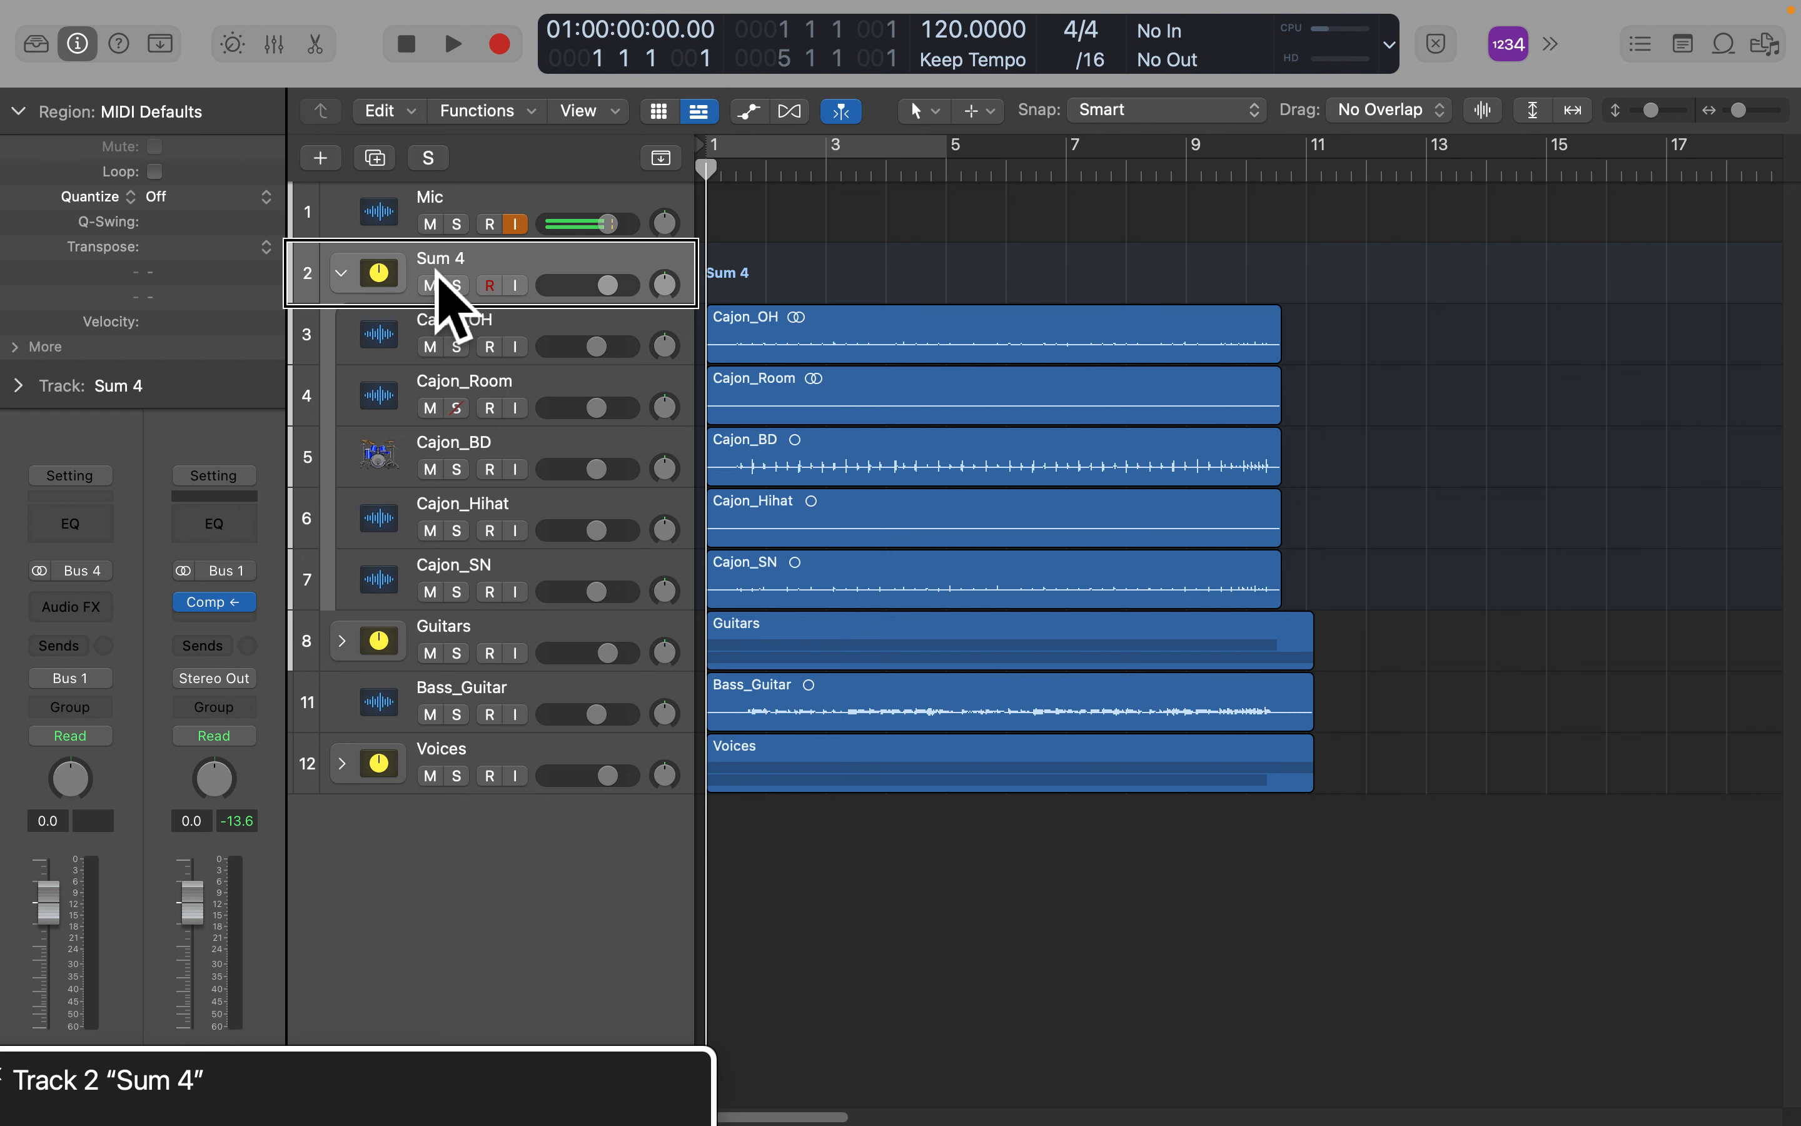
{"action": "key", "text": "ctrl+super+Left"}
{"action": "key", "text": "Down"}
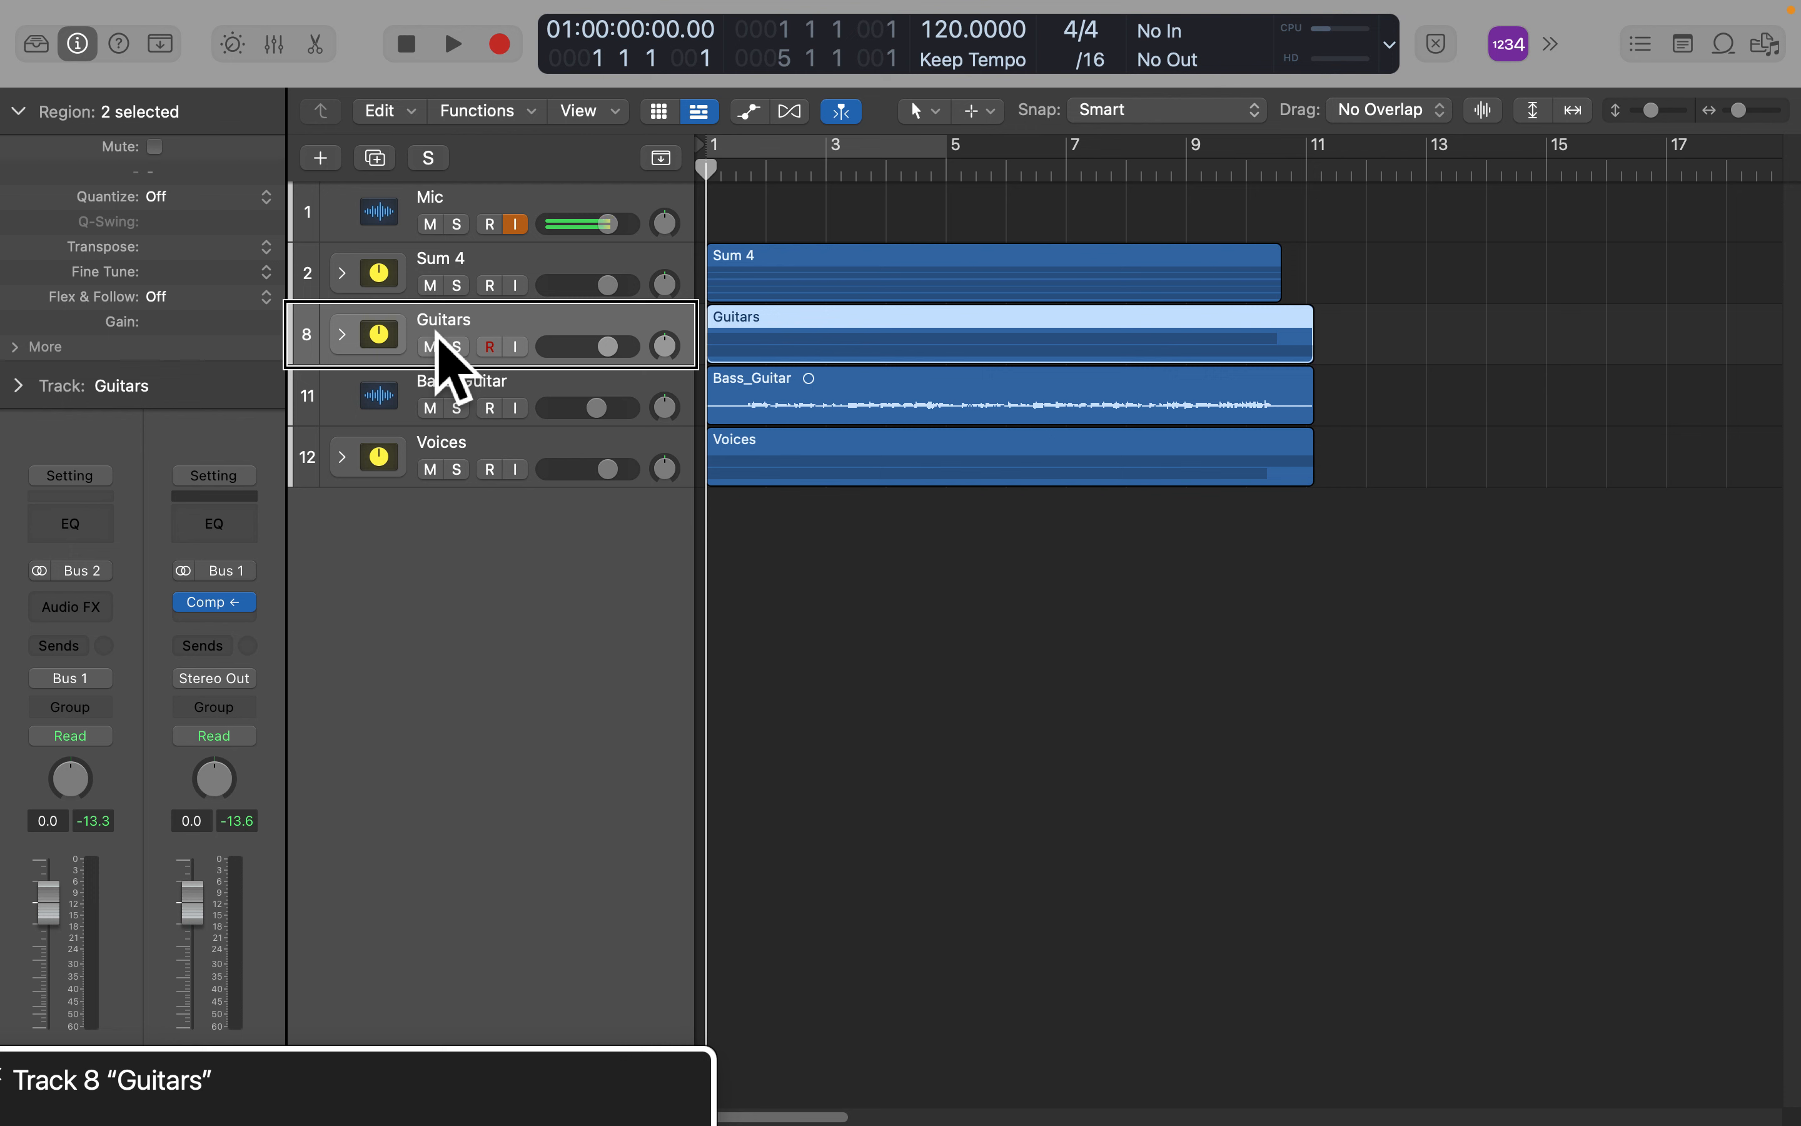
{"action": "left_click", "coordinate": [439, 274]}
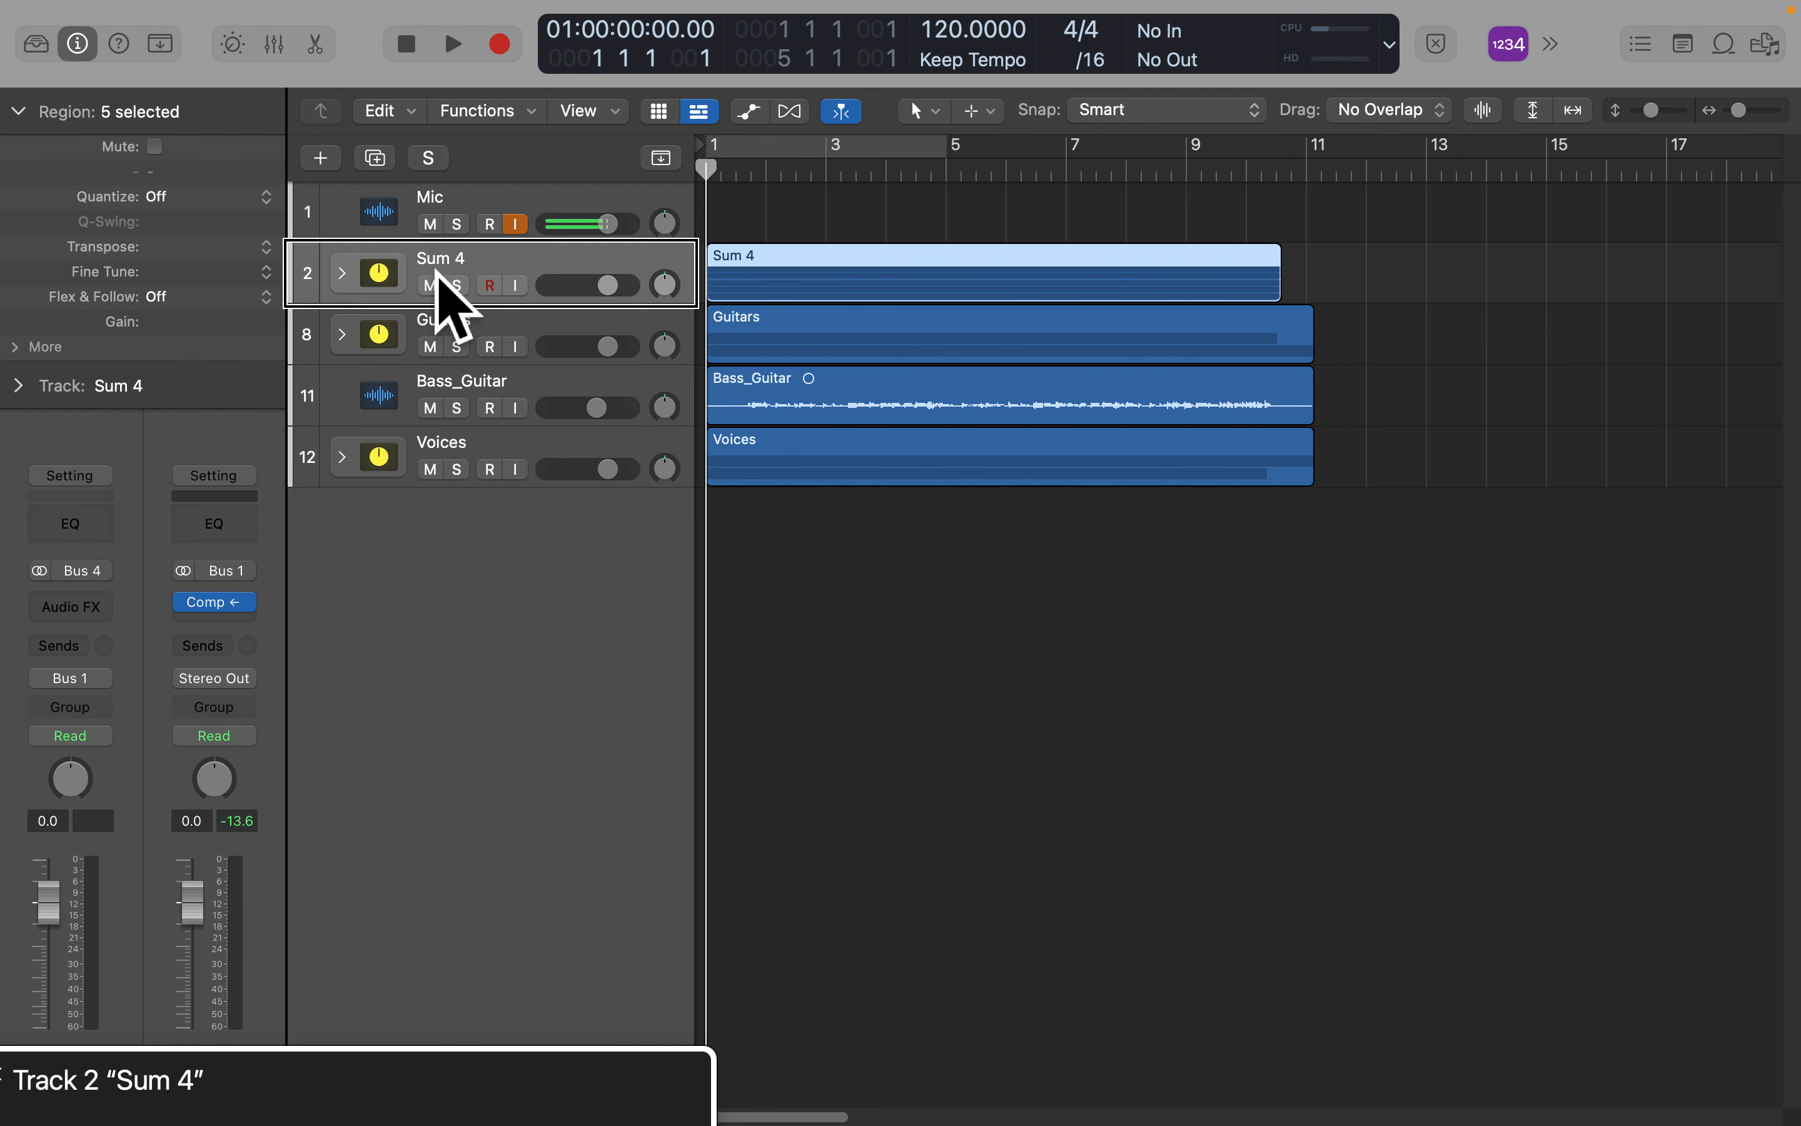
{"action": "double_click", "coordinate": [439, 262]}
{"action": "key", "text": "BackSpace"}
{"action": "type", "text": "Cajon"}
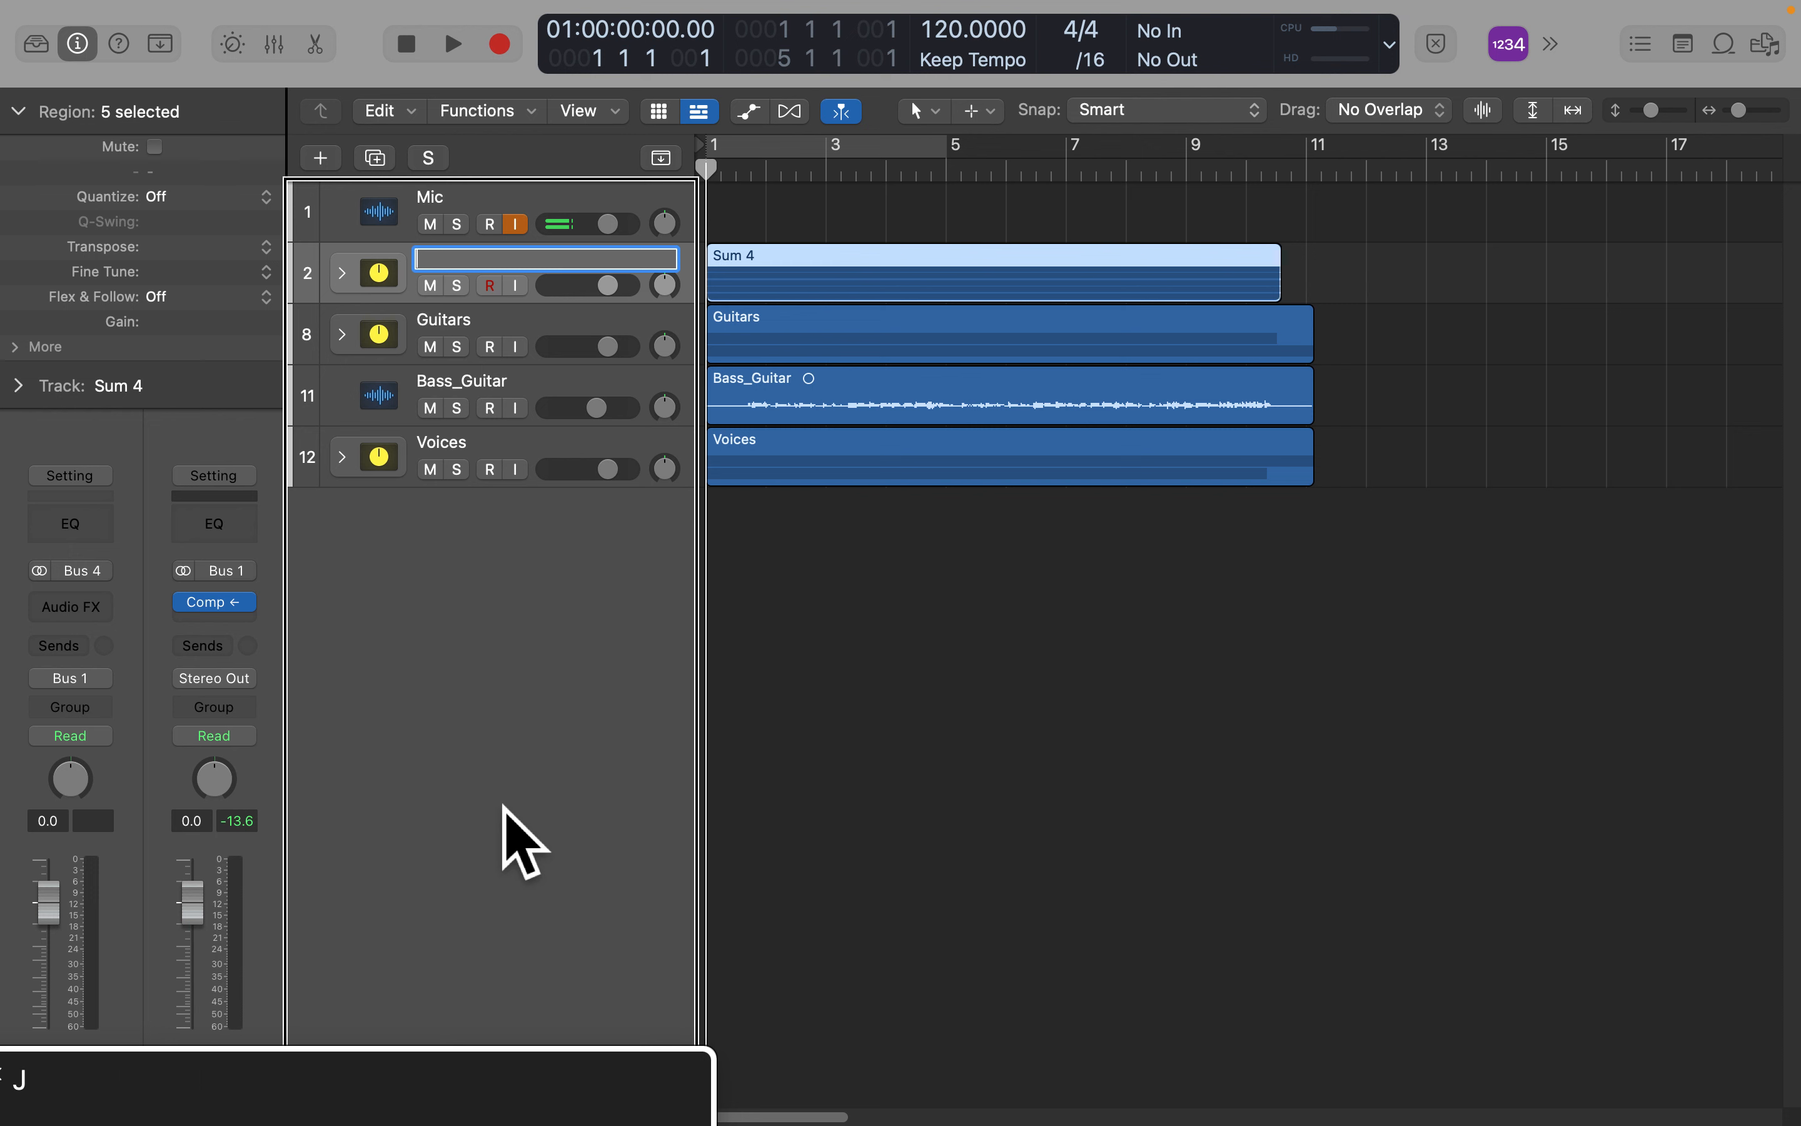
{"action": "type", "text": " Group"}
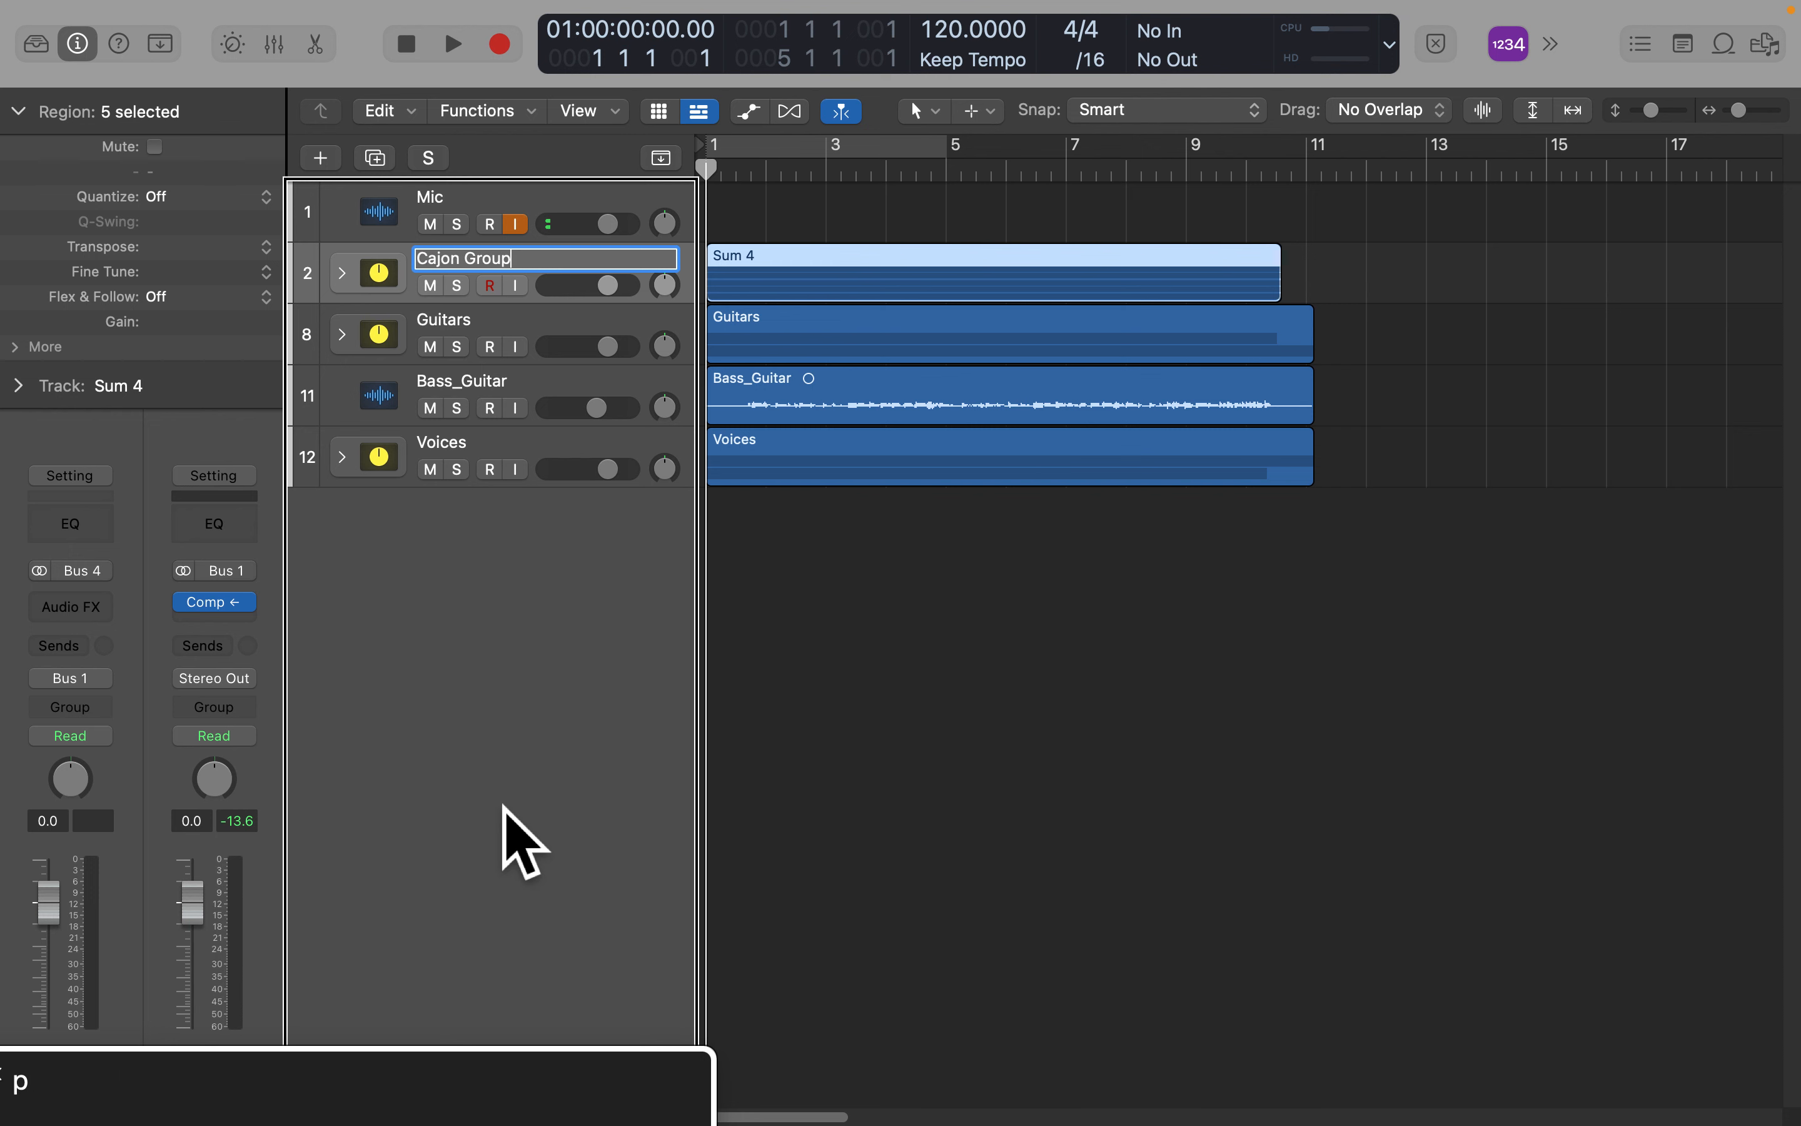
{"action": "key", "text": "Return"}
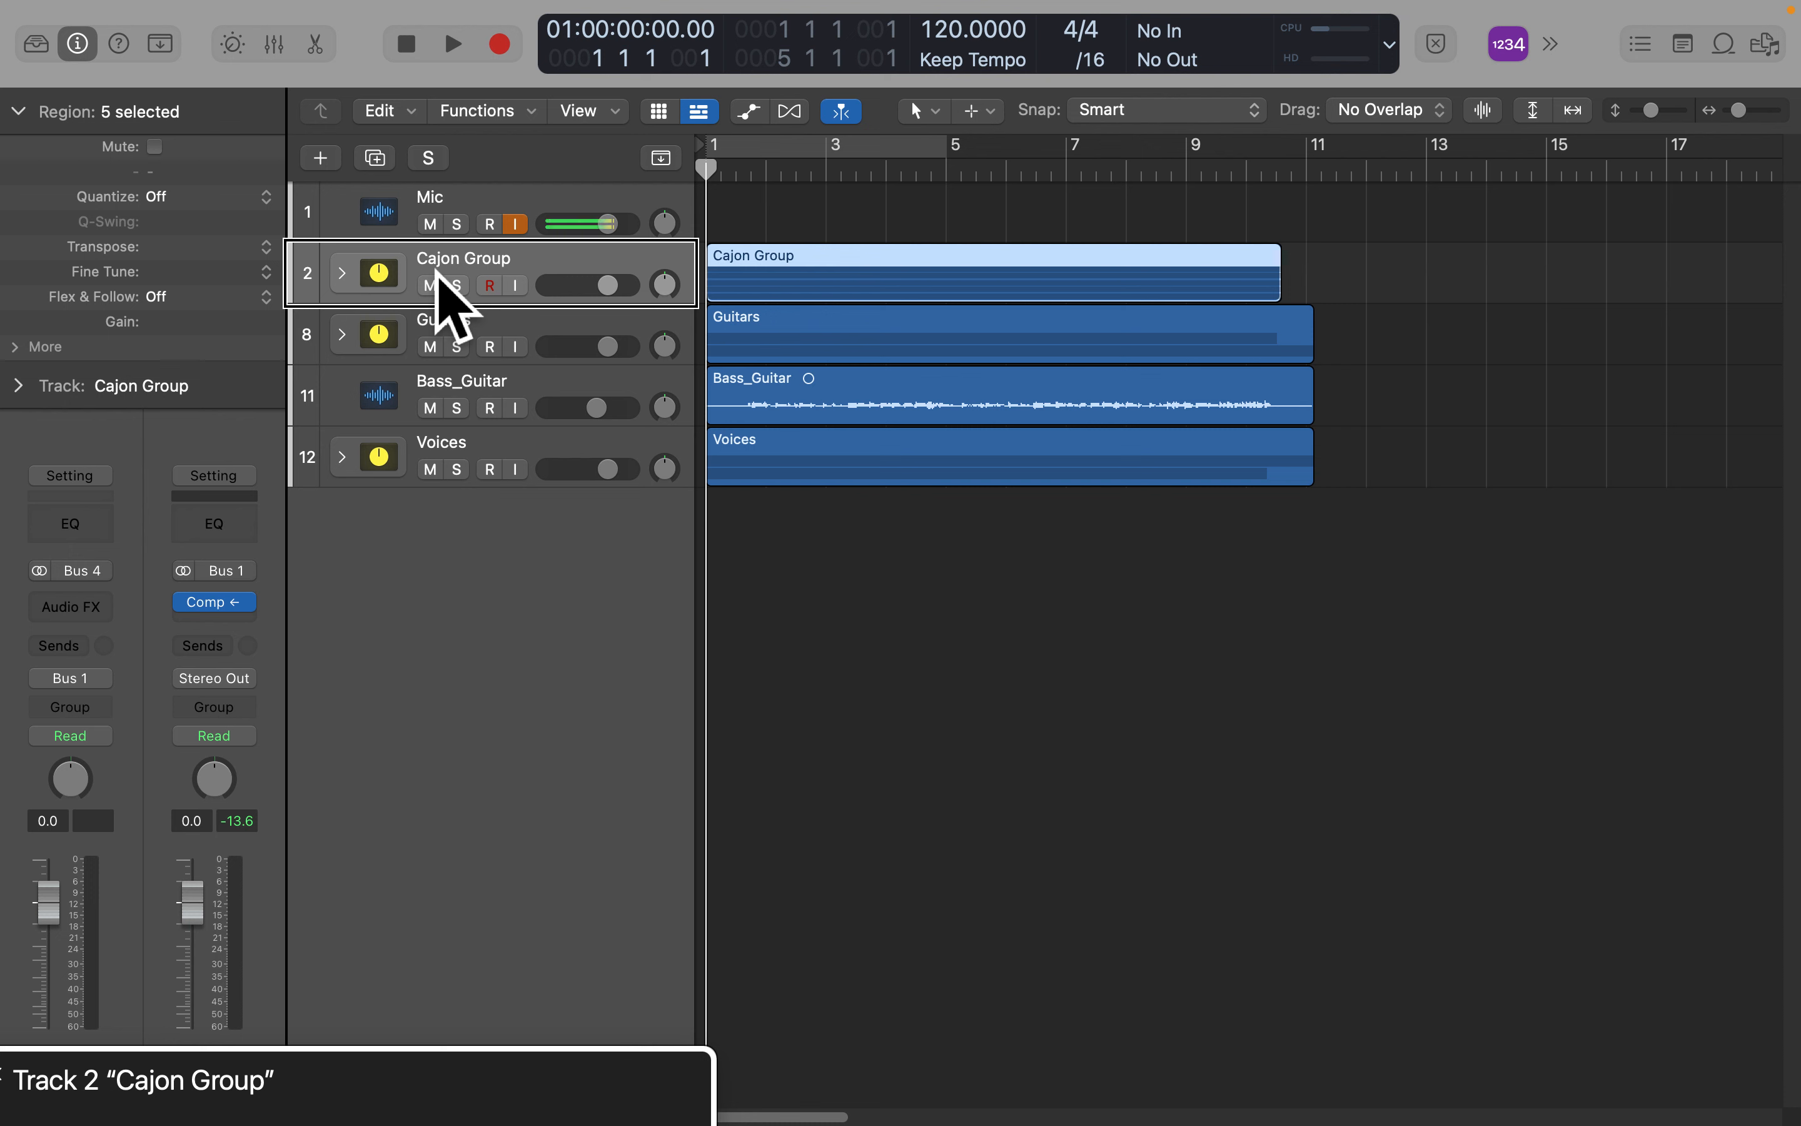
Go through the track list from Mic down to Voices to review the stacks and the remaining single tracks.
{"action": "left_click", "coordinate": [436, 199]}
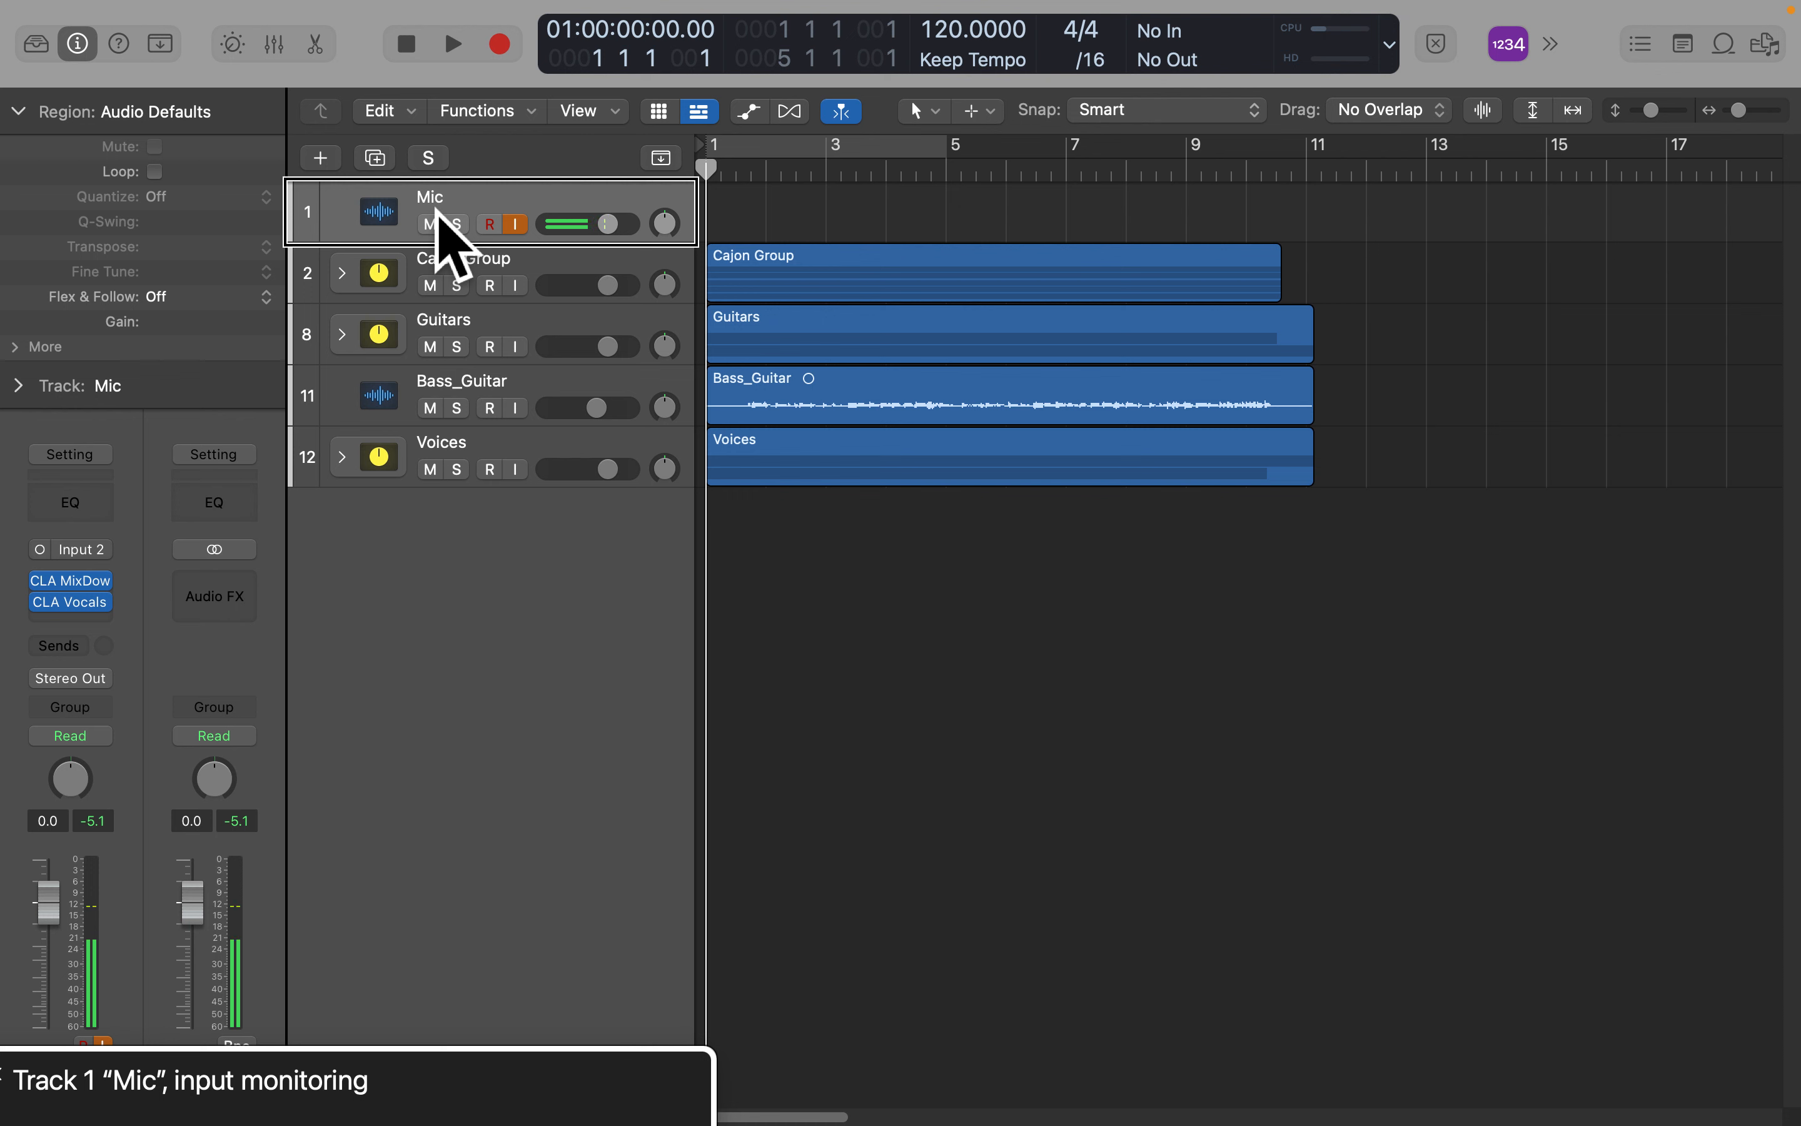
{"action": "left_click", "coordinate": [436, 272]}
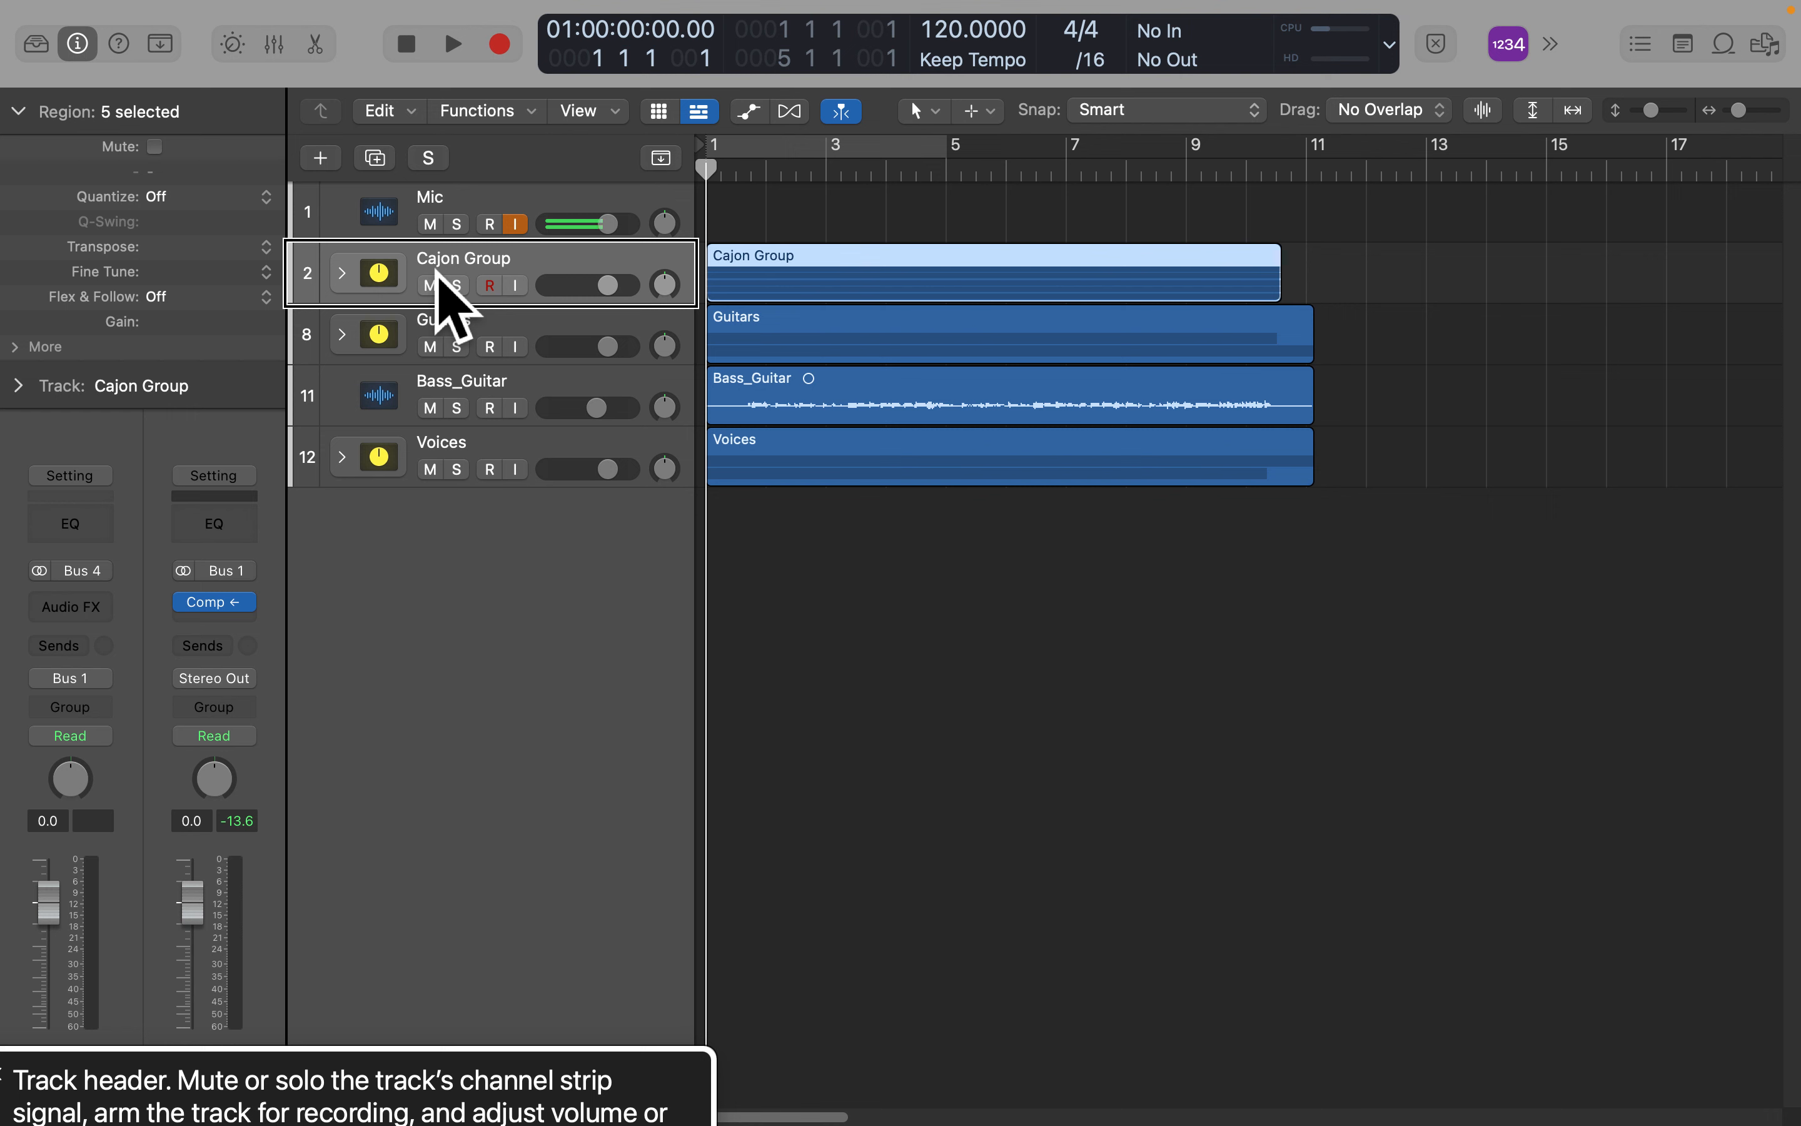
{"action": "left_click", "coordinate": [439, 339]}
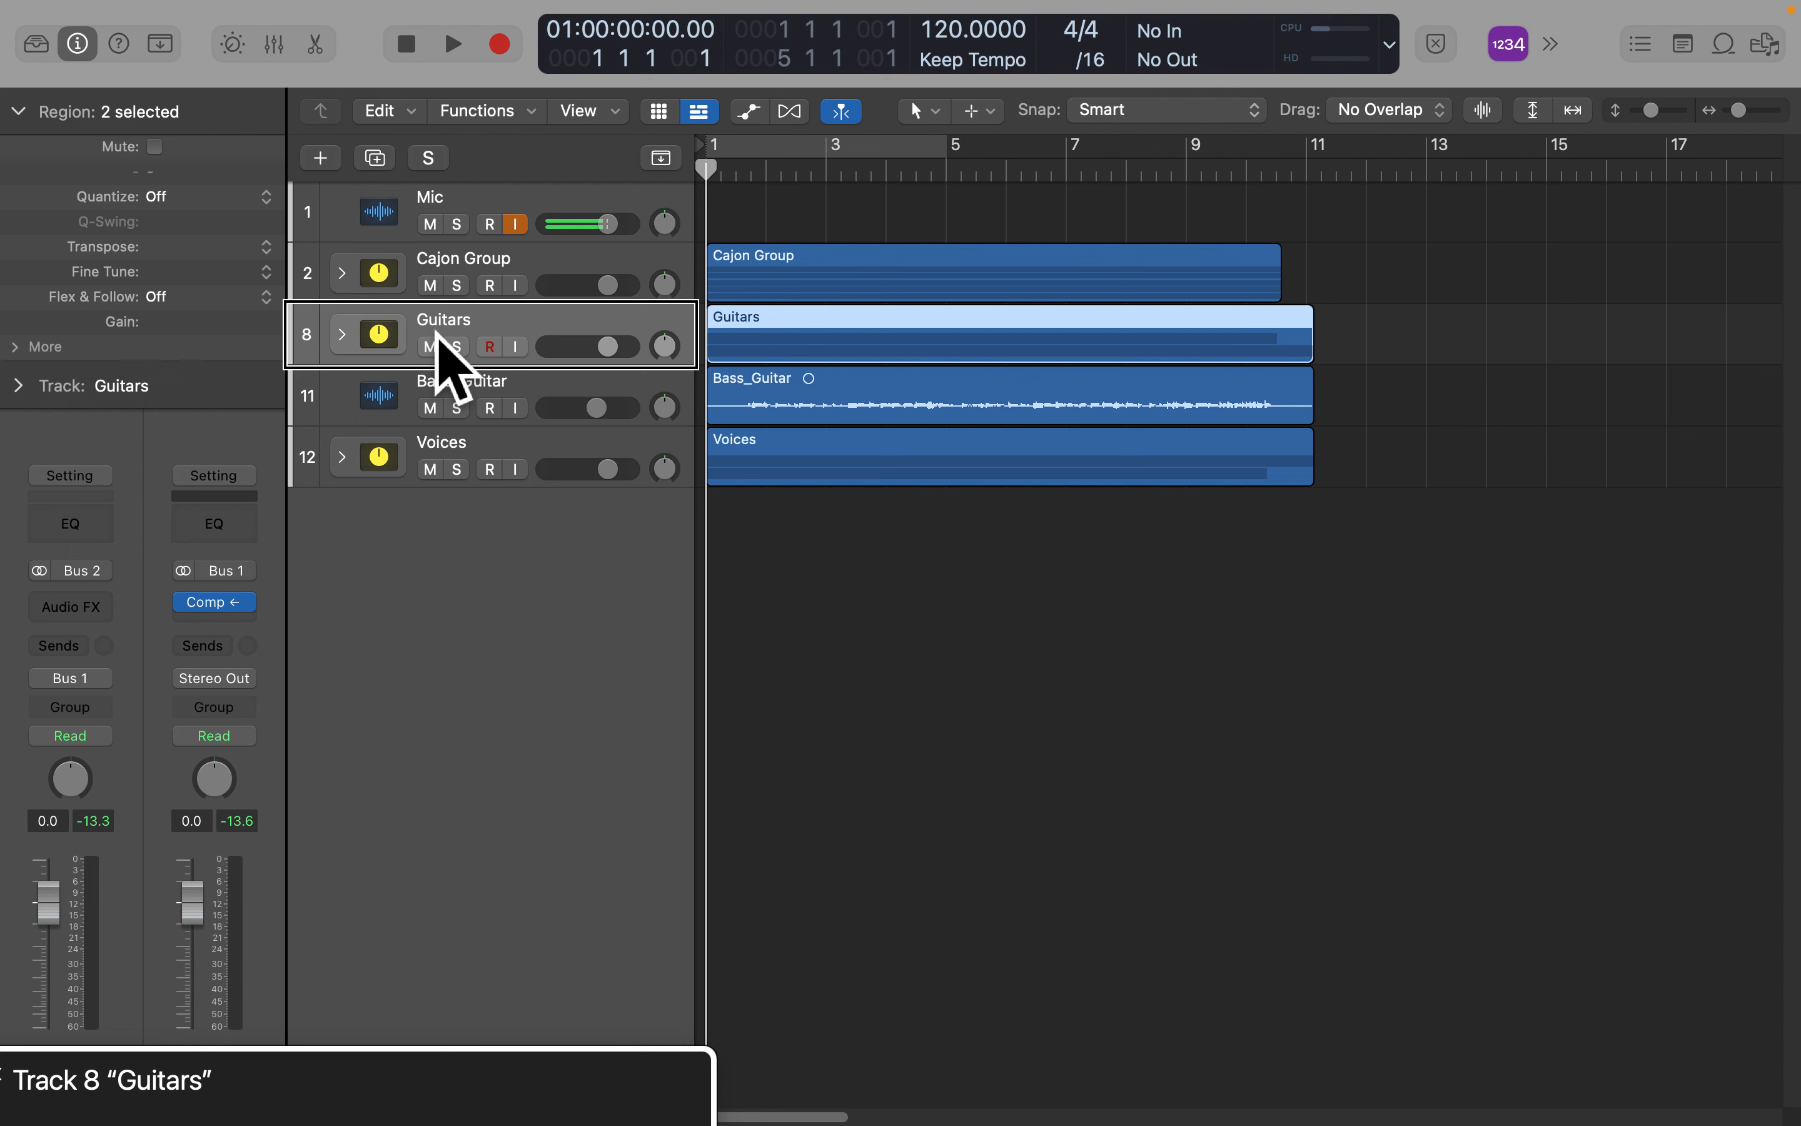
{"action": "left_click", "coordinate": [436, 394]}
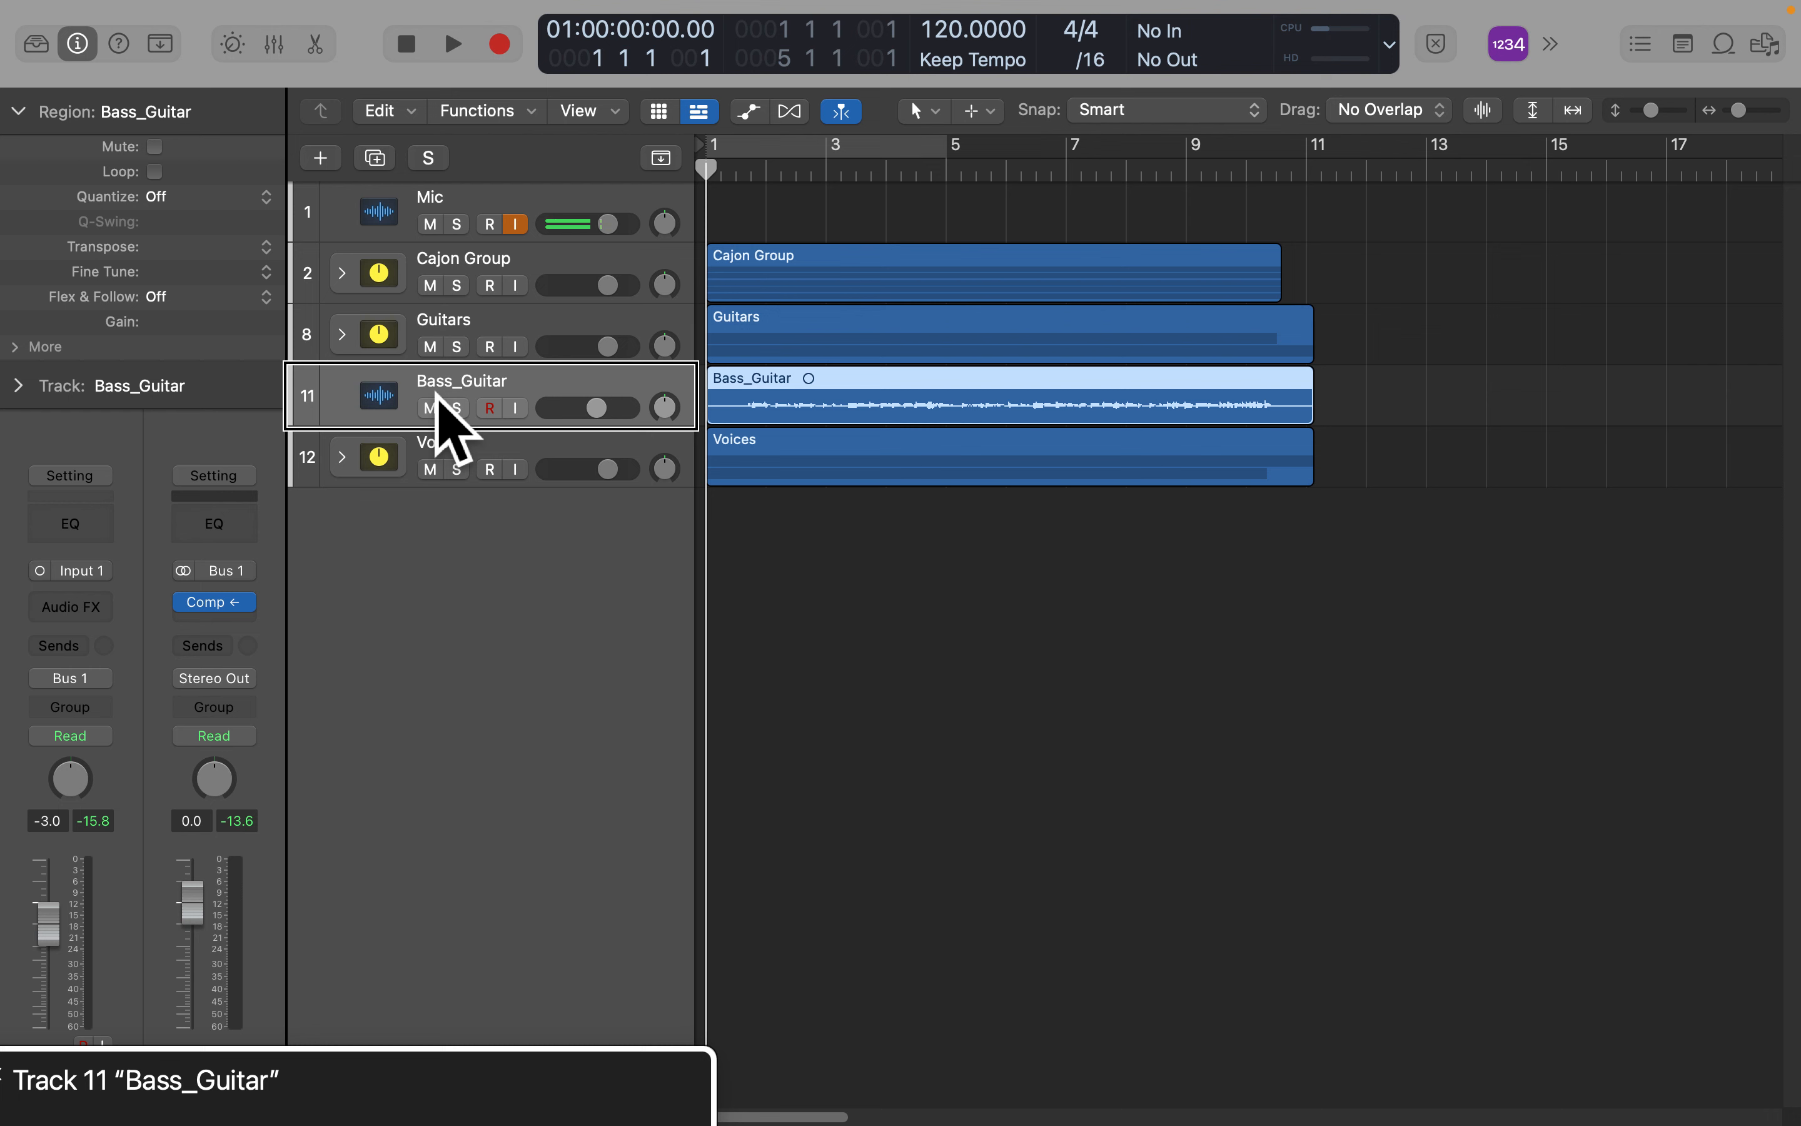
{"action": "left_click", "coordinate": [436, 456]}
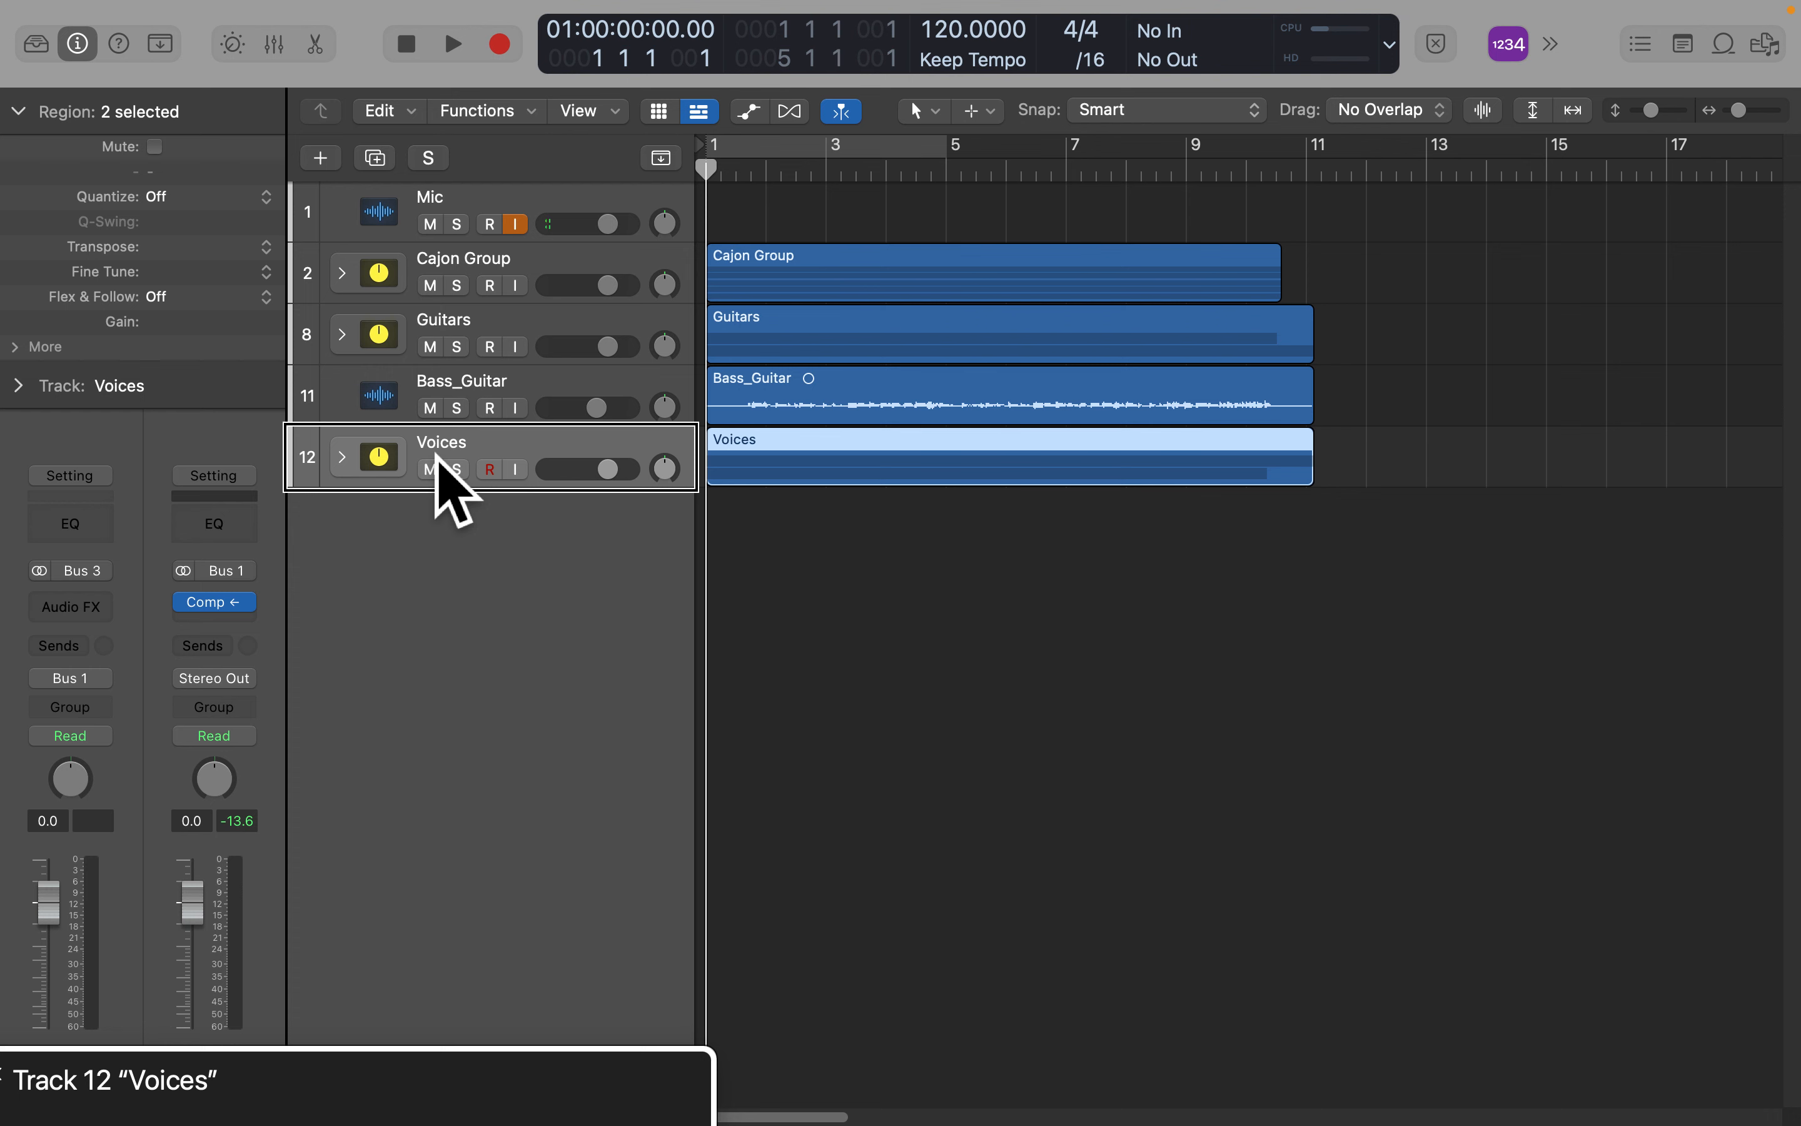
{"action": "key", "text": "ctrl+alt+m"}
{"action": "key", "text": "ctrl+alt+m"}
{"action": "key", "text": "Right"}
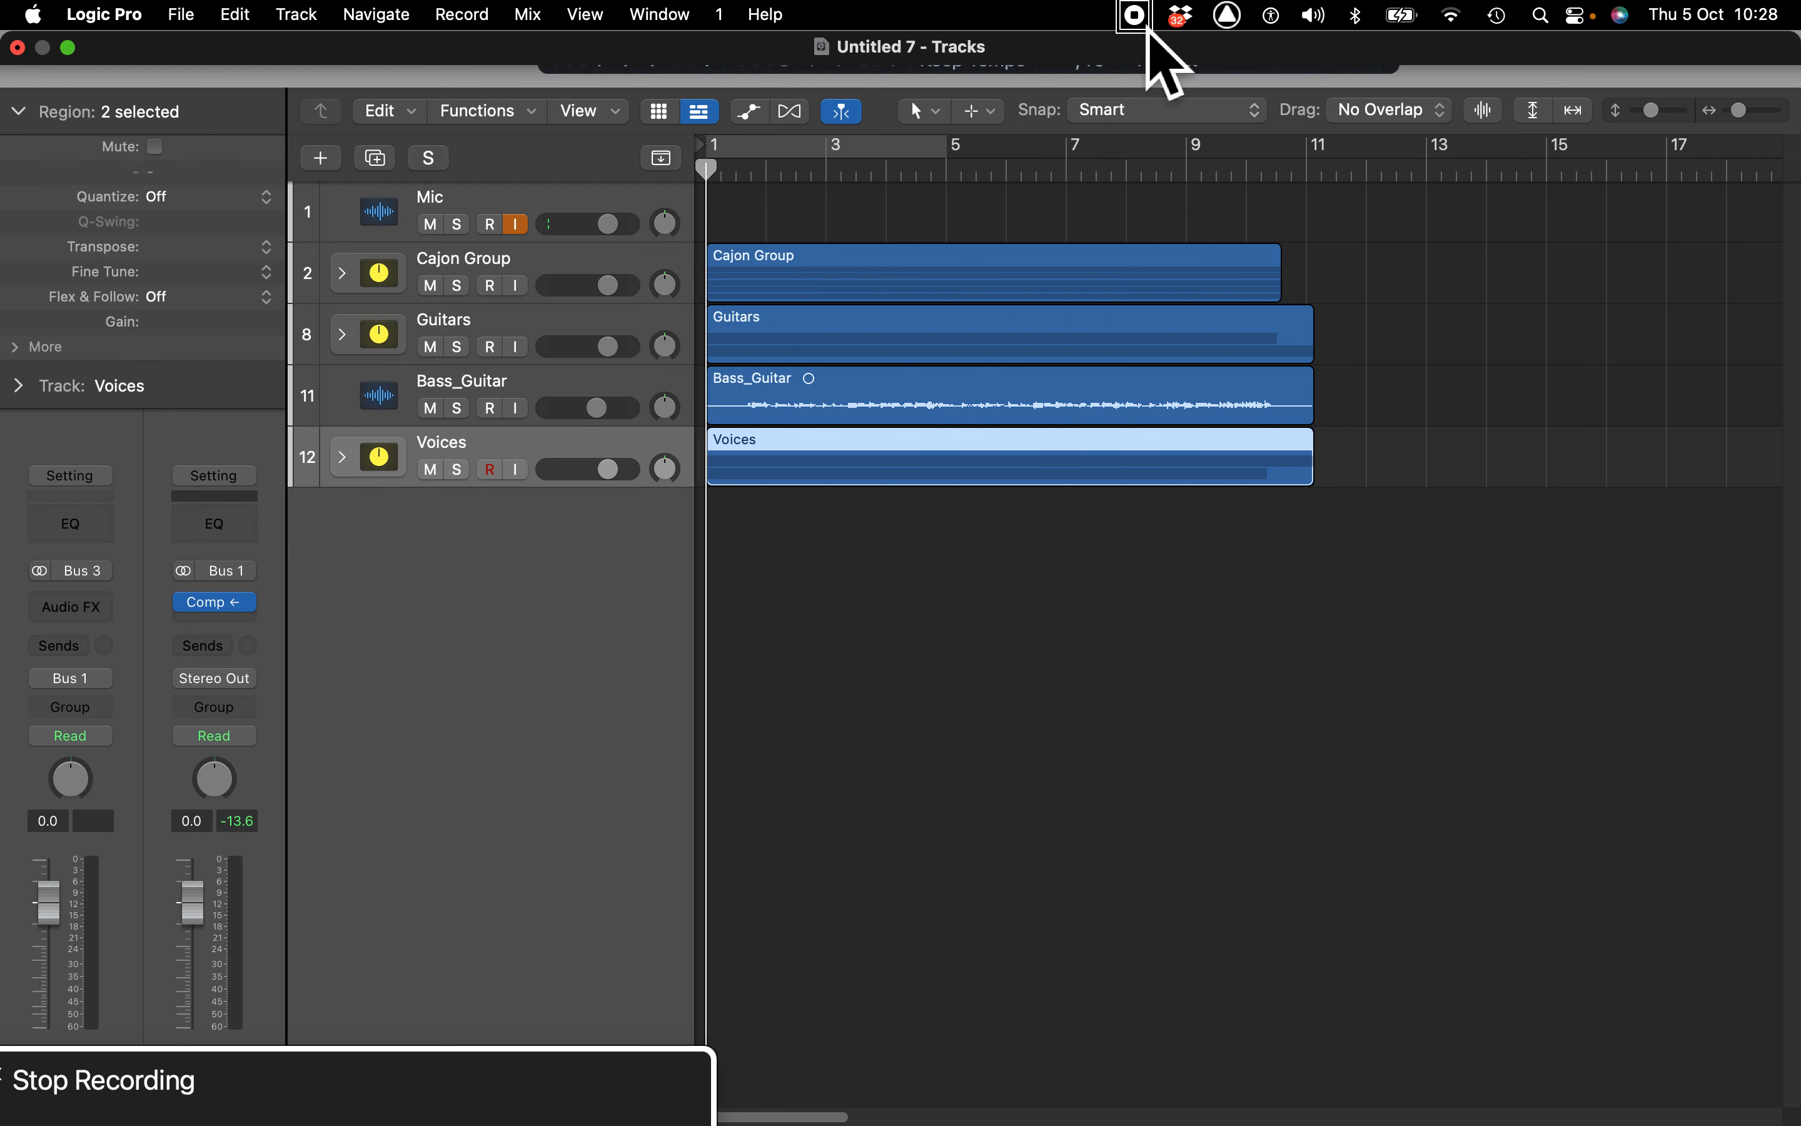
{"action": "key", "text": "ctrl+alt+space"}
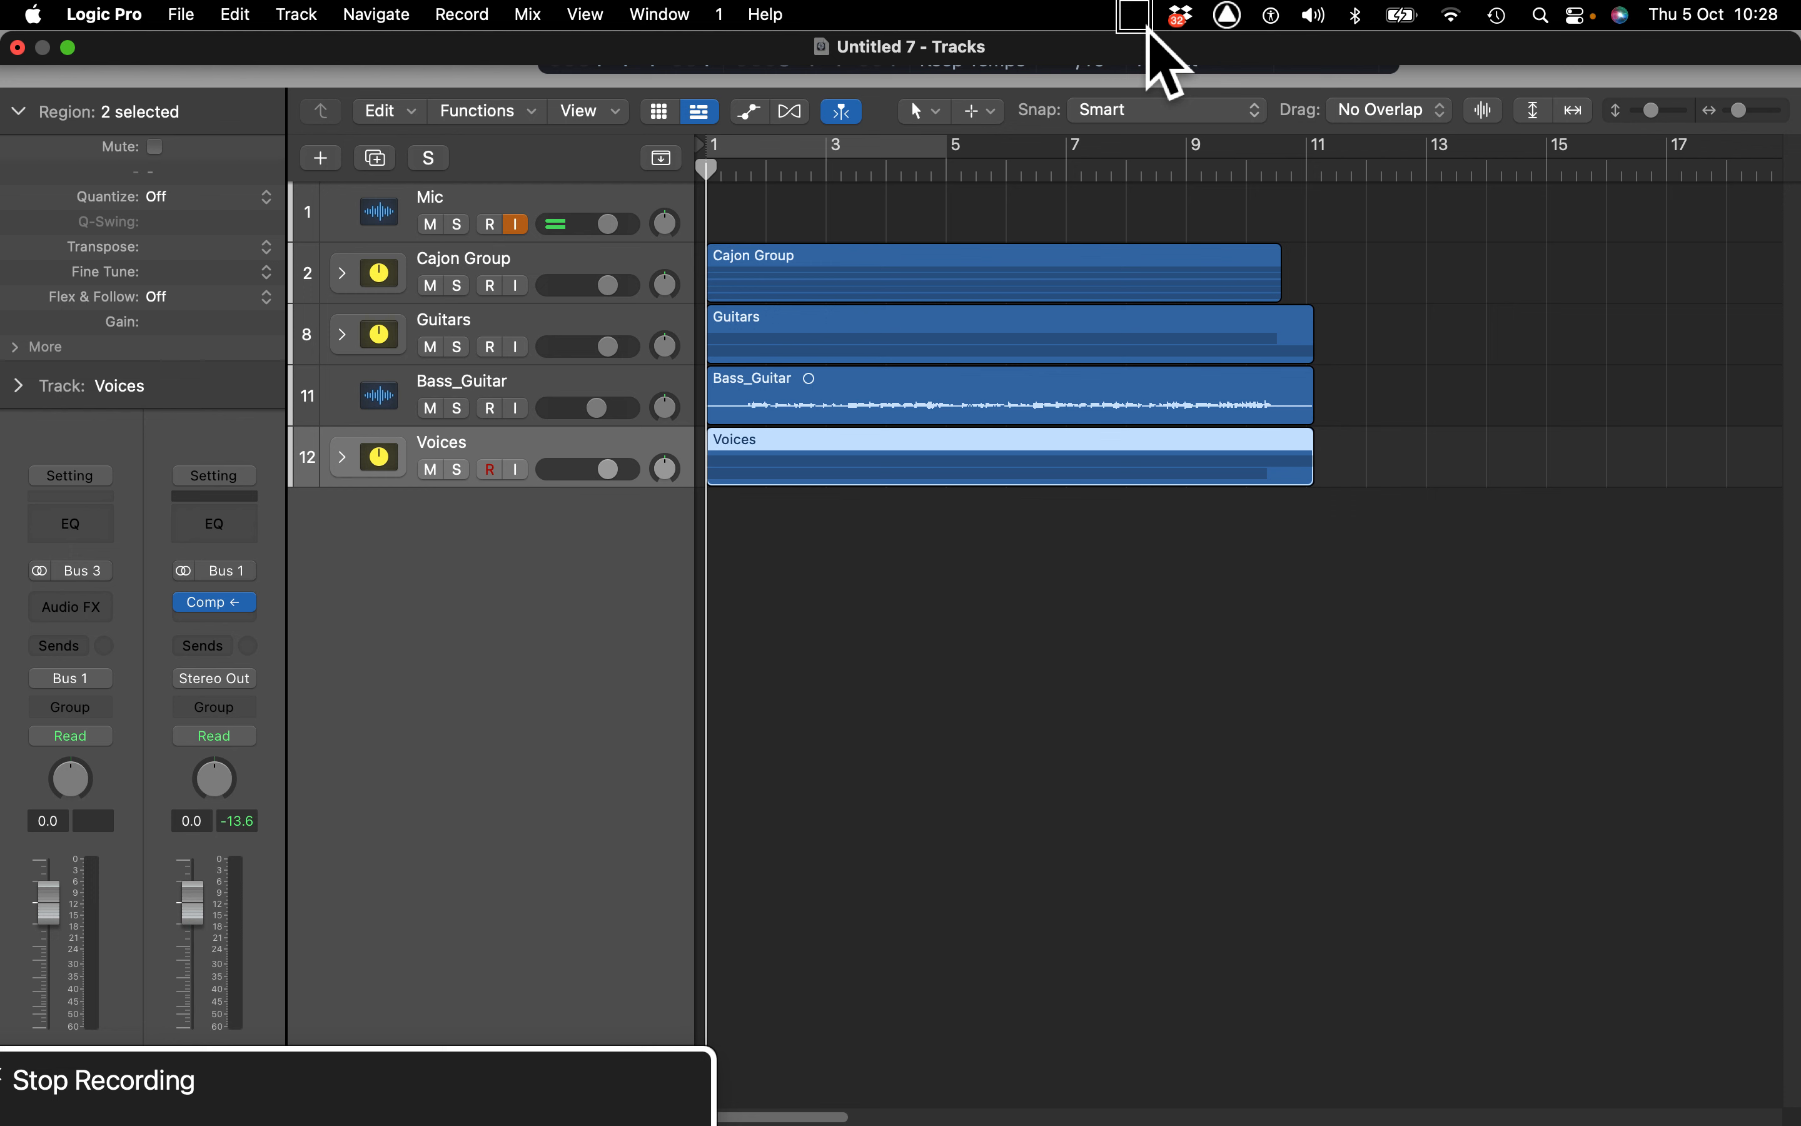